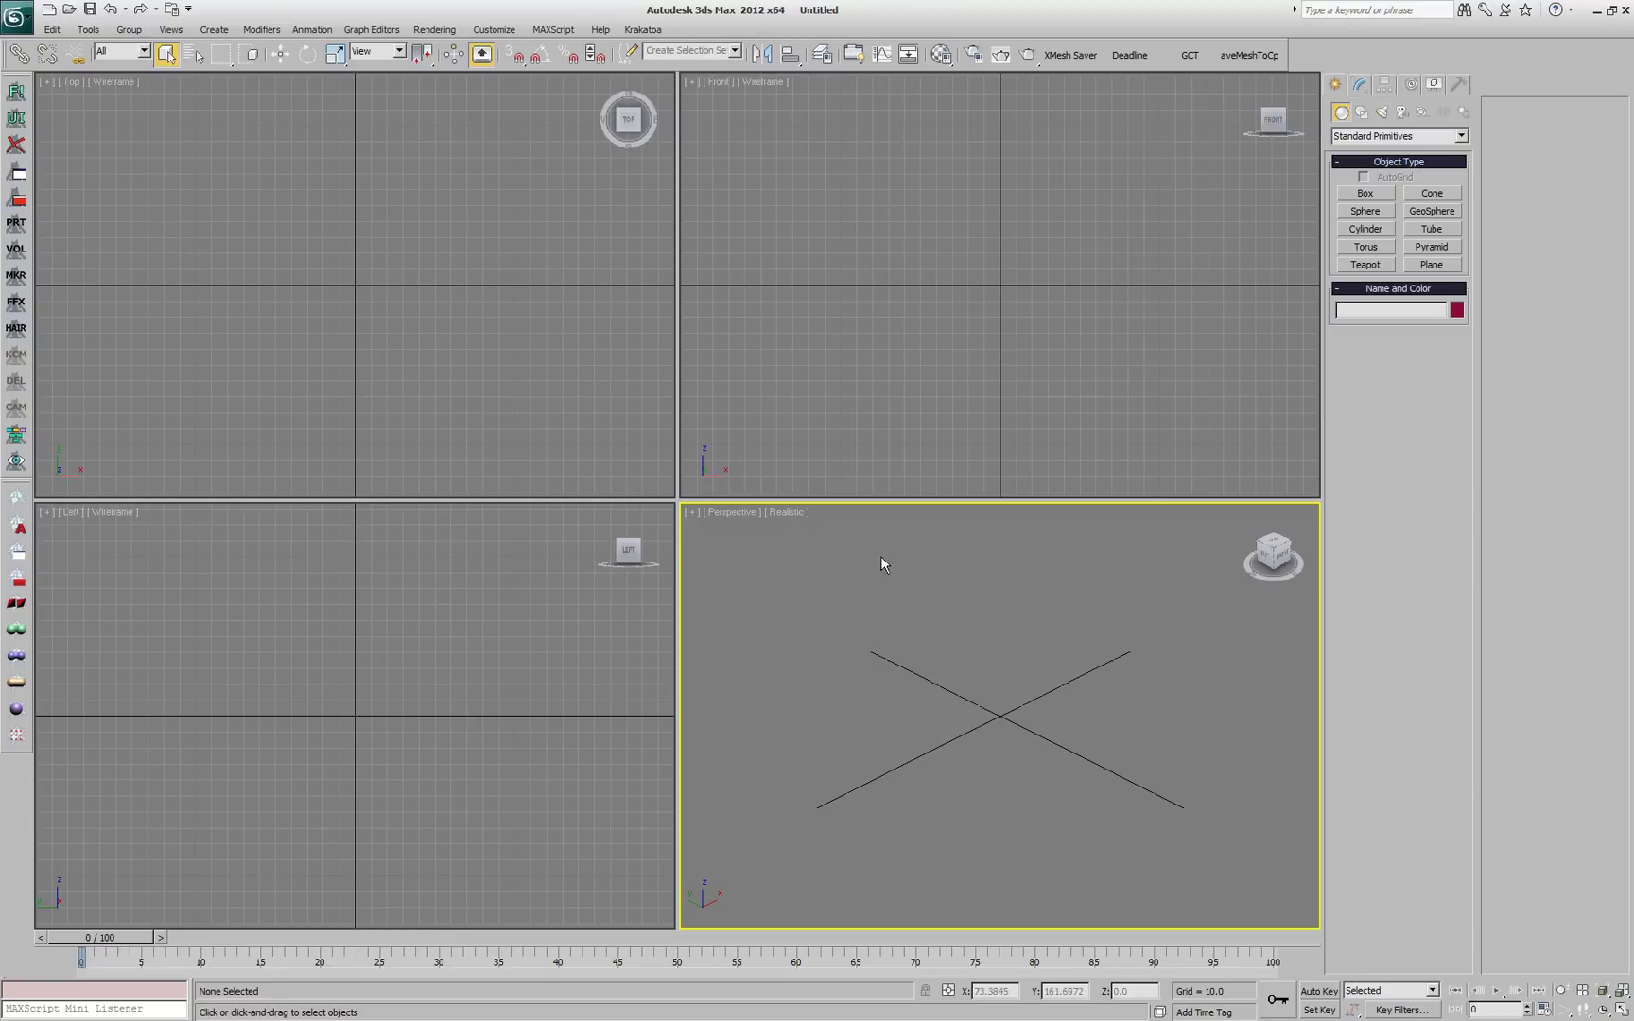
Step: Open the PRT Maker Designer UI from the Krakatoa menu
click(643, 29)
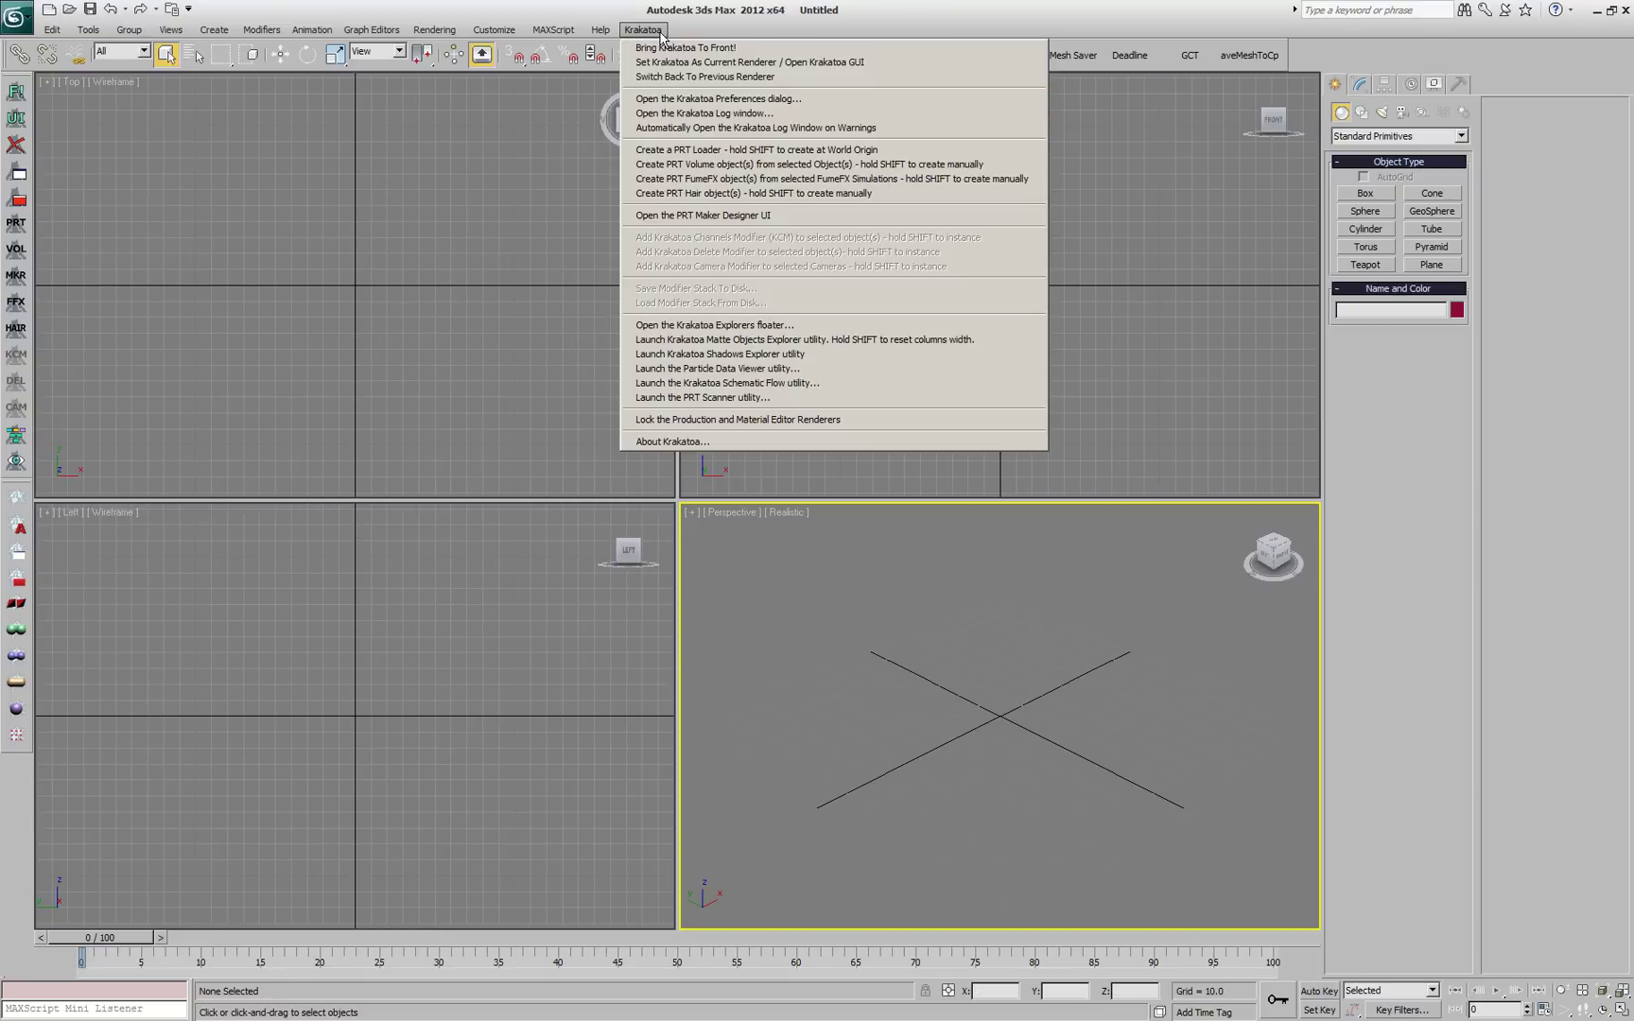
click(685, 216)
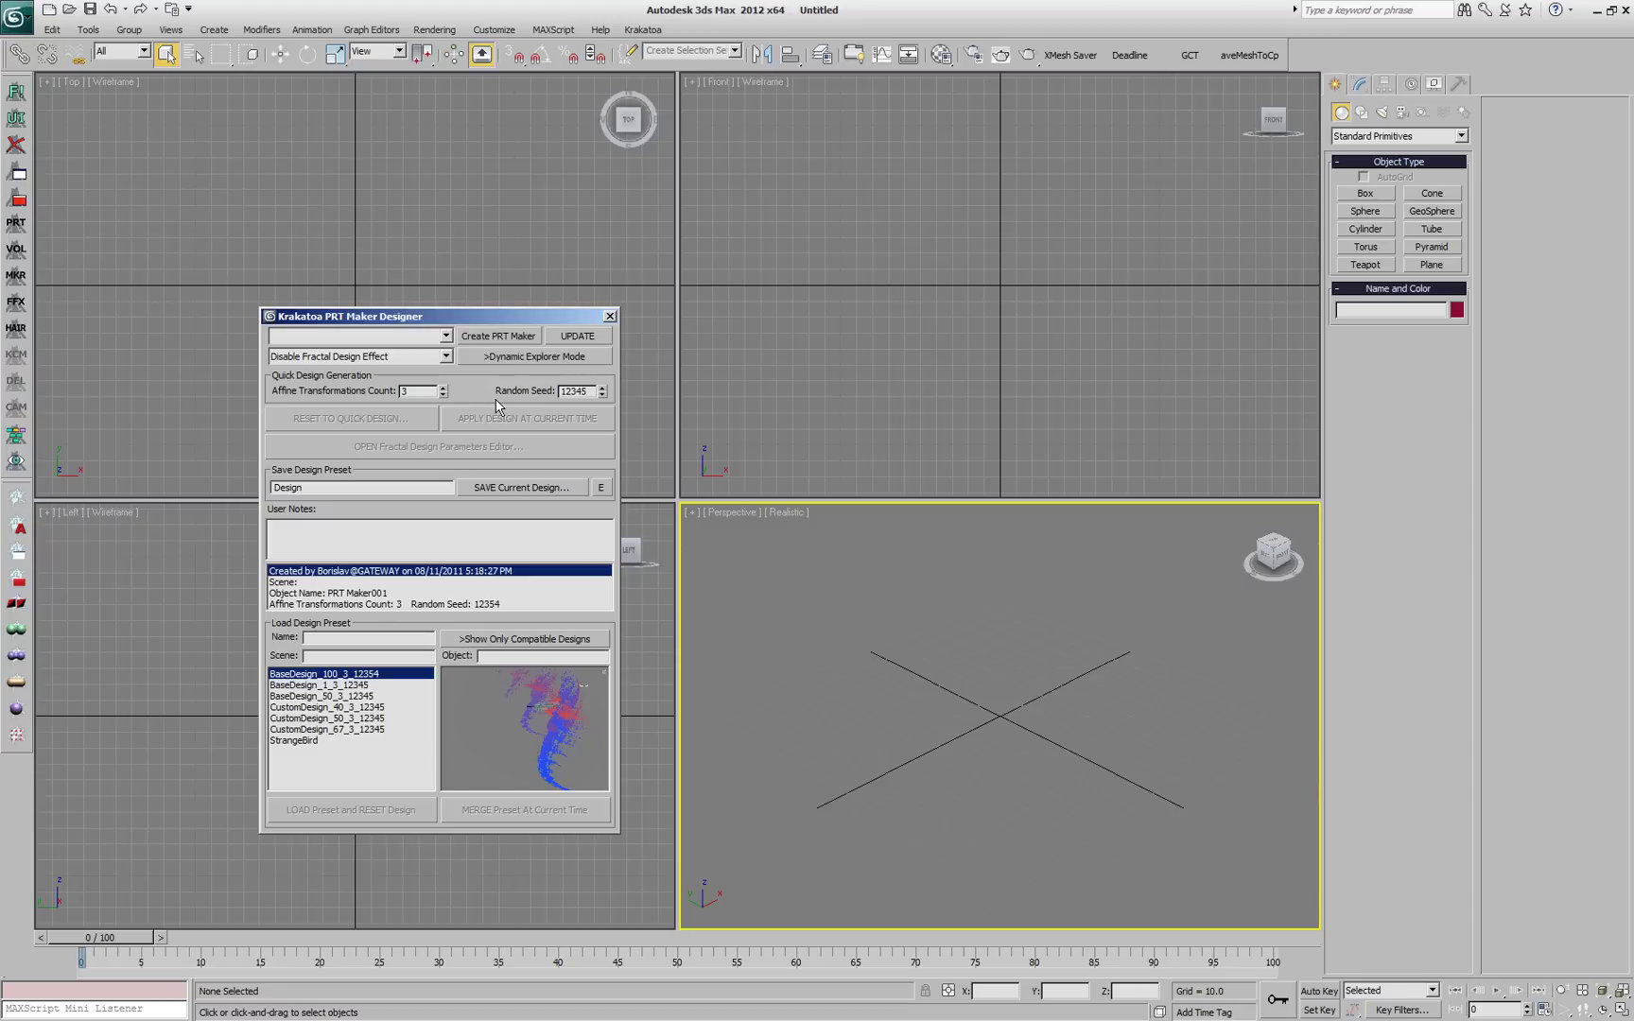
Step: Create a 100,000-particle PRT Maker001 fractal cloud, frame it, select it and show its modifier stack
click(486, 339)
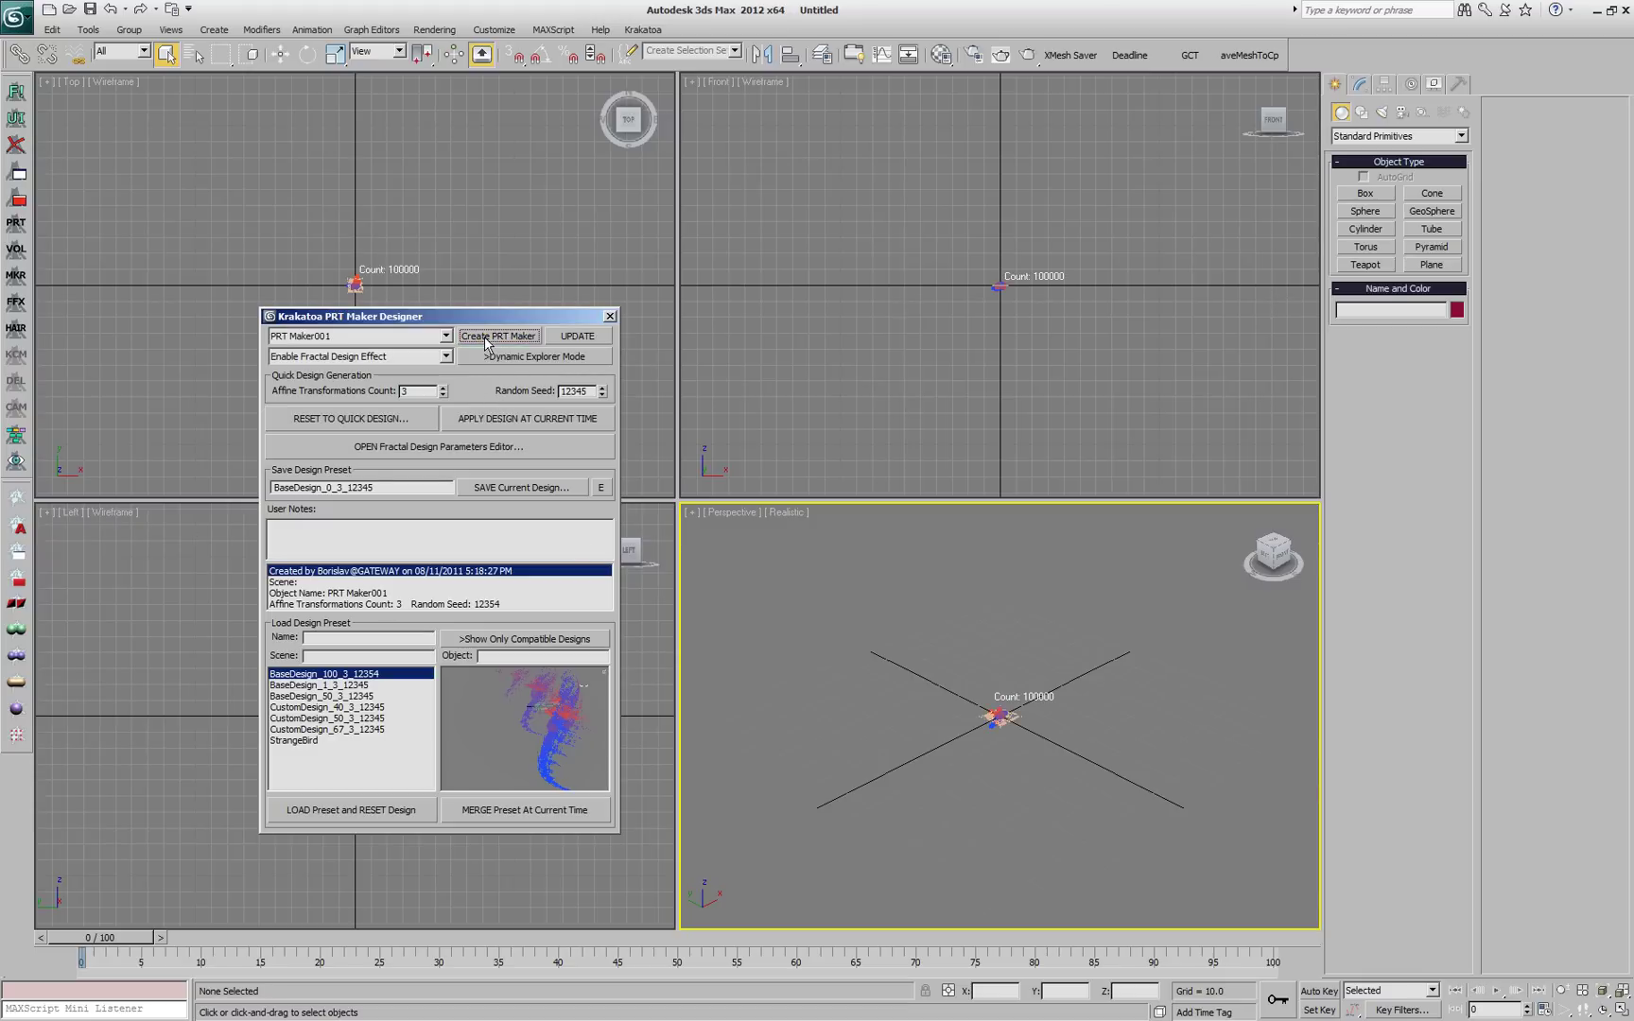
click(1056, 745)
key(ctrl+shift+z)
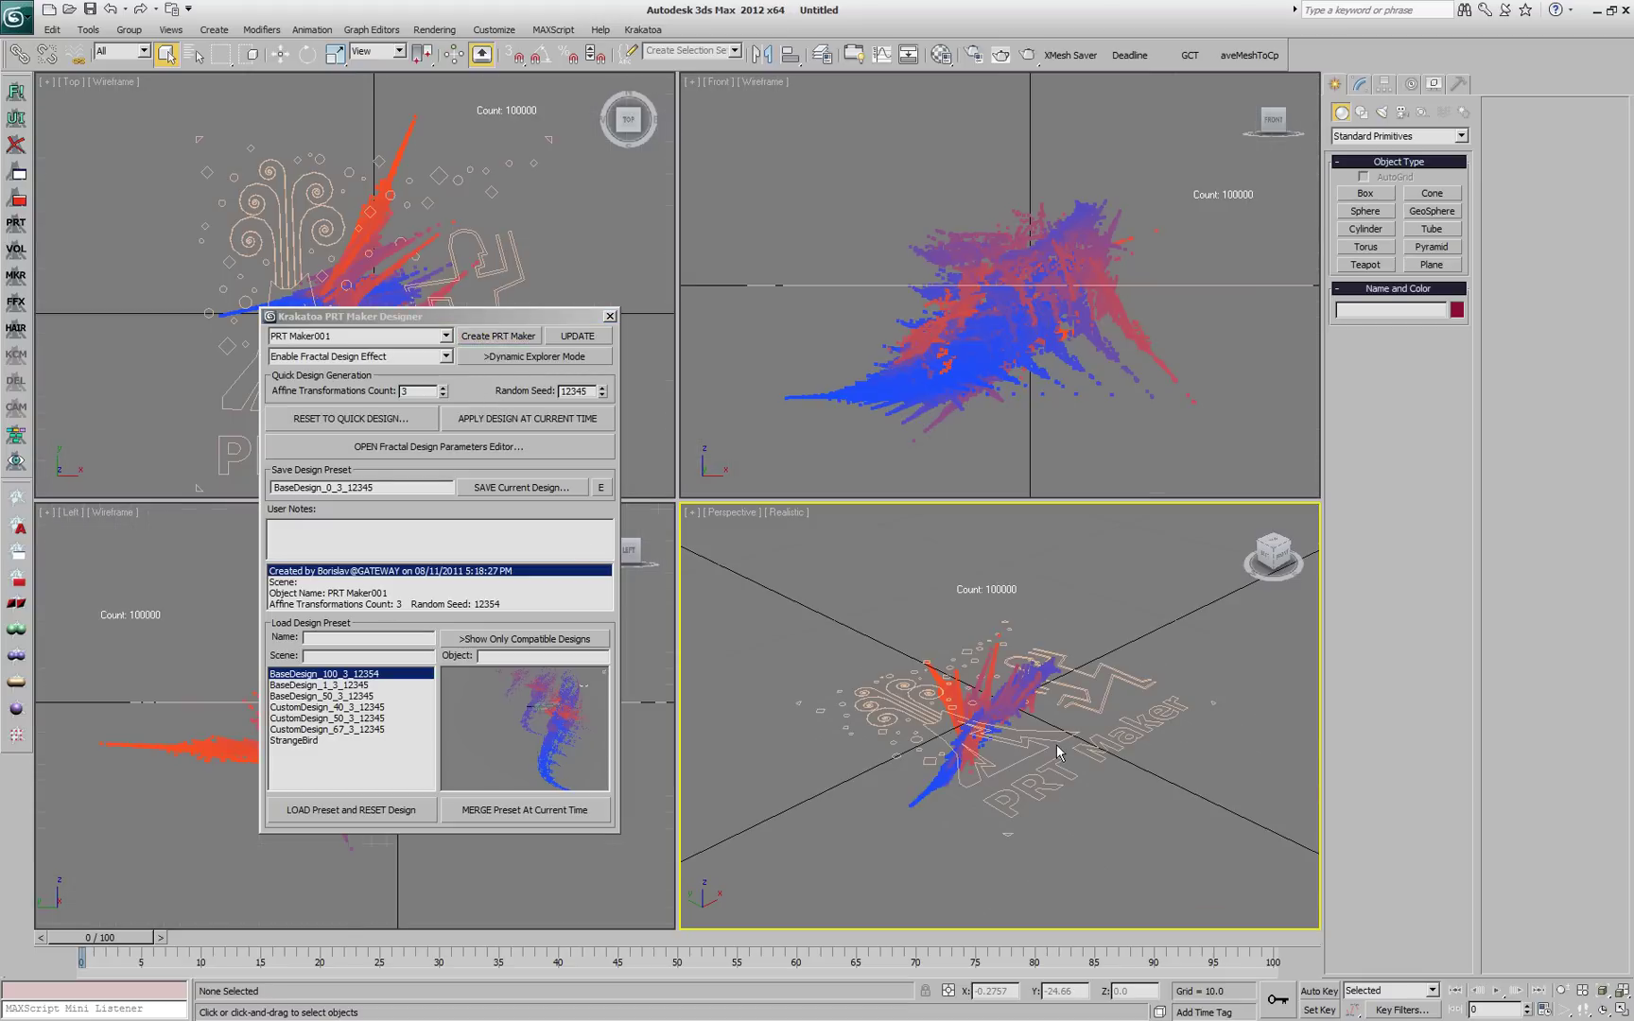
click(1041, 763)
click(1362, 85)
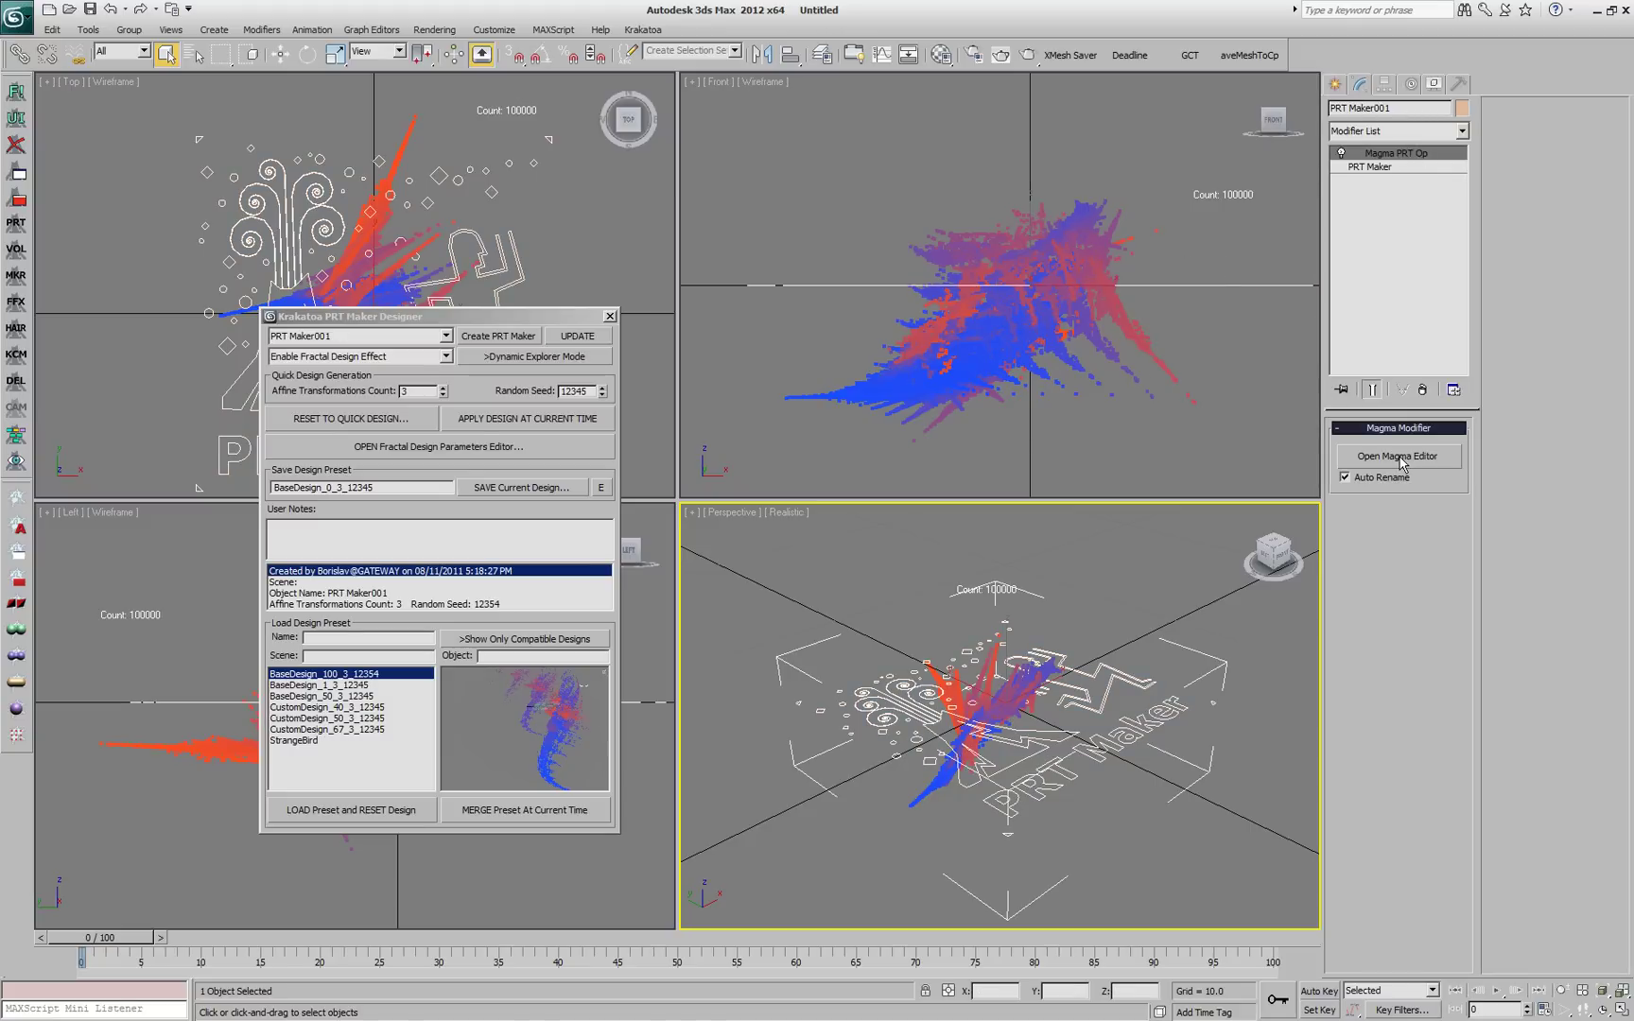
Step: Change PRT Maker001's Icon Size from 10.0 to 1.0
click(1400, 167)
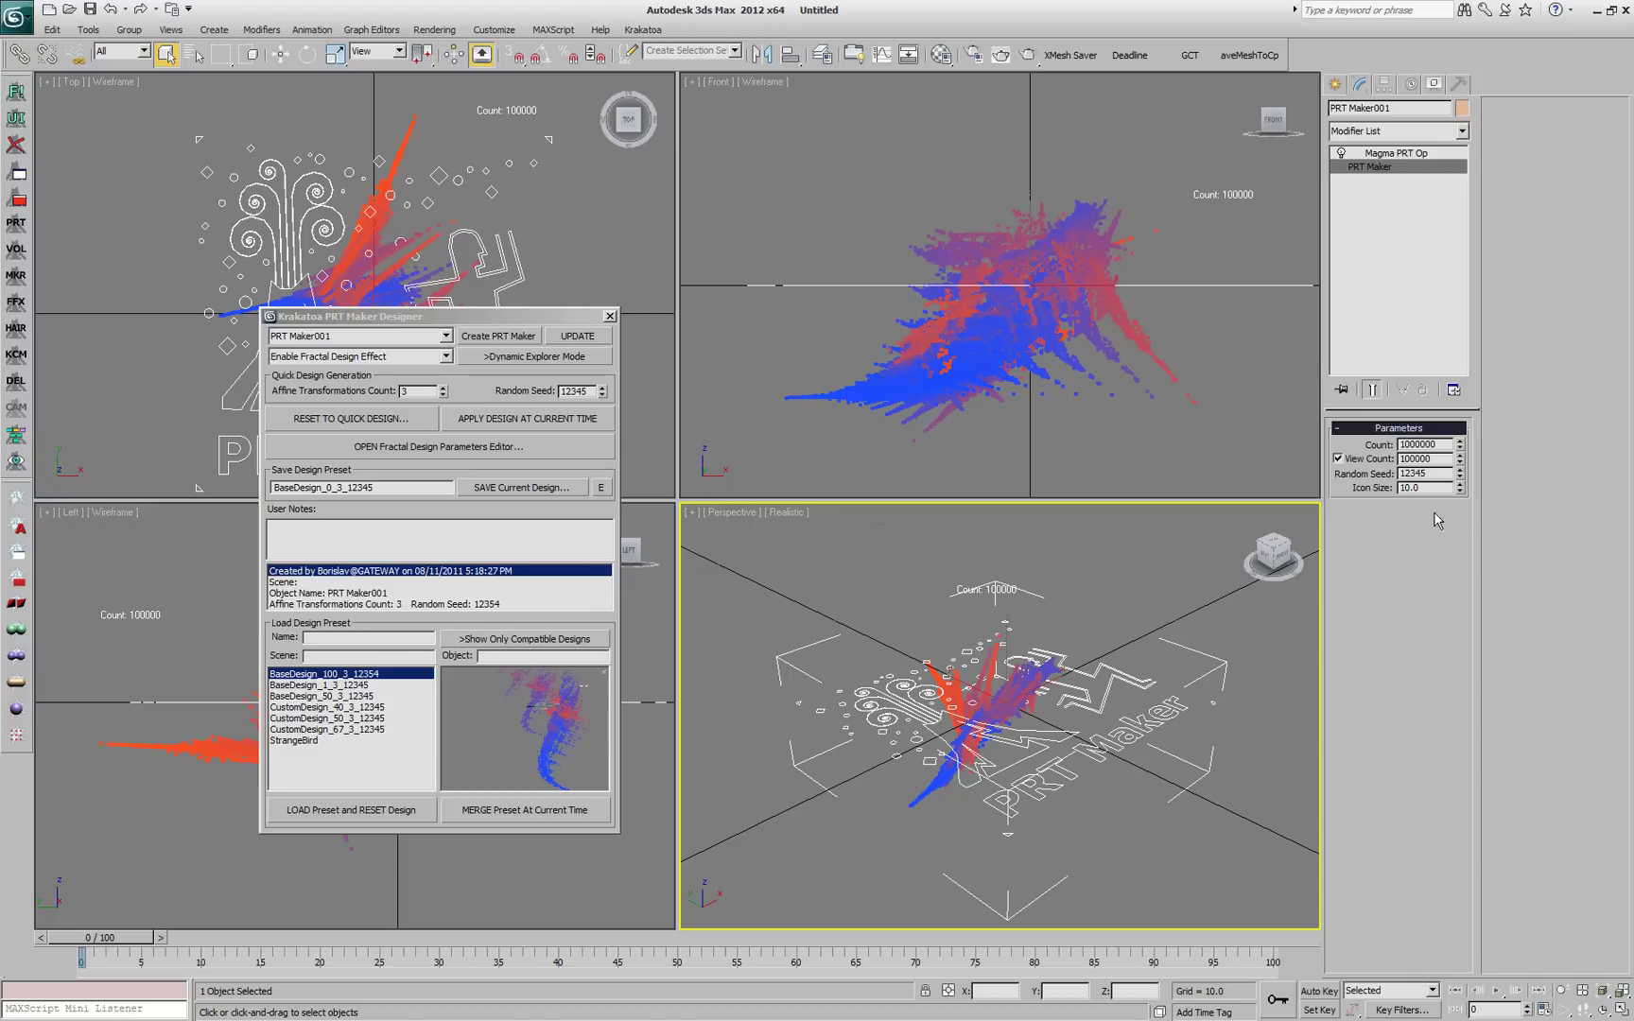
drag(1434, 488, 1376, 494)
text(1)
key(Return)
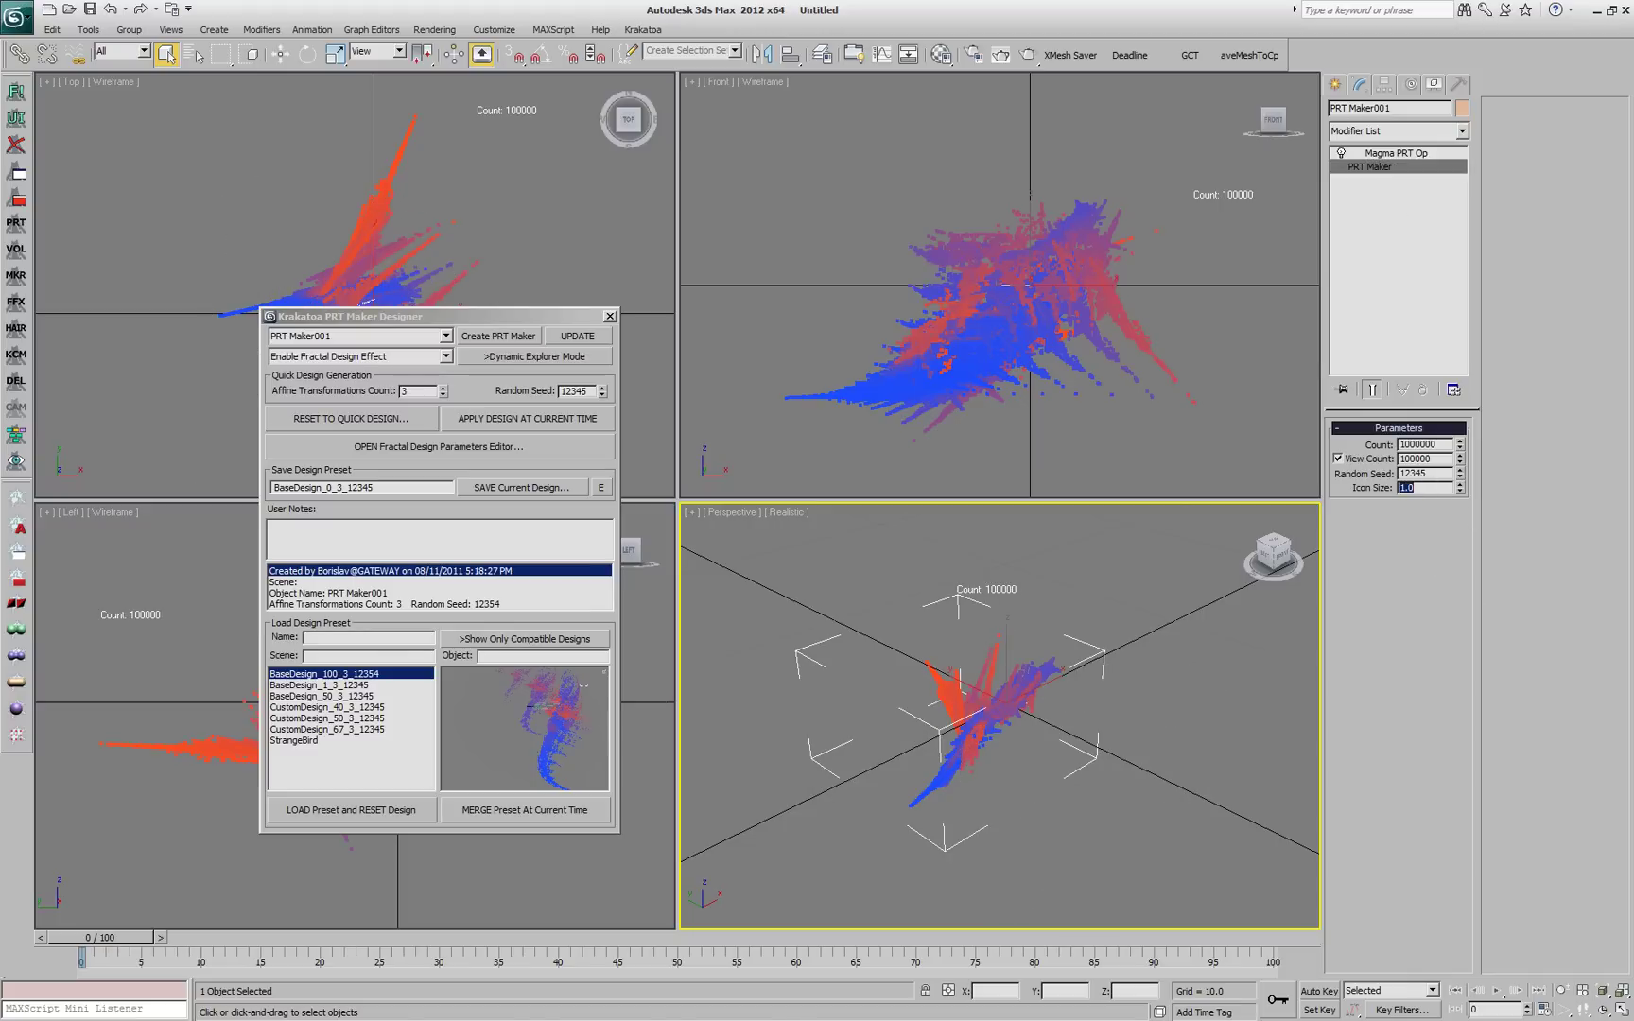
alt+middle_drag(1105, 759, 898, 683)
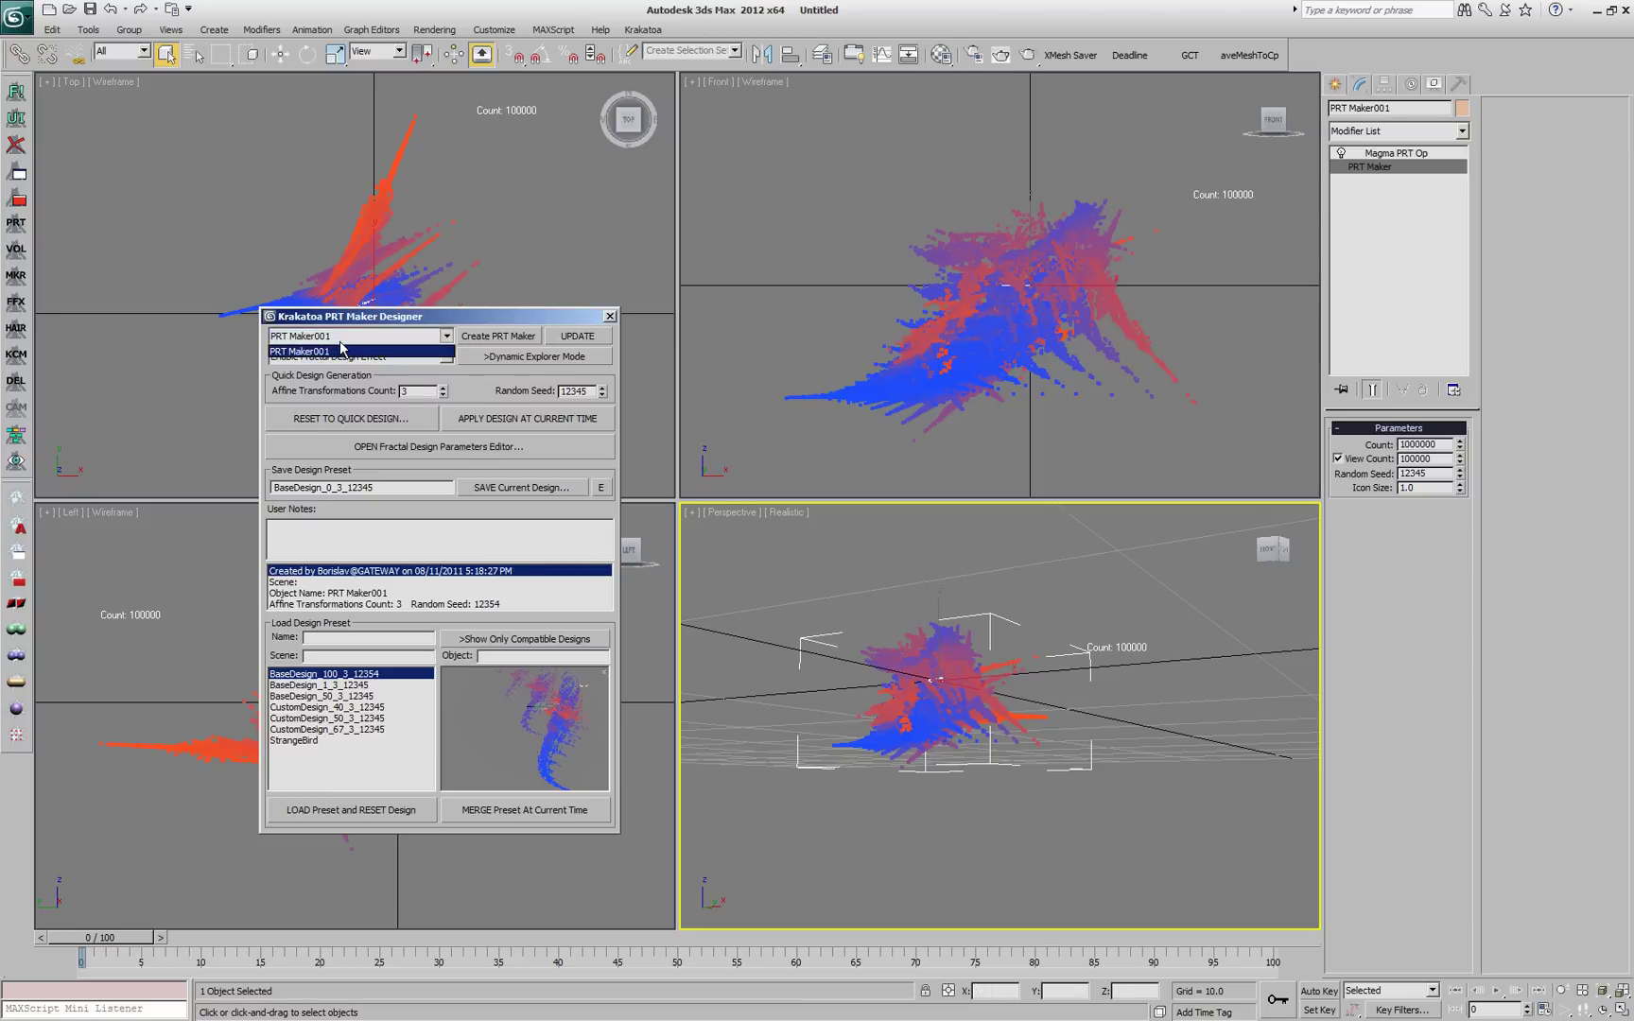
Step: Disable and re-enable the Fractal Design Effect, then raise Affine Transformations Count from 3 to 4
click(332, 357)
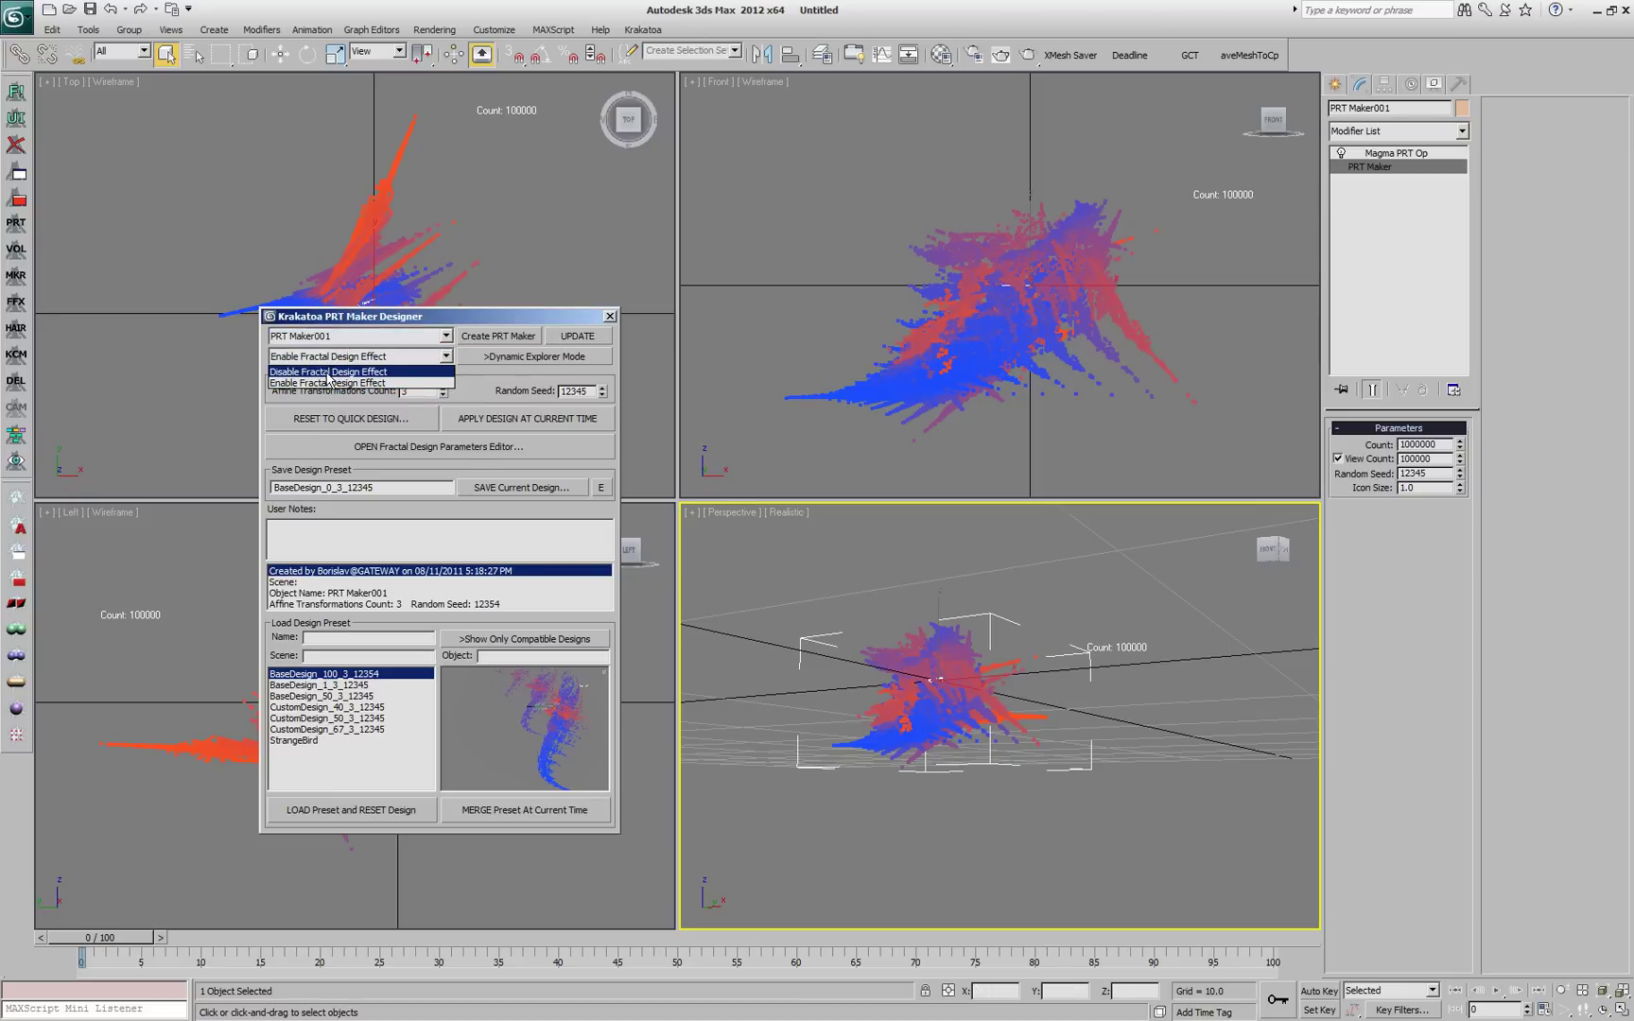
click(329, 373)
click(332, 357)
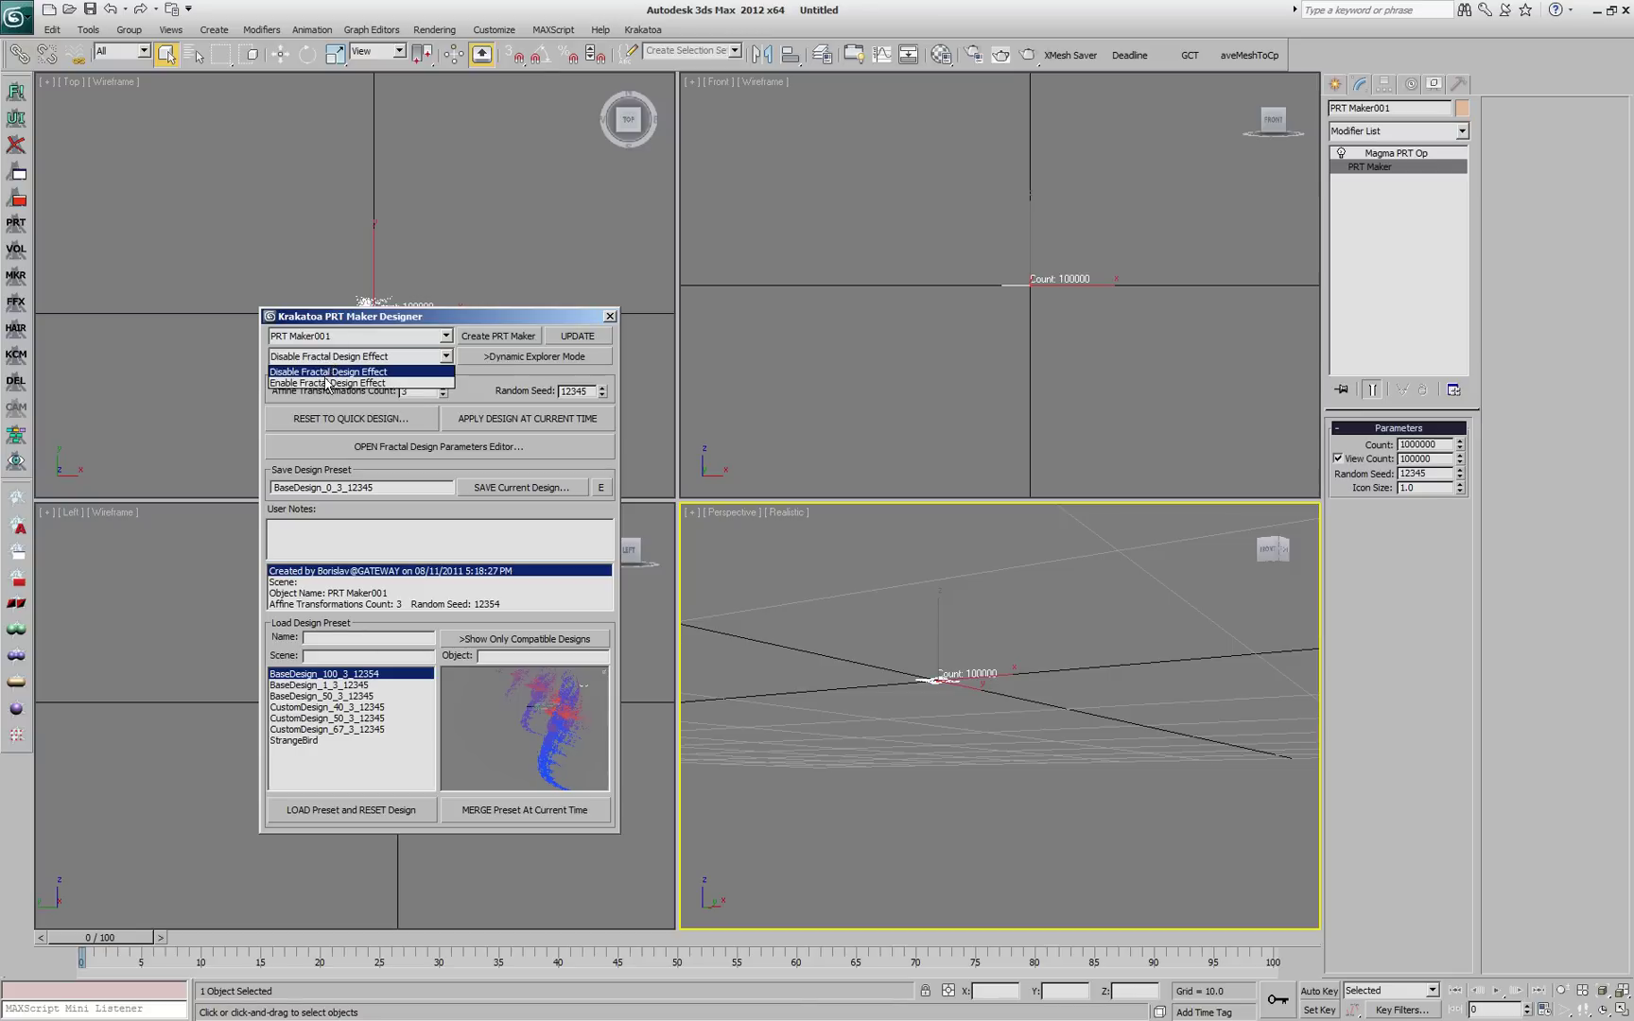
click(328, 383)
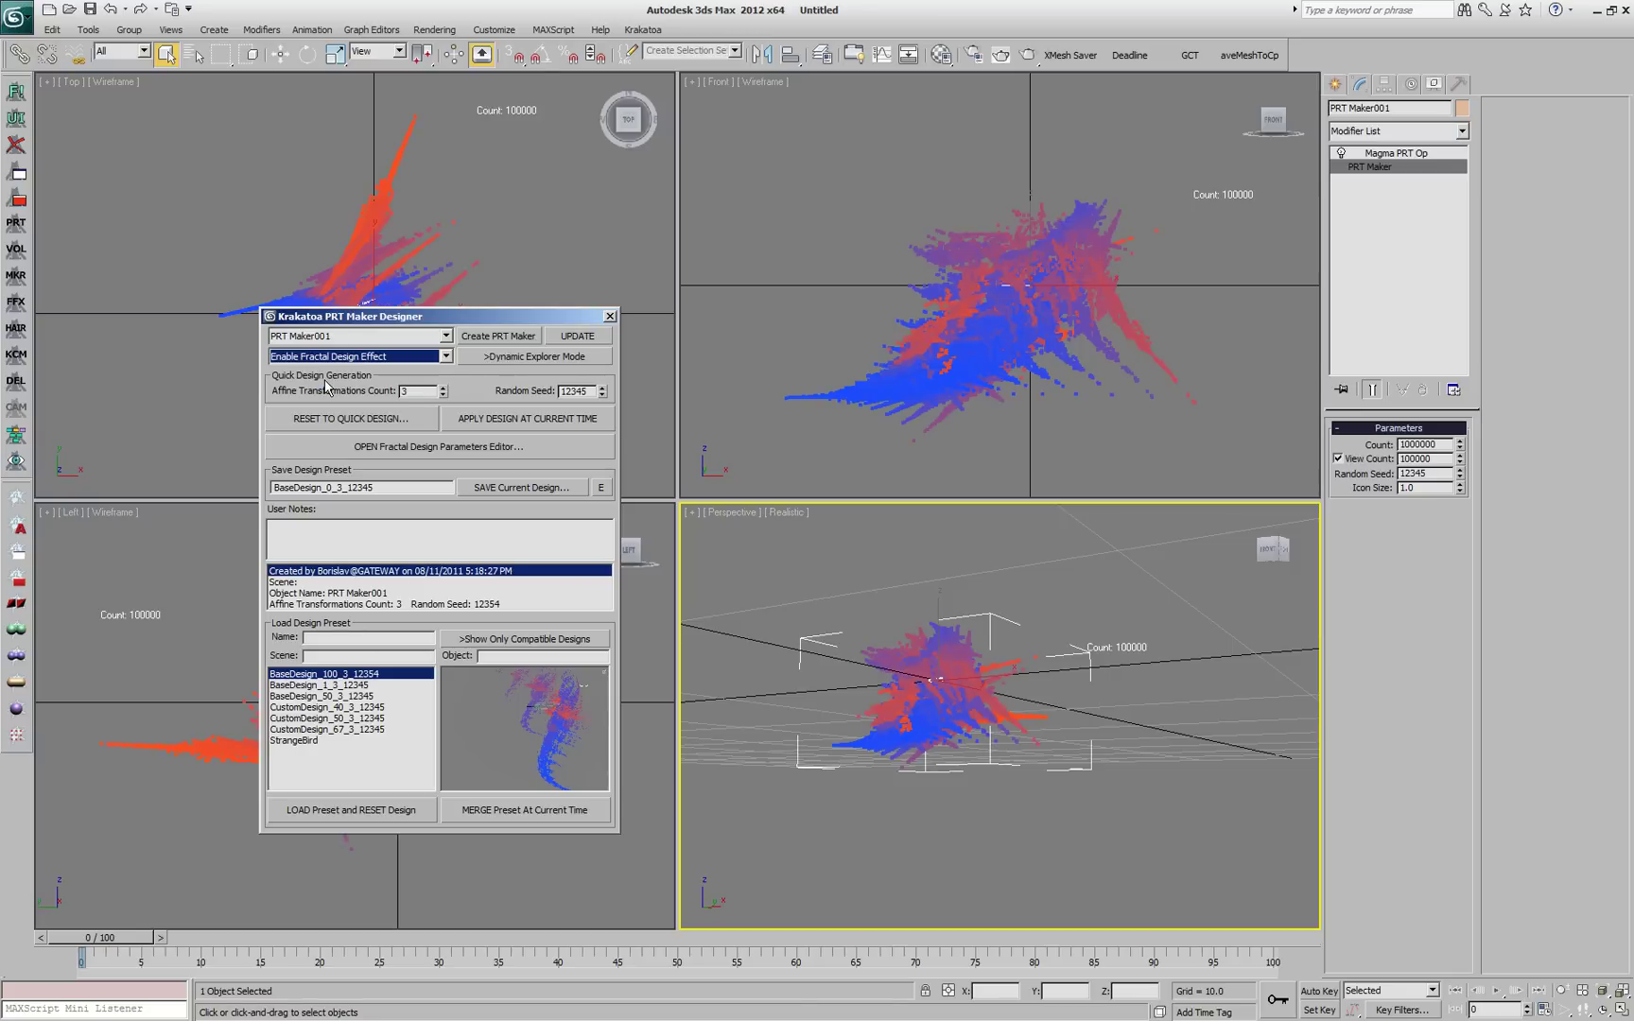
click(516, 388)
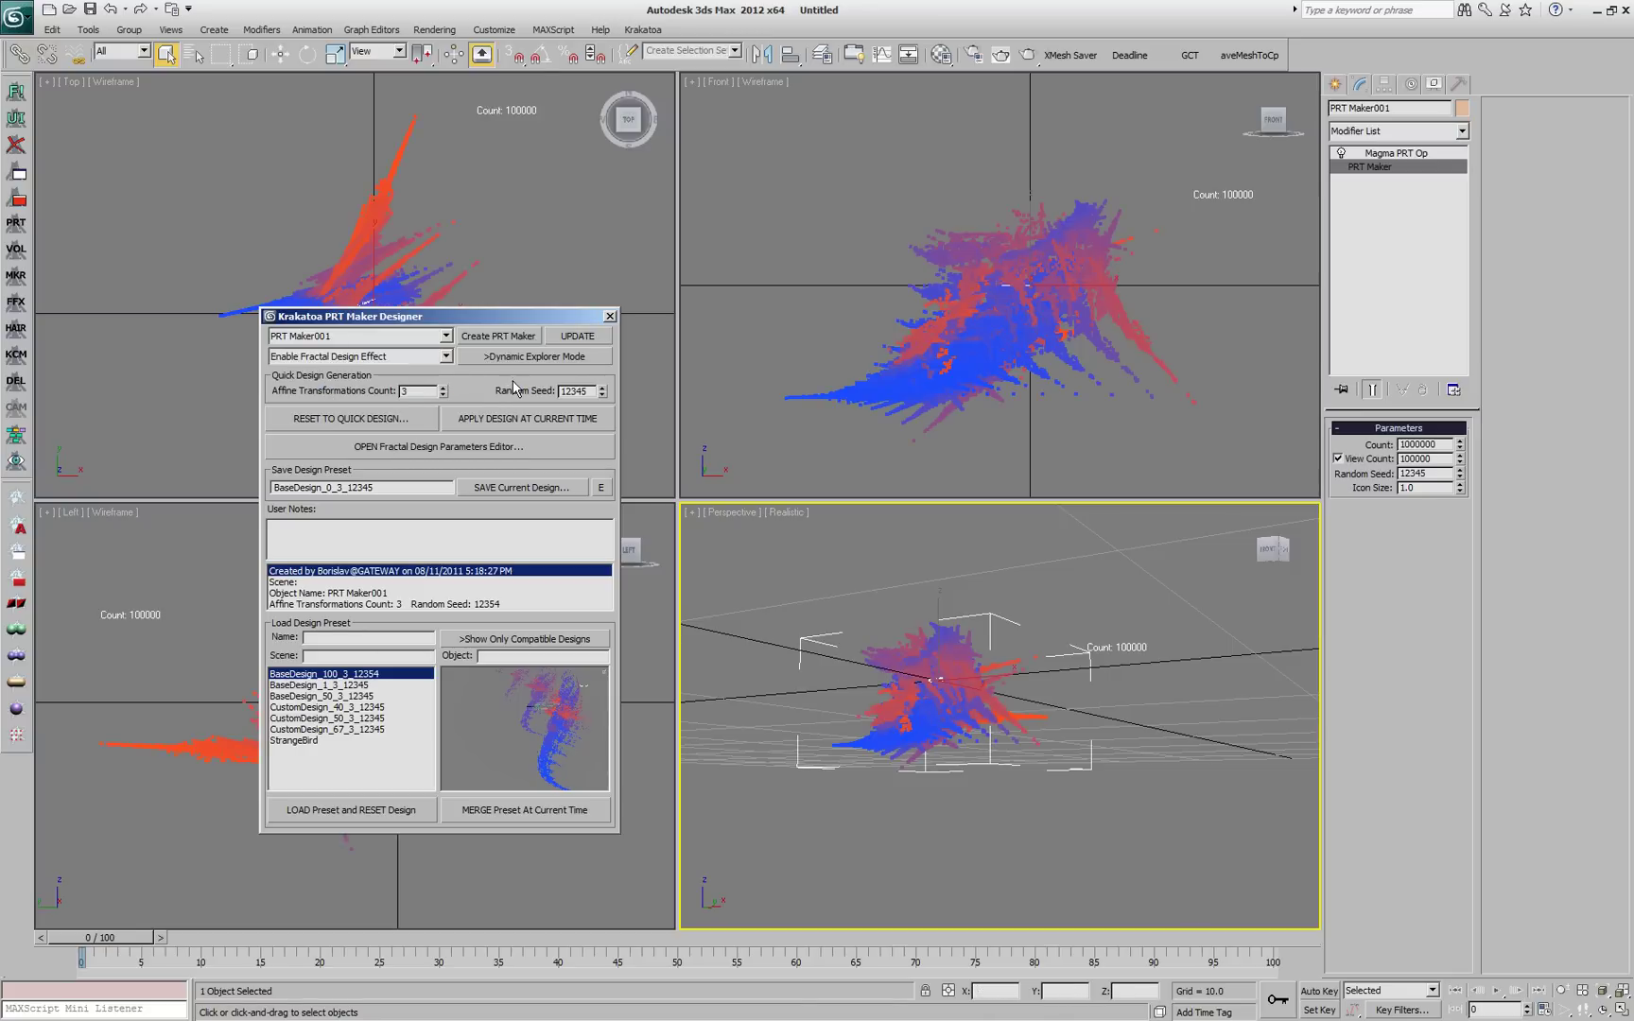
Step: Regenerate the quick design with 4 transformations, then lower the count to 3 and regenerate
click(412, 421)
click(443, 395)
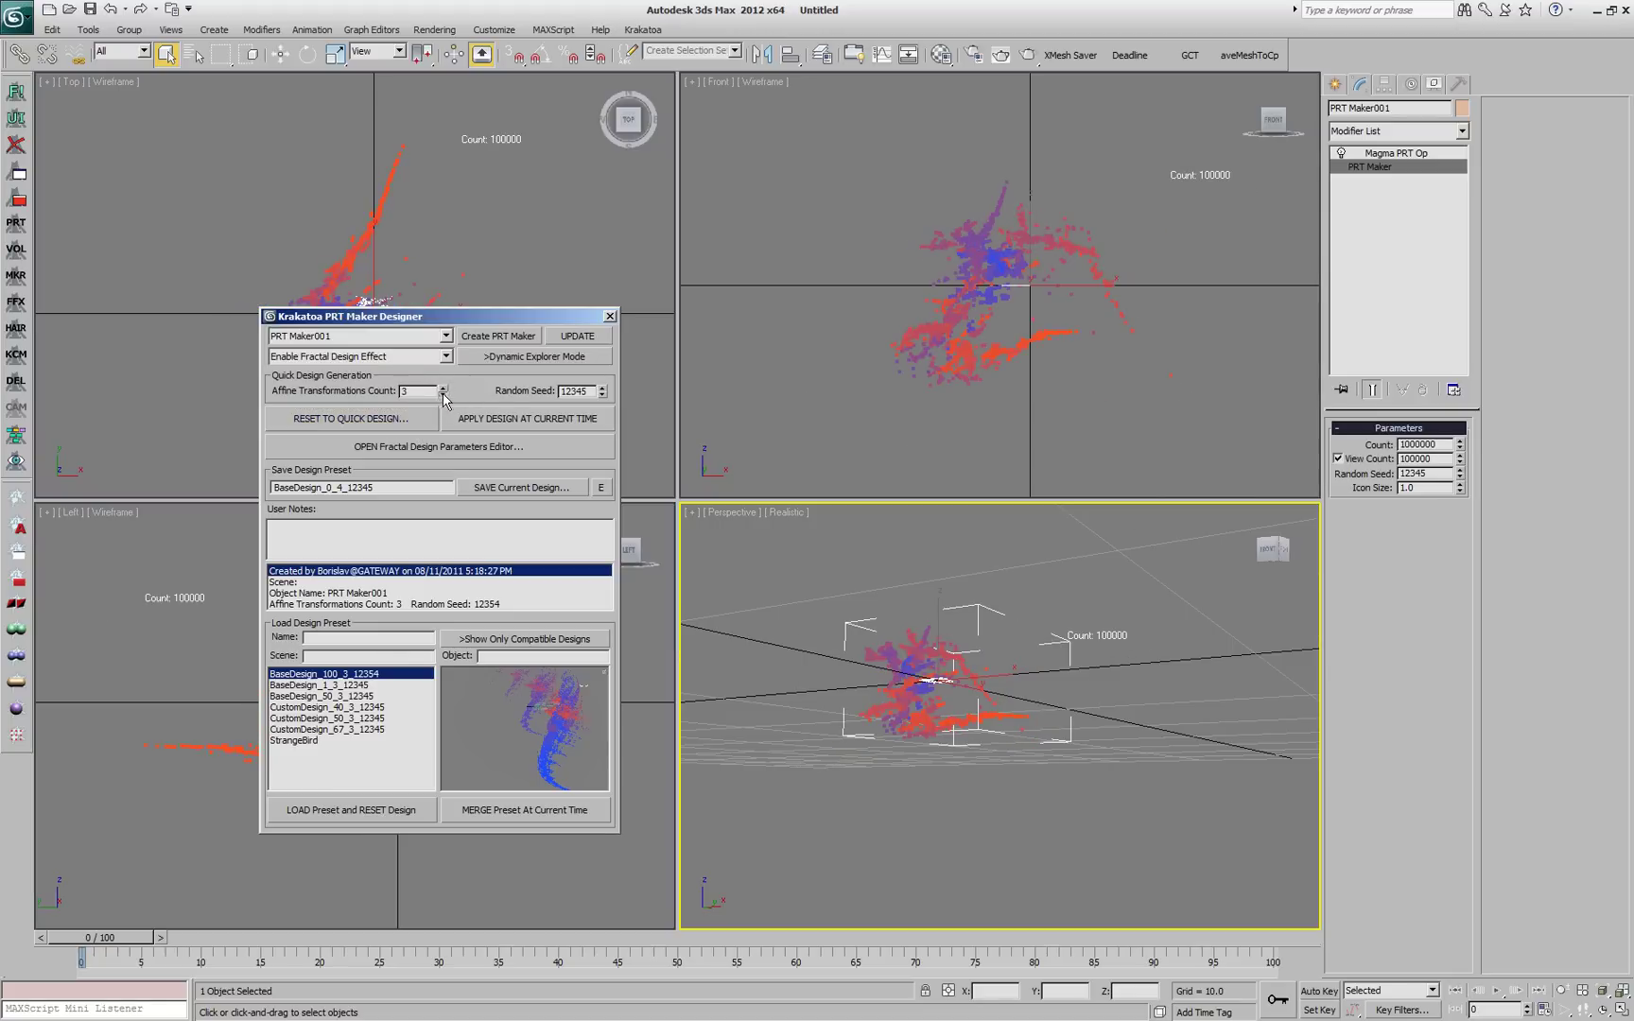
click(412, 425)
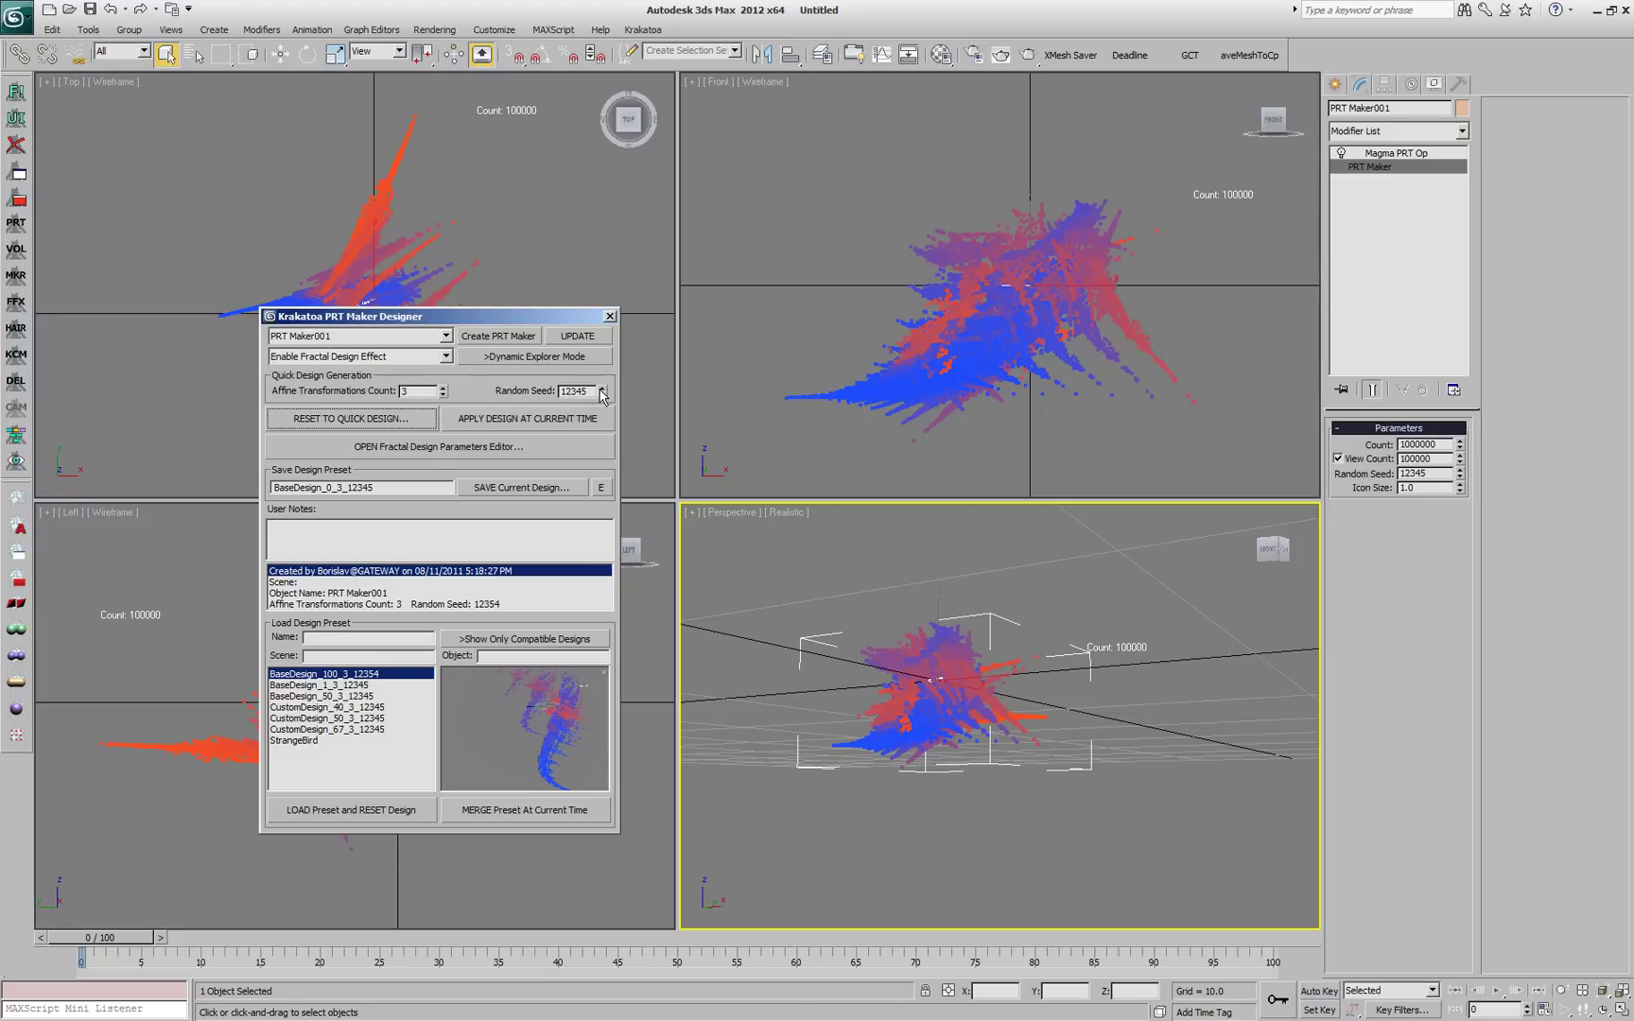
Step: Preview the design with random seed 12346, then restore seed 12345 and regenerate
click(601, 387)
click(407, 426)
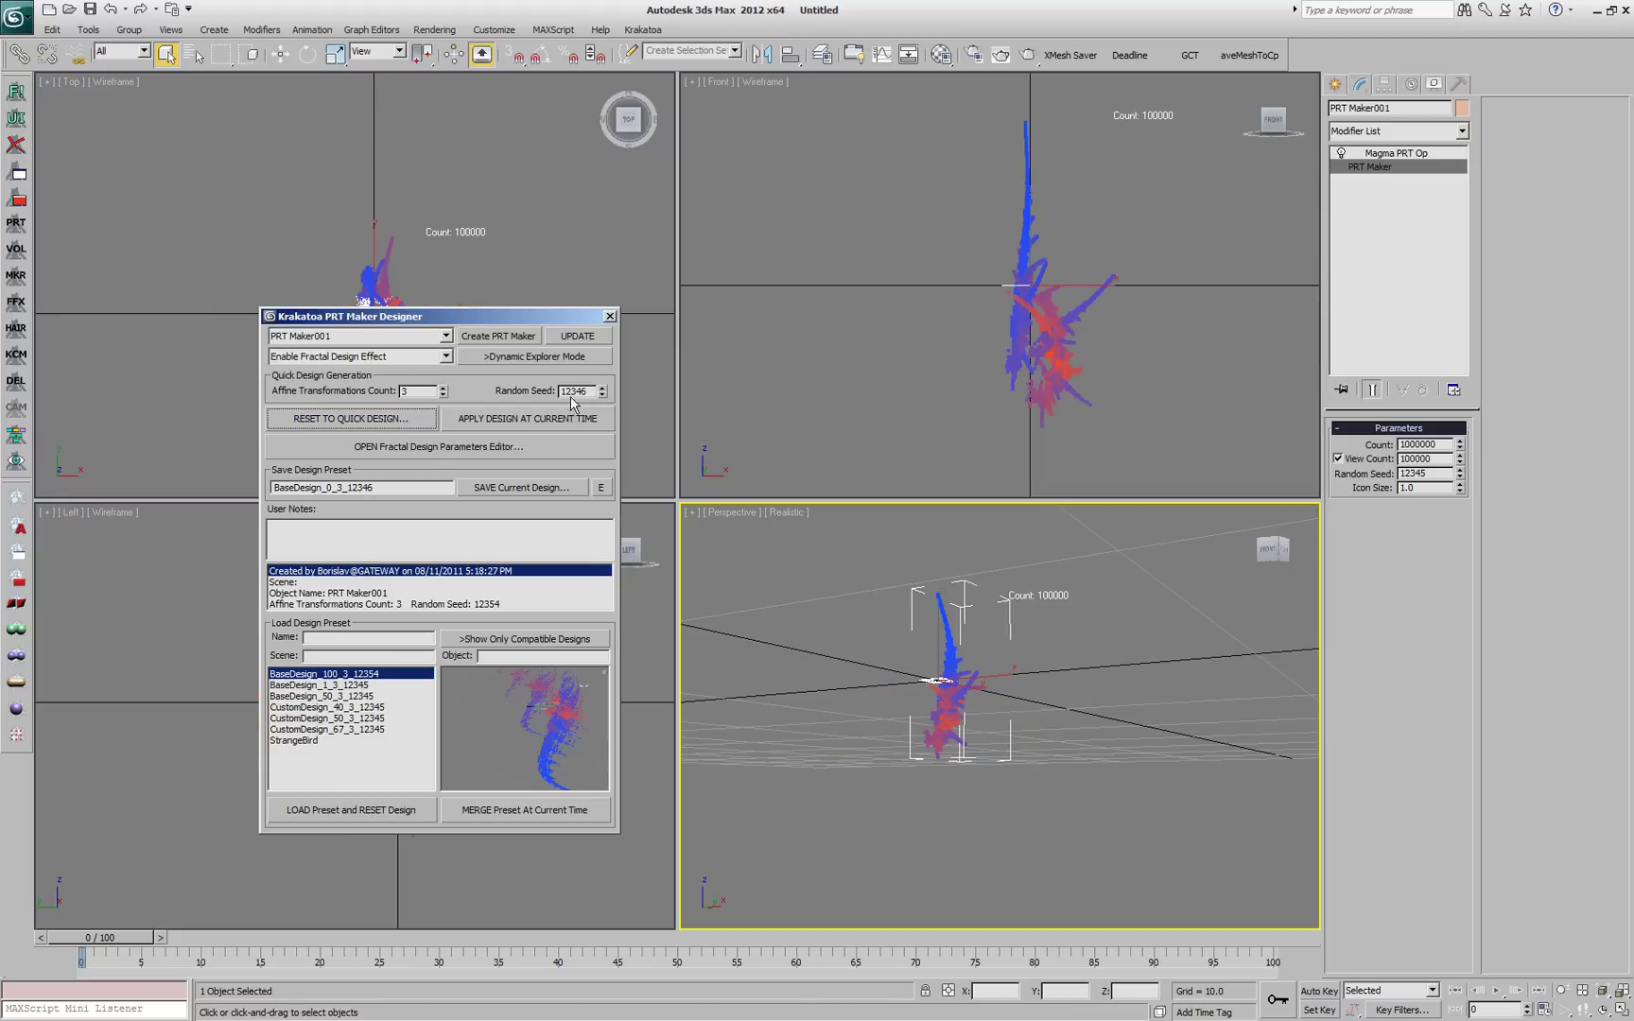
click(602, 395)
click(430, 423)
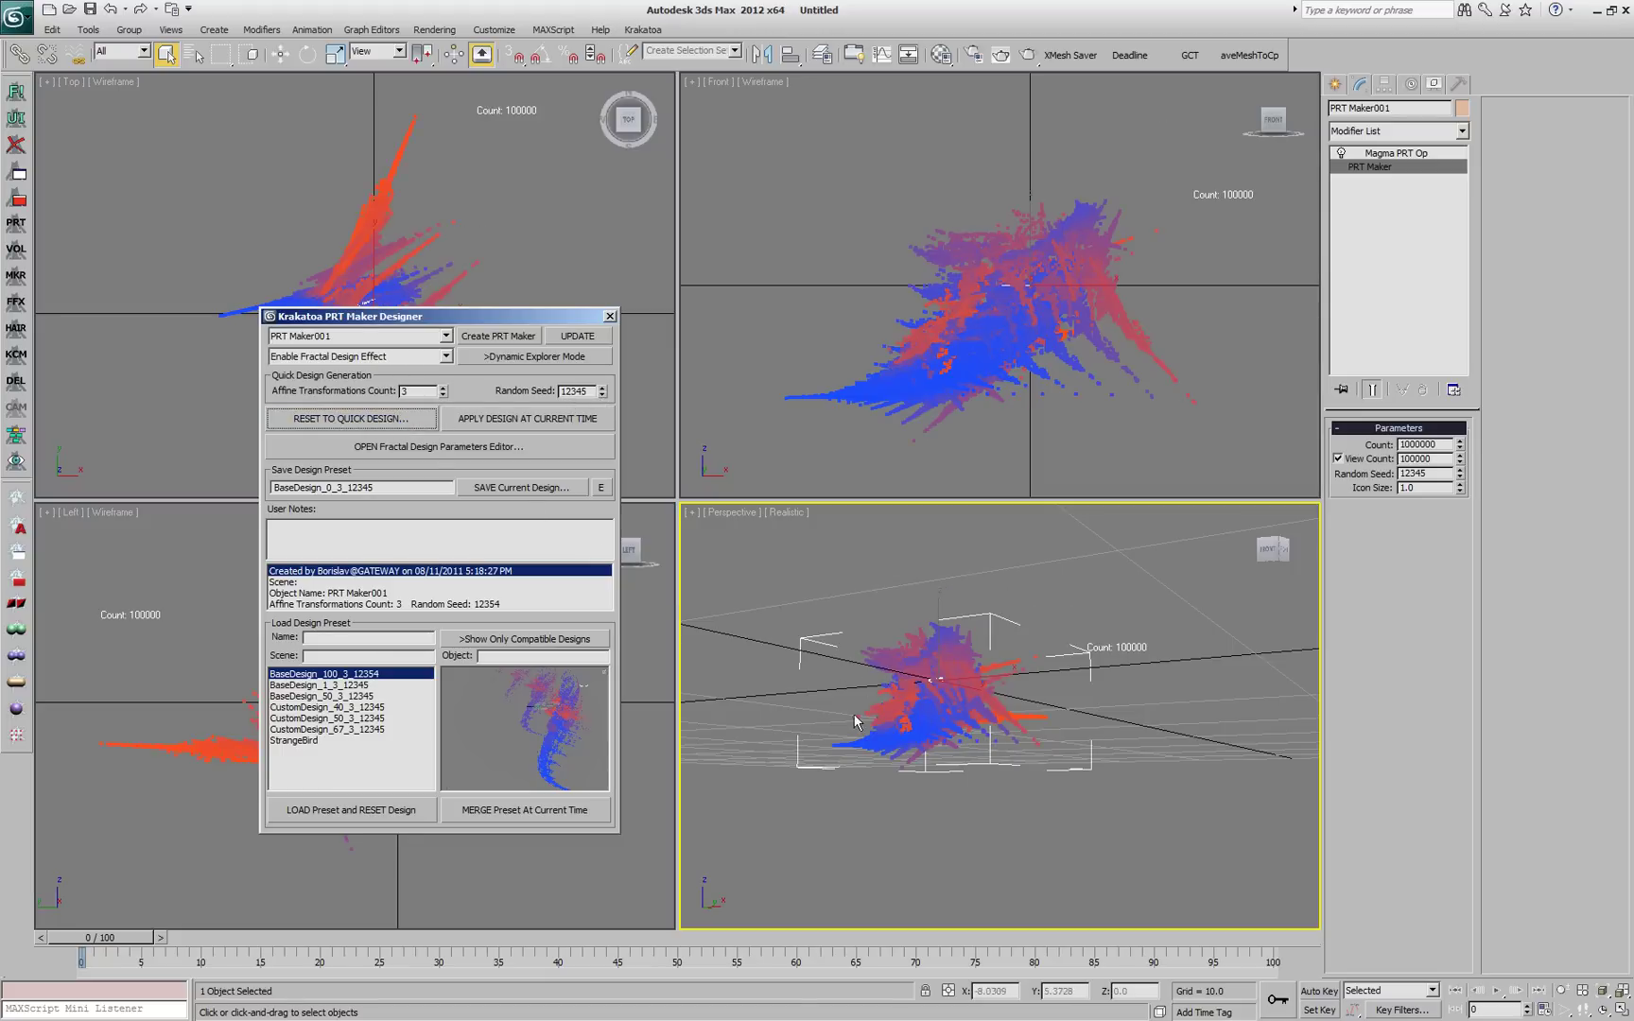
Step: Turn on Dynamic Explorer Mode and step Affine Transformations Count through 2 to 6, ending at 3
click(535, 357)
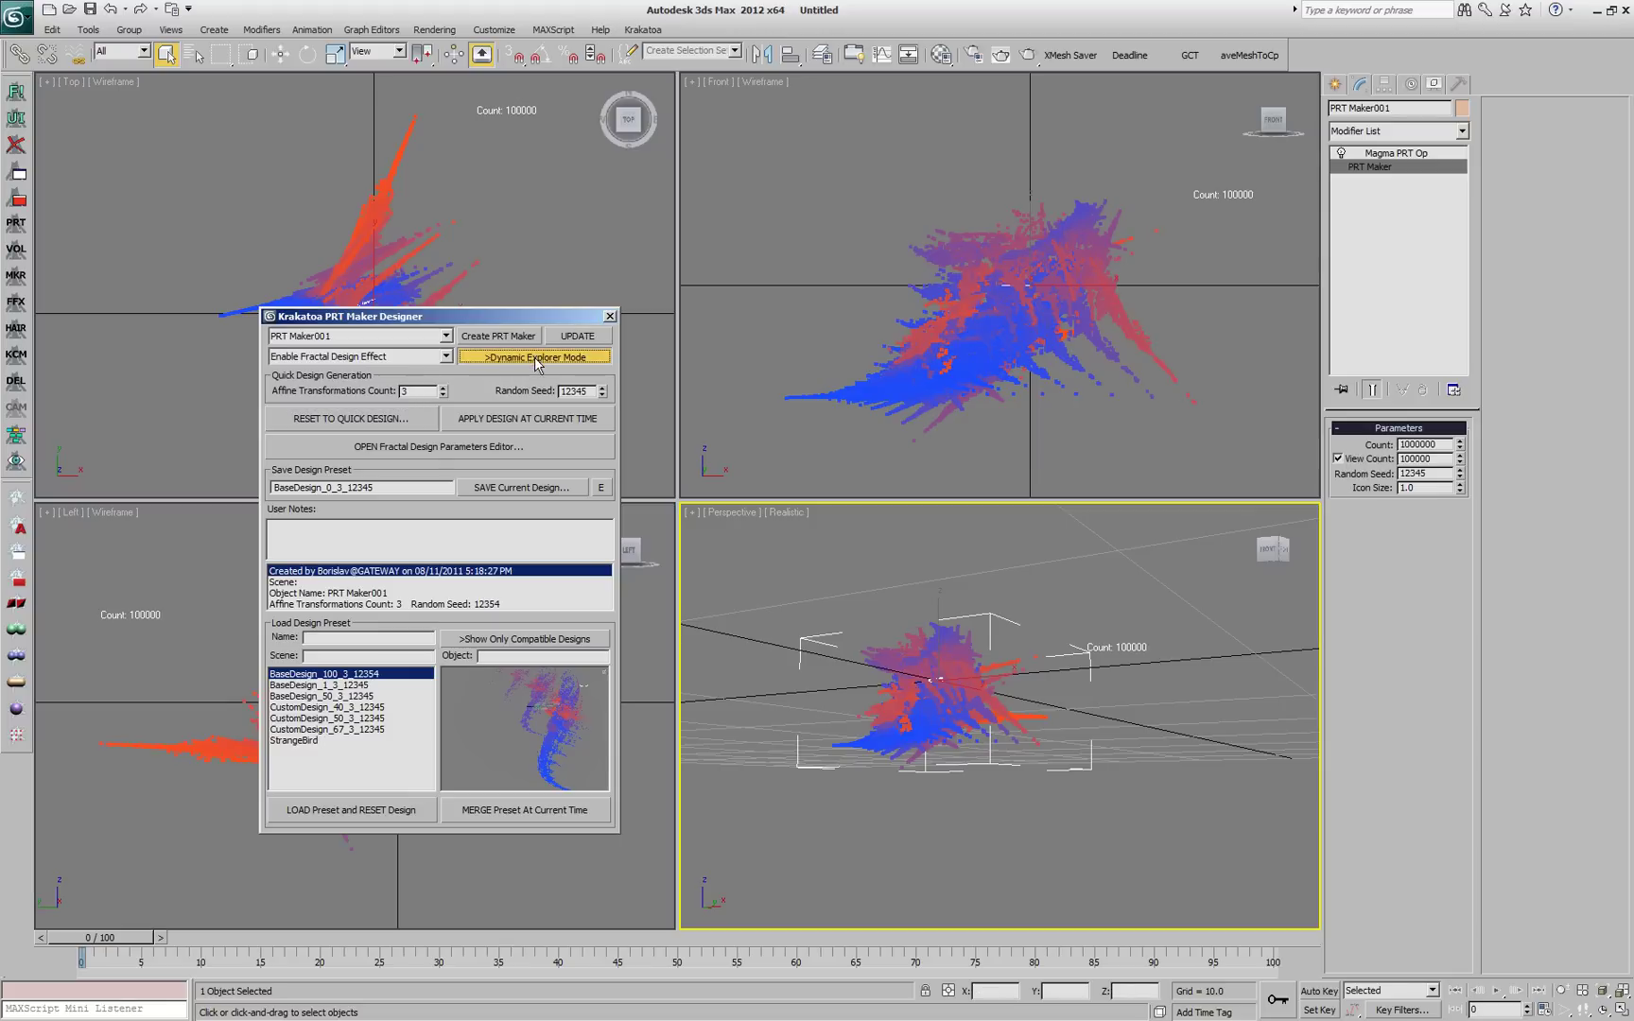
click(442, 395)
click(442, 388)
click(441, 387)
click(442, 387)
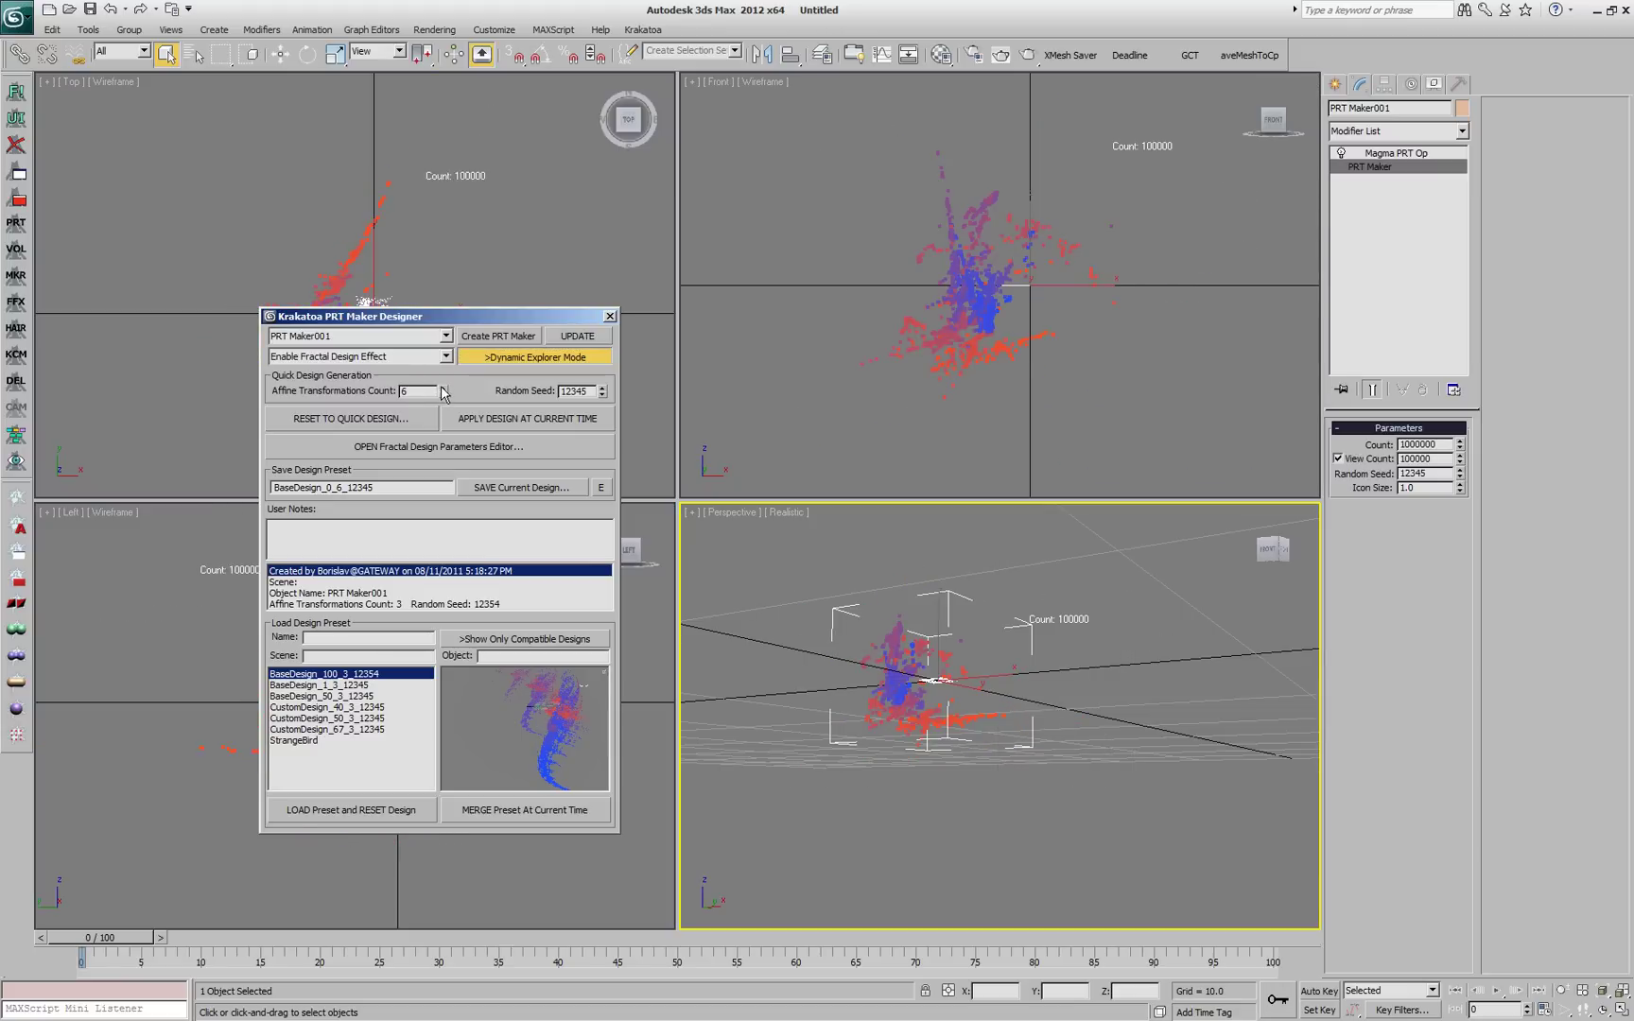
click(443, 394)
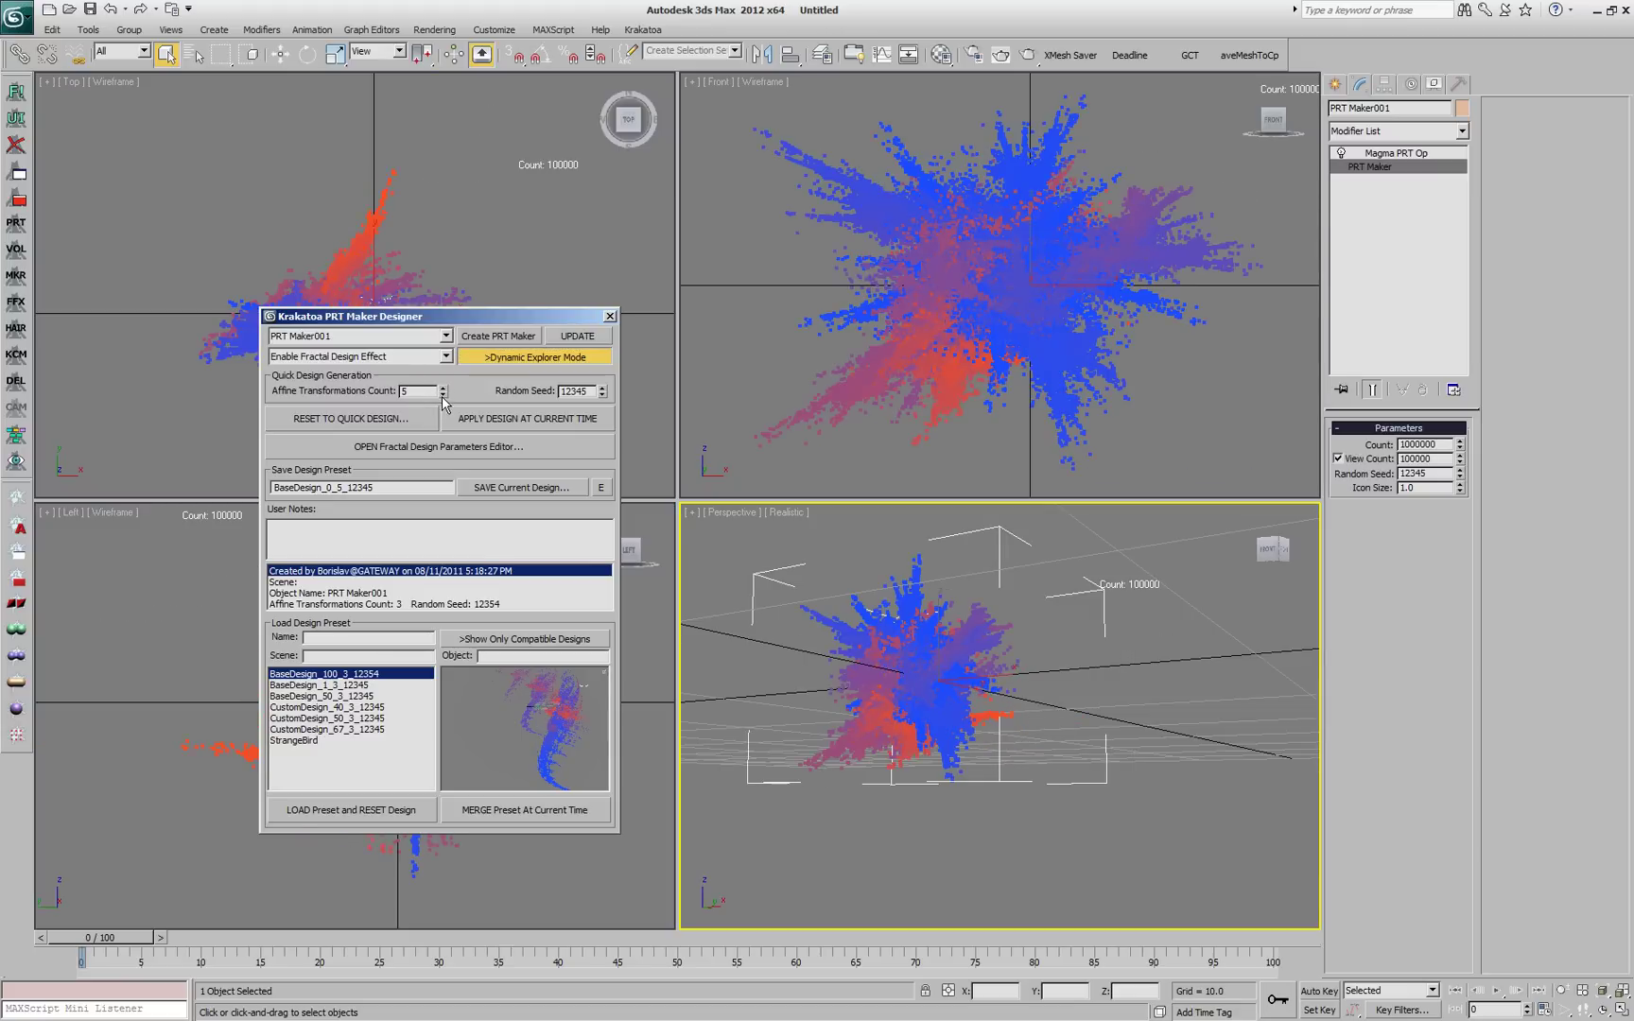
click(443, 394)
click(442, 394)
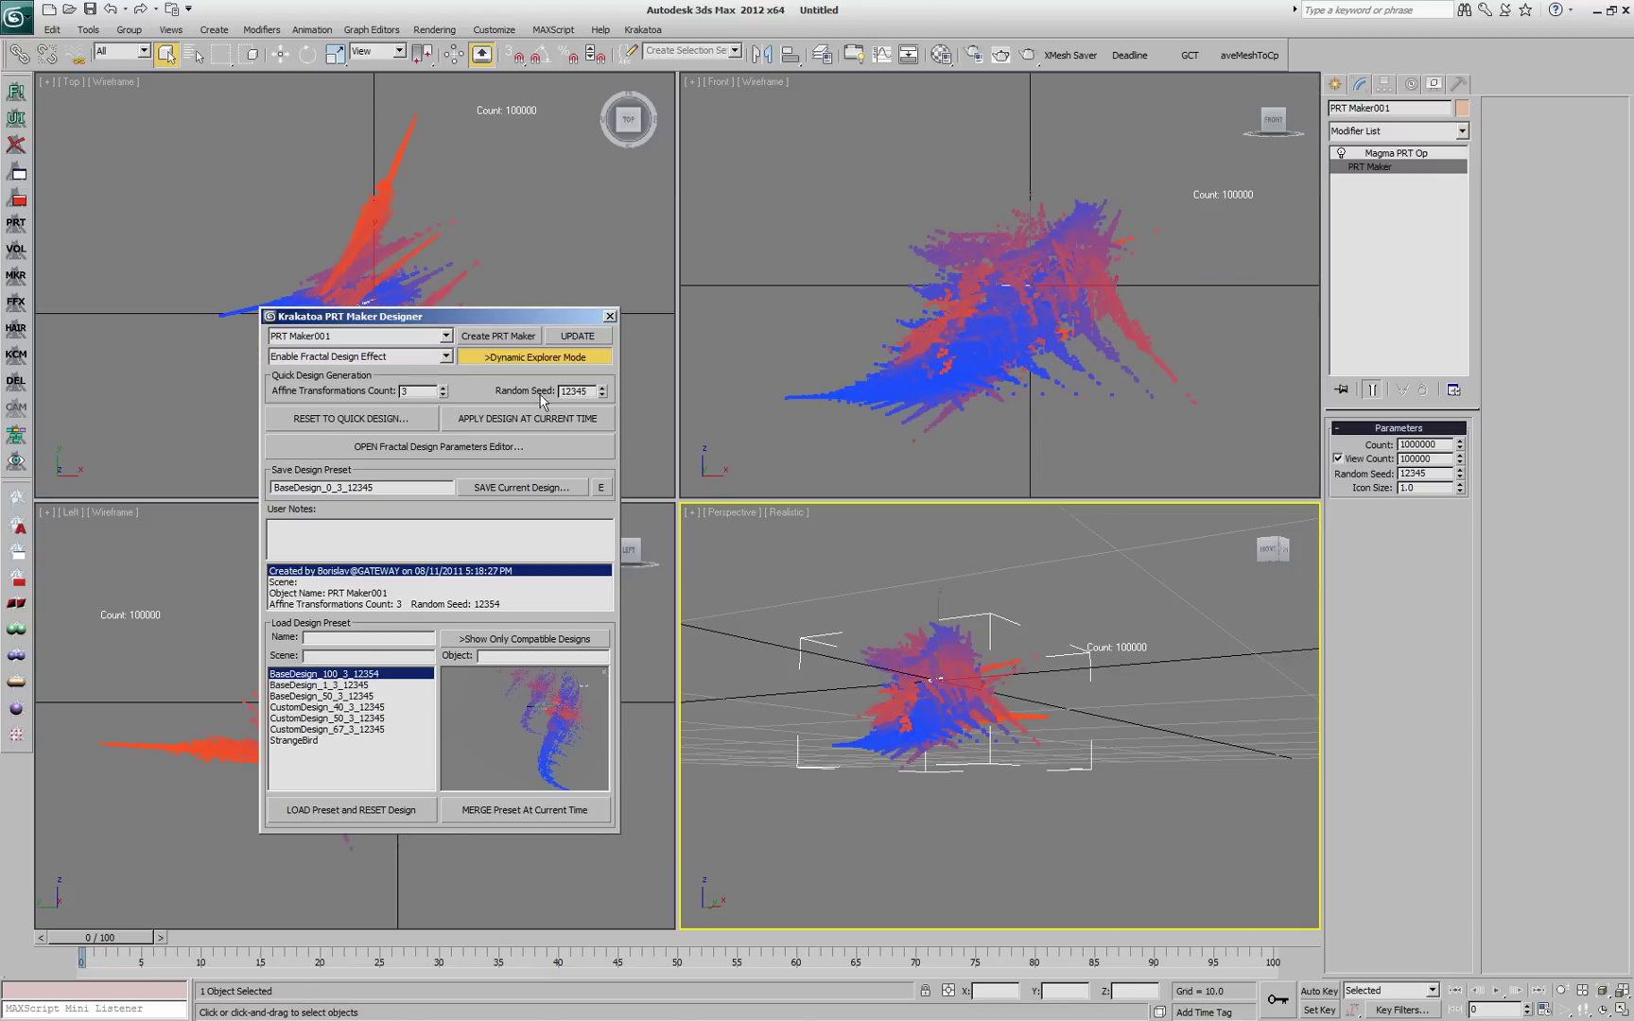
Step: Reset the random seed to 1 and recentre the perspective view on the particles
right_click(601, 394)
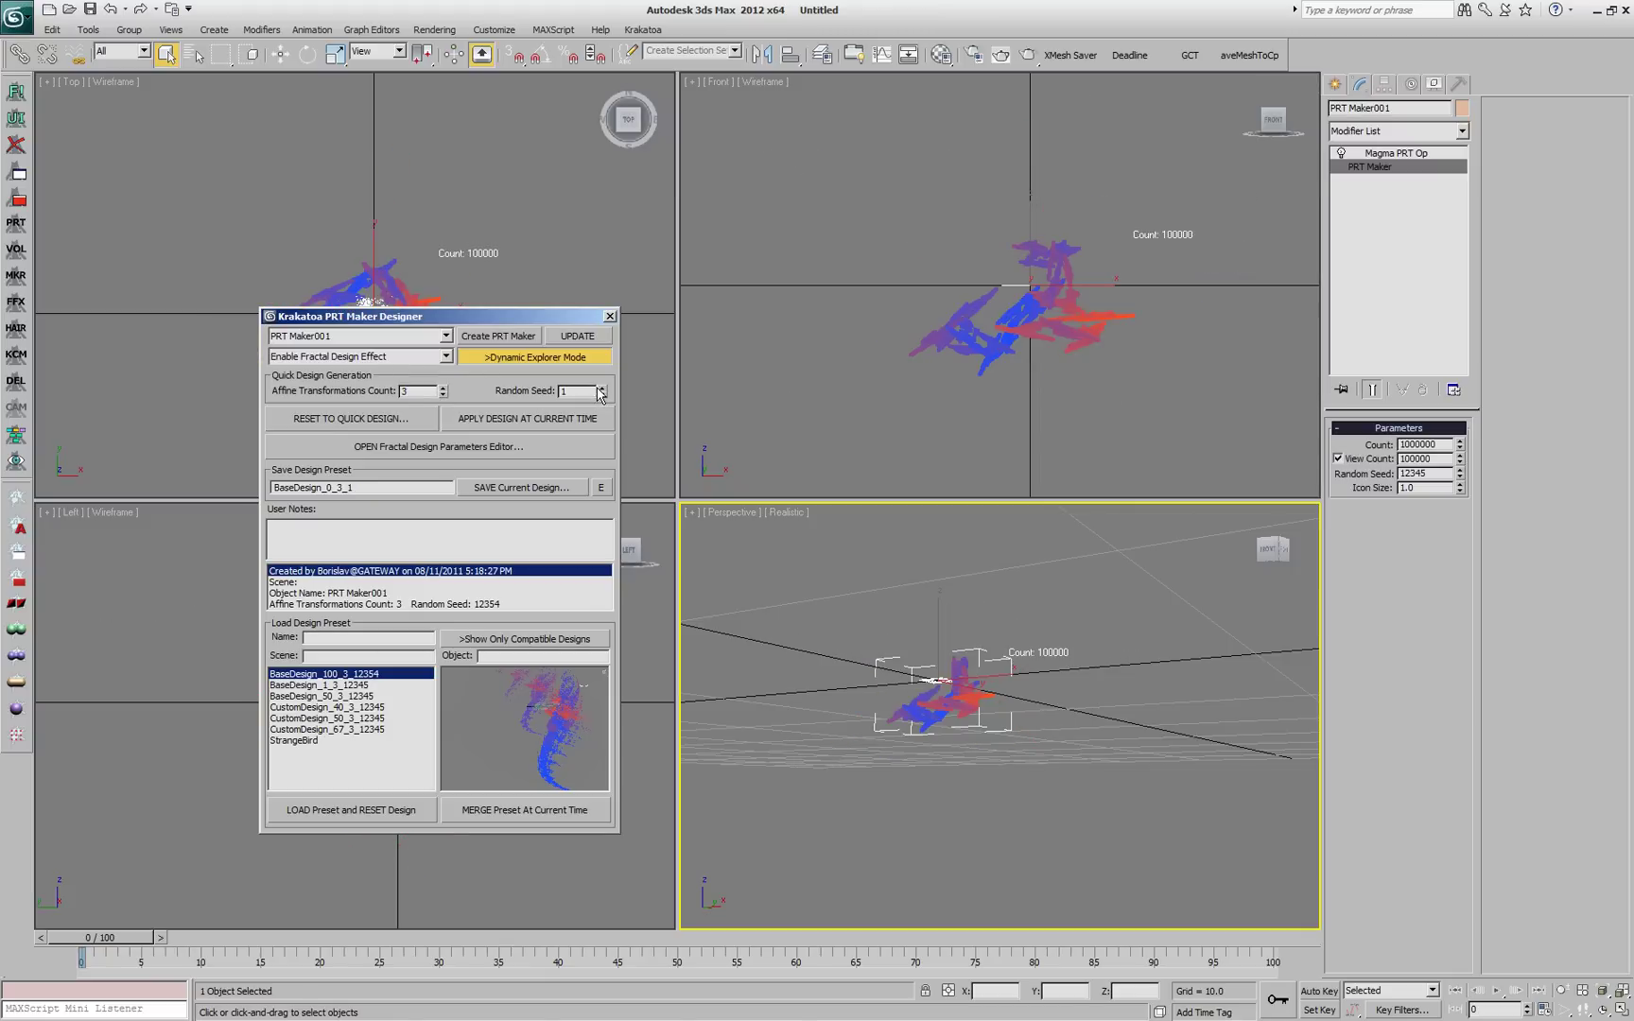
mouse_move(974, 702)
alt+middle_down()
mouse_move(1023, 730)
mouse_move(989, 719)
alt+middle_up()
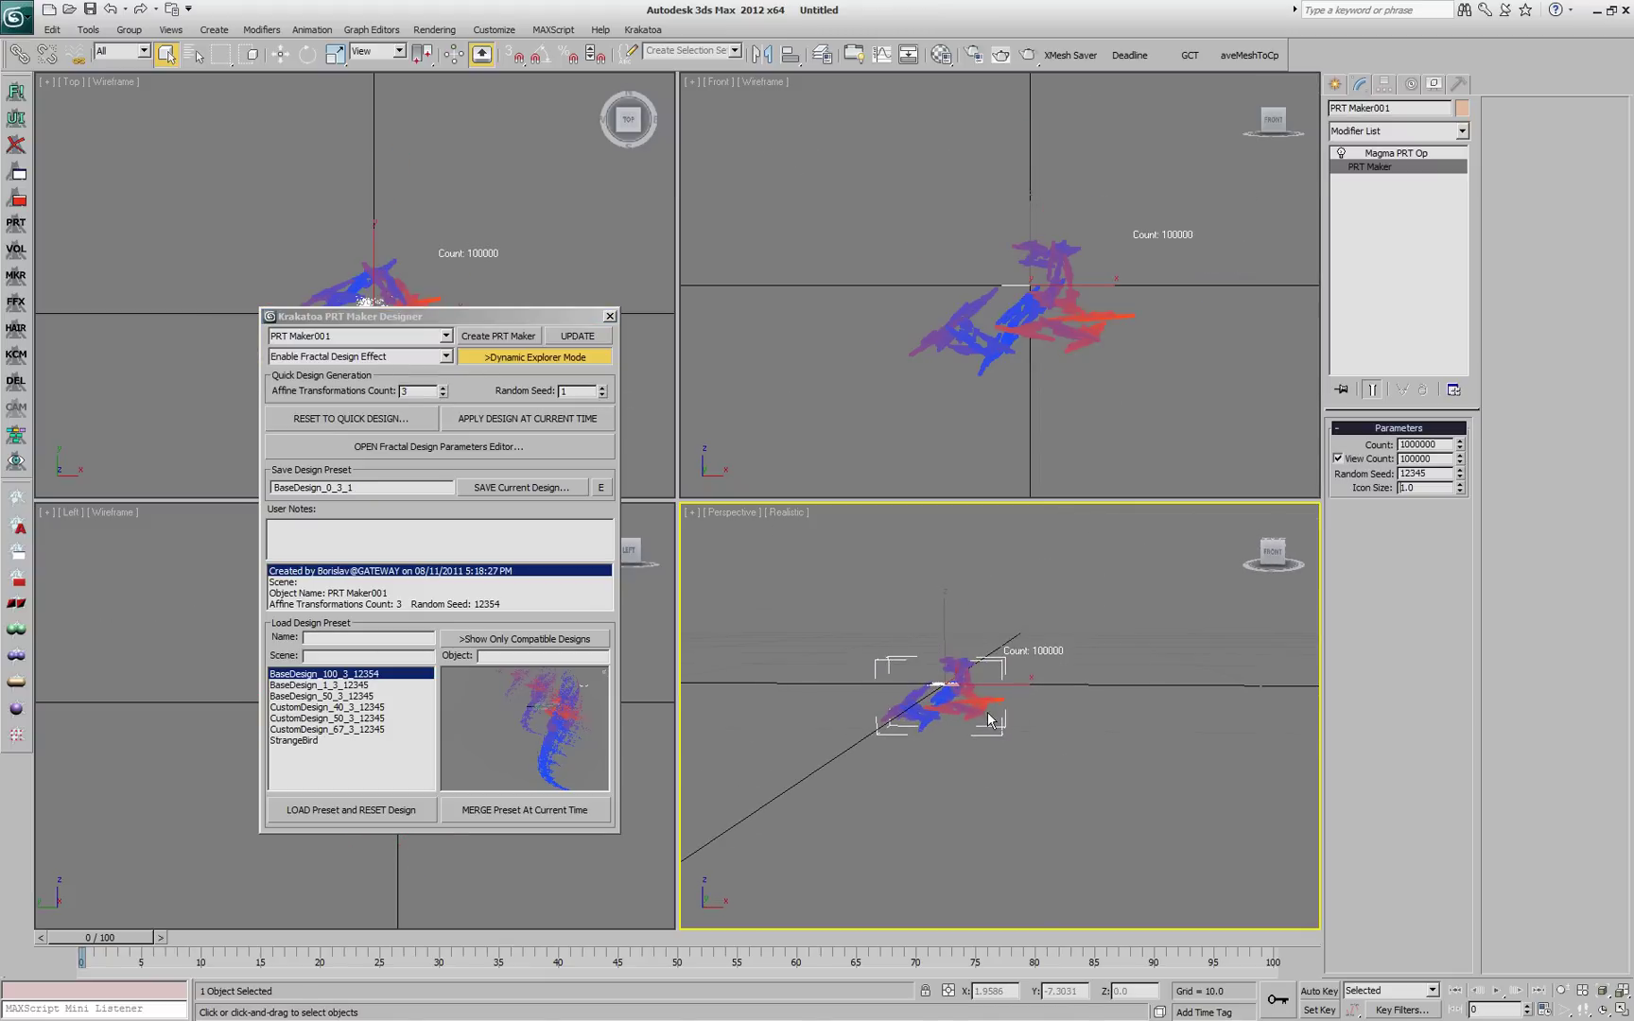
click(1089, 767)
scroll(1090, 767, up, 6)
middle_drag(1329, 853, 1272, 775)
Step: Step the random seed up from 2 to 10, then turn off Dynamic Explorer Mode
click(602, 388)
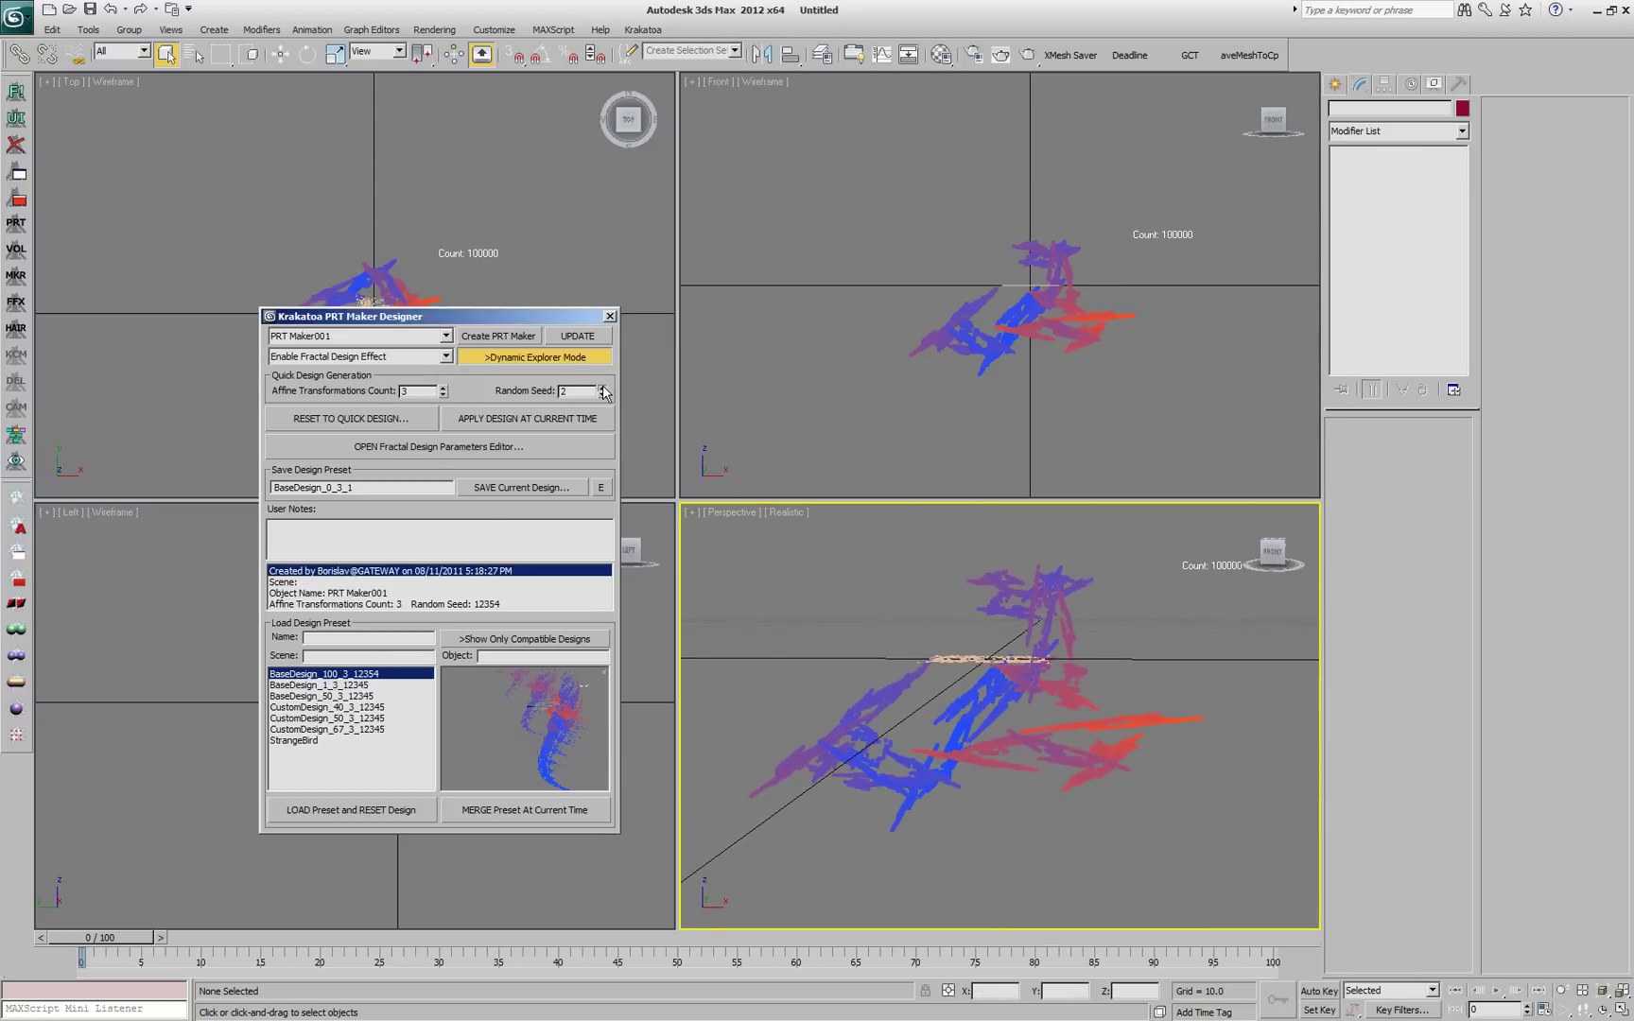
click(603, 388)
click(603, 387)
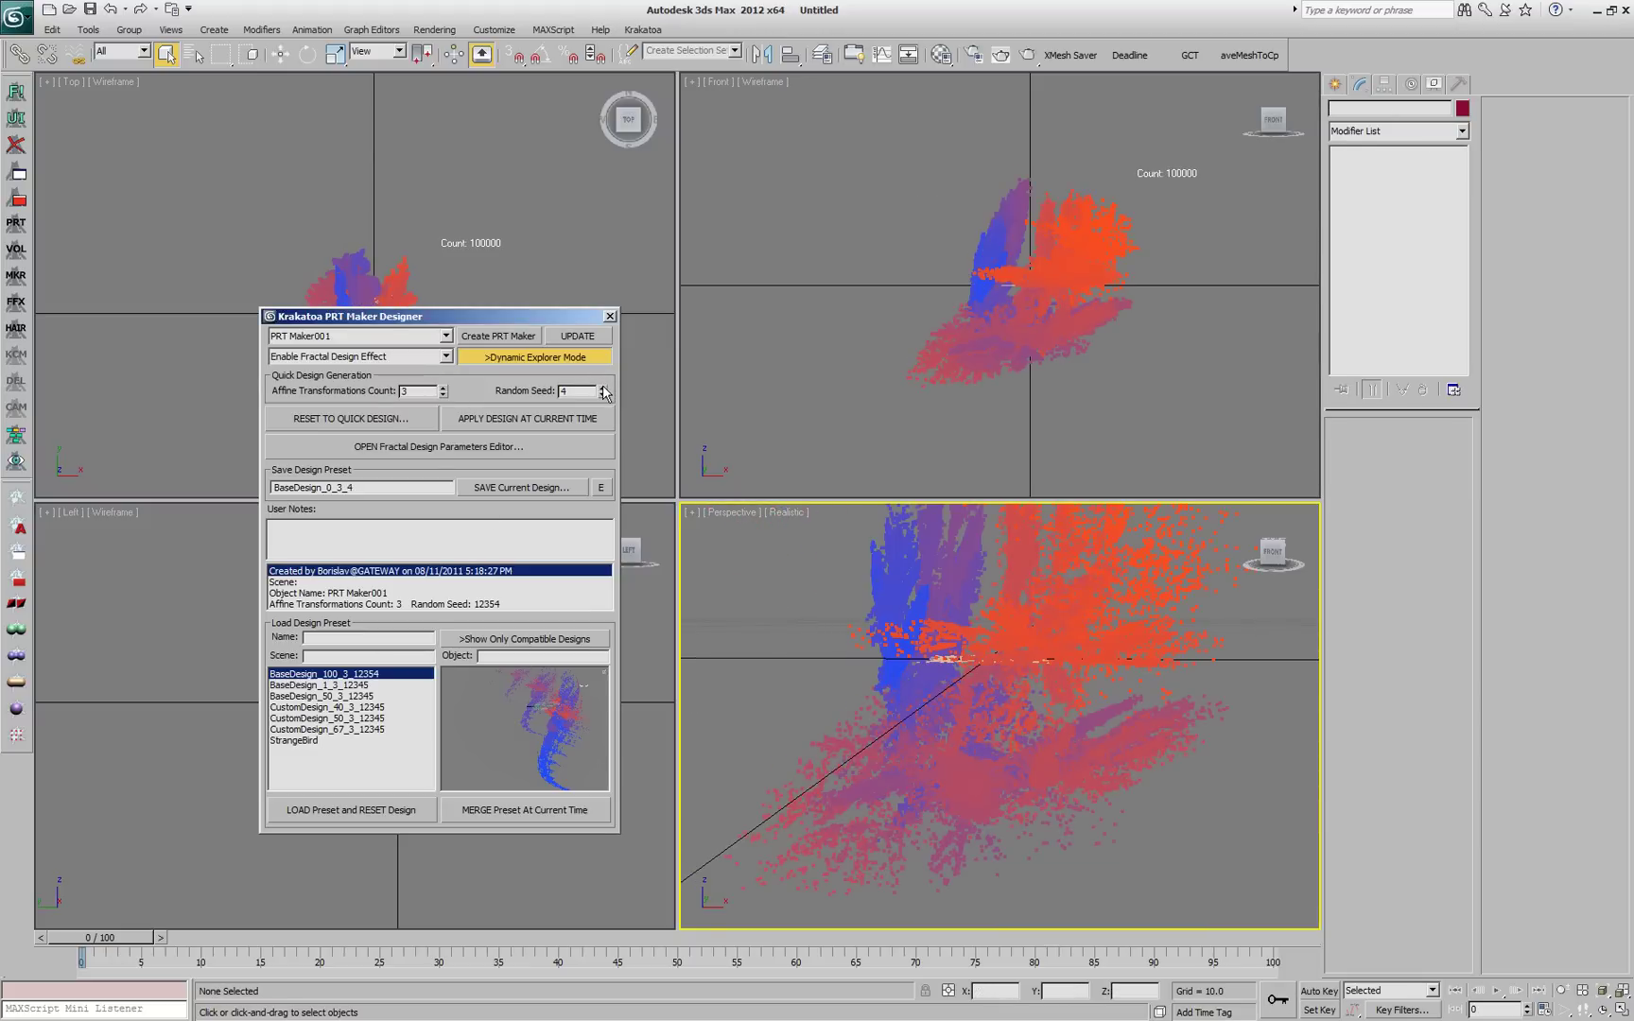
click(602, 388)
click(602, 388)
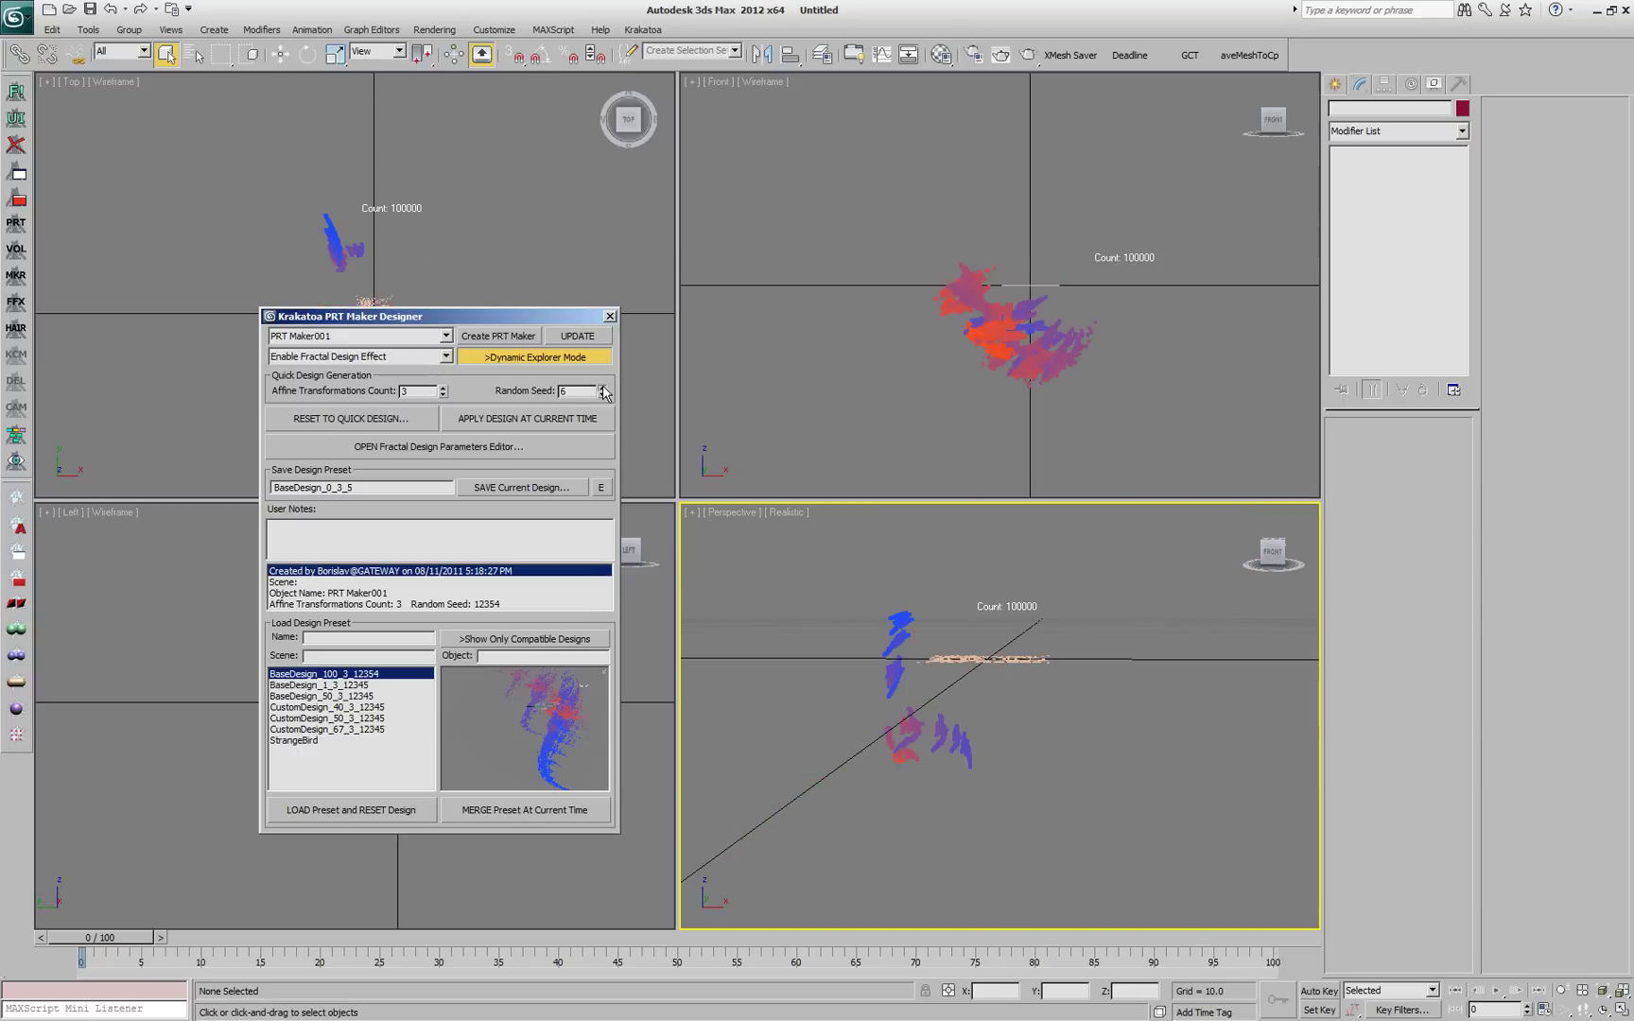
click(602, 388)
alt+middle_drag(818, 642, 927, 719)
click(603, 388)
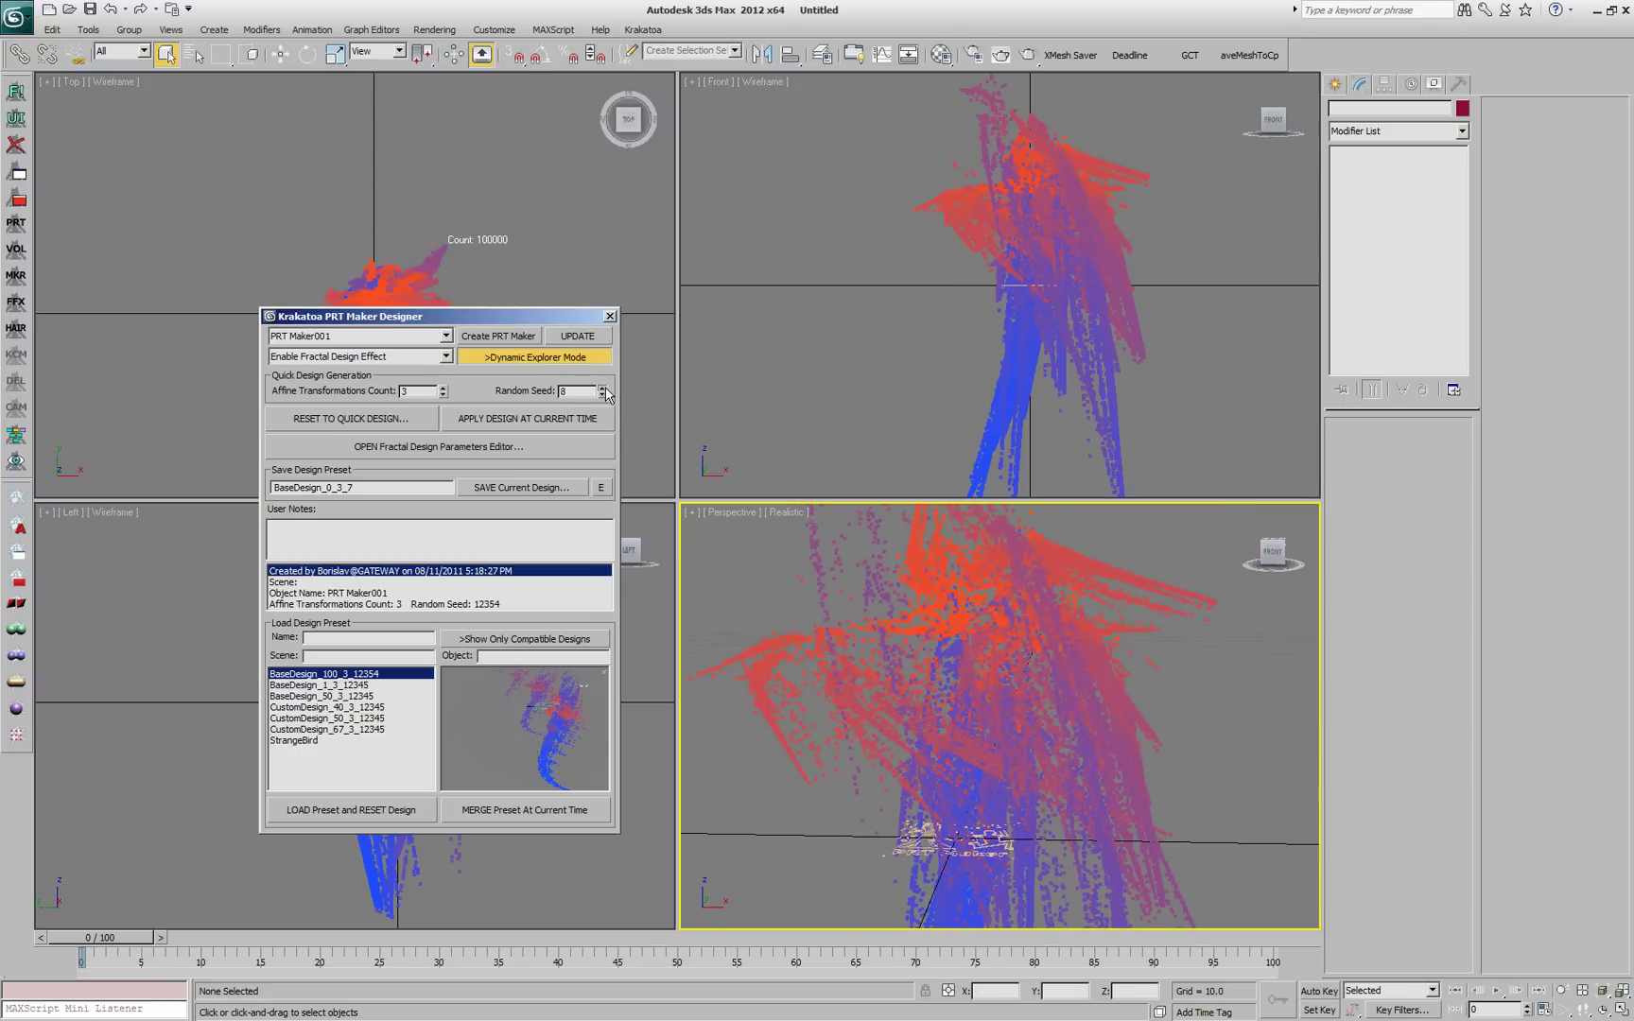
click(603, 388)
click(603, 388)
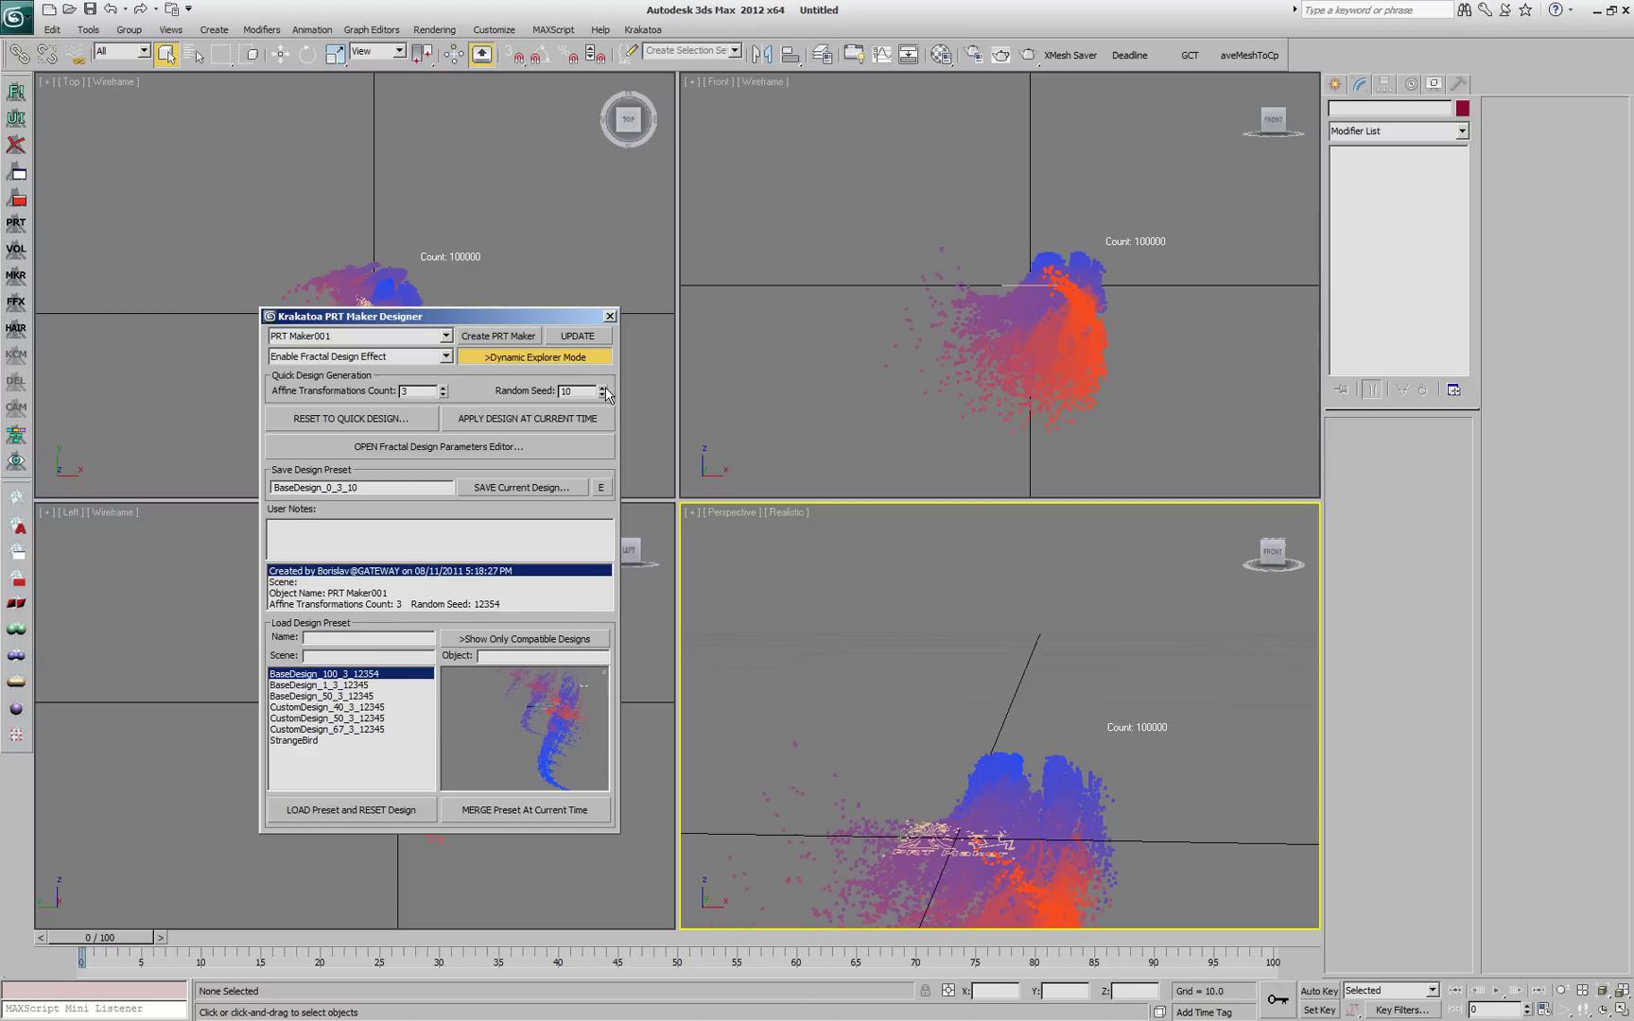
alt+middle_drag(1097, 755, 1102, 511)
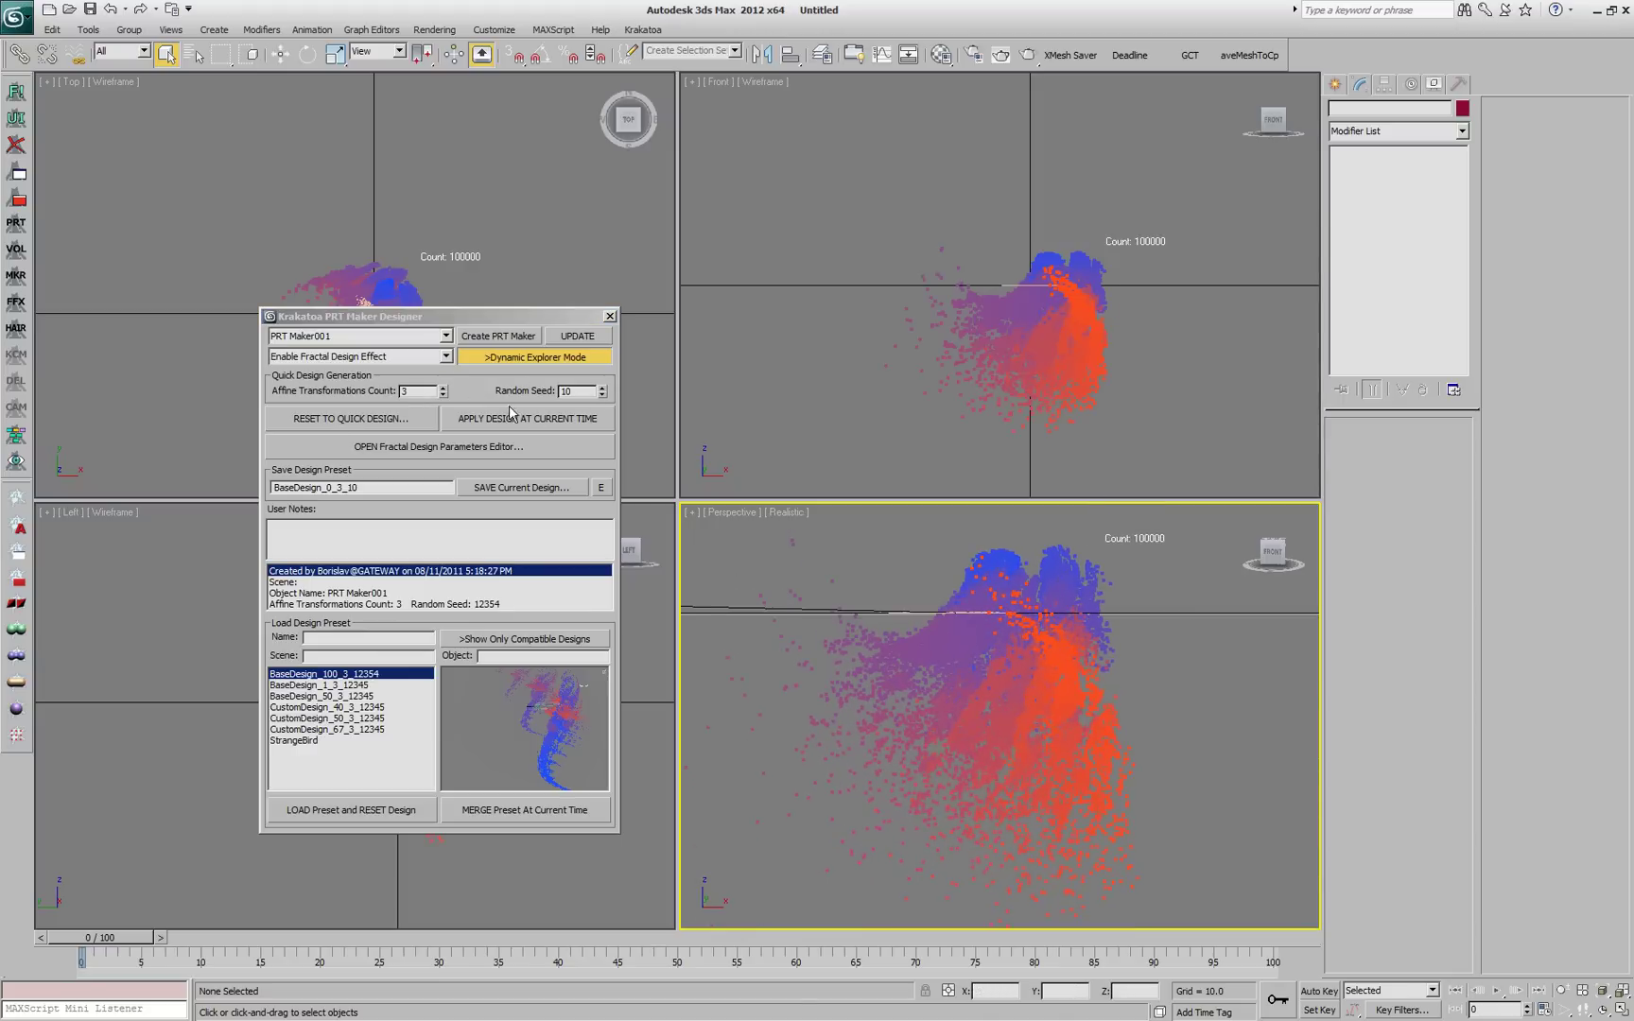
click(520, 359)
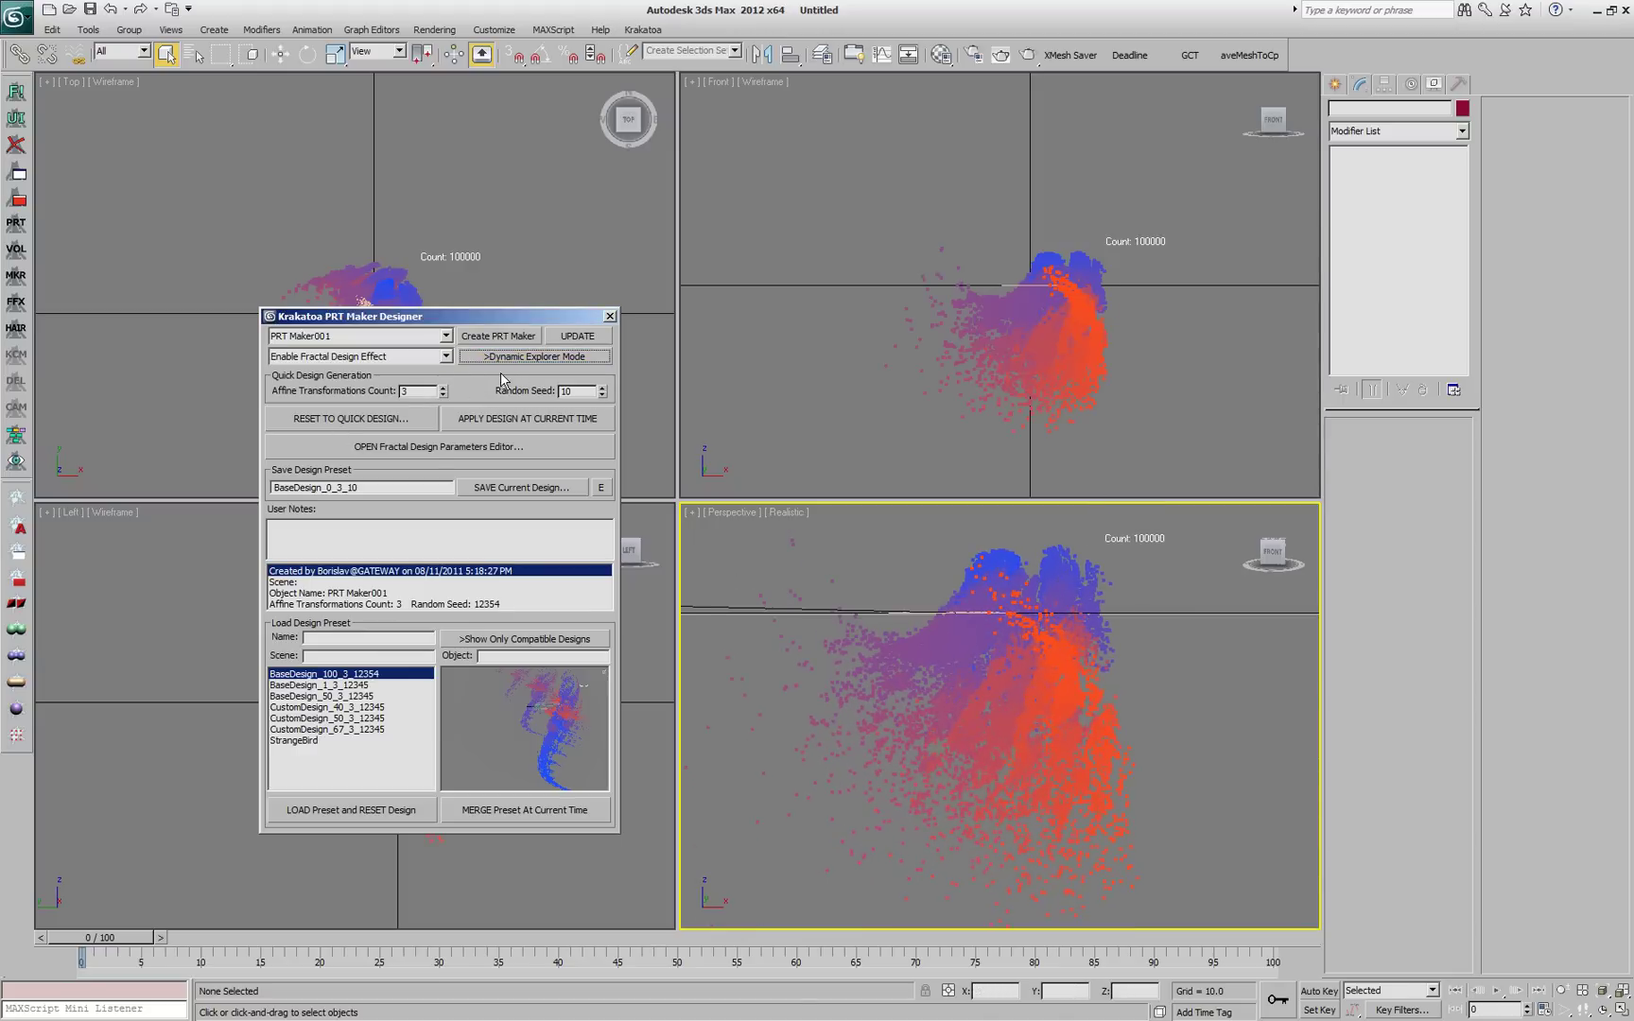
Step: At frame 100, reset the random seed to 1 and apply the design at the current time
drag(100, 938, 1404, 897)
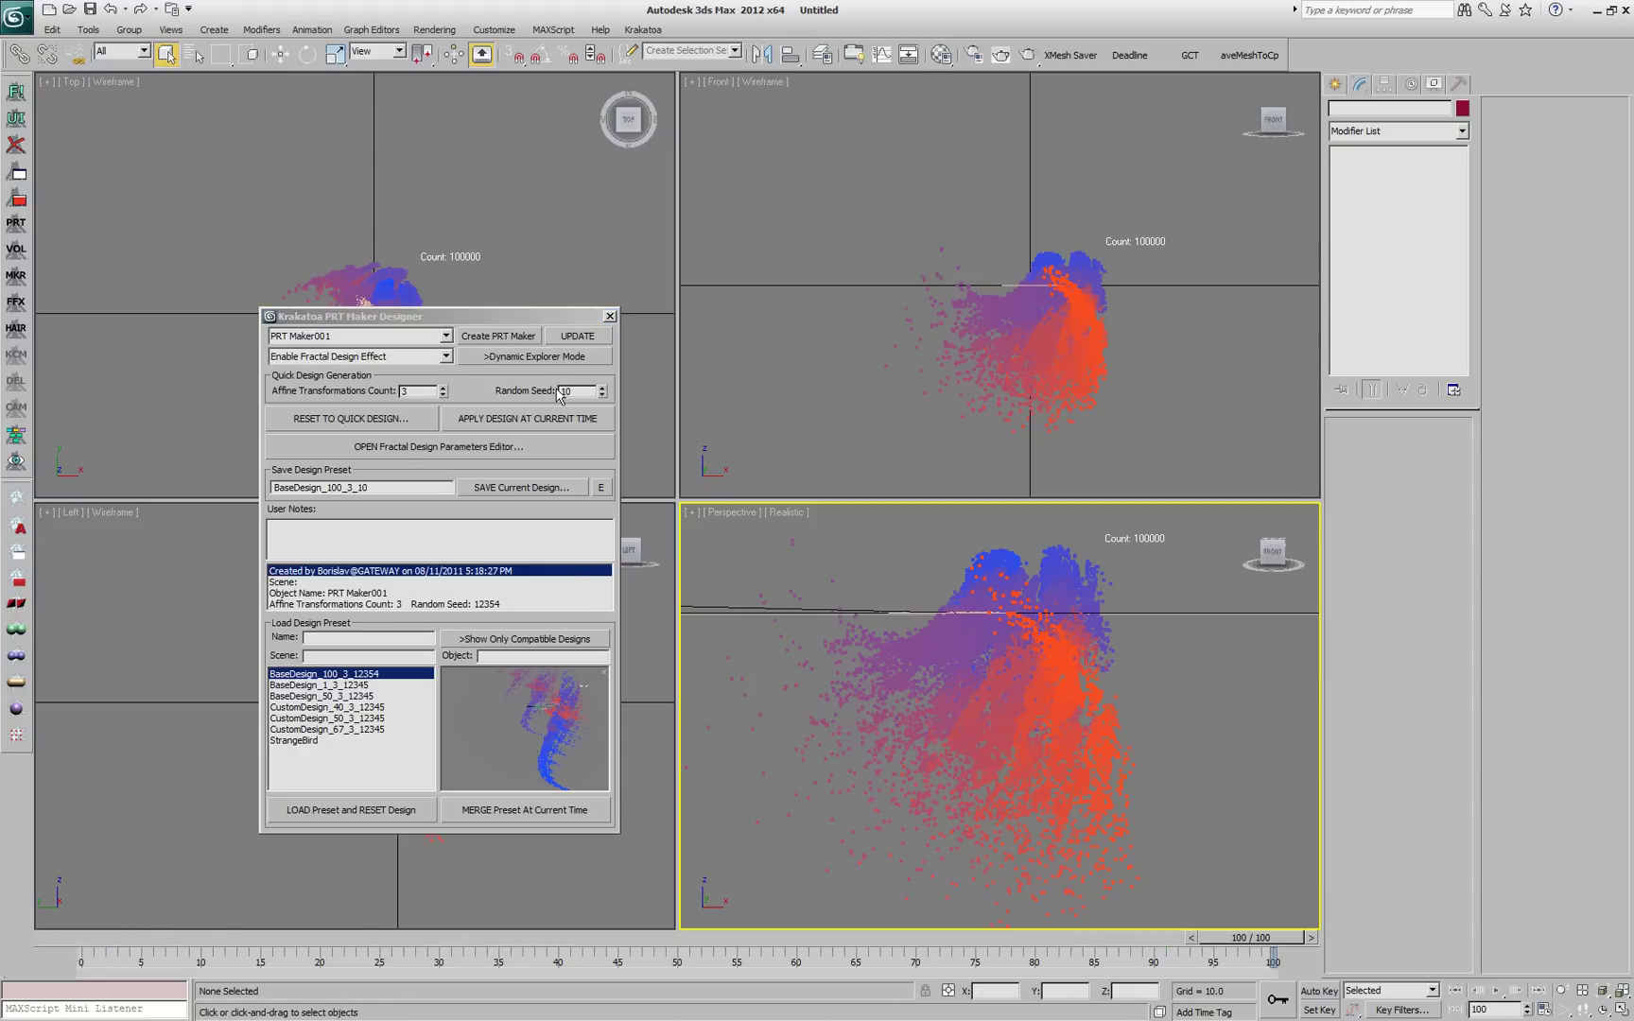
click(601, 396)
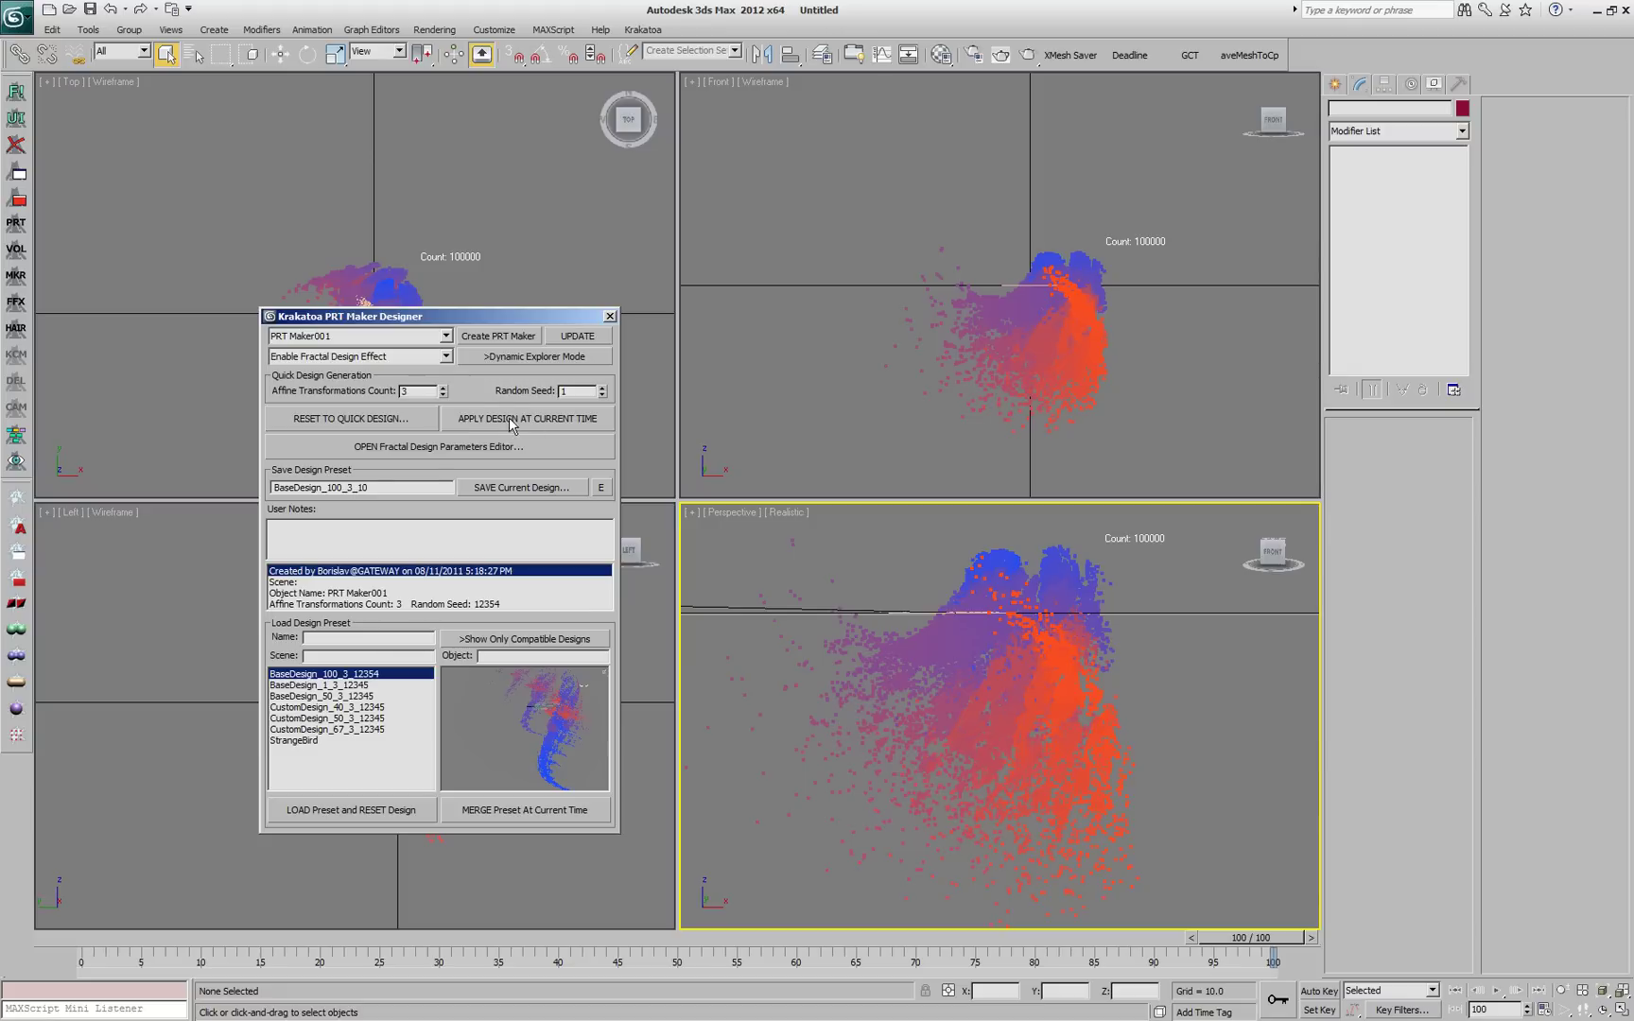
click(575, 417)
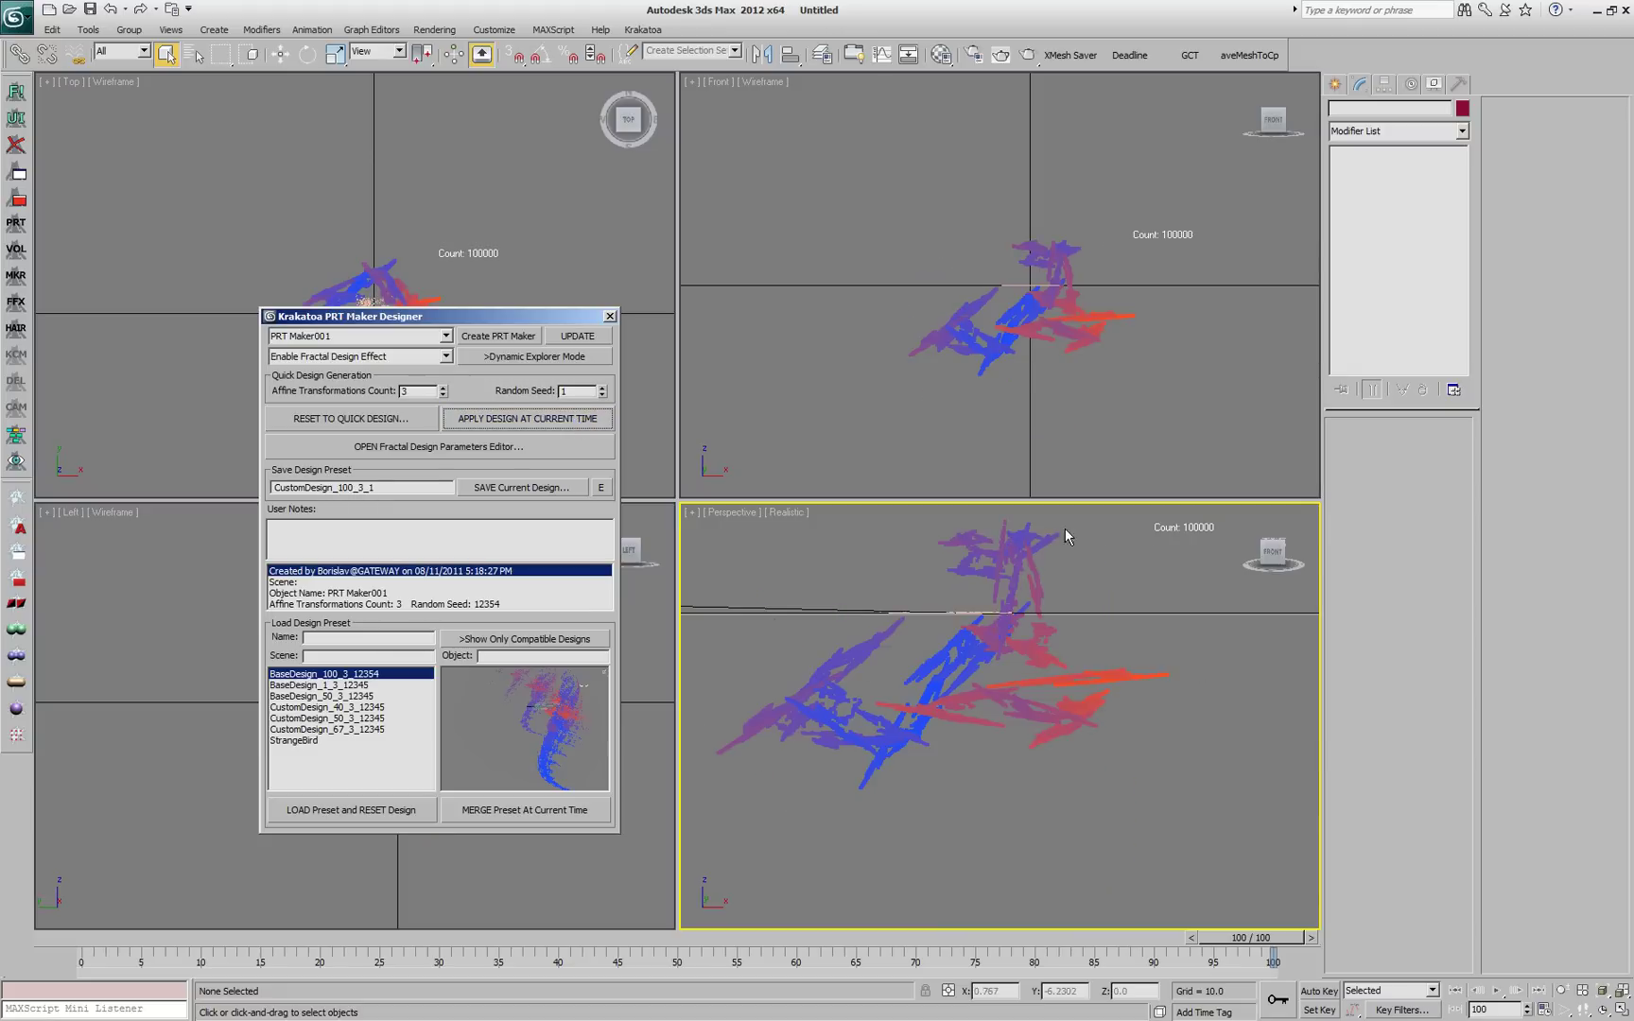
alt+middle_drag(1115, 712, 1177, 761)
drag(1266, 942, 76, 944)
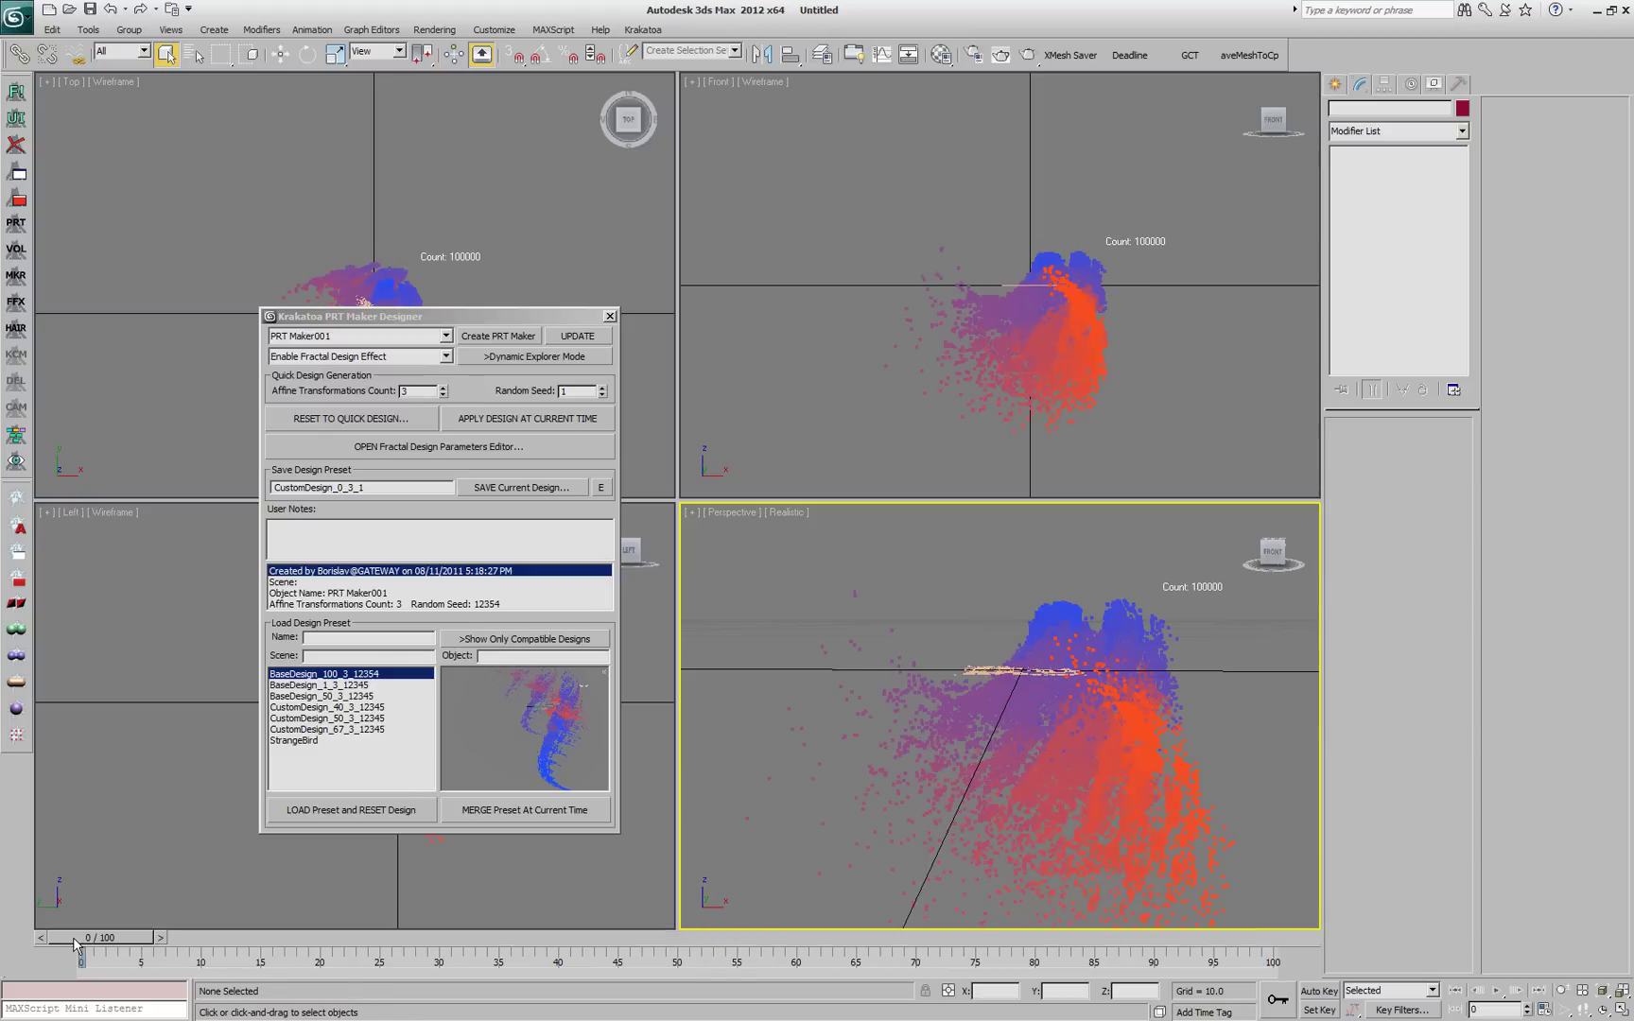
click(1544, 1010)
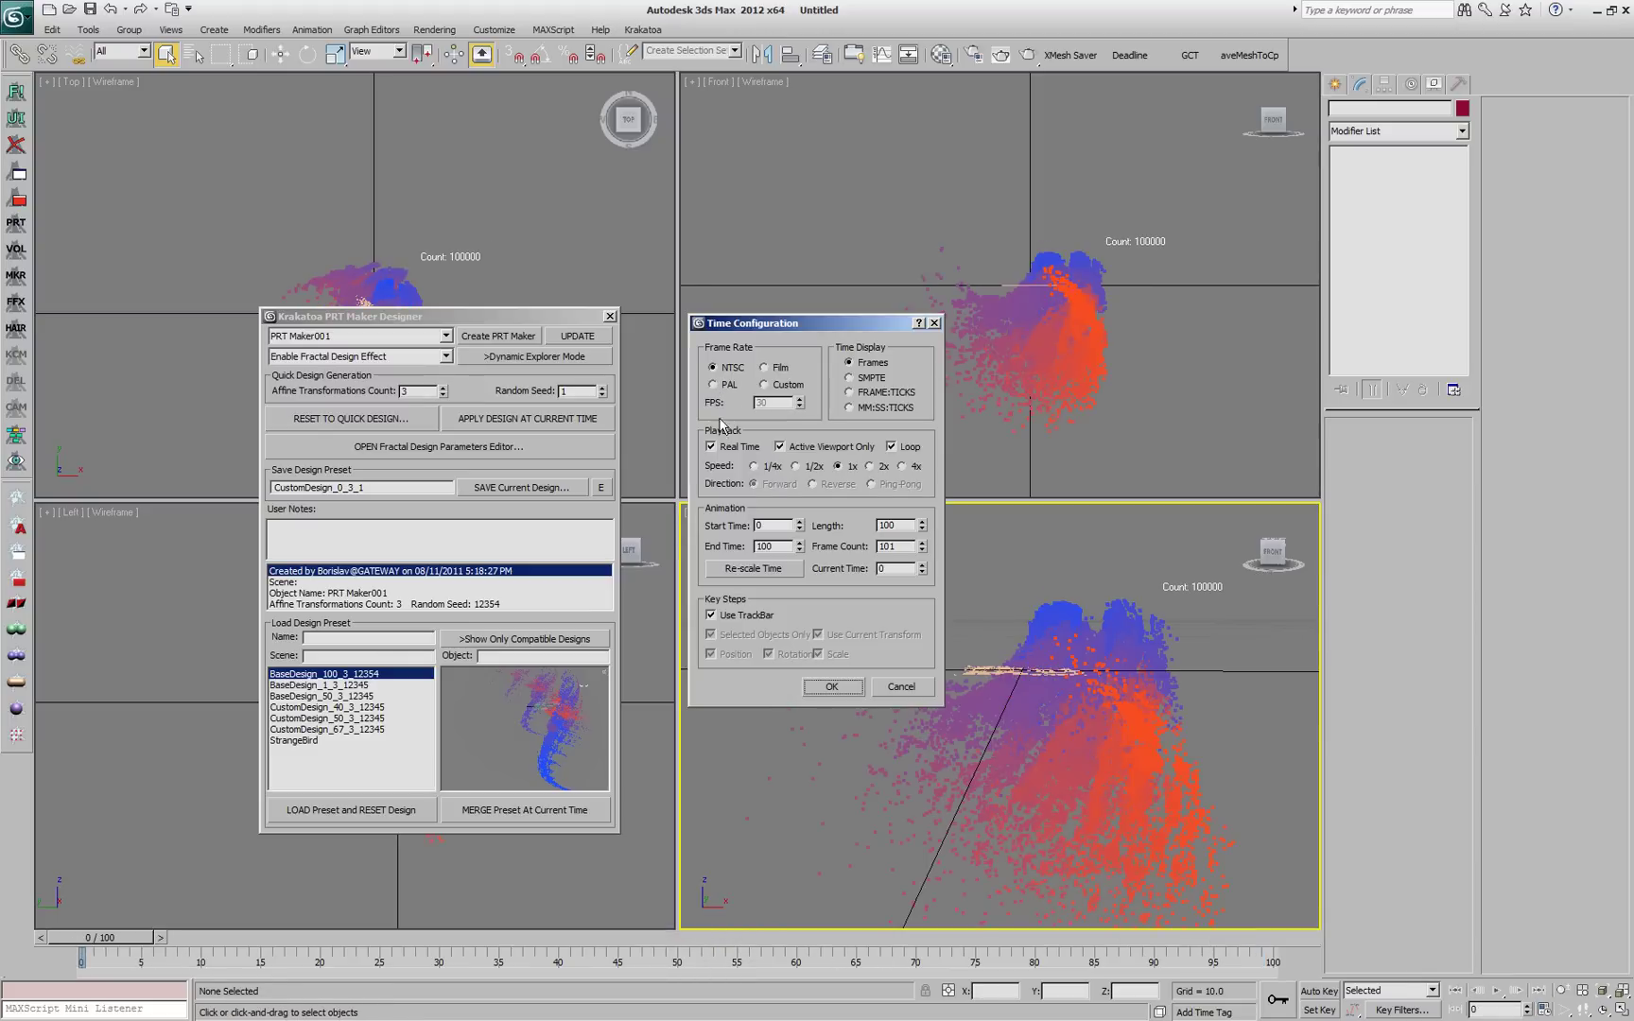
click(828, 688)
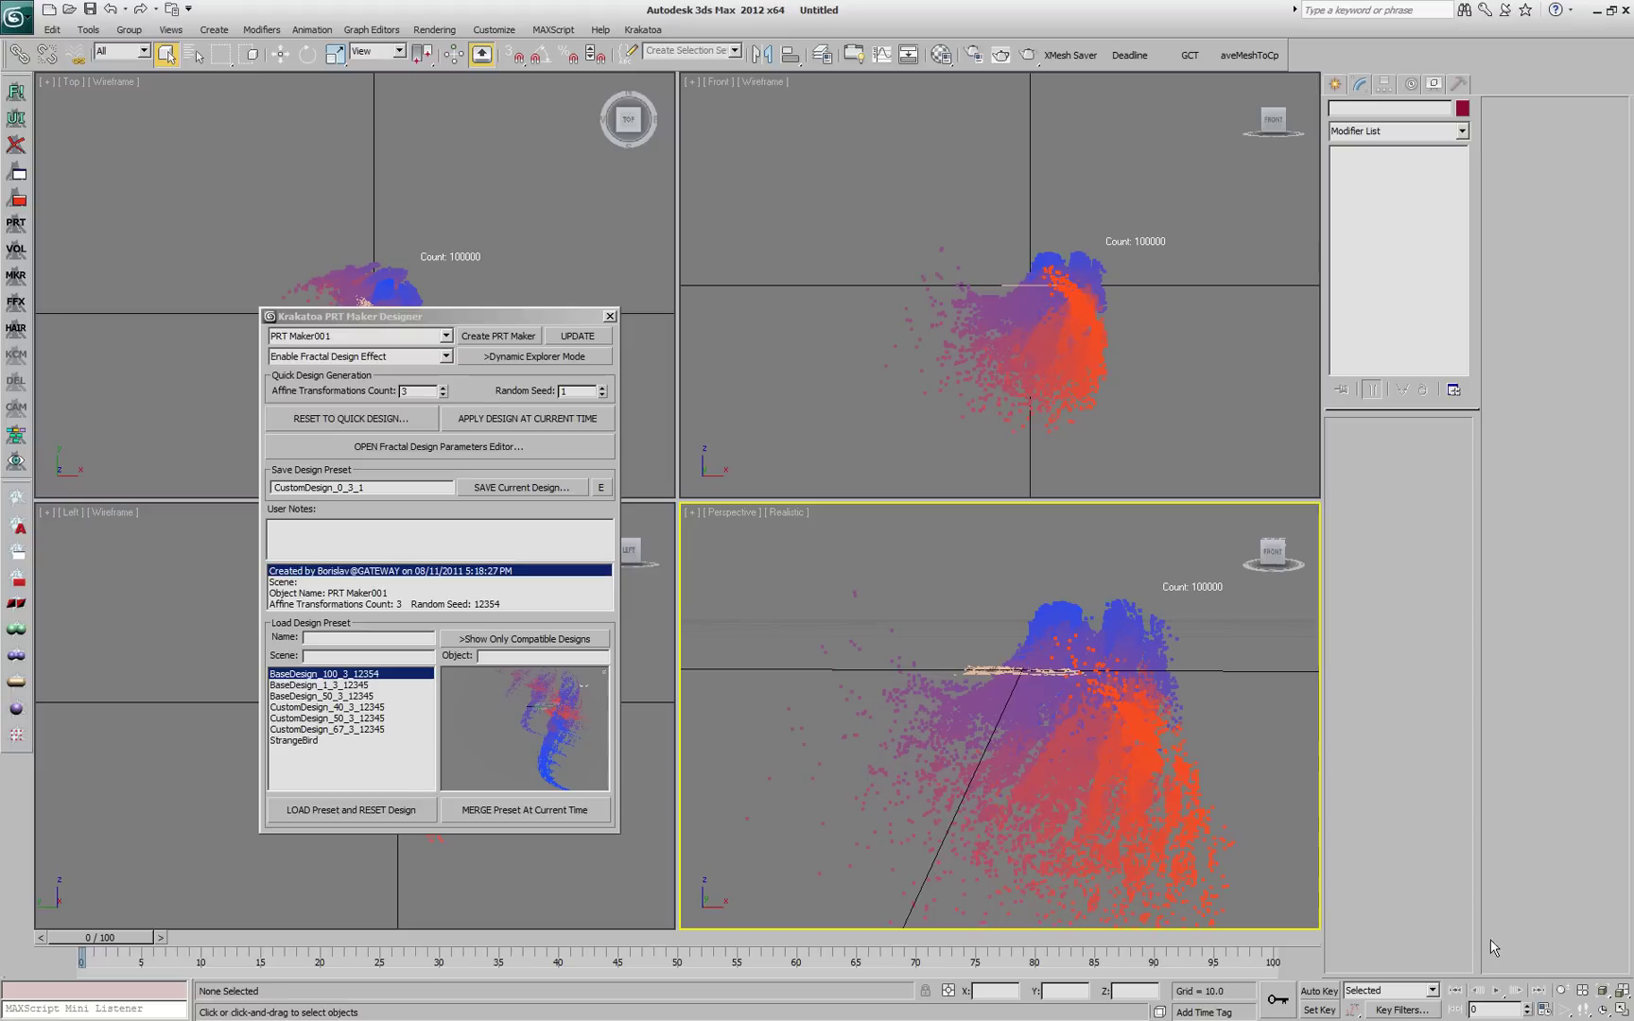
click(1497, 990)
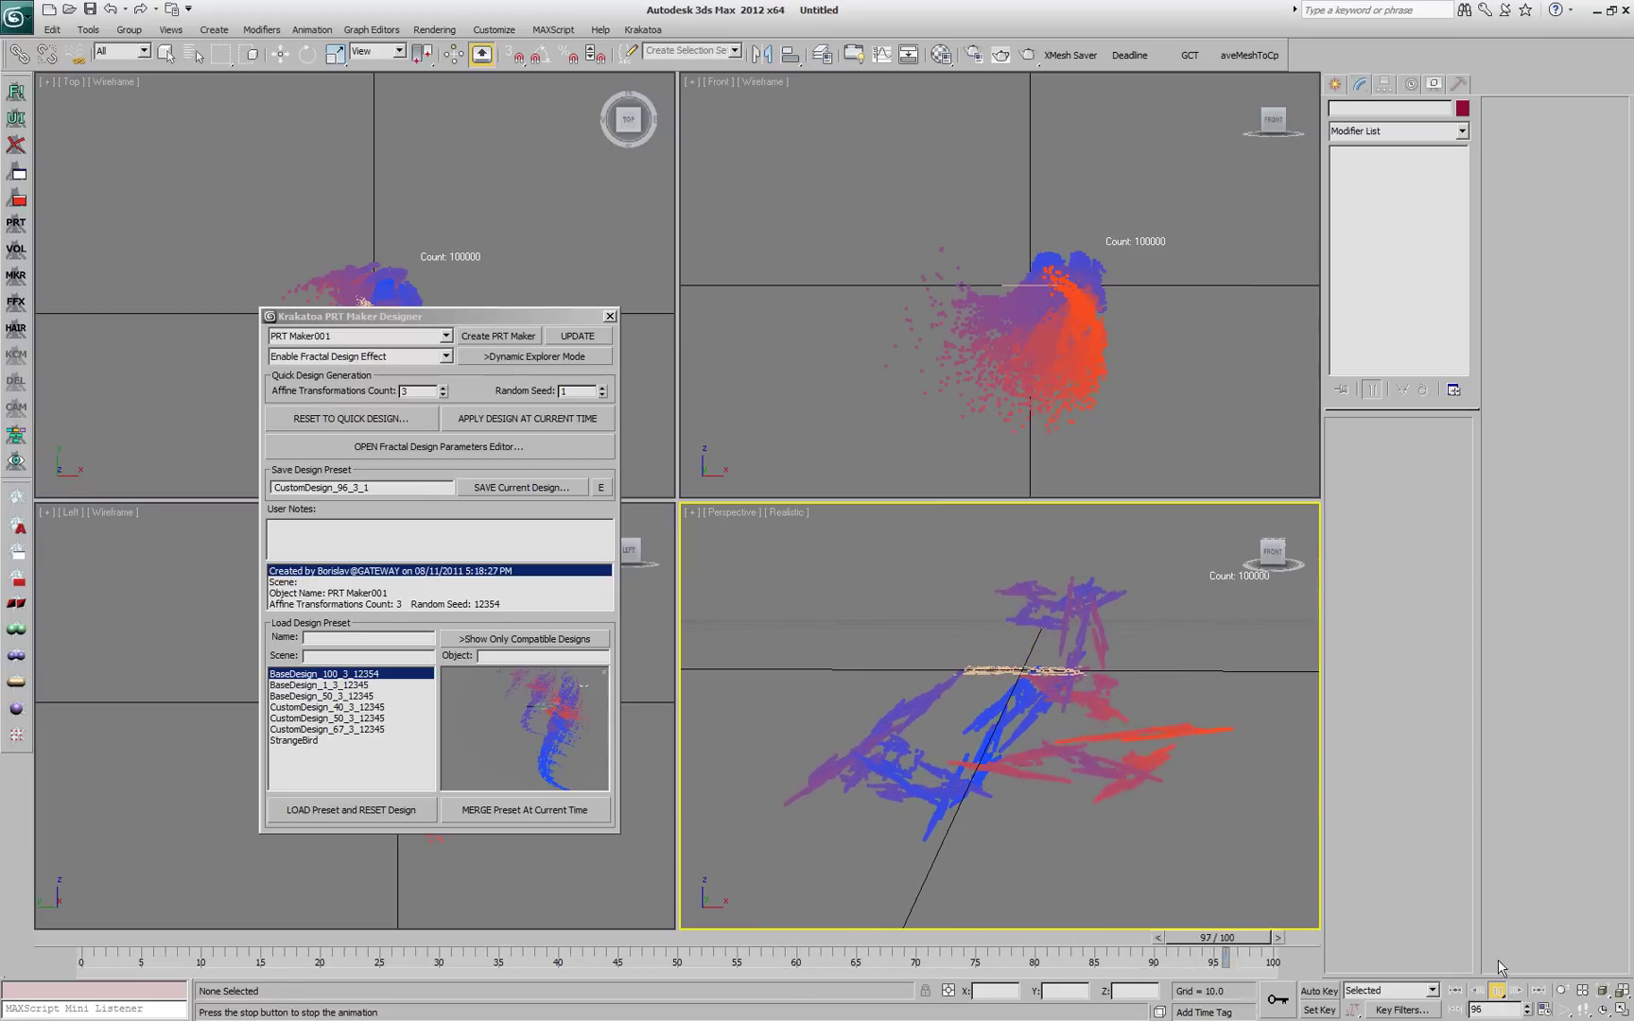
click(1497, 990)
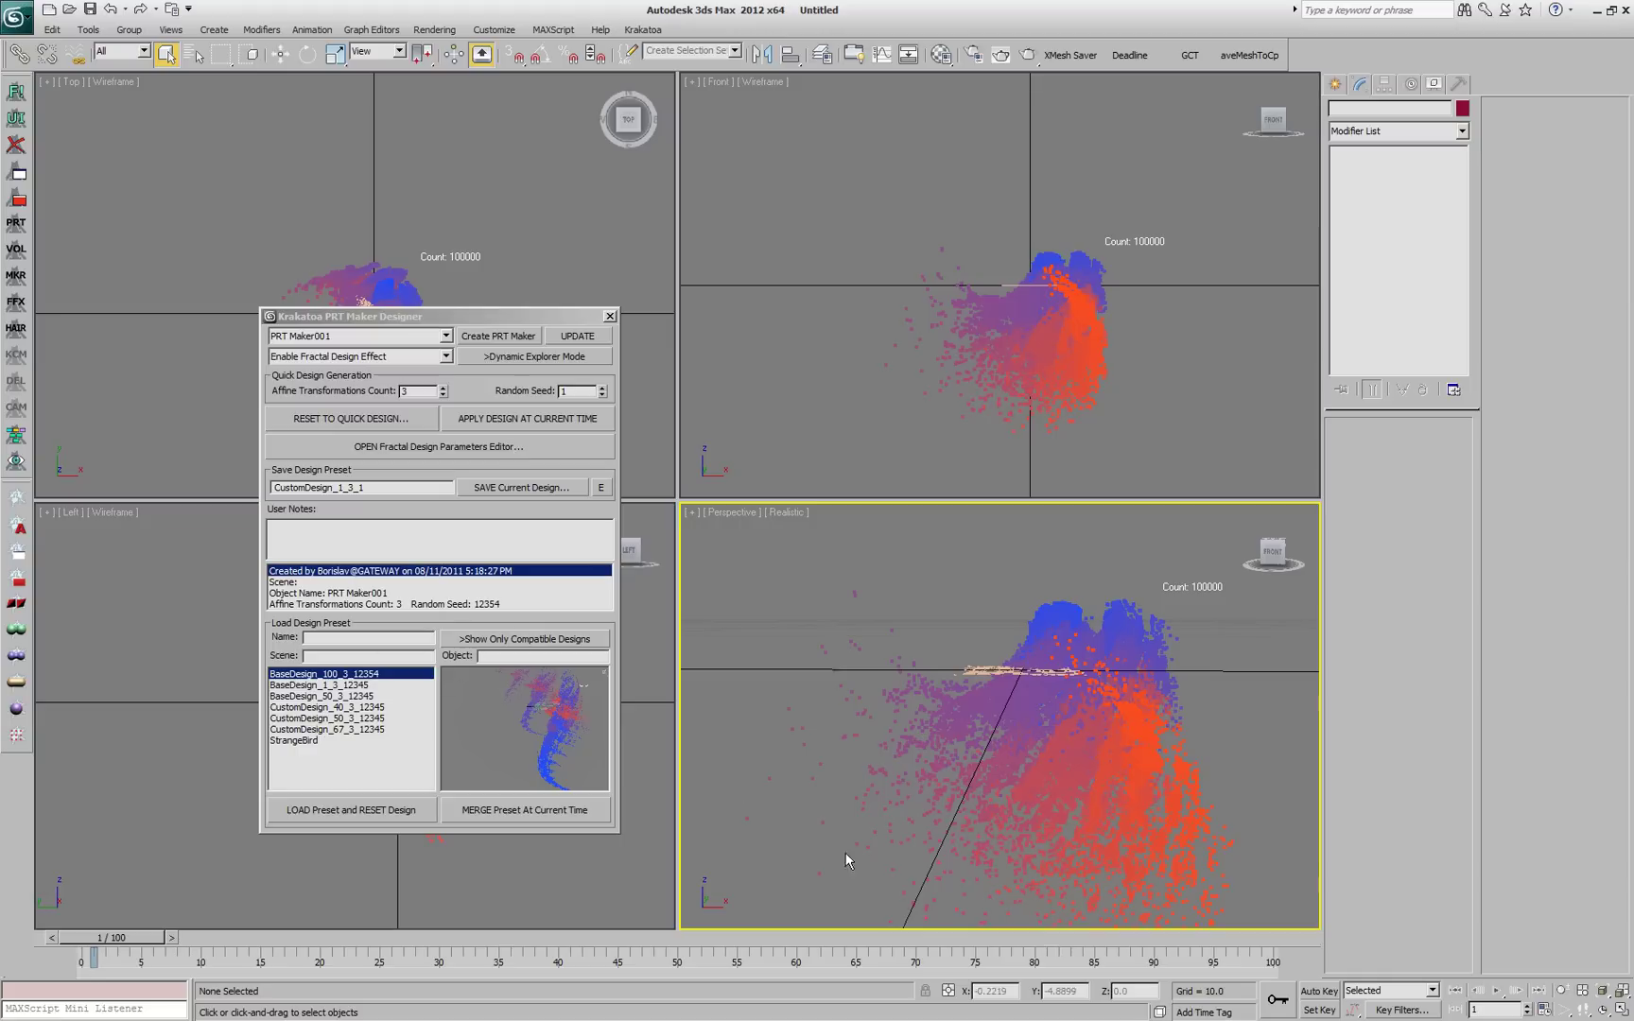
drag(112, 938, 610, 946)
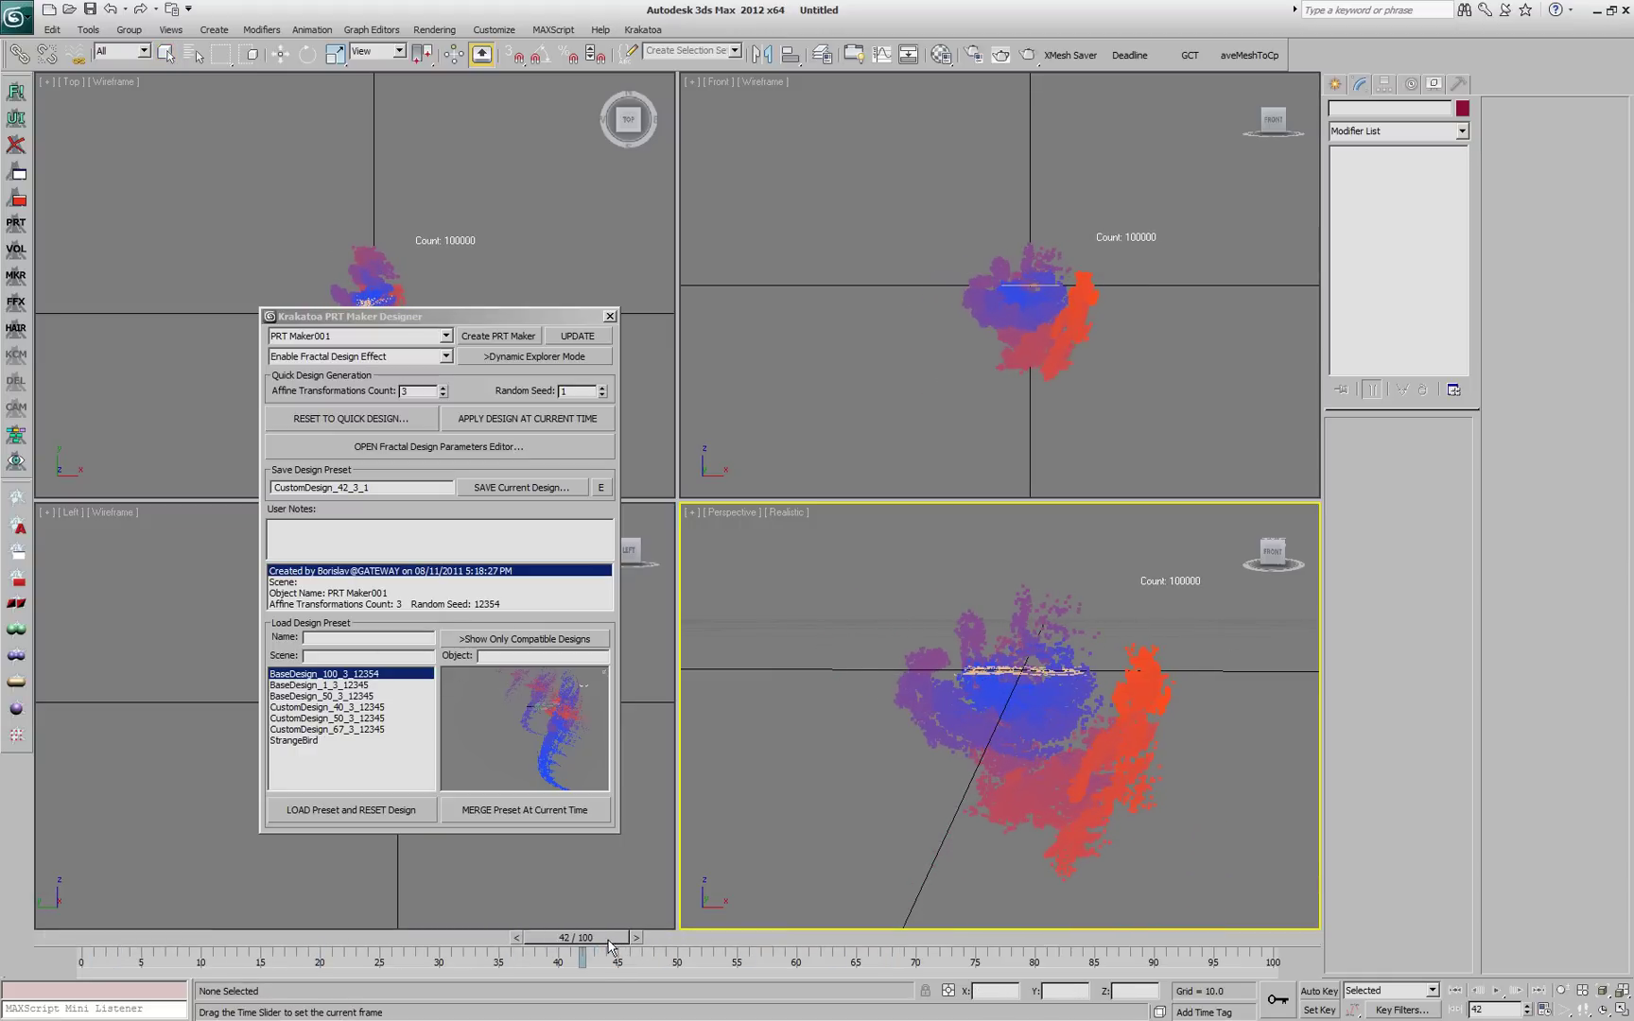
Step: At frame 42, save the current design as the preset CustomDesign_42_3_1
middle_drag(1100, 731, 1065, 729)
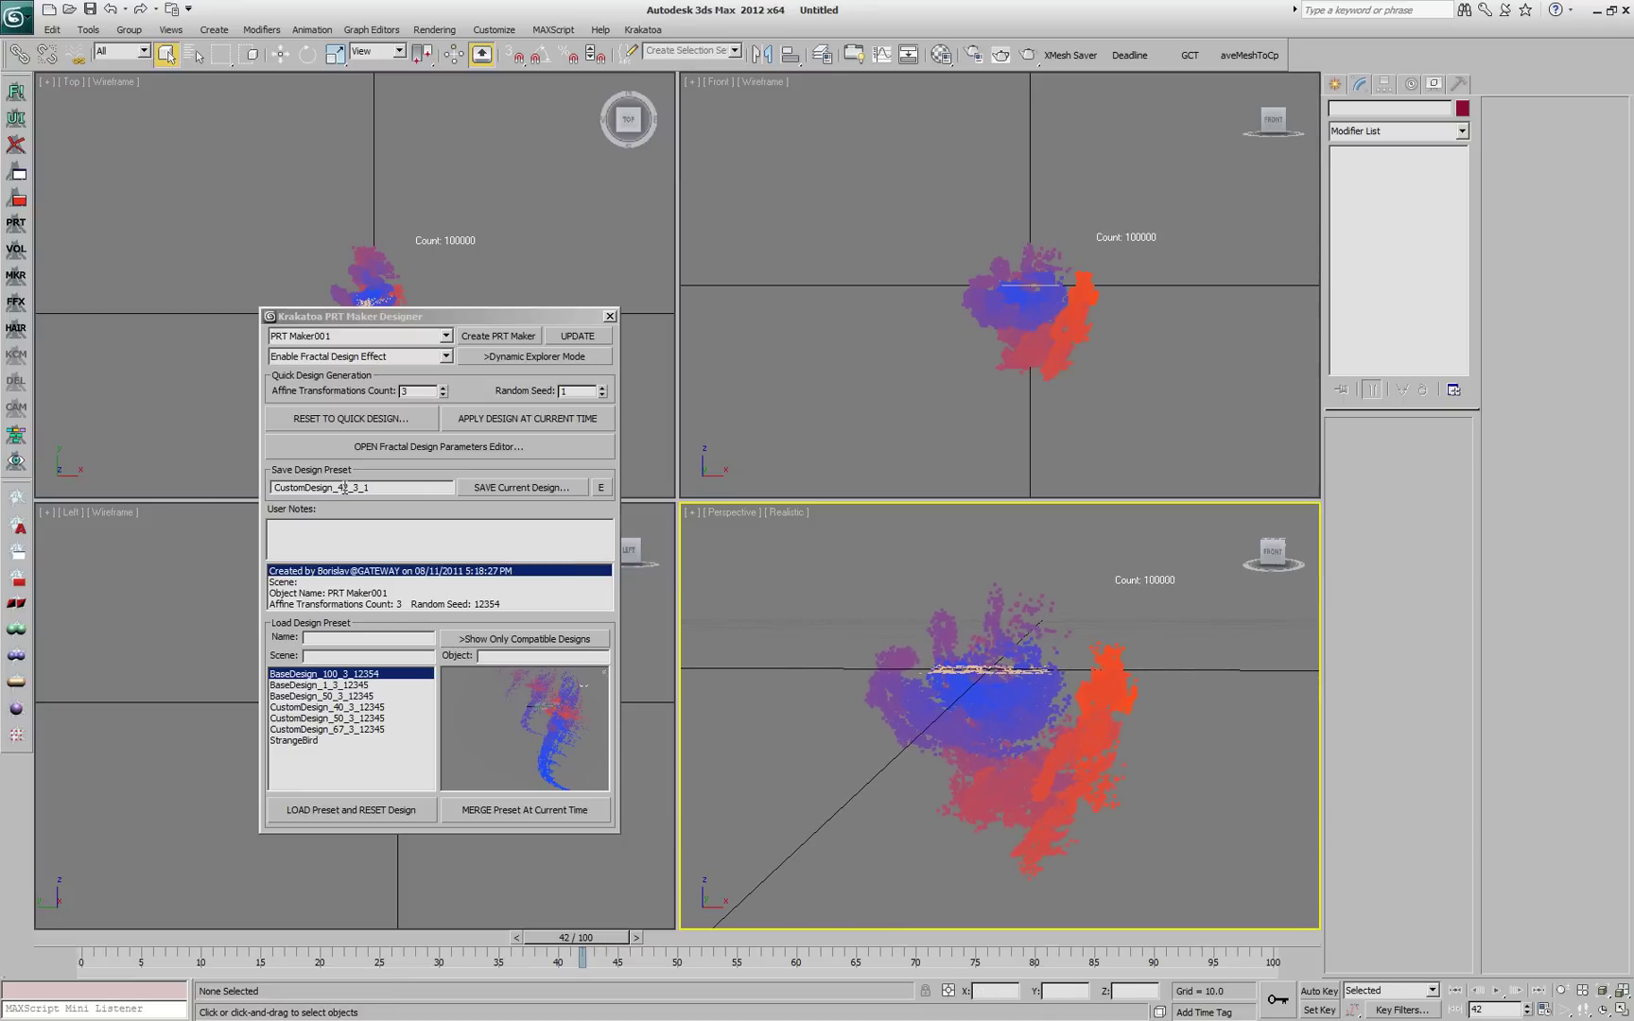
drag(345, 488, 336, 489)
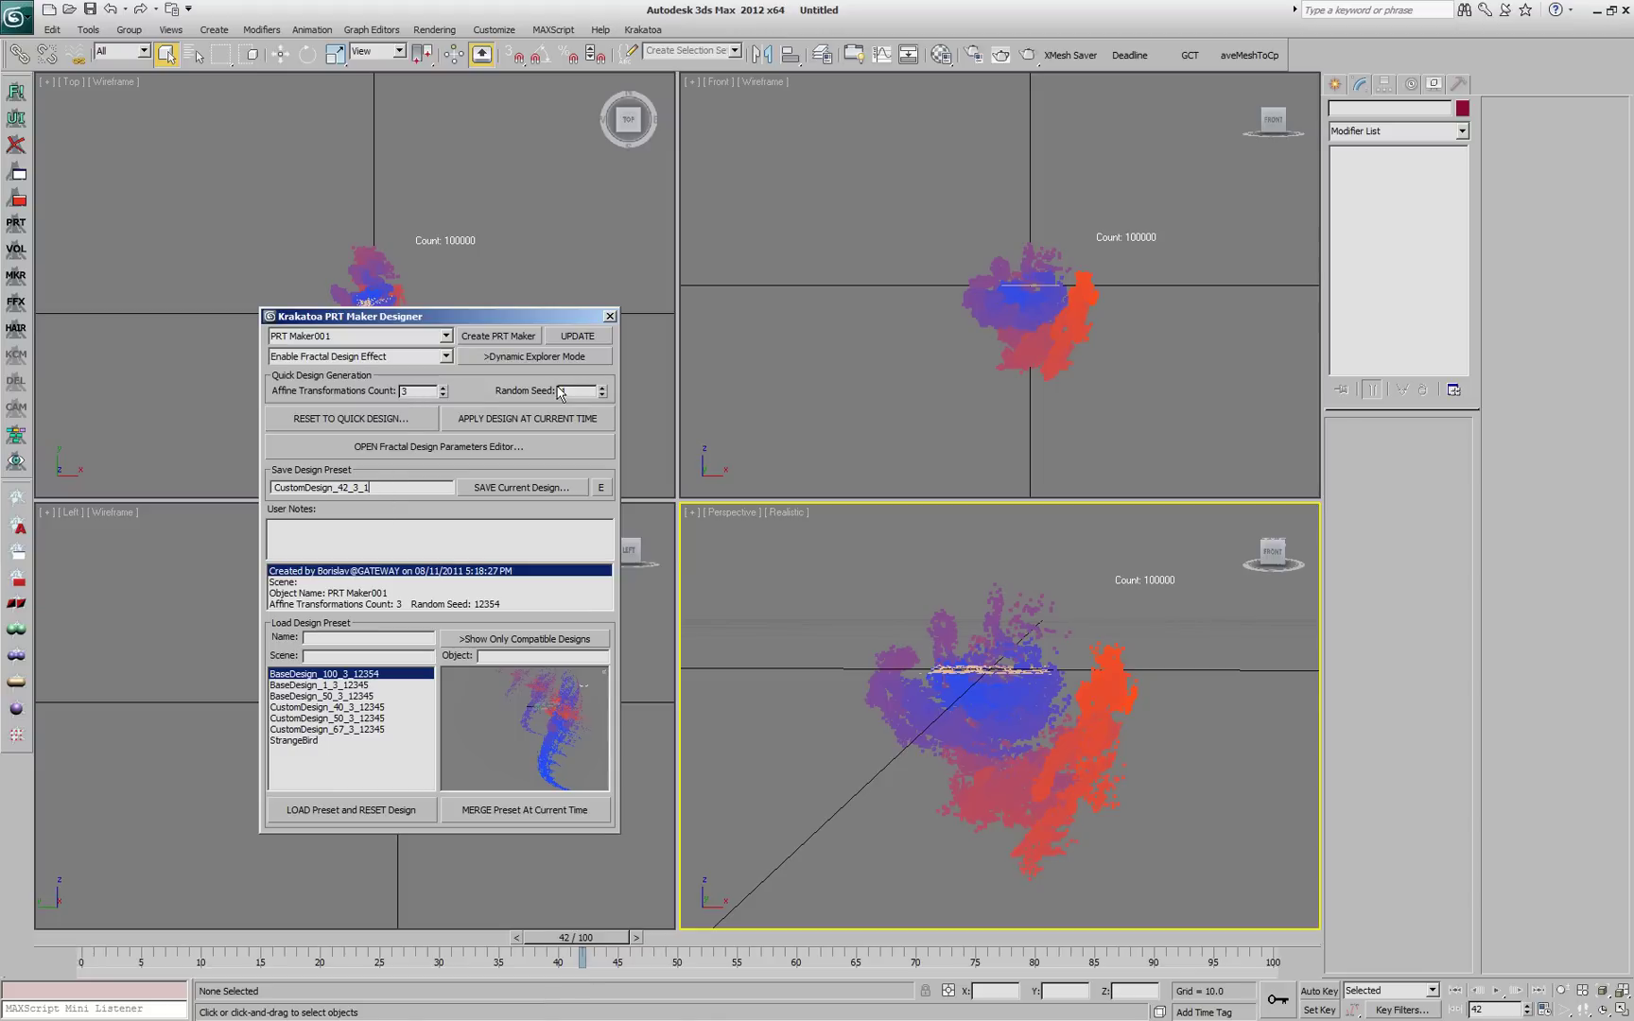
click(499, 489)
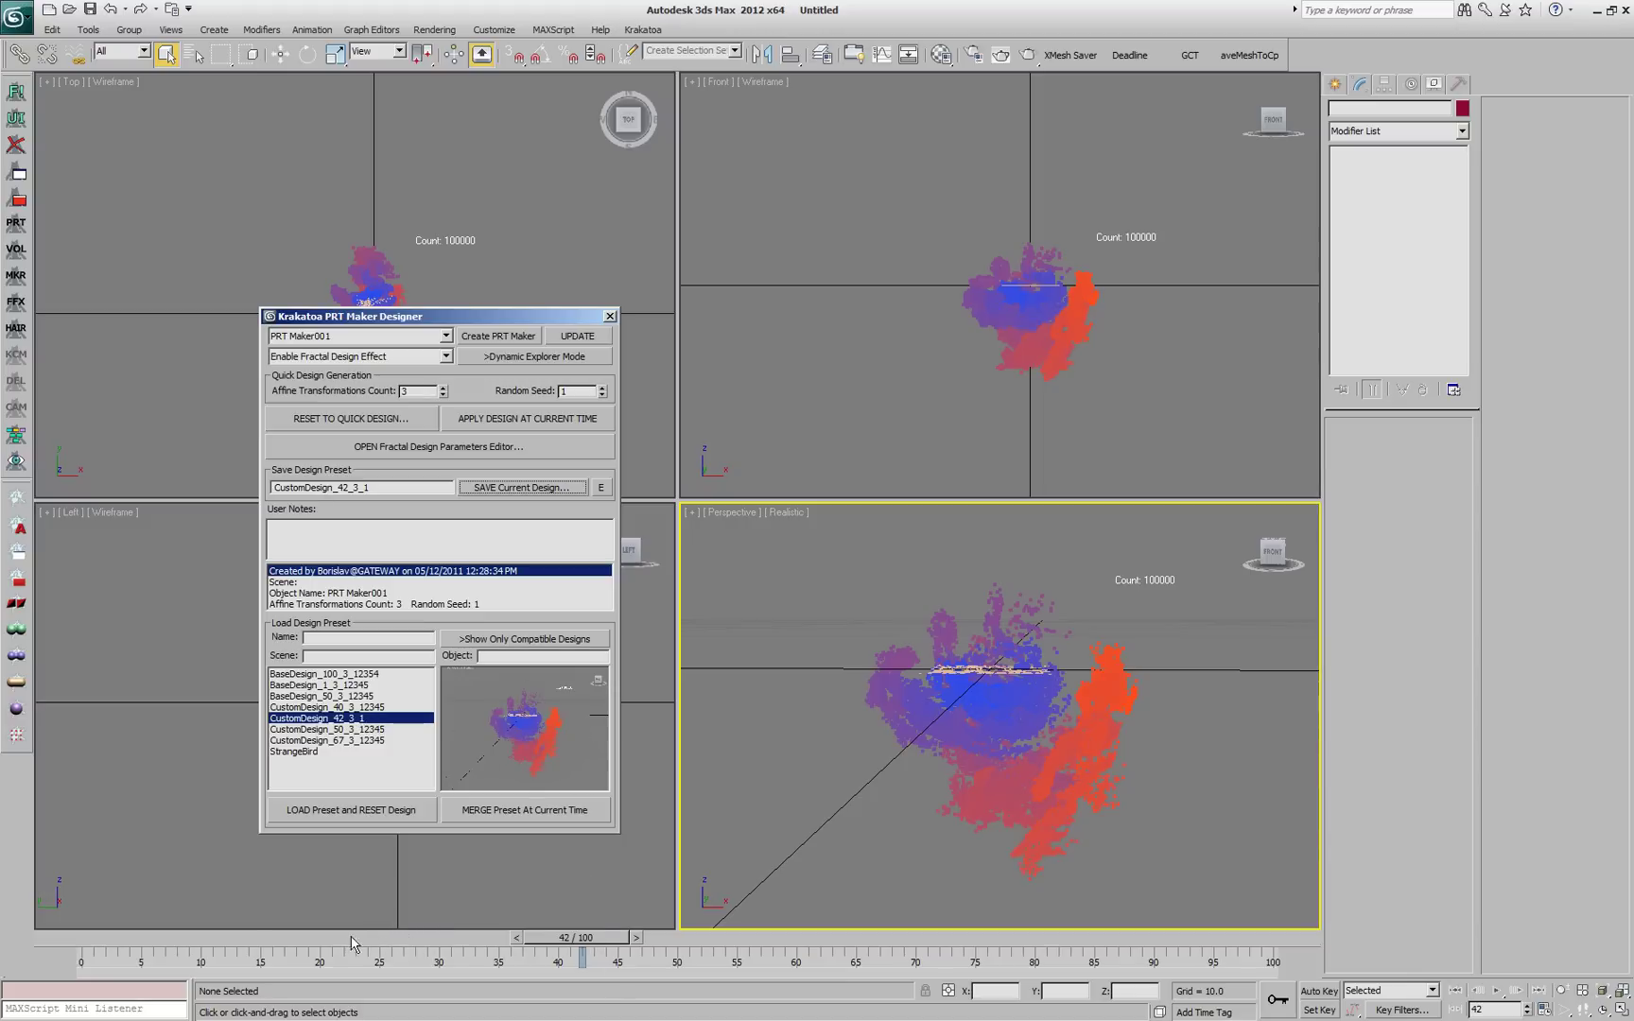
Step: Scrub the timeline from frame 0 through frames 26 and 74 to frame 100
click(179, 936)
drag(100, 936, 399, 936)
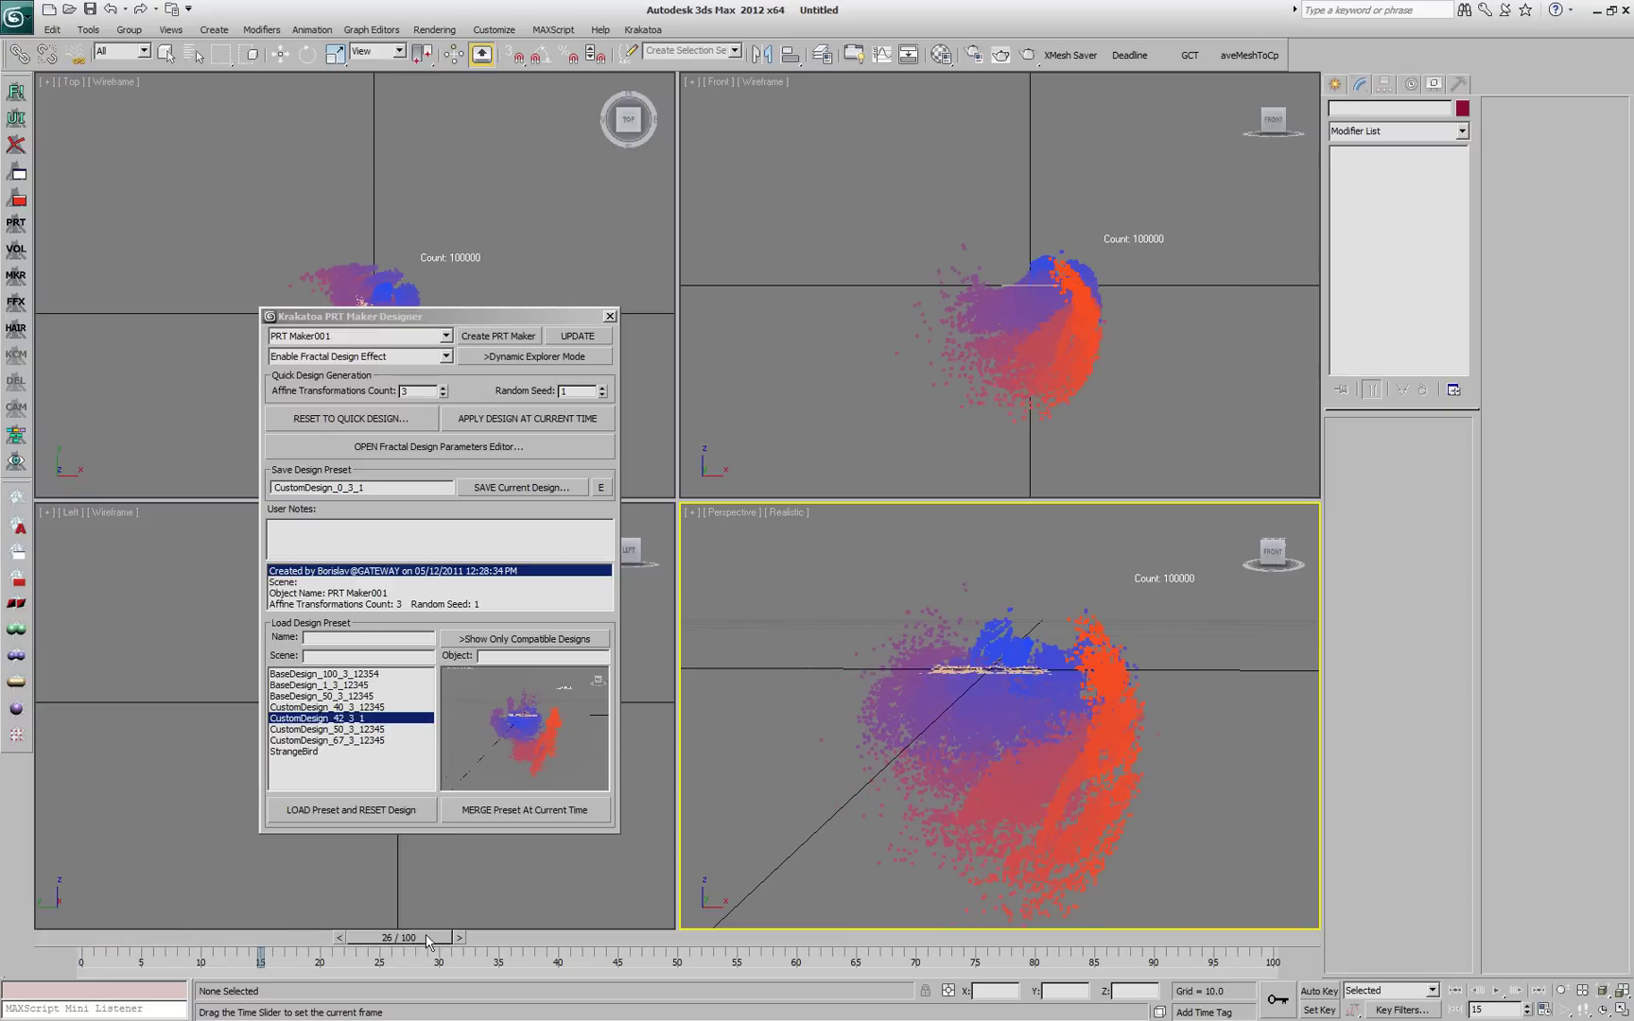
click(956, 939)
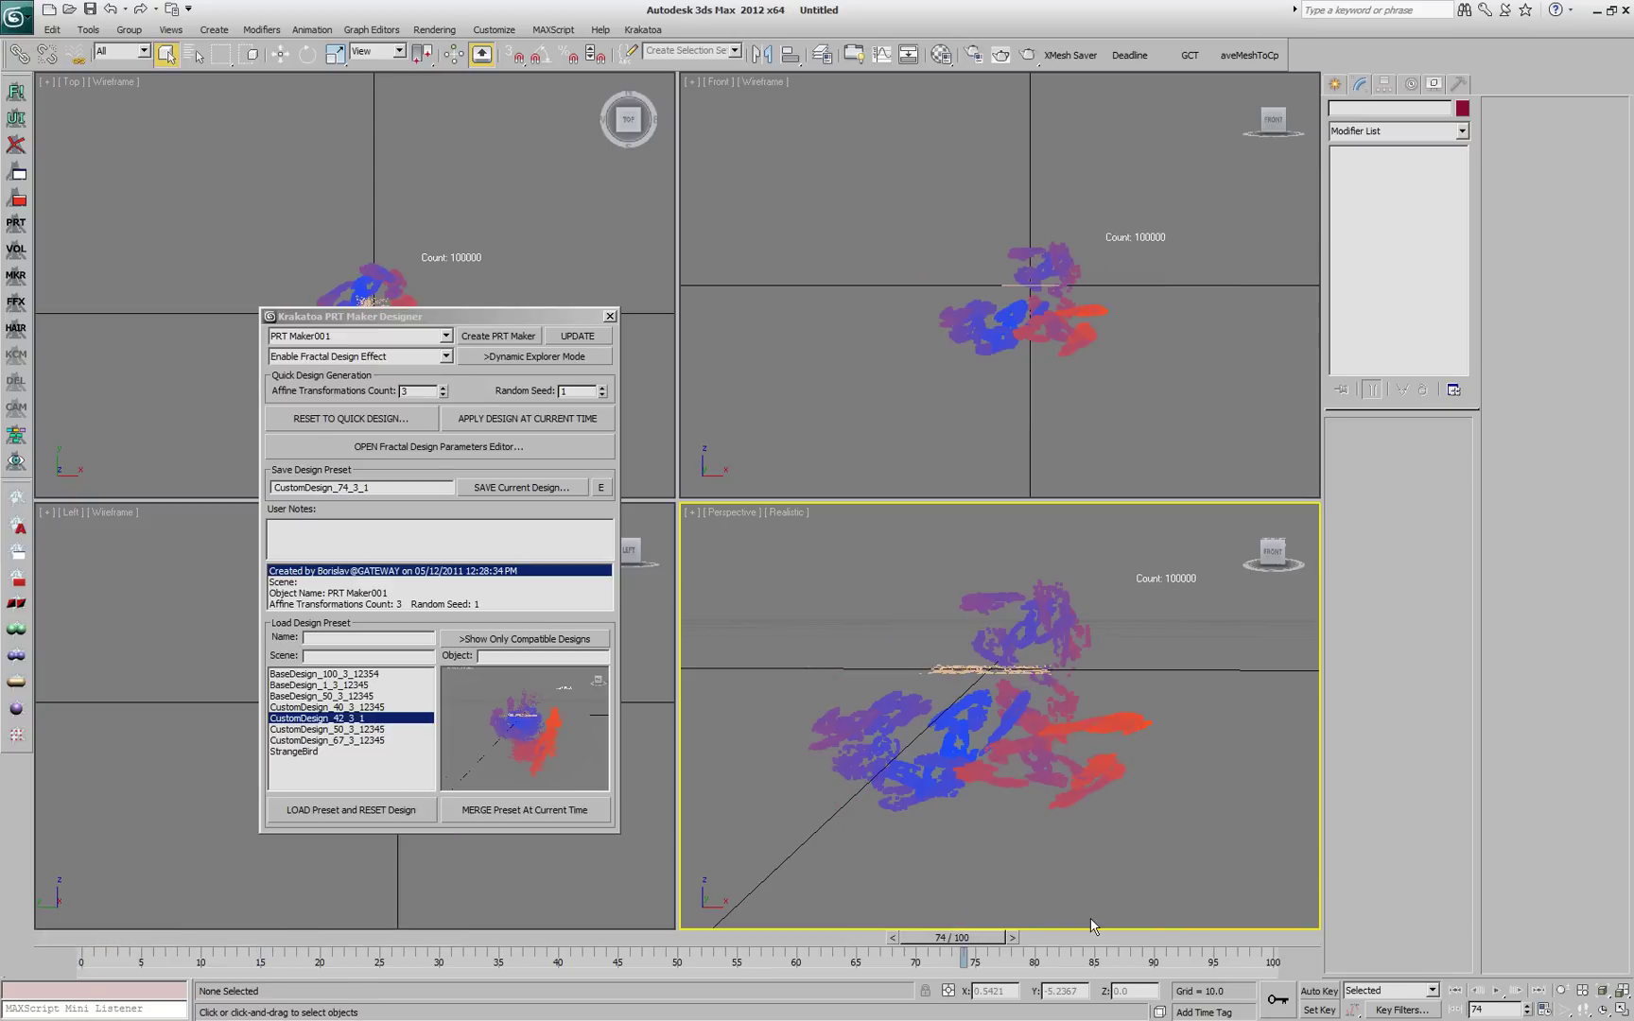
click(1296, 939)
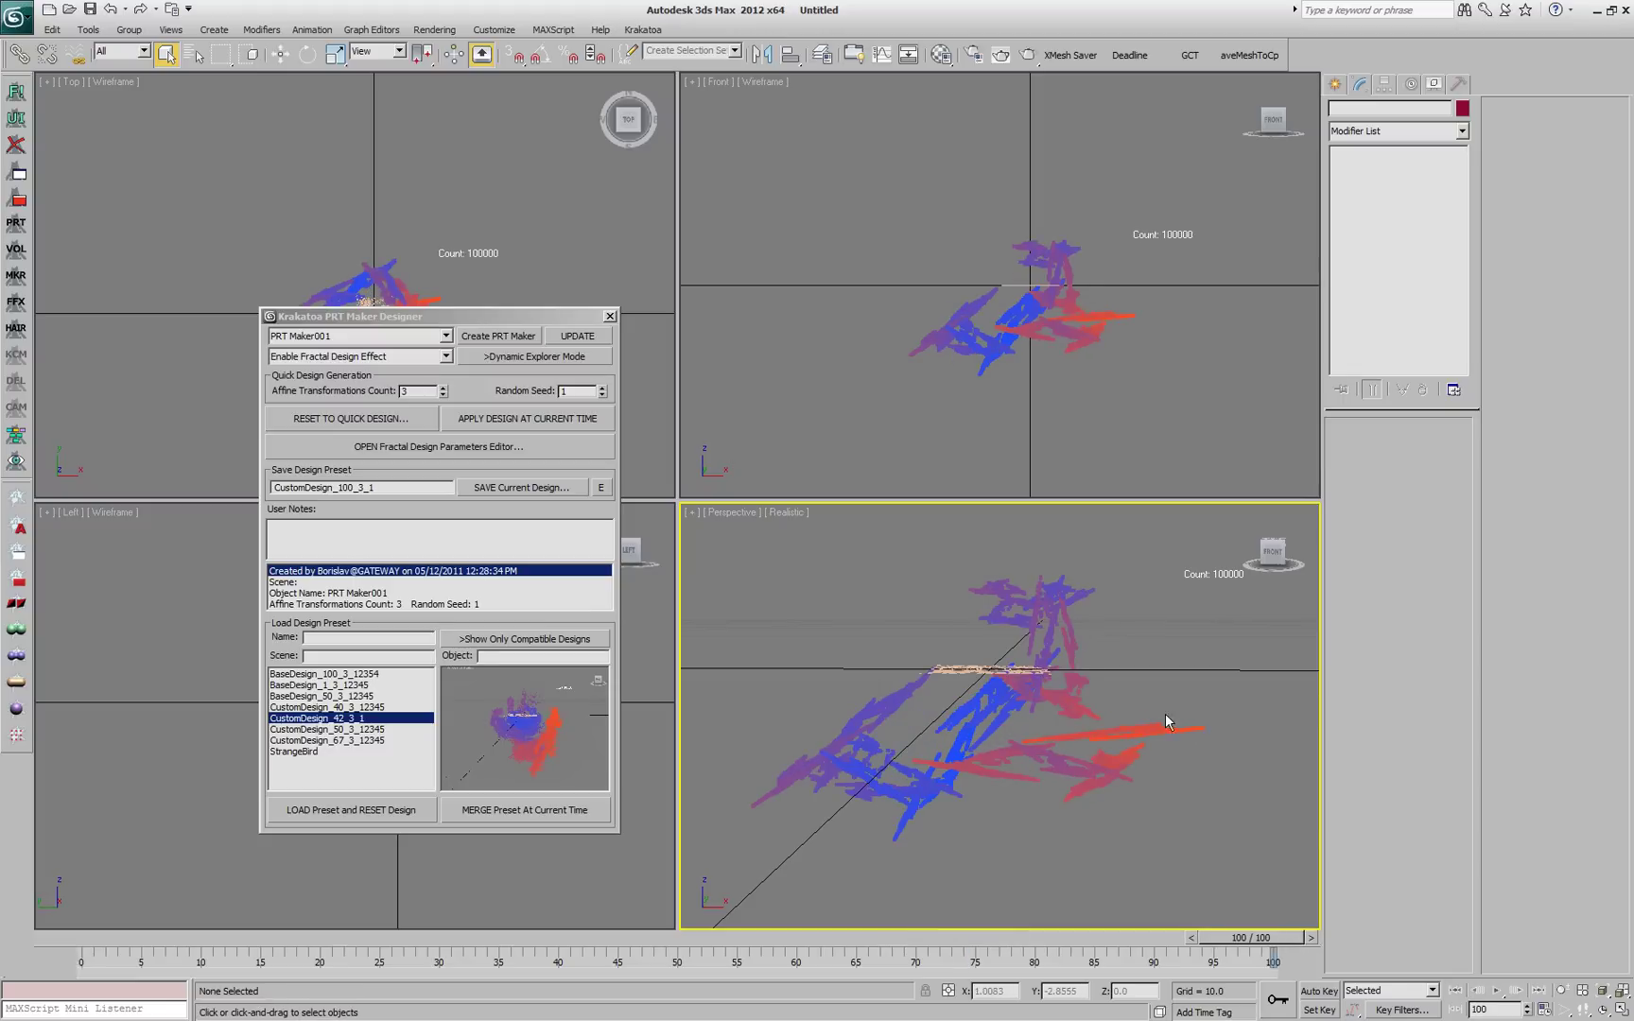
Step: Preview the CustomDesign_50_3_12345, CustomDesign_67_3_12345 and StrangeBird presets
click(378, 729)
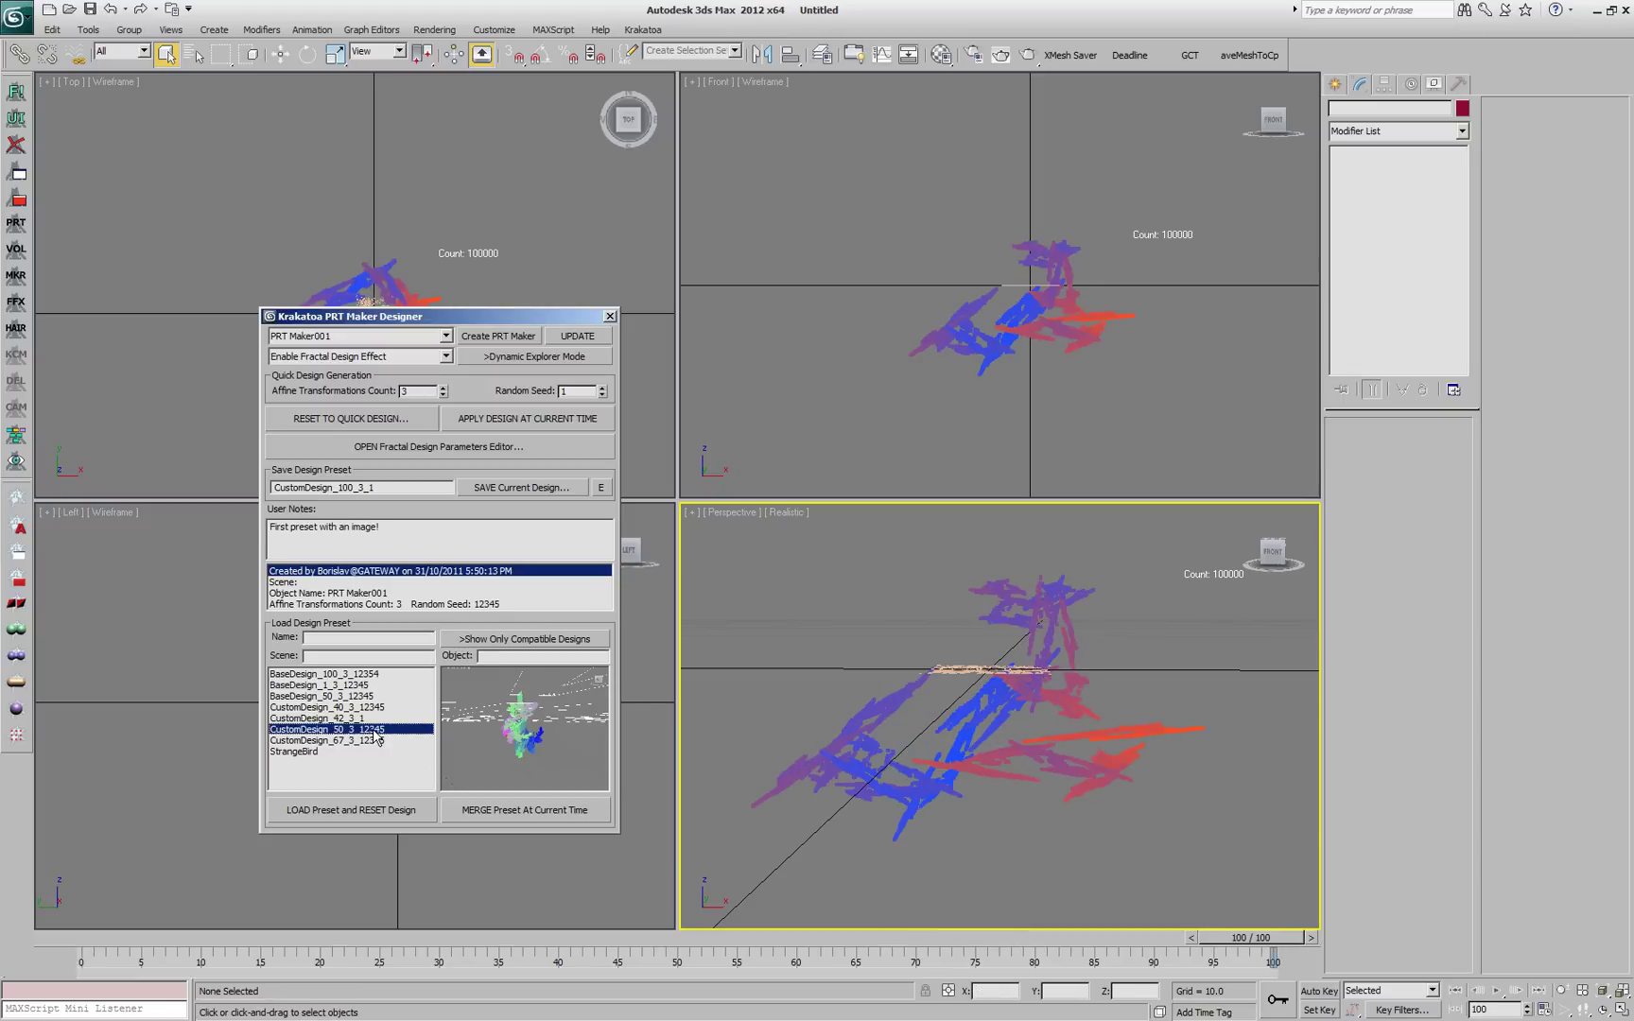
click(377, 742)
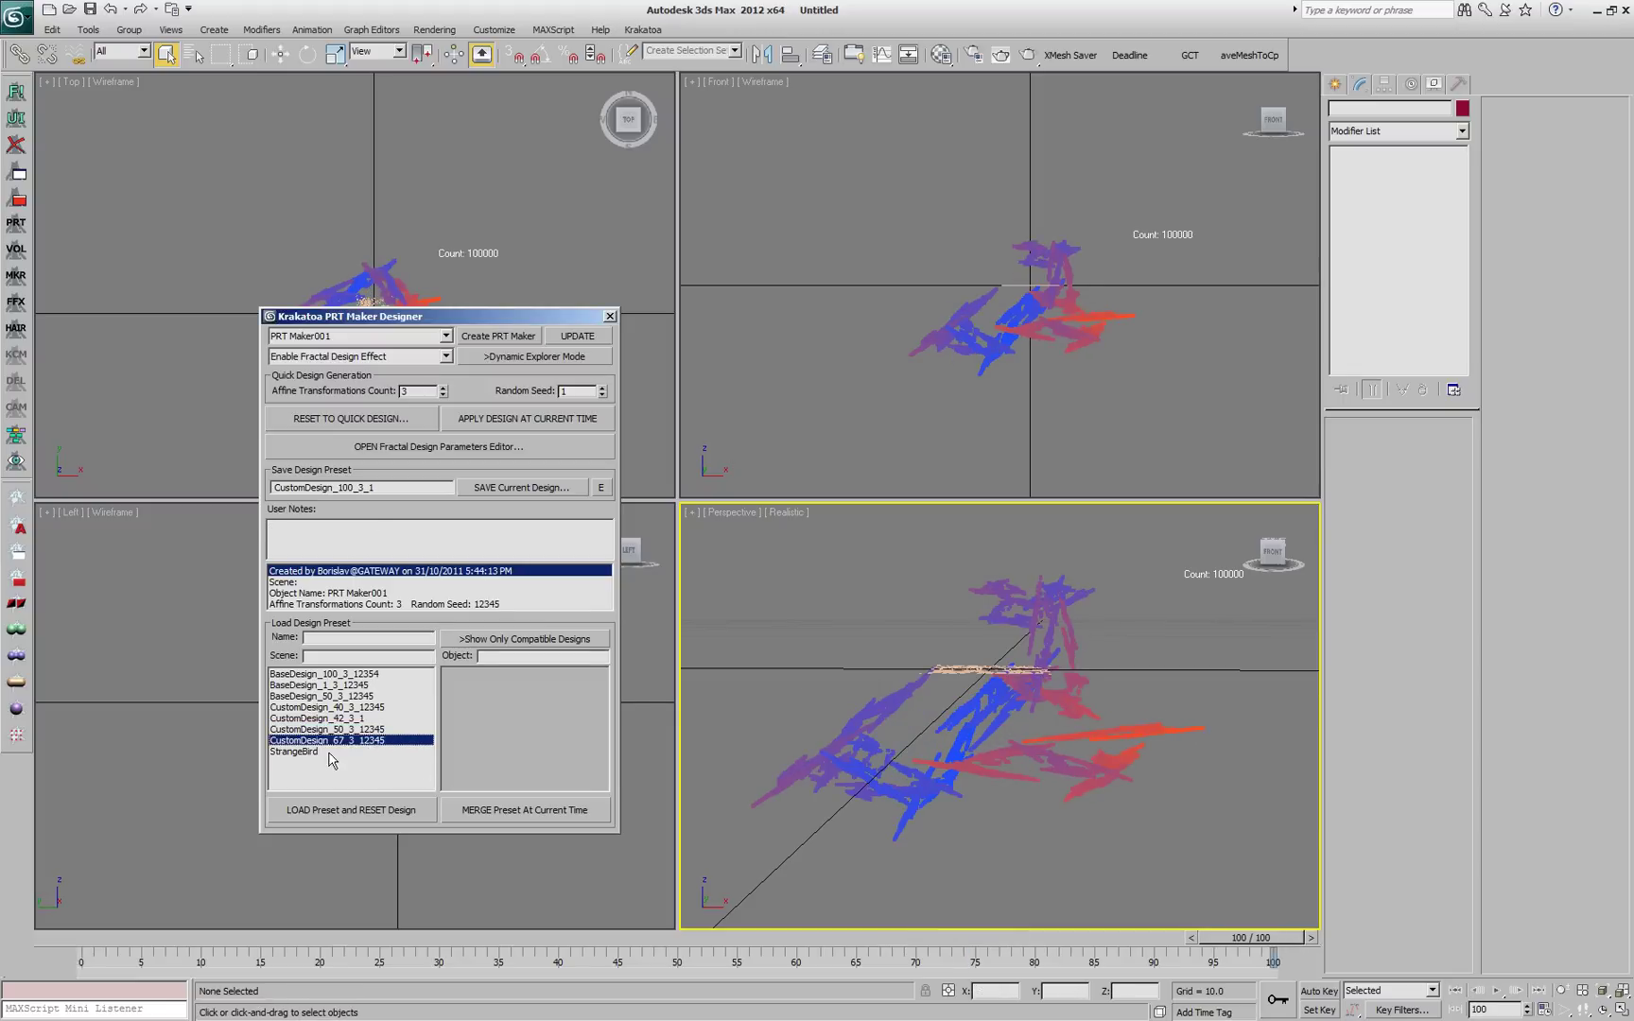
click(298, 753)
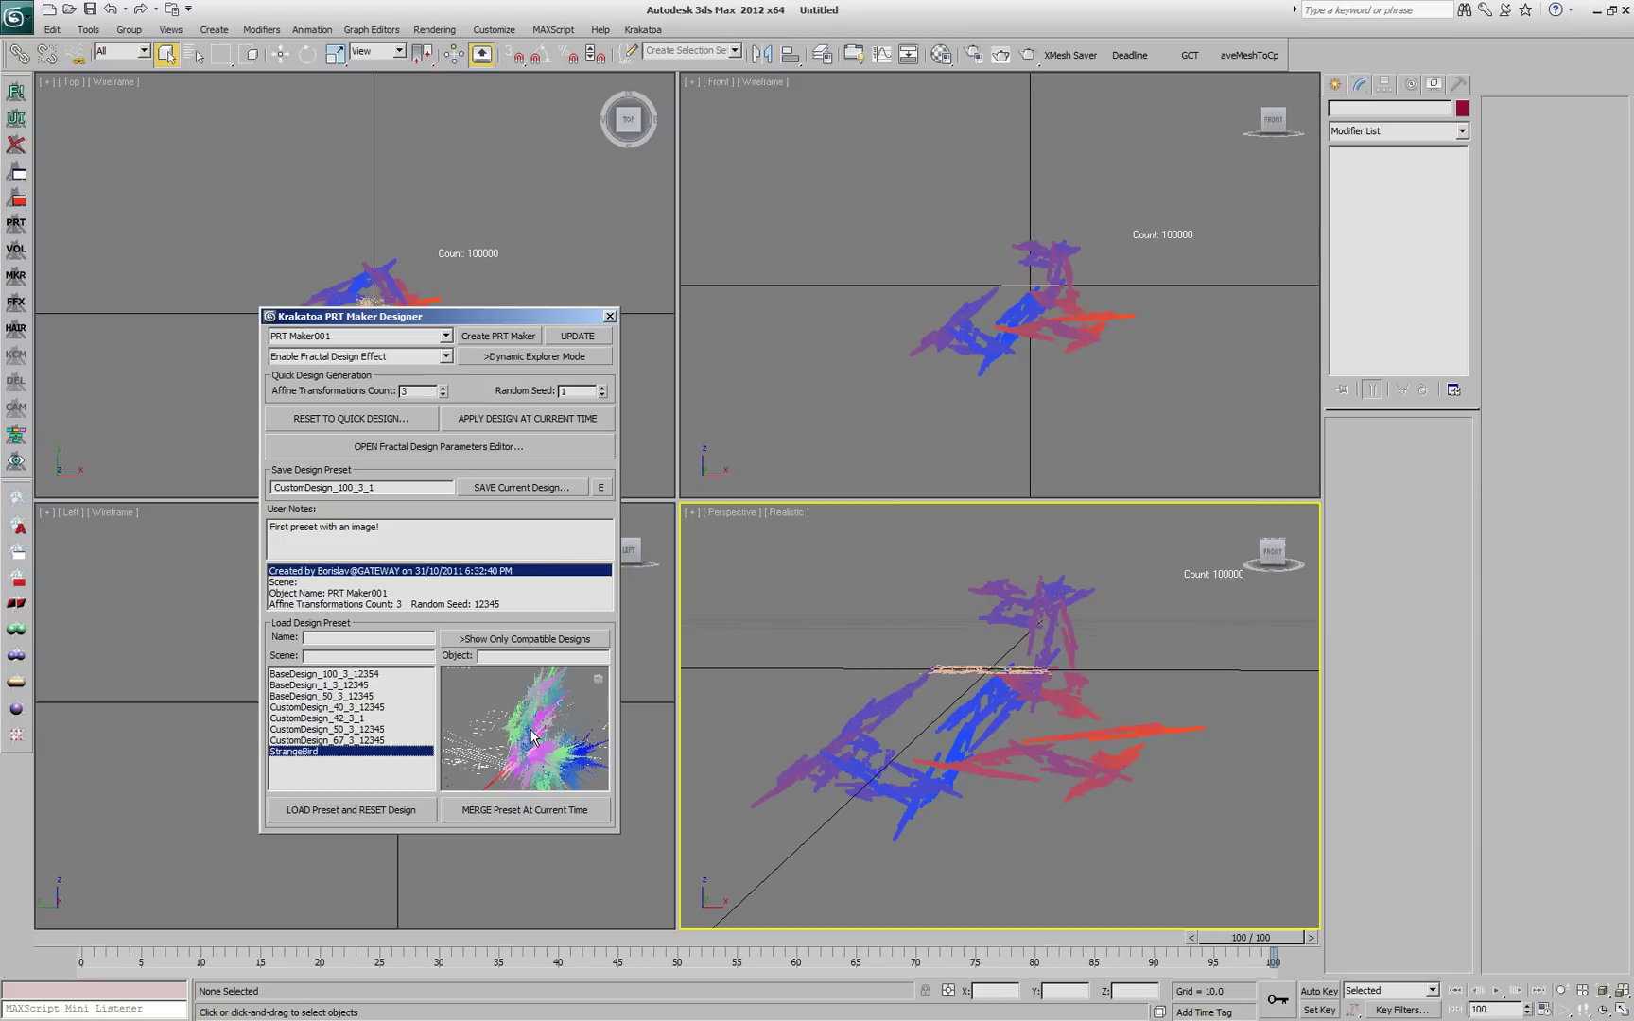
Step: Merge StrangeBird at frame 100, then the CustomDesign_42_3_1 preset at frame 42
click(516, 810)
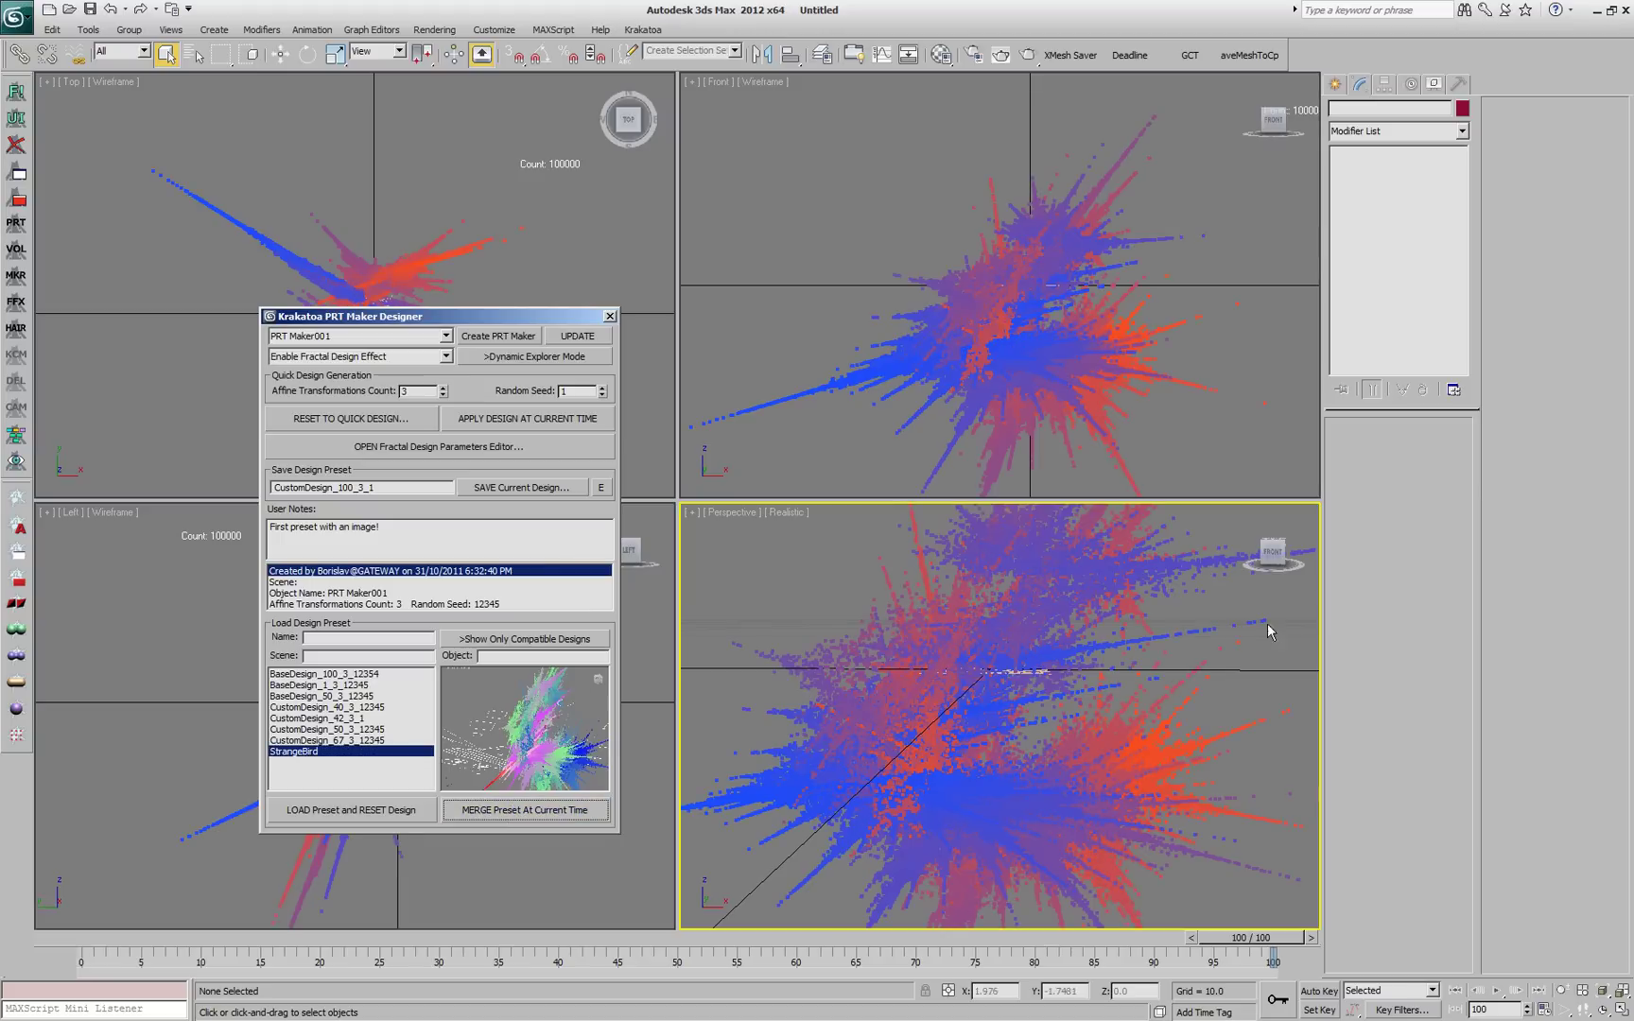
drag(1258, 938, 636, 946)
key(q)
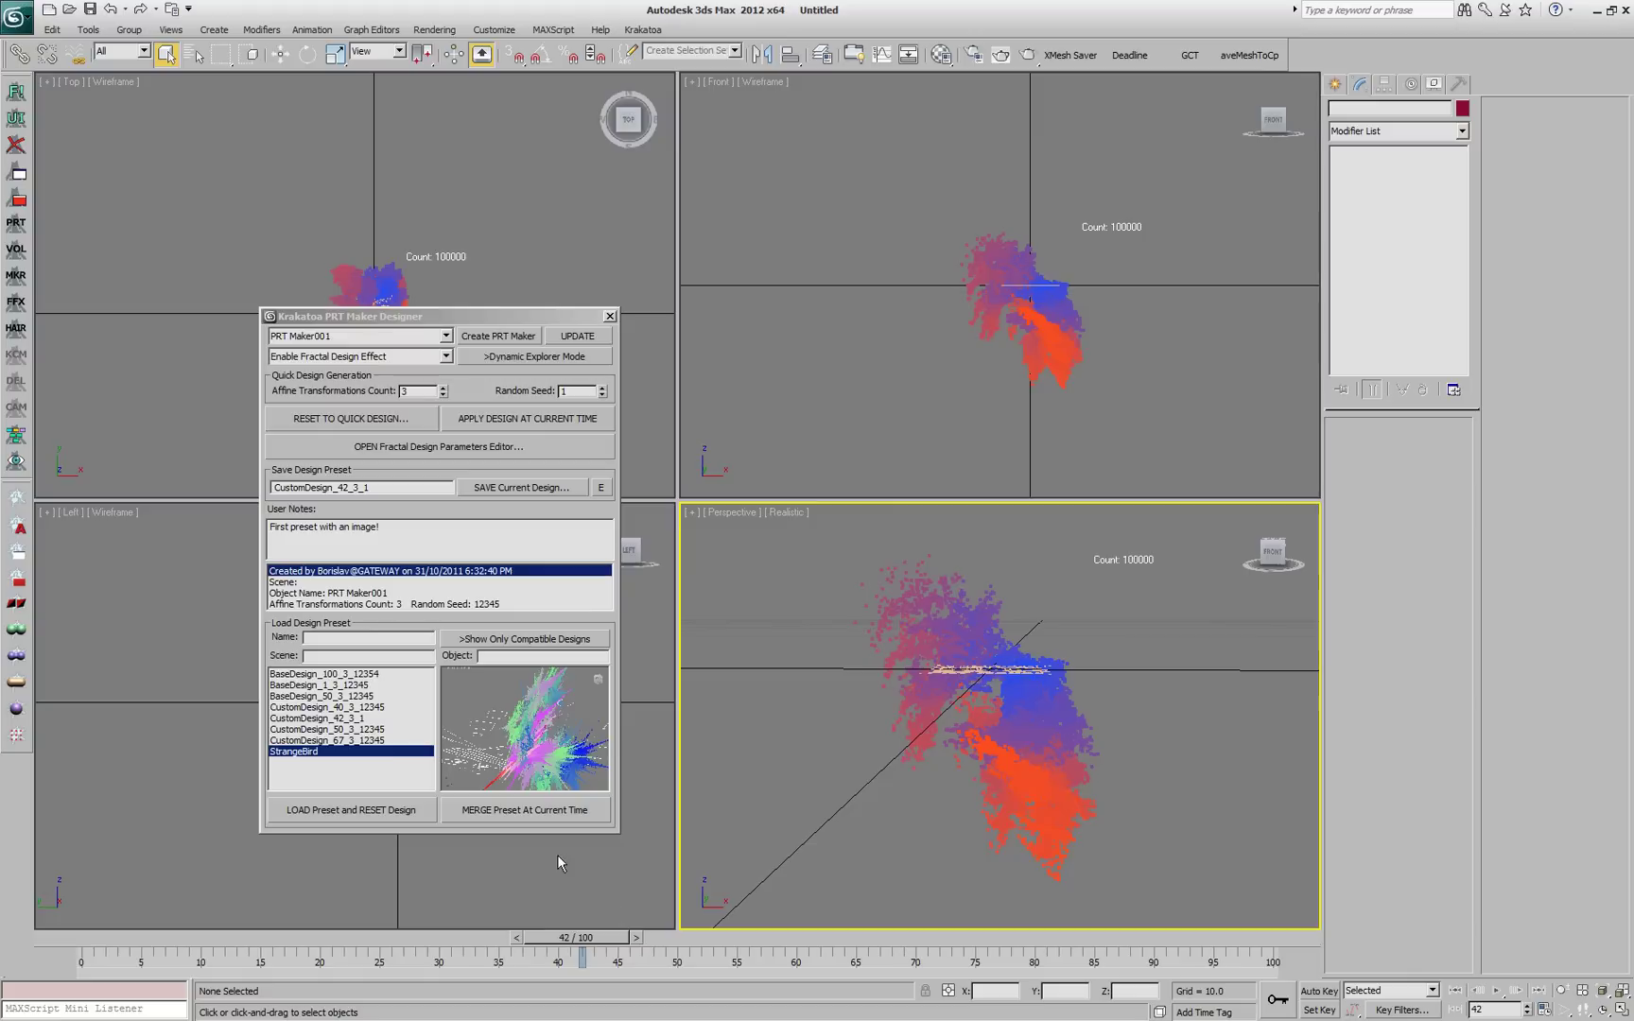
click(322, 719)
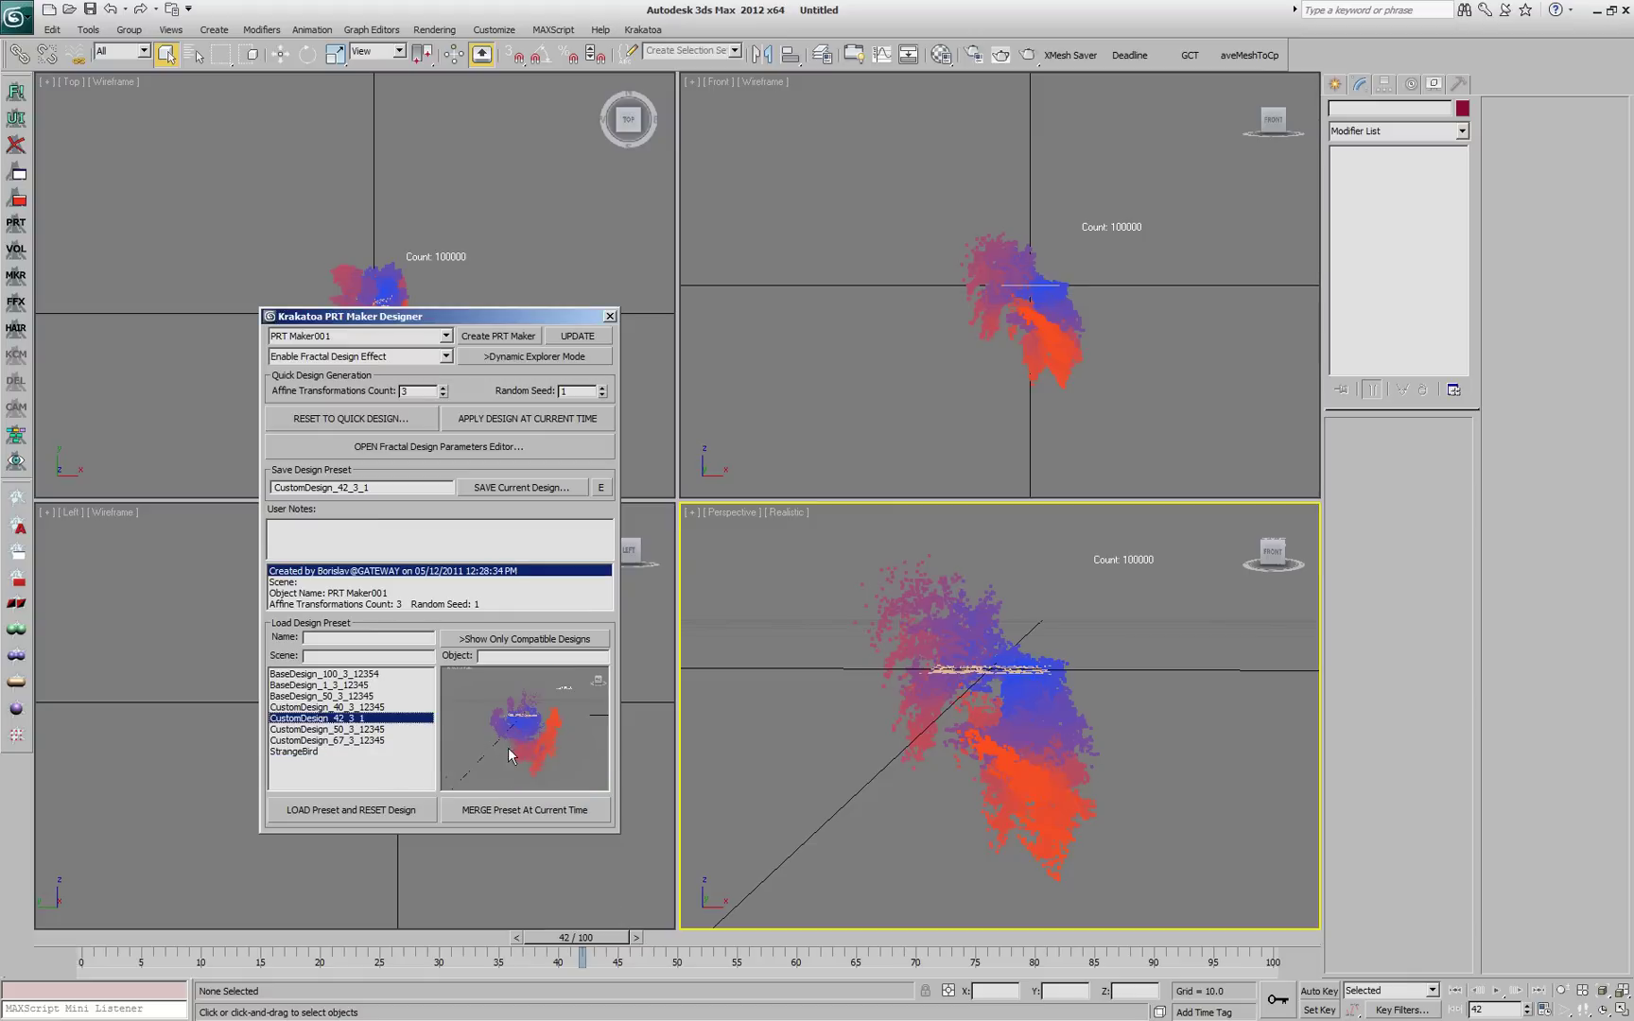
click(528, 812)
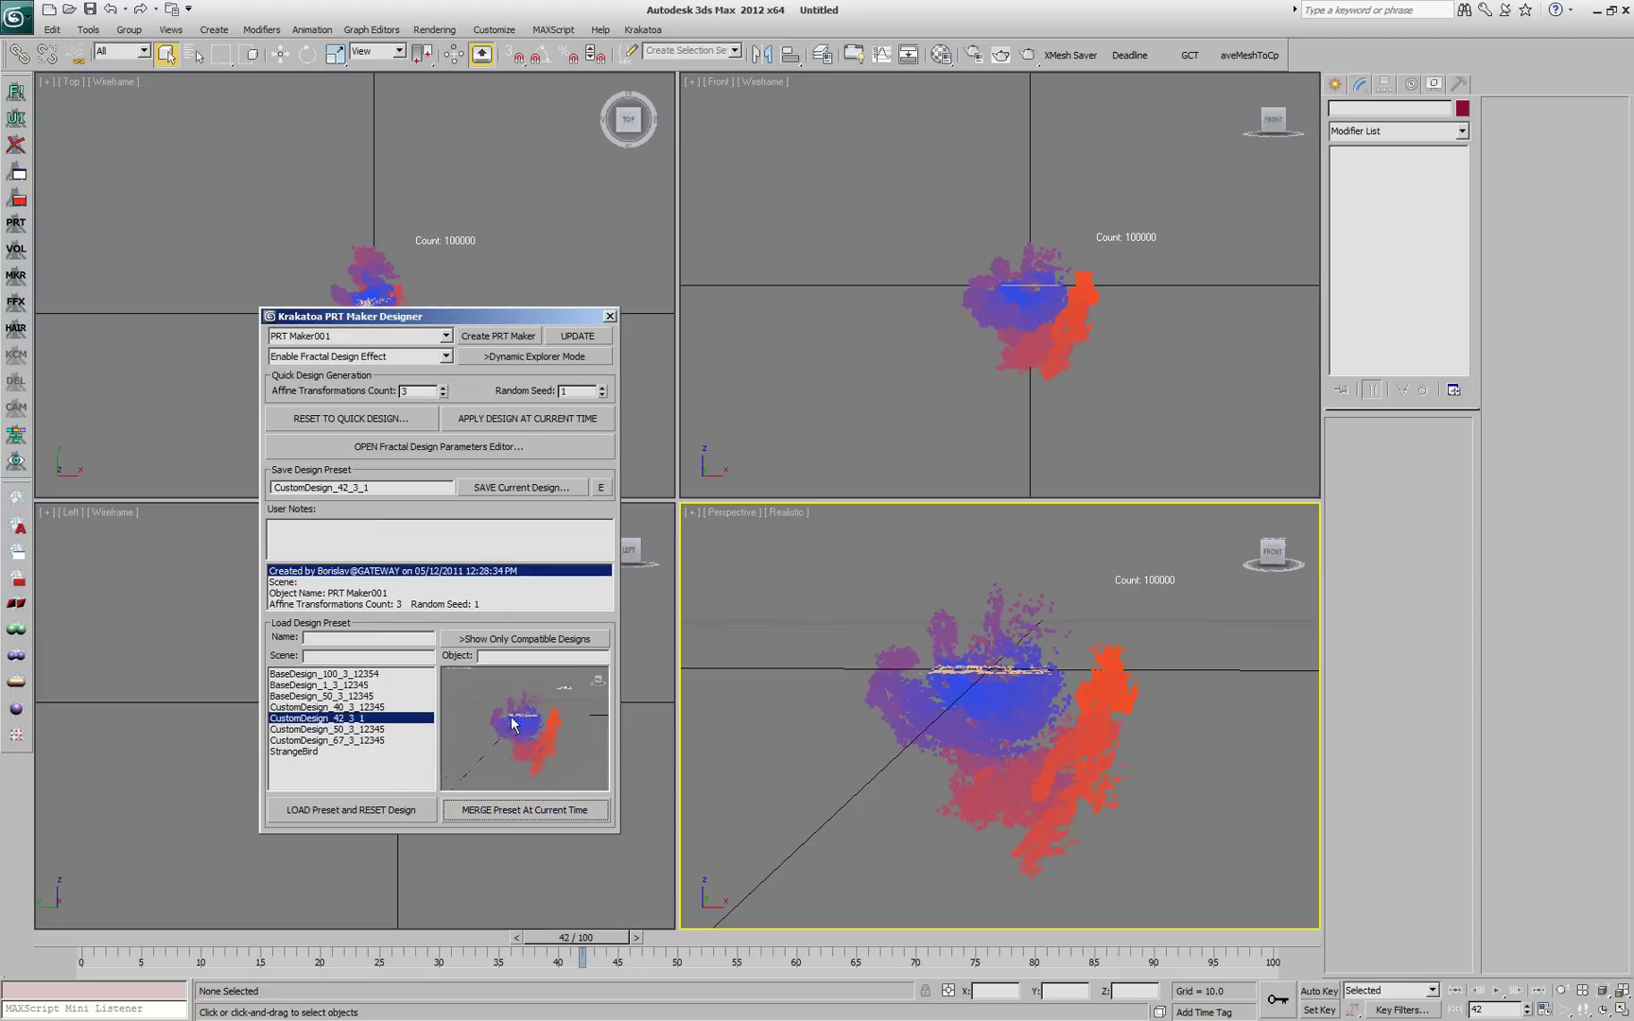
drag(541, 948, 583, 953)
Step: Select PRT Maker001 and scrub the animation, stopping at frame 77 showing CustomDesign_77_3_1
click(1008, 729)
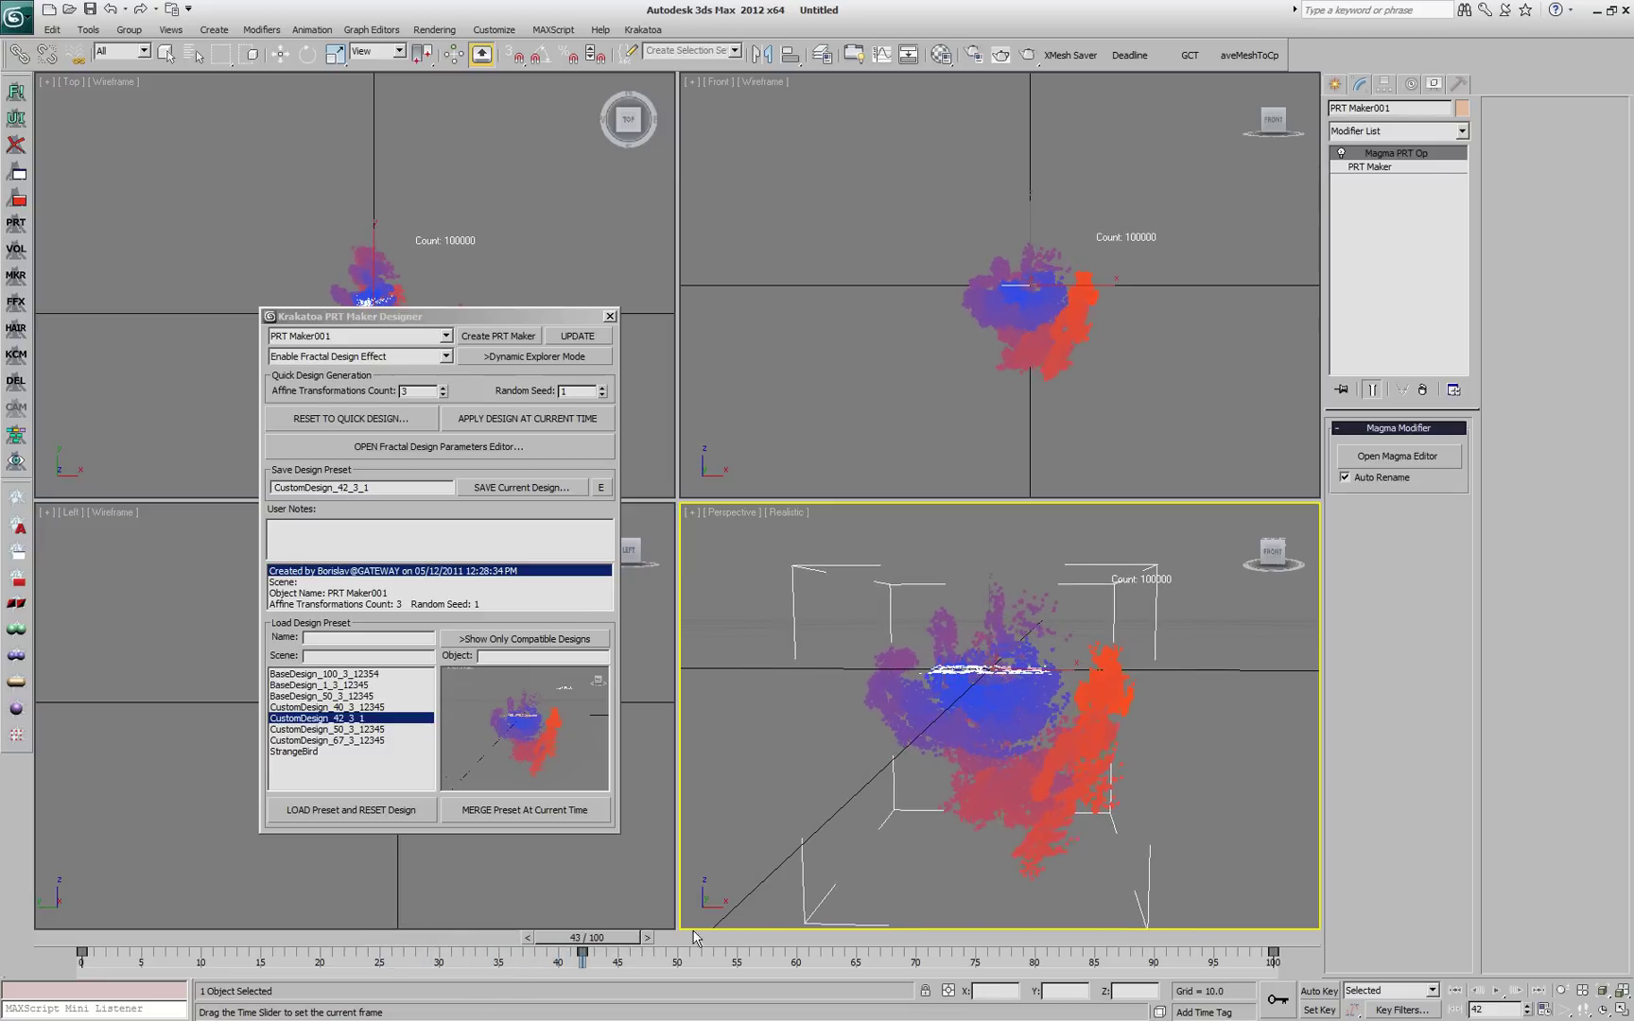
drag(694, 936, 1374, 918)
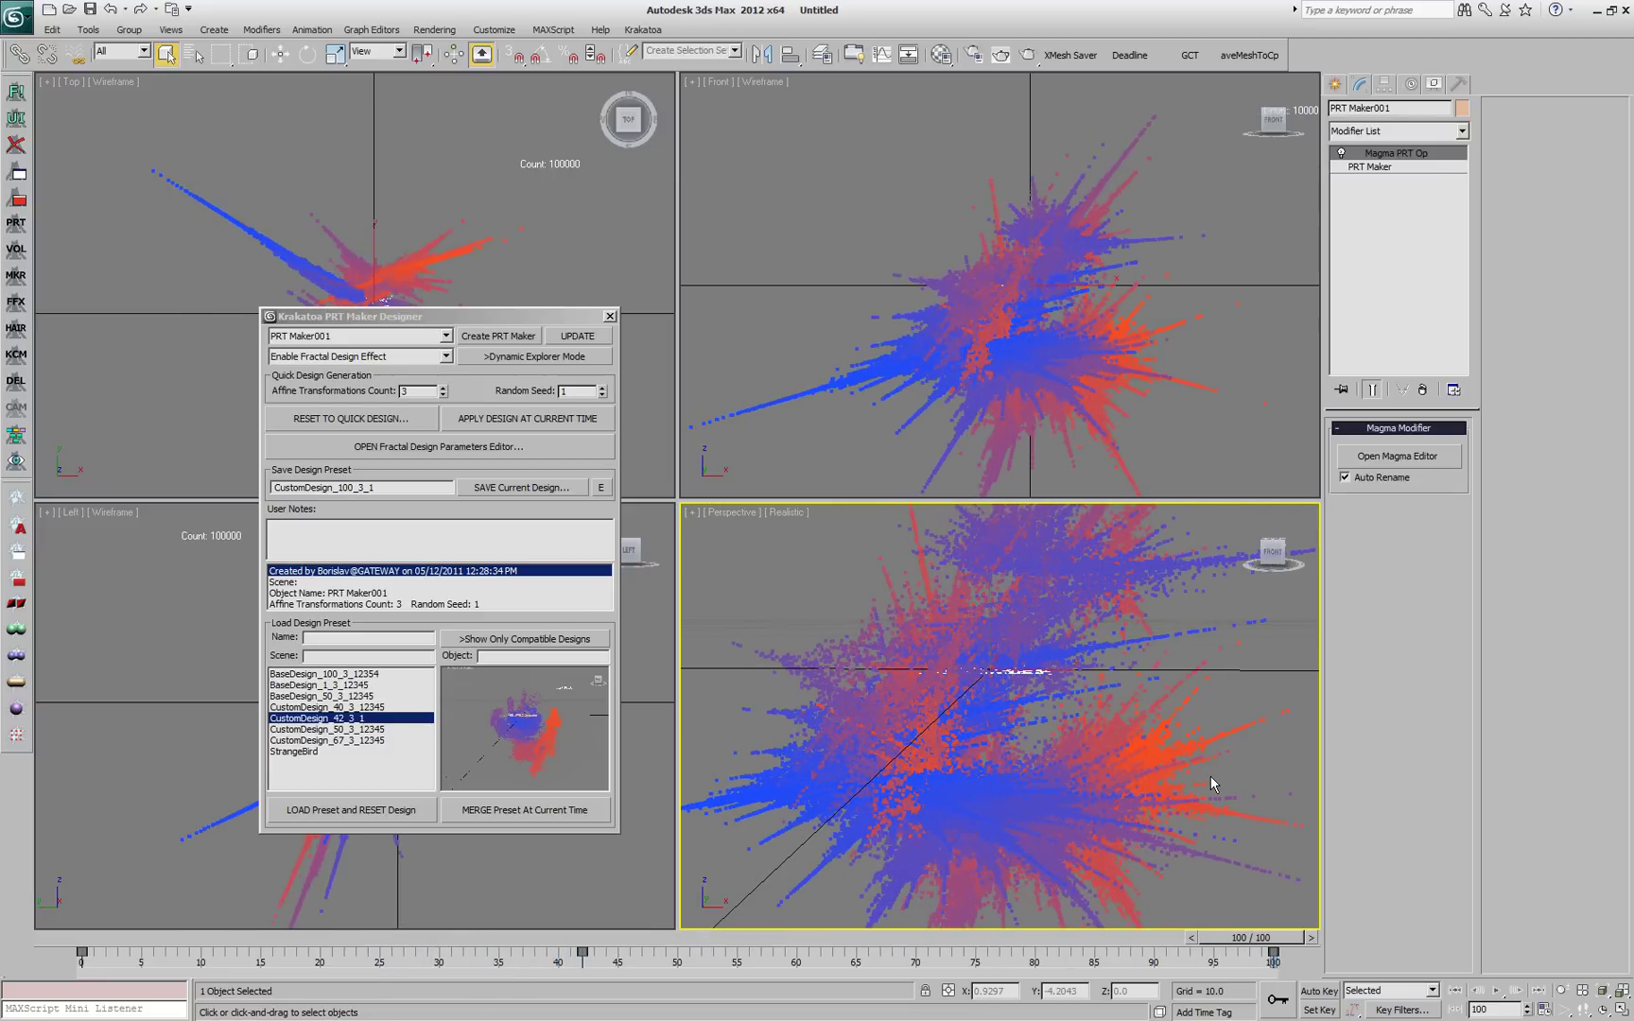
mouse_move(1020, 938)
mouse_down()
mouse_move(953, 951)
mouse_move(998, 941)
mouse_up()
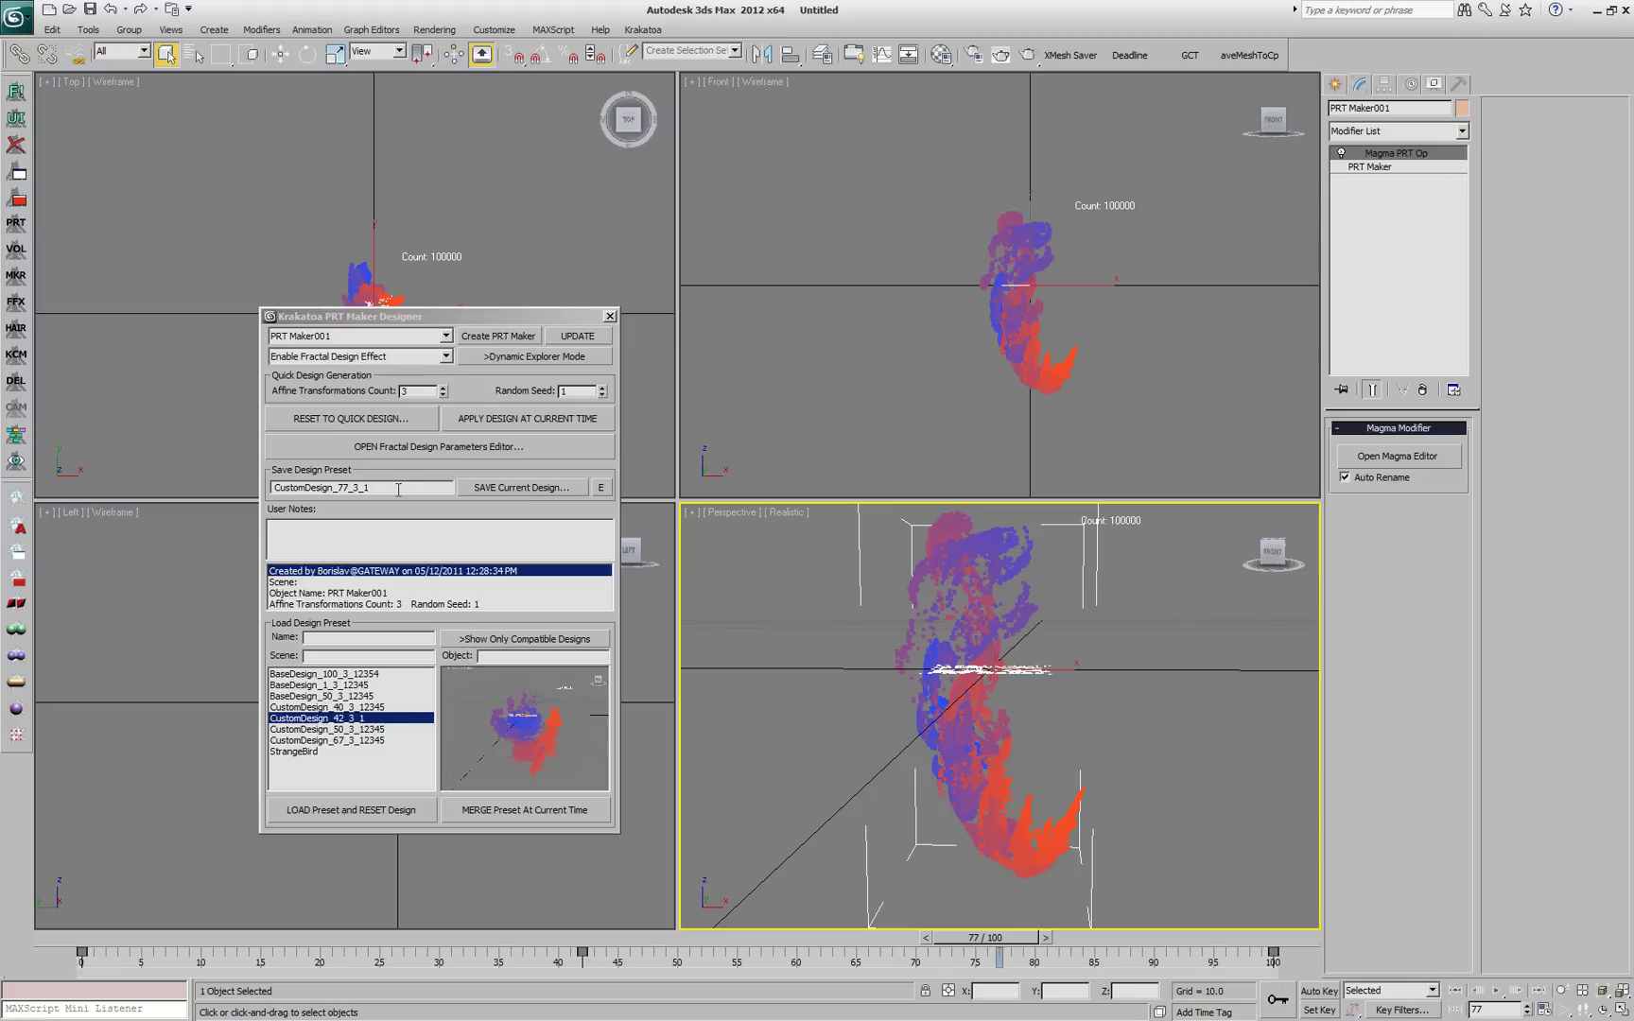
Step: Save the frame-77 design as the preset ShrimpLikeCloud, then scrub the timeline back
drag(398, 489, 198, 499)
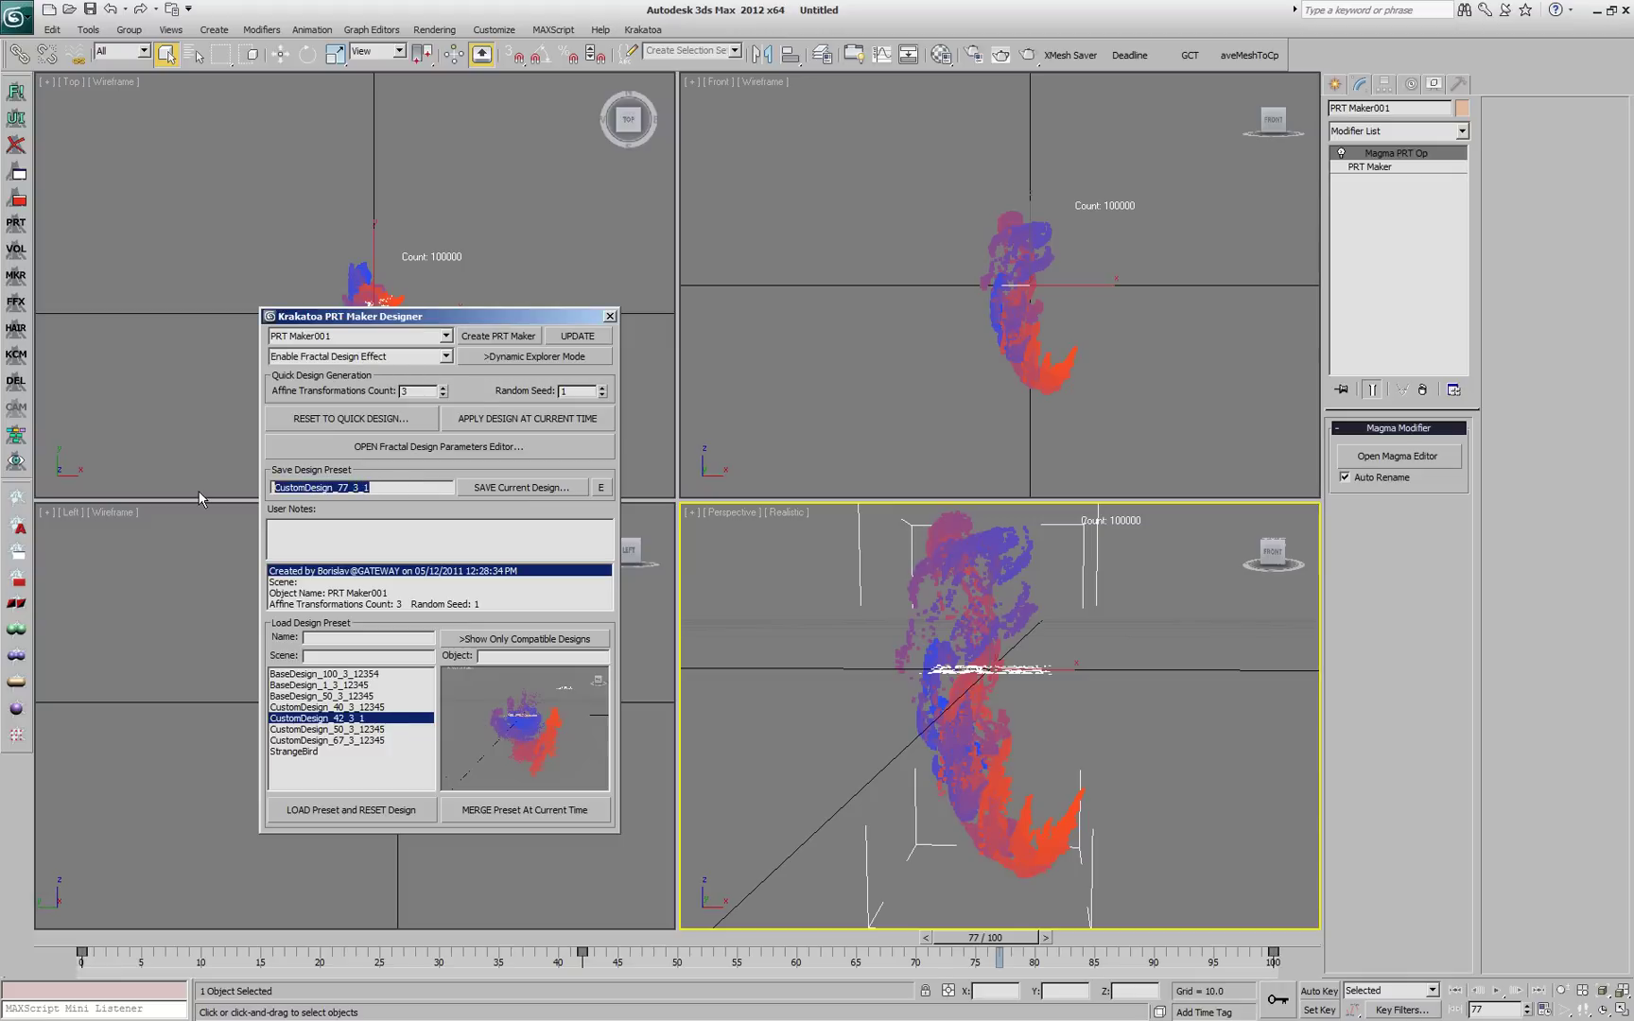
text(ShrimpLikeCloud)
click(543, 490)
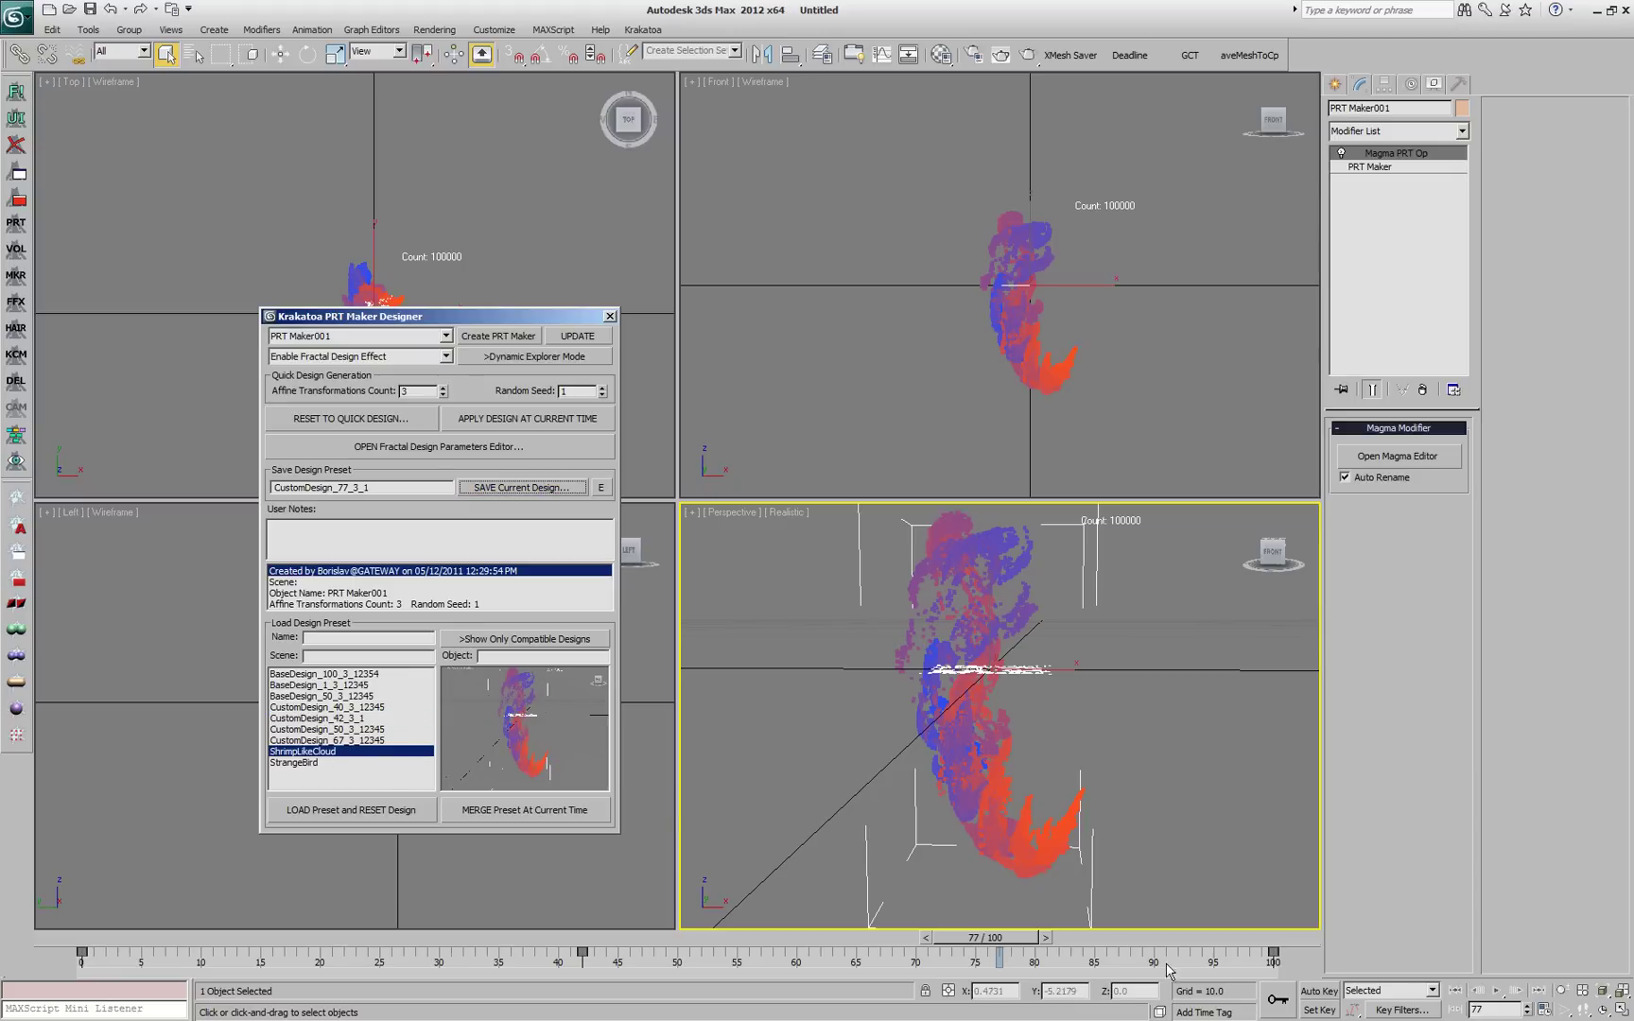
drag(1027, 939, 2, 929)
key(q)
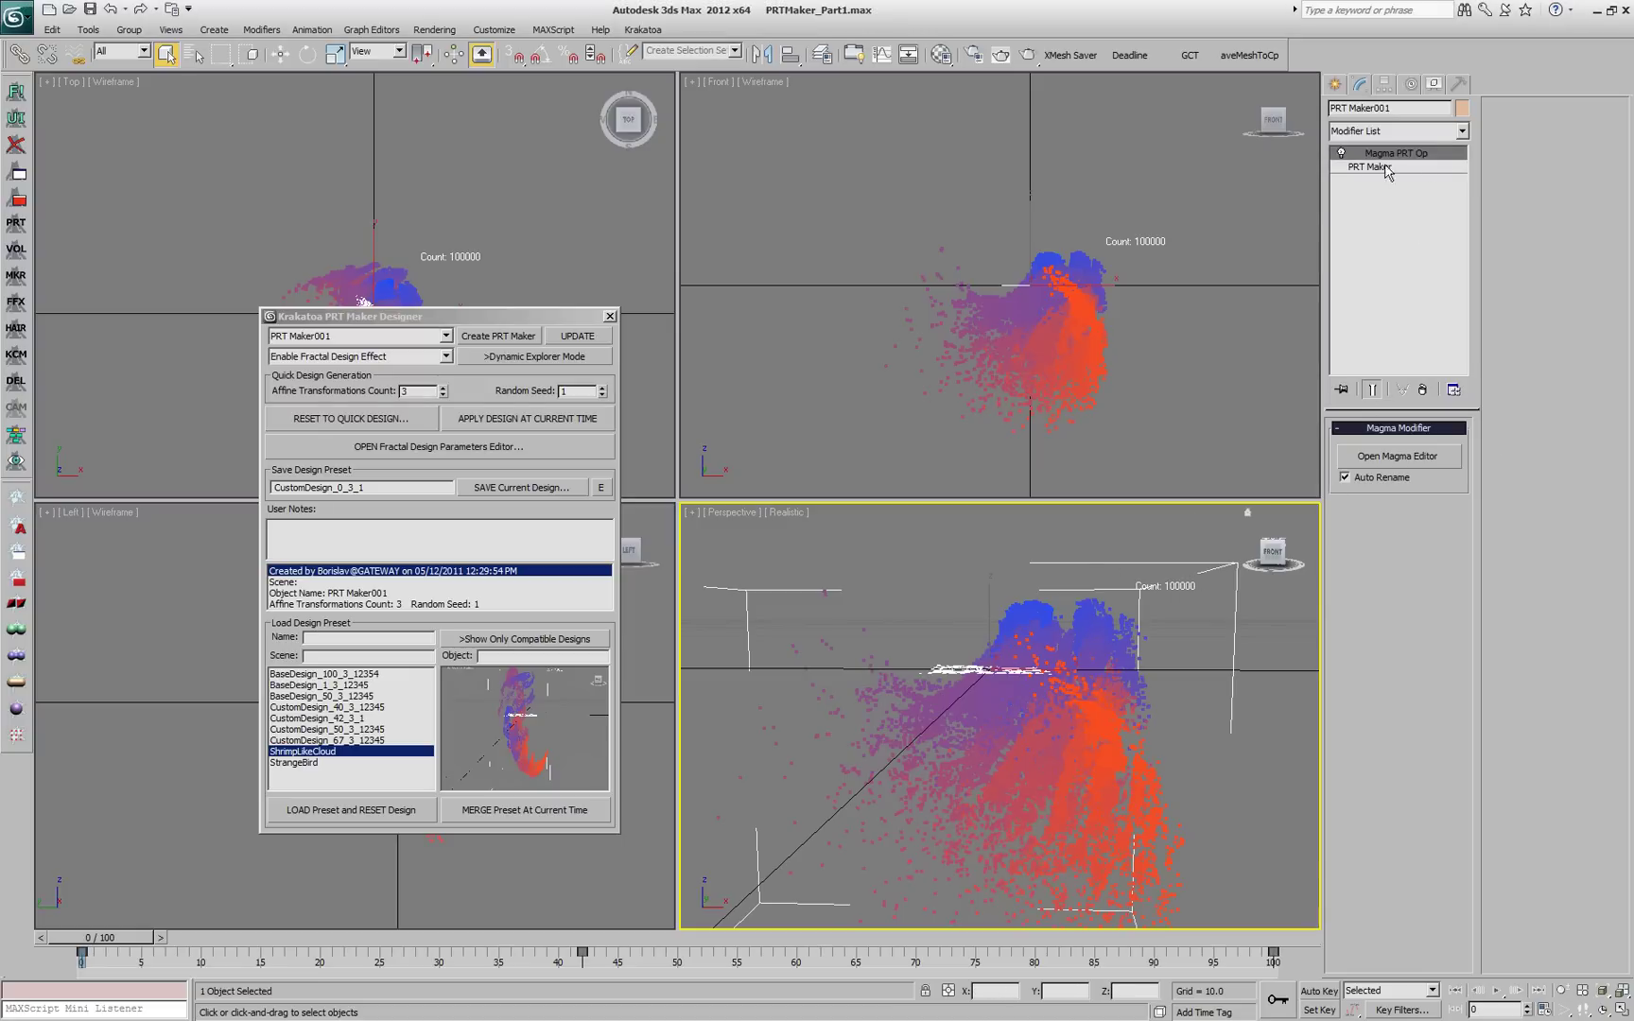
Step: Confirm ColorScalar as the Magma input channel among PRT Maker channels, then open the Particle Data Viewer
click(1404, 456)
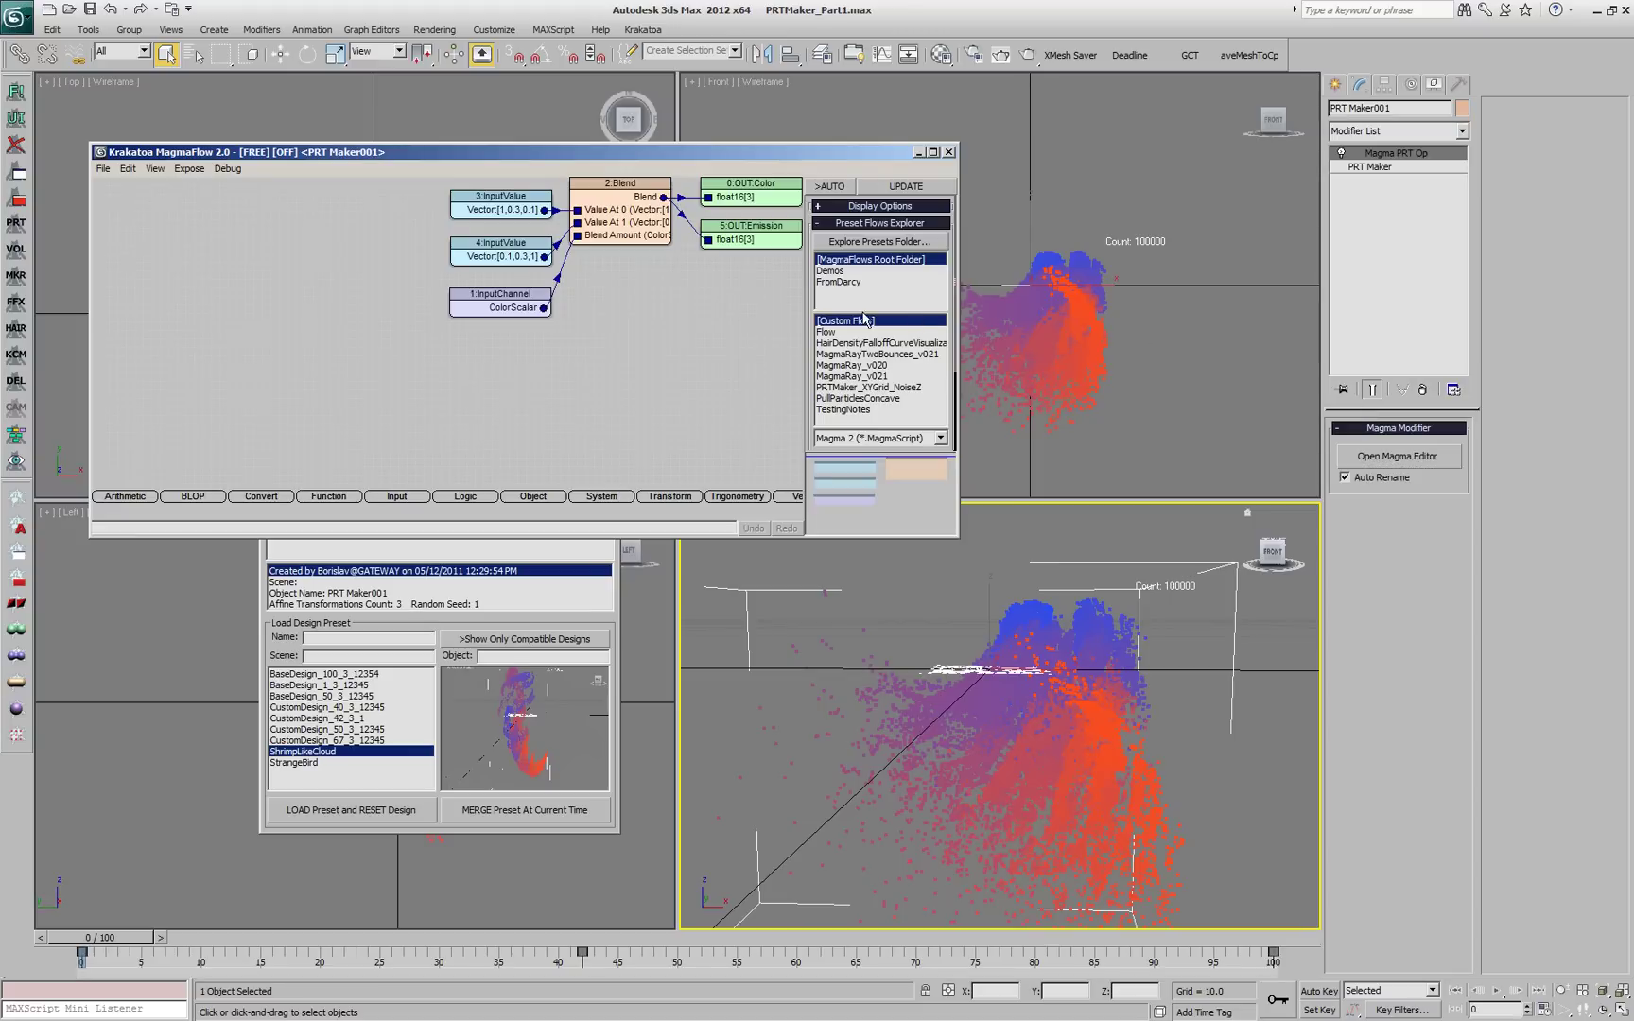
click(487, 304)
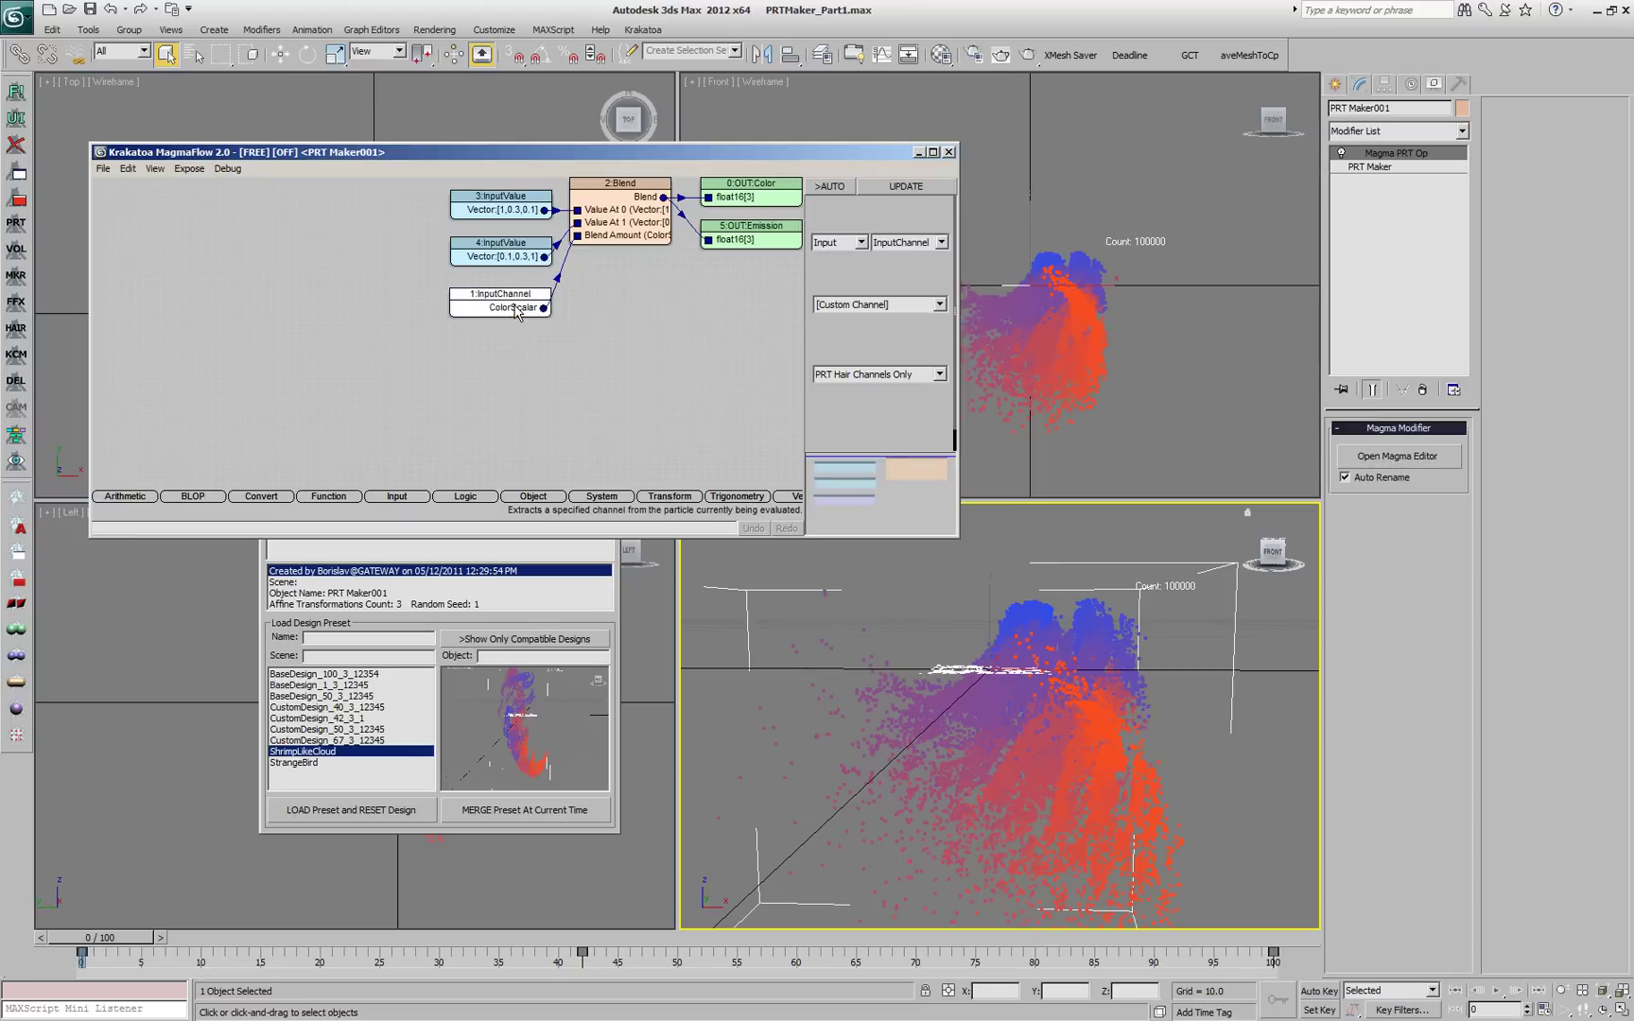
click(850, 377)
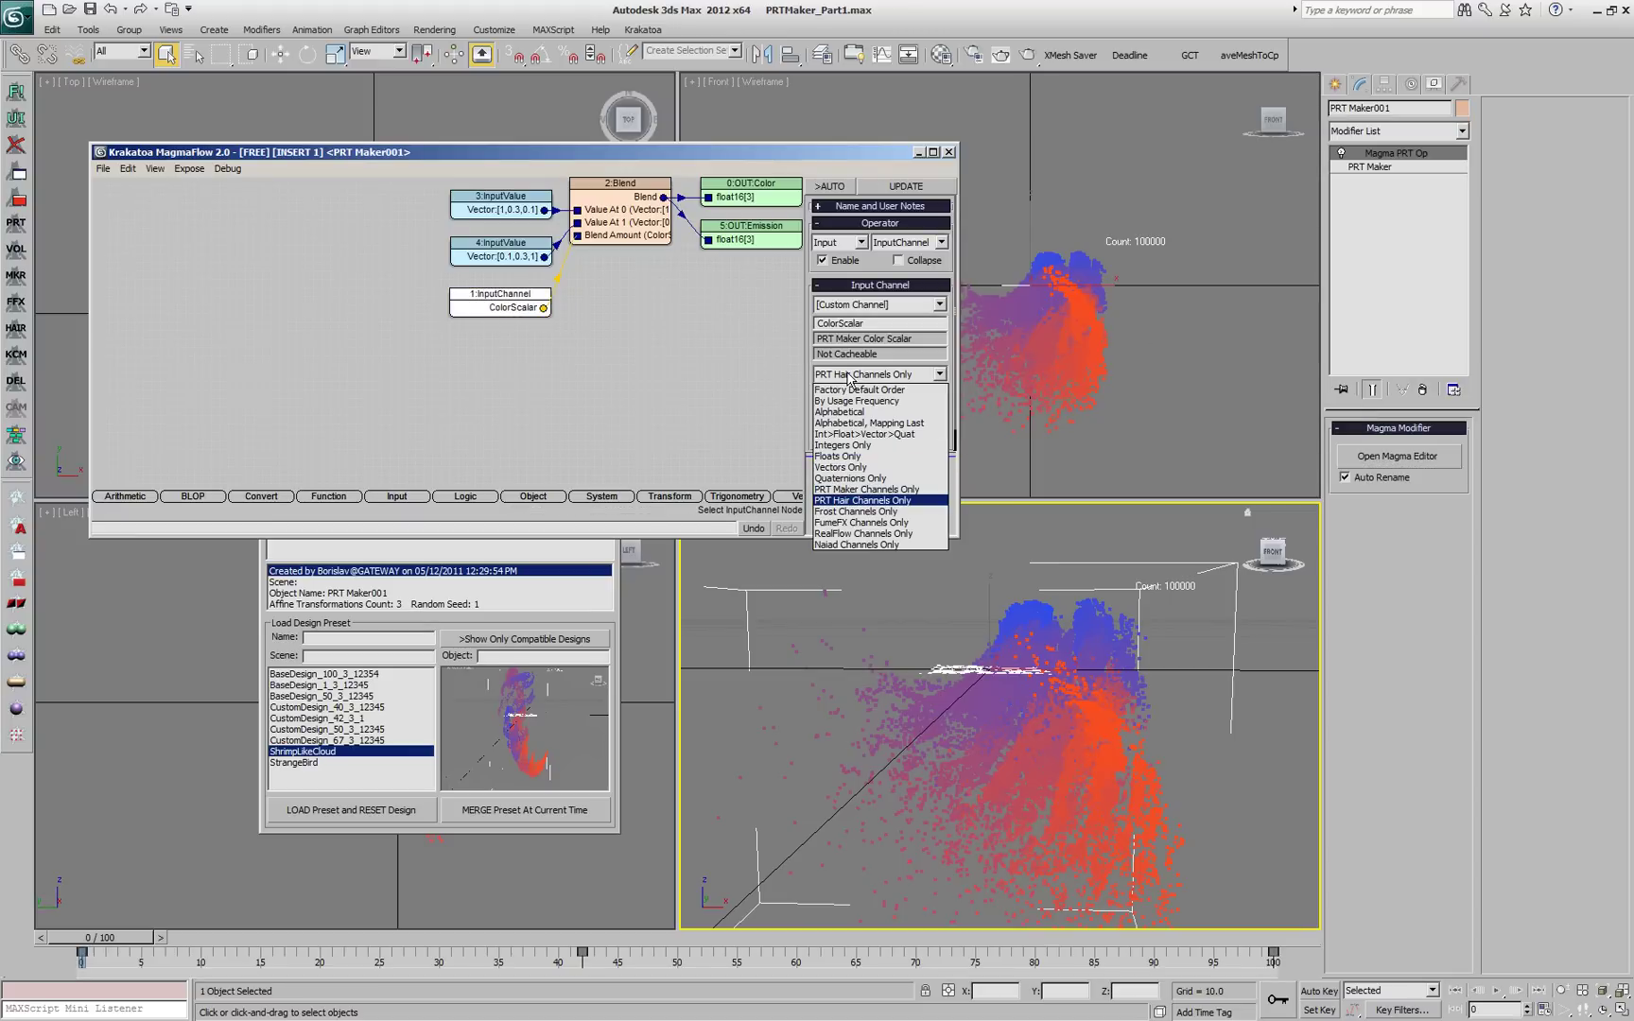
click(868, 489)
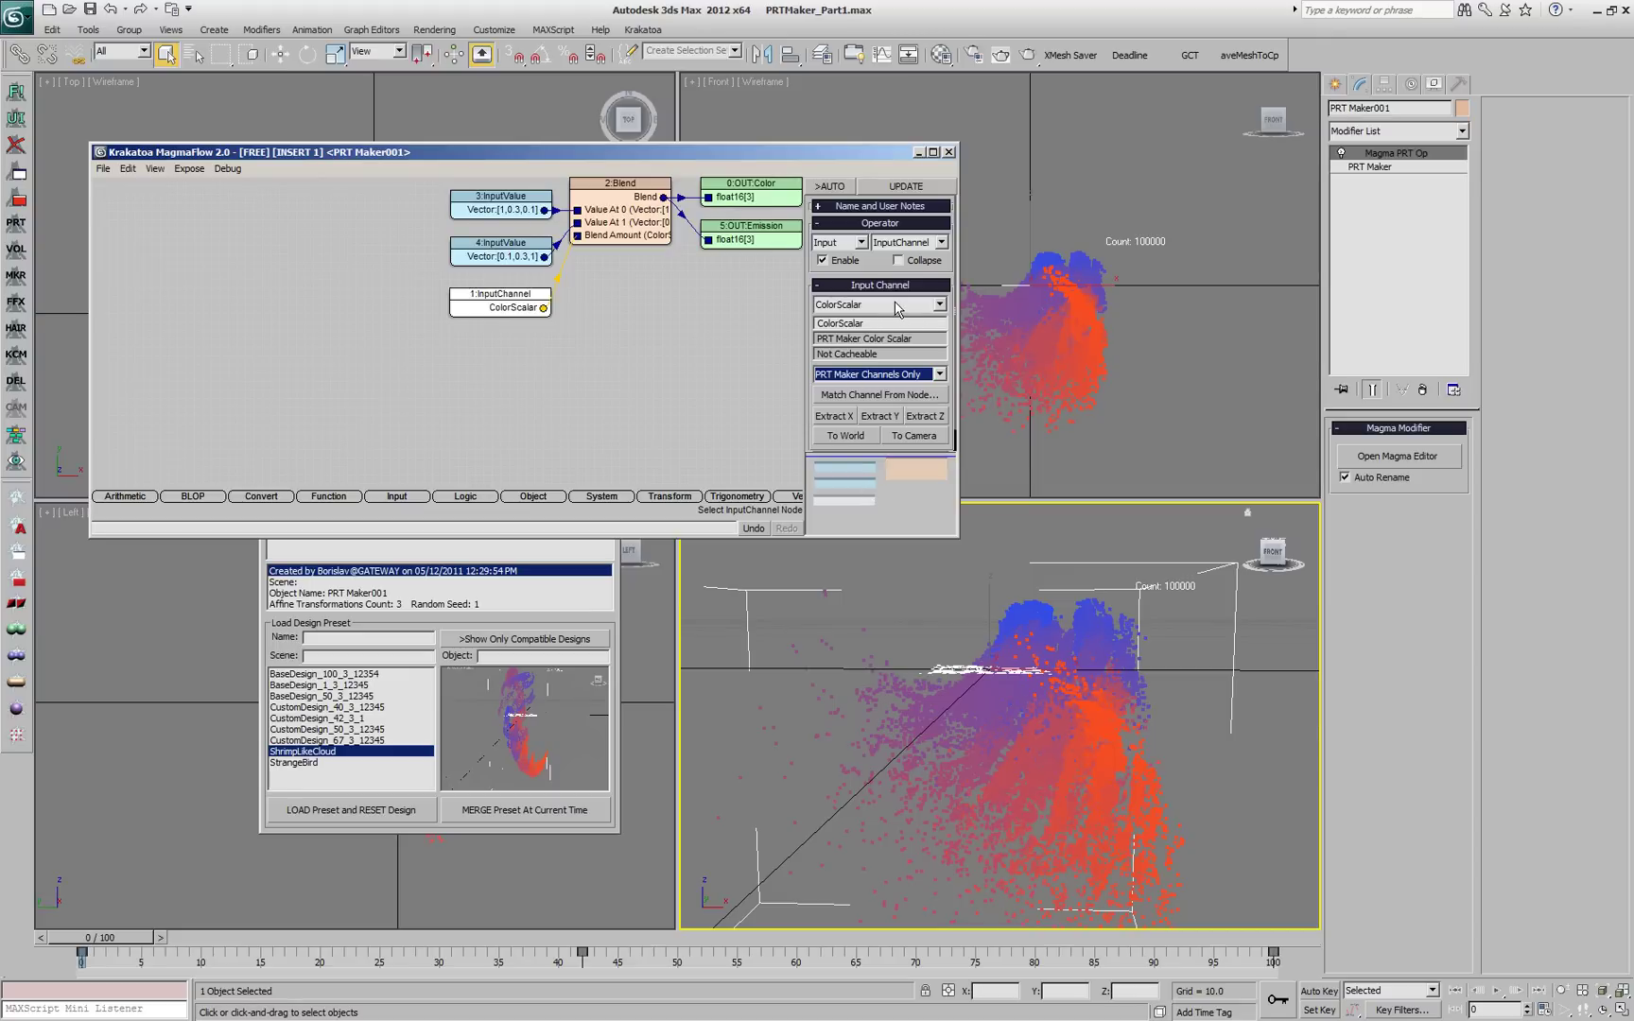
click(863, 306)
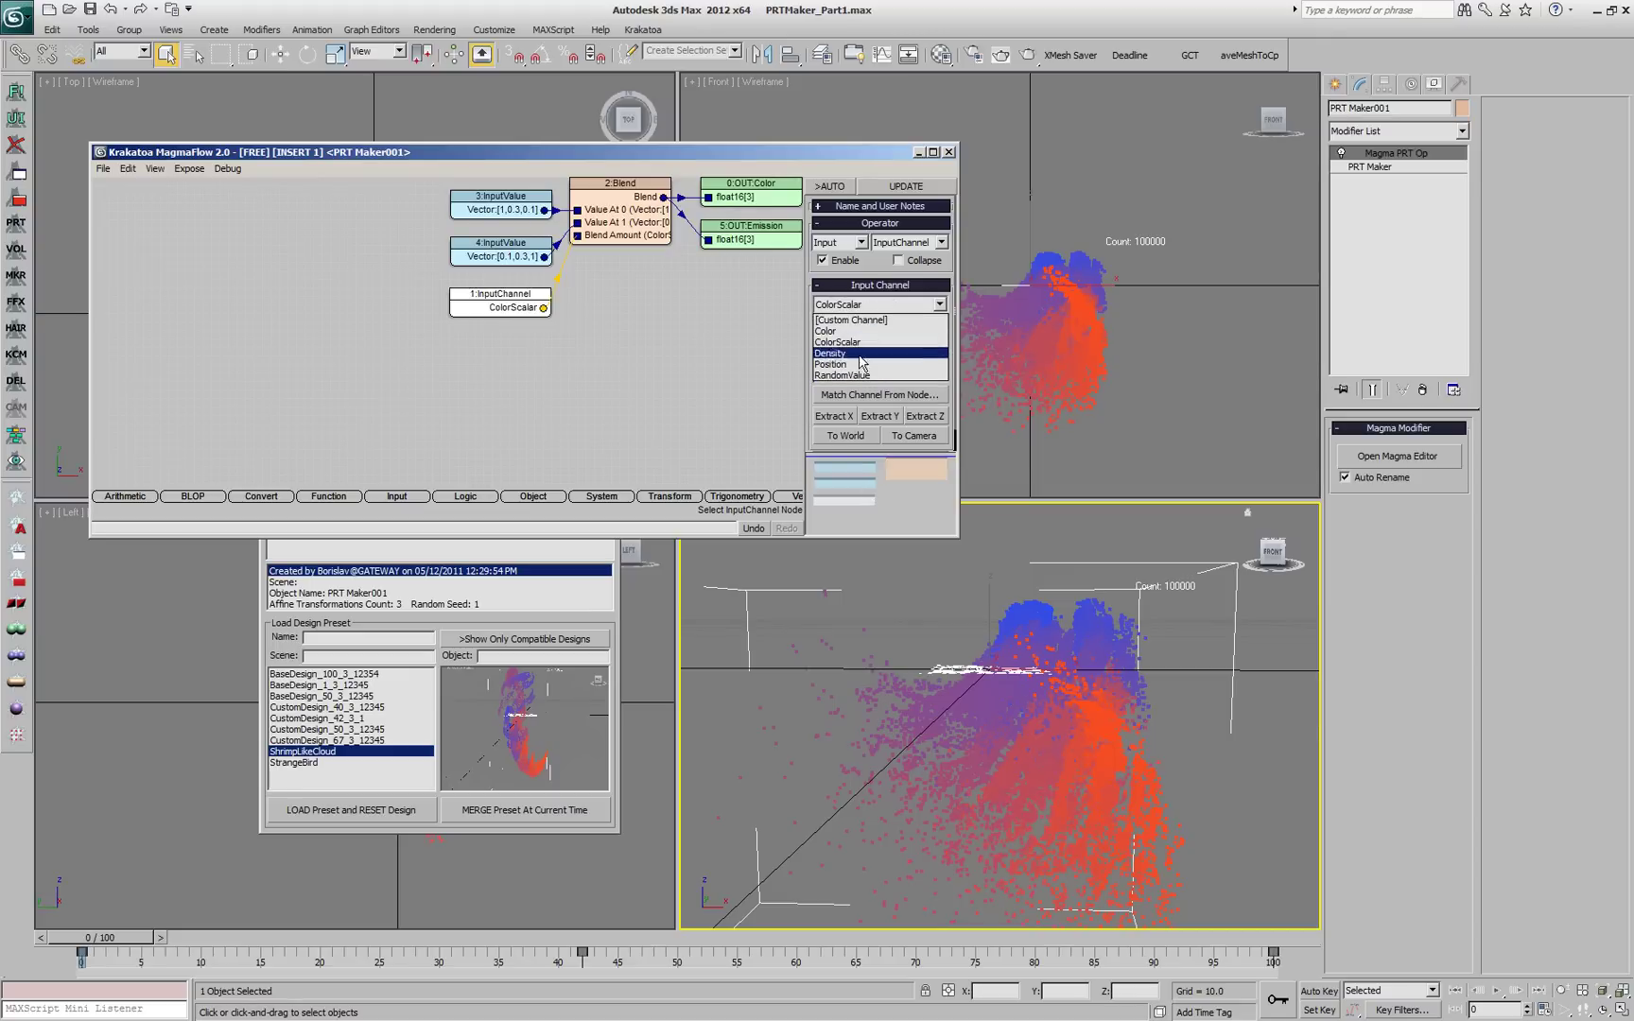
click(949, 310)
click(16, 460)
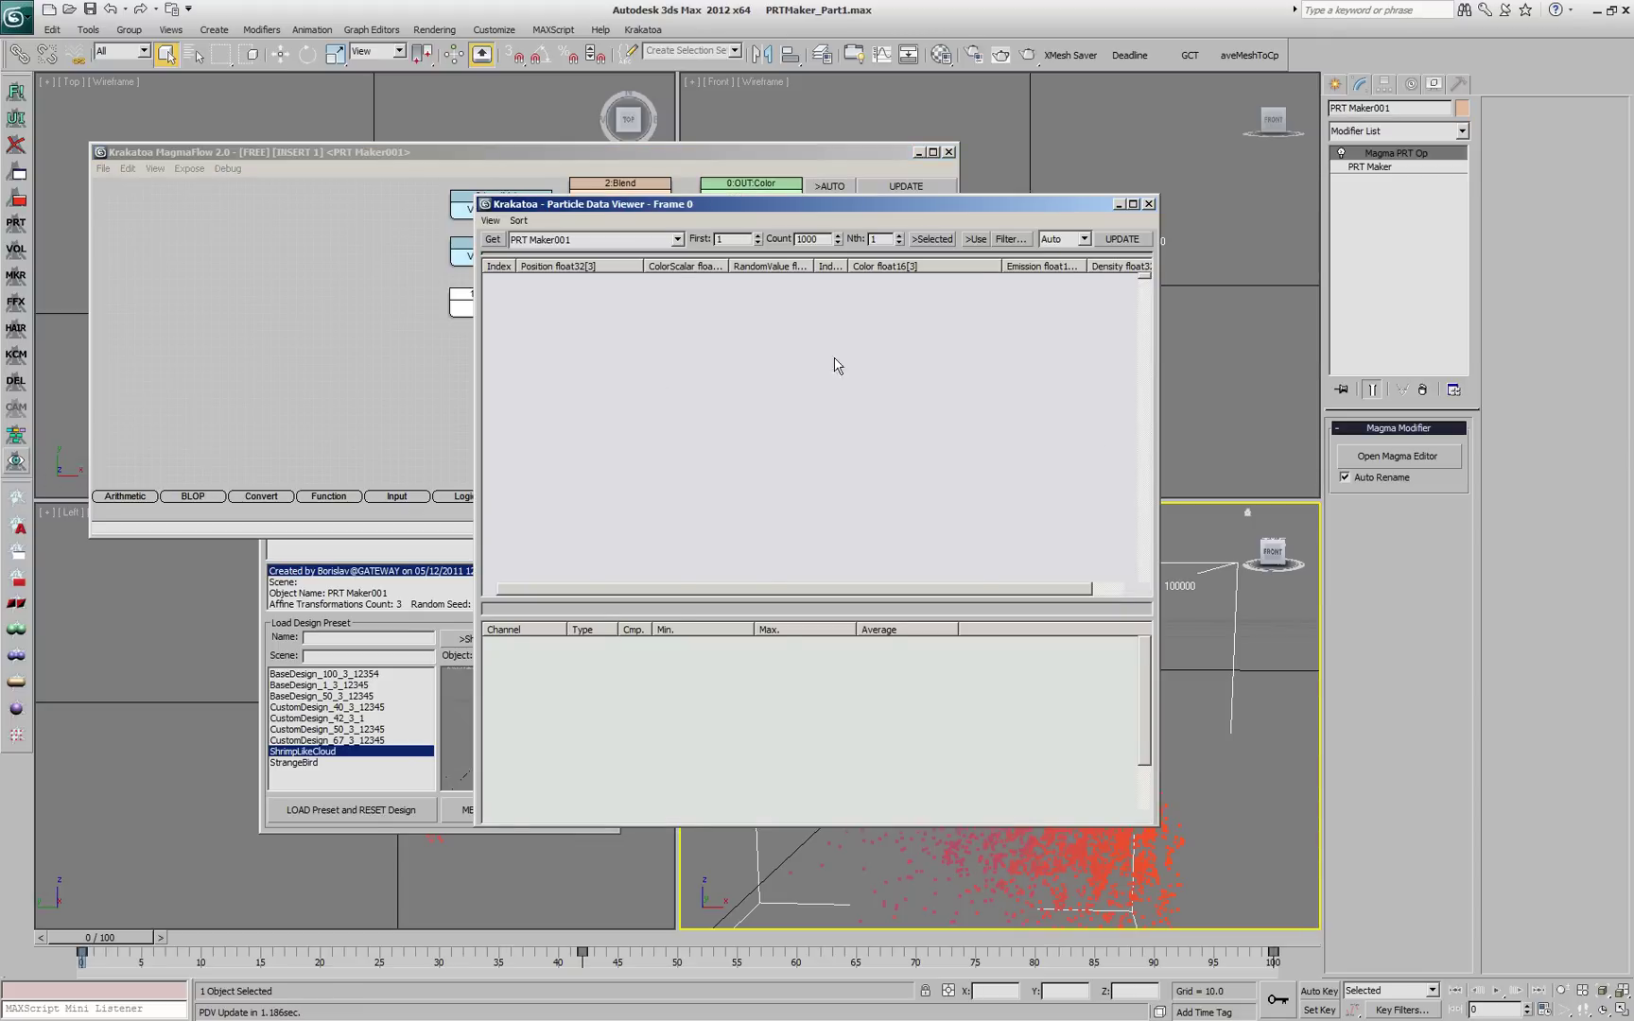
Step: Widen the Particle Data Viewer, scroll through the particle table, then close it
drag(1158, 320, 1292, 320)
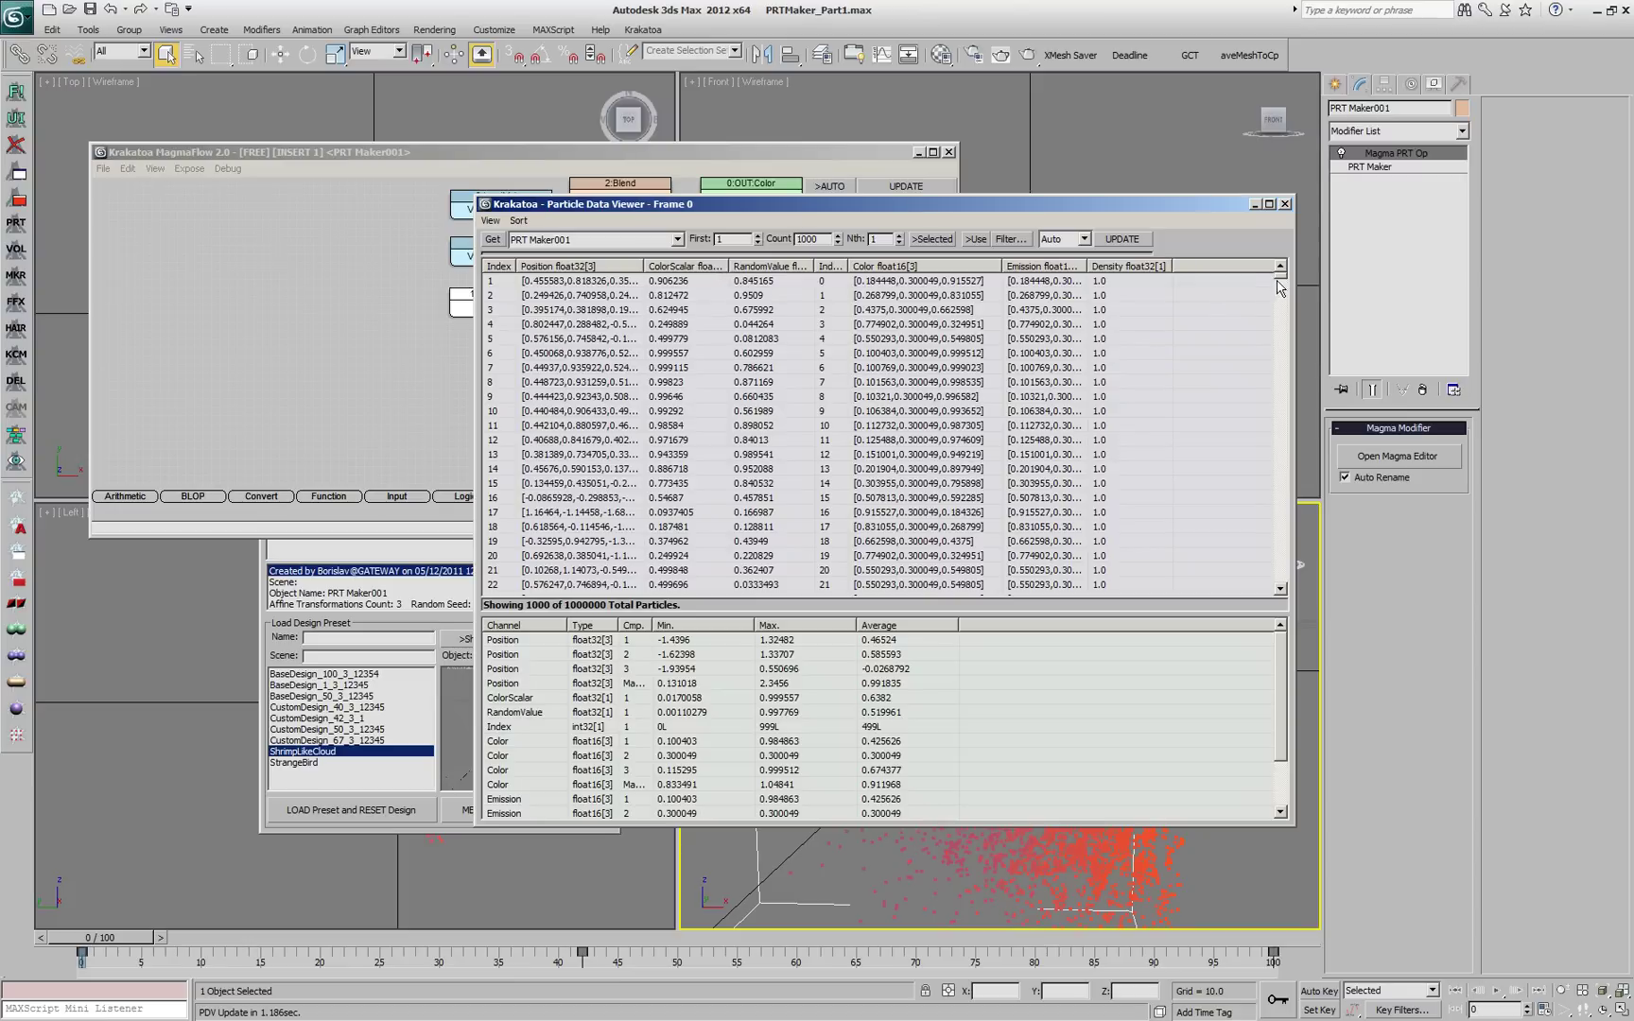
scroll(1282, 289, down, 8)
drag(1281, 288, 1286, 246)
click(1286, 204)
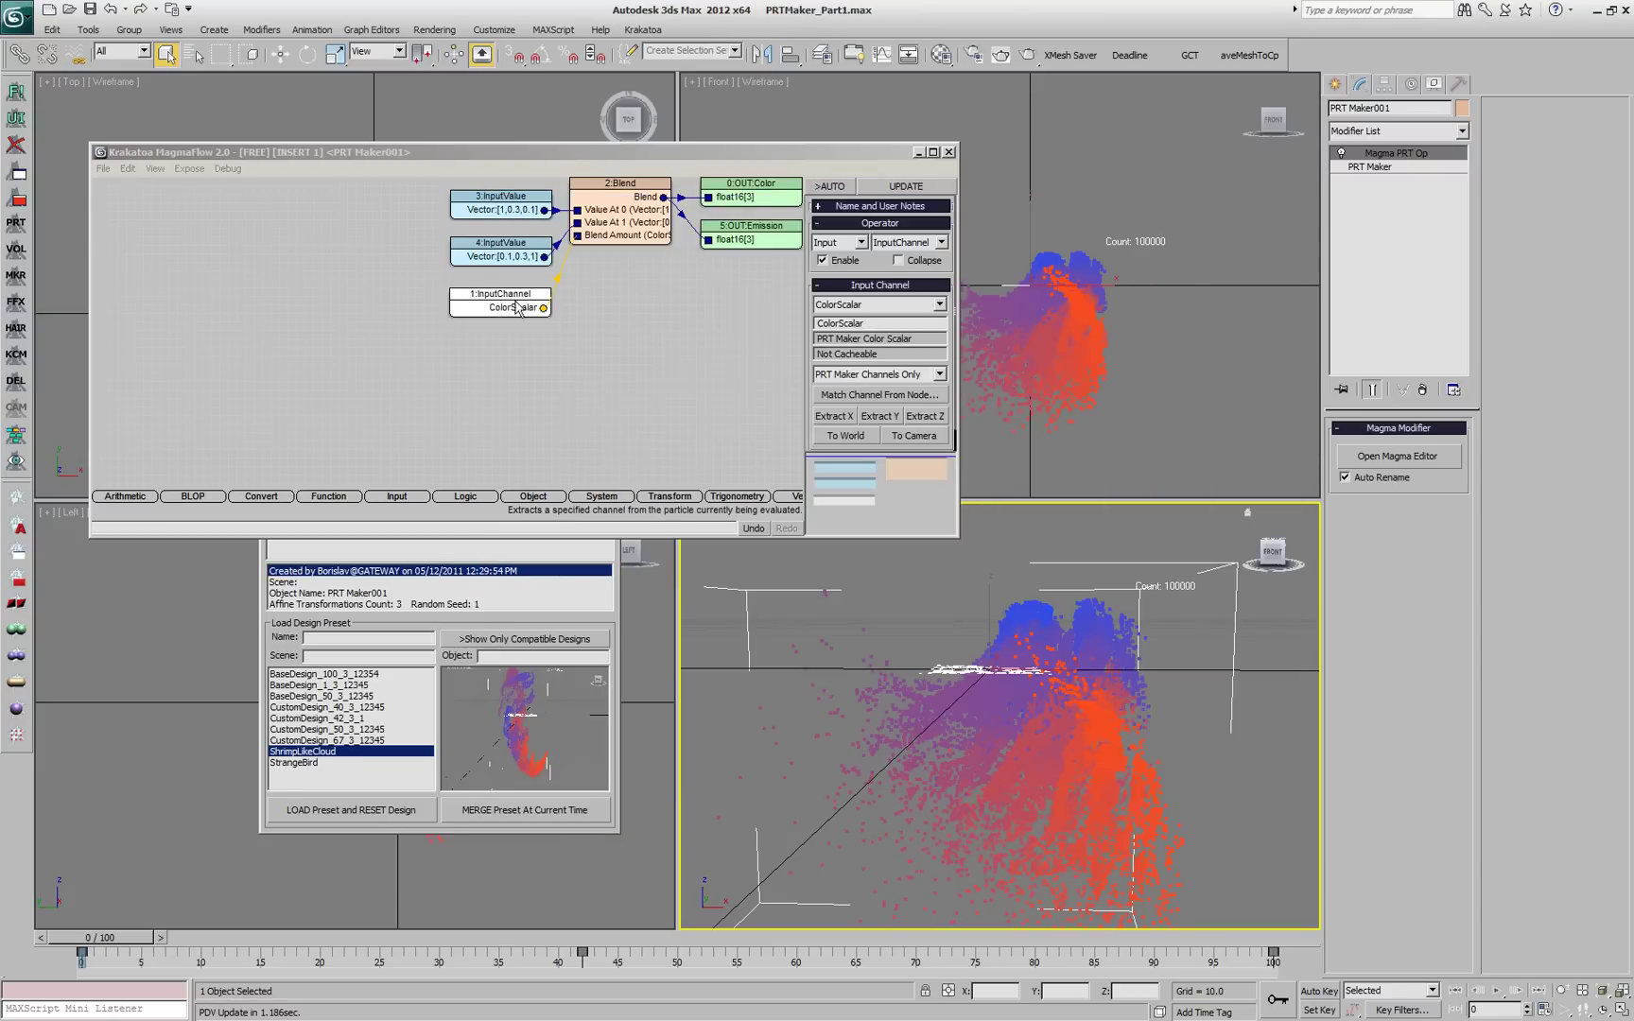
Step: Show colour swatches on the MagmaFlow input value nodes and turn on automatic node rearranging
click(516, 210)
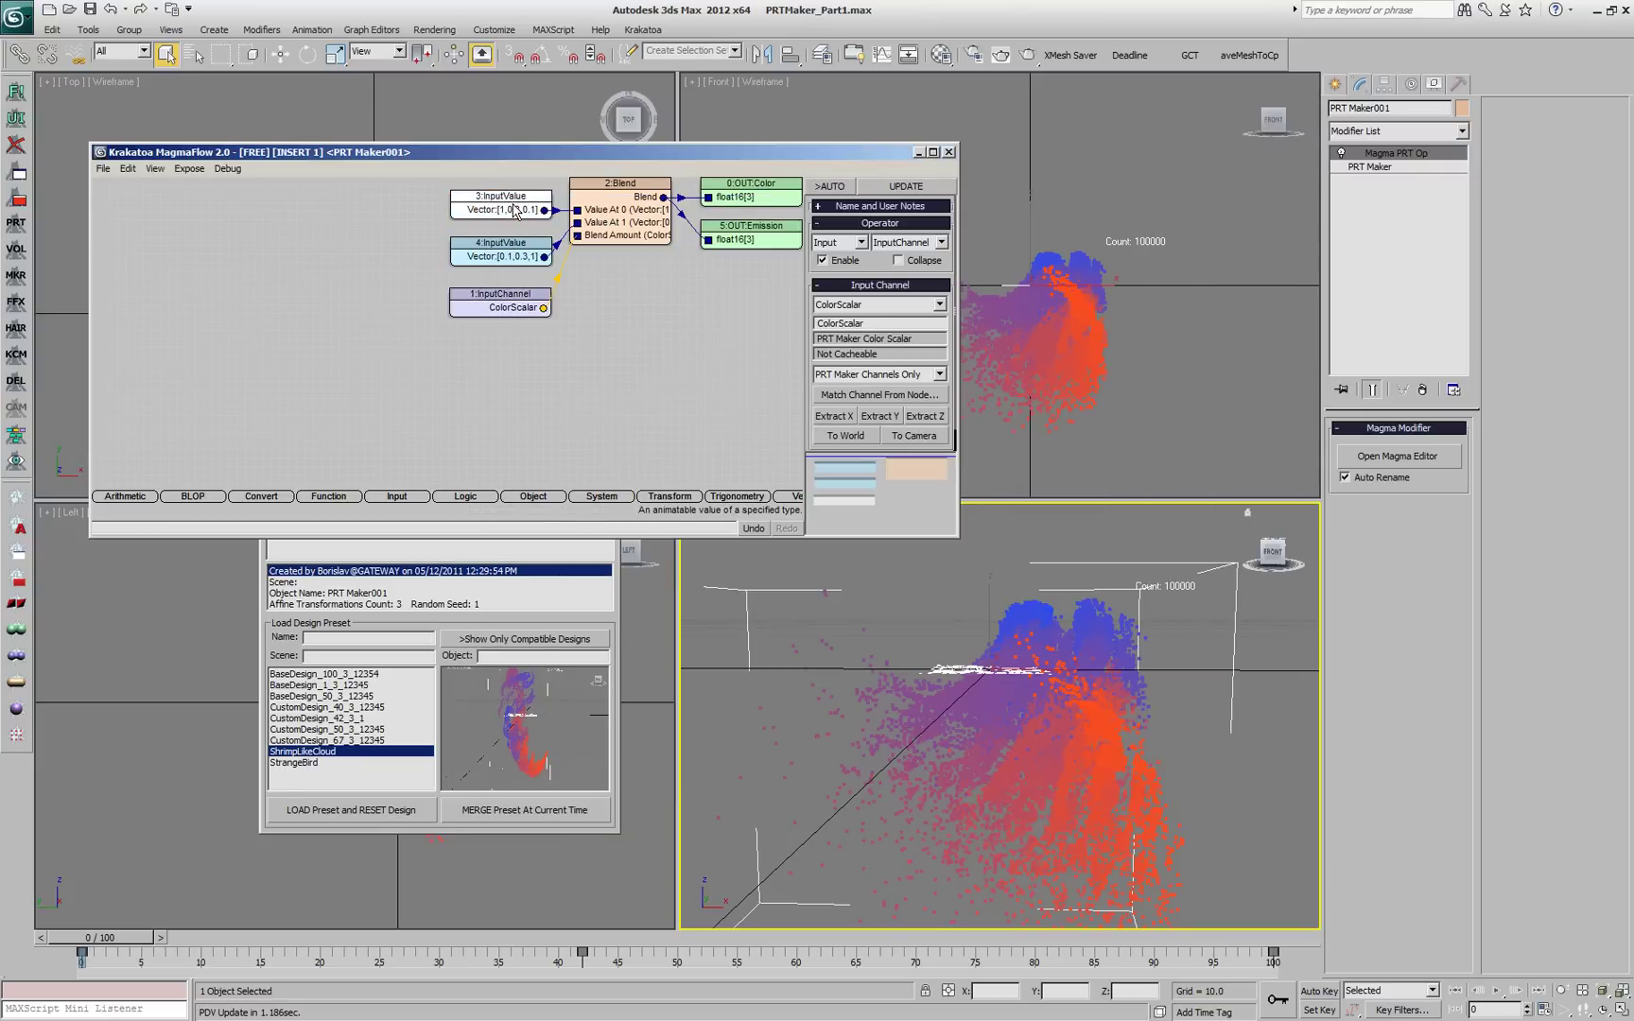
click(155, 169)
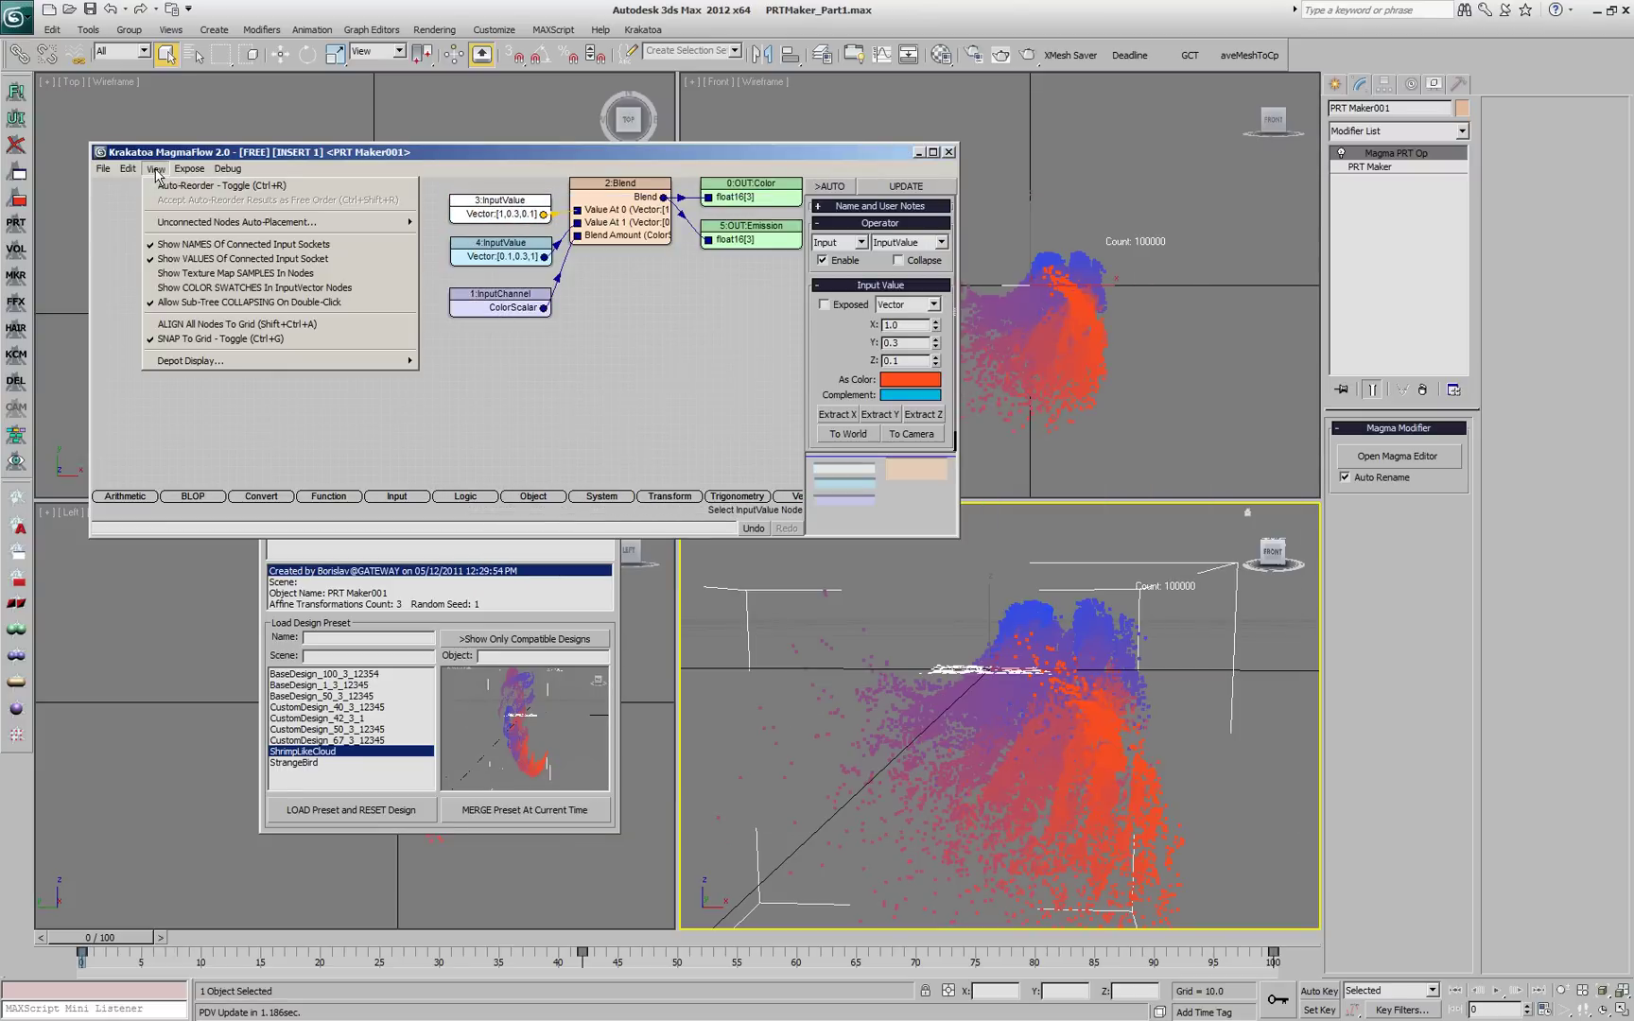
click(192, 288)
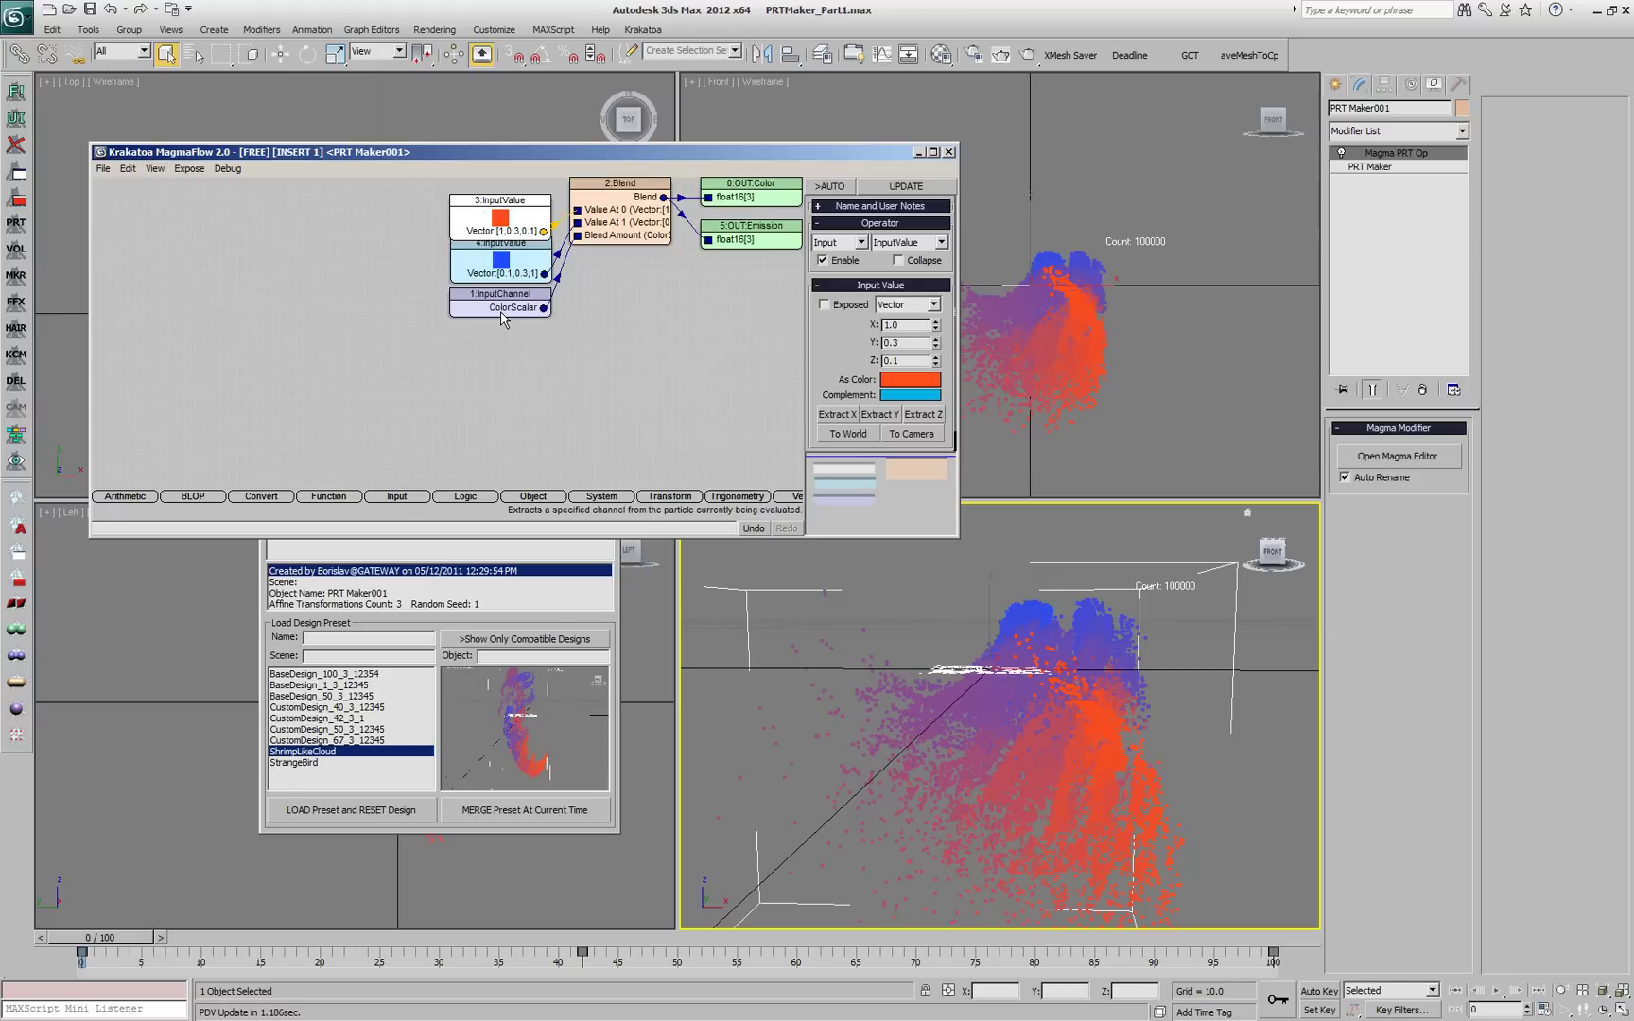
click(155, 168)
click(190, 280)
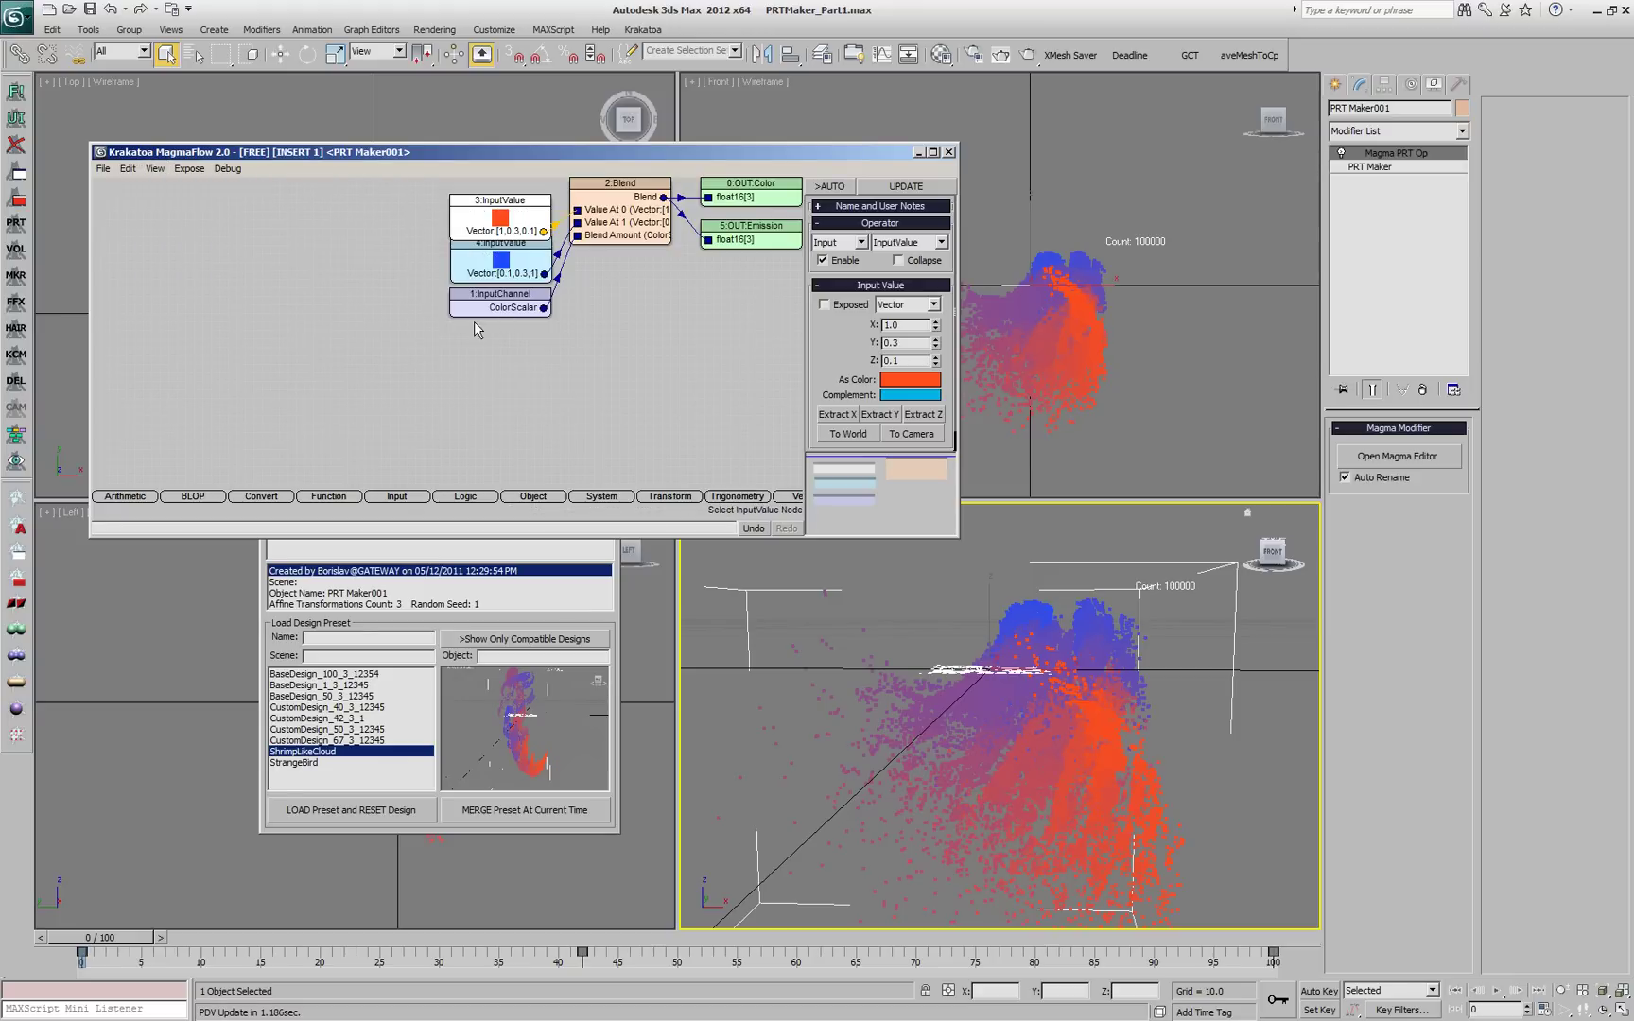
click(541, 378)
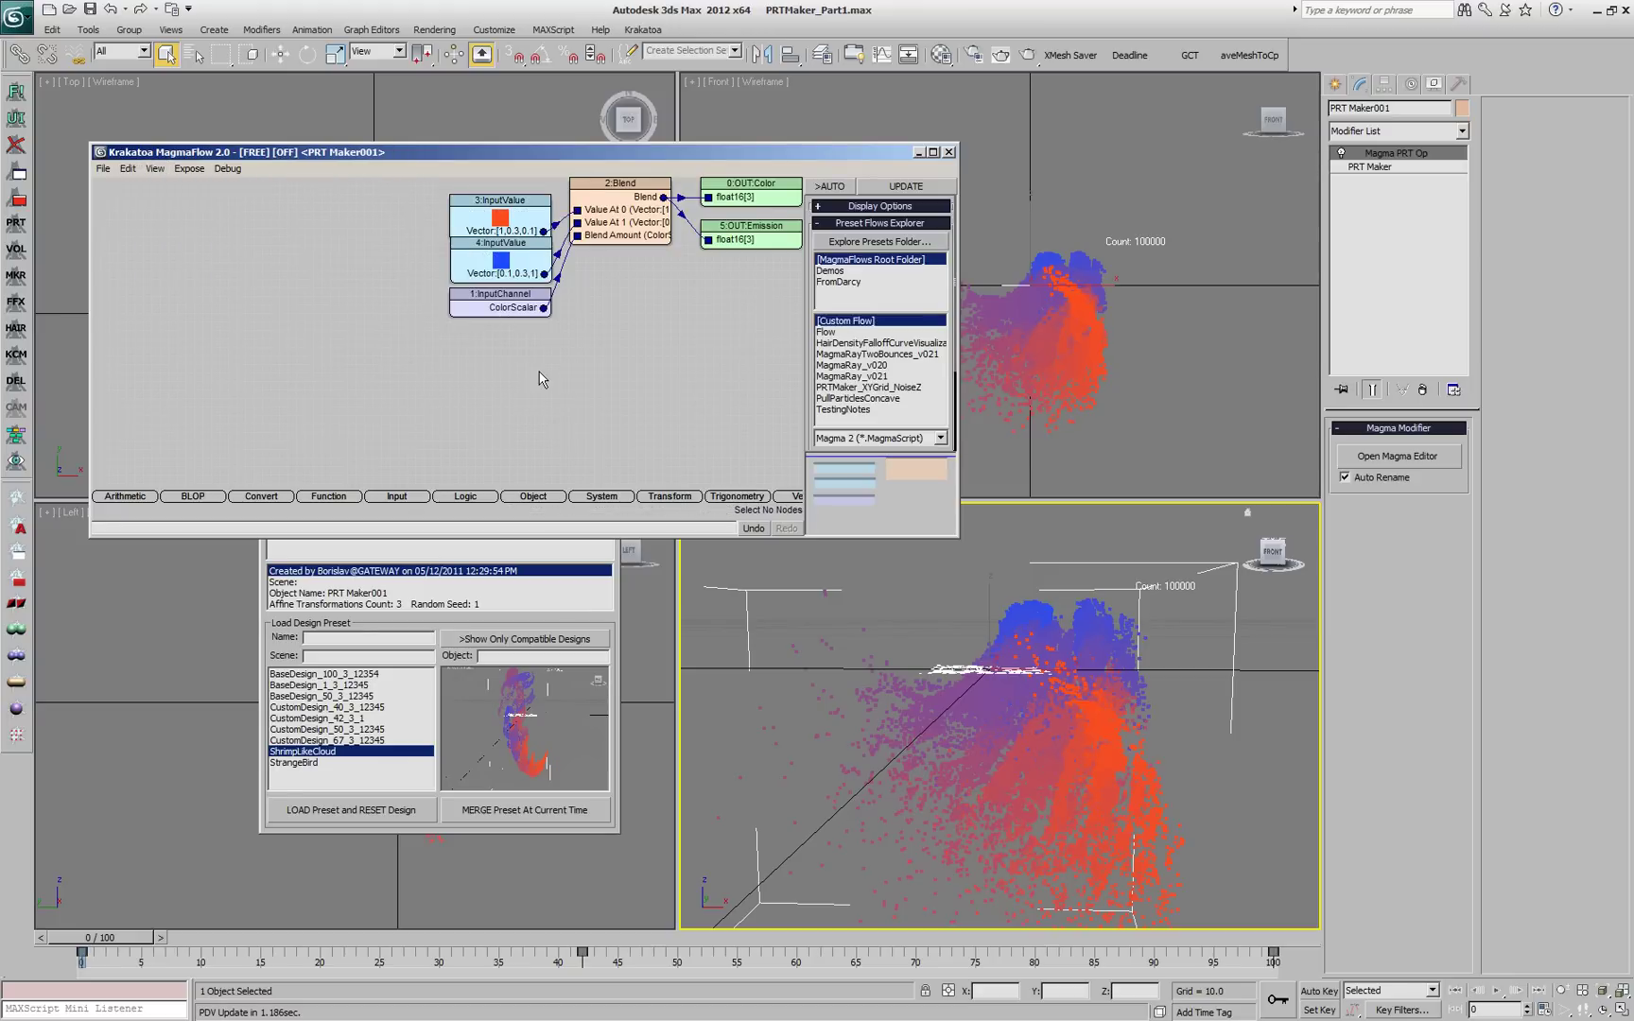
key(r)
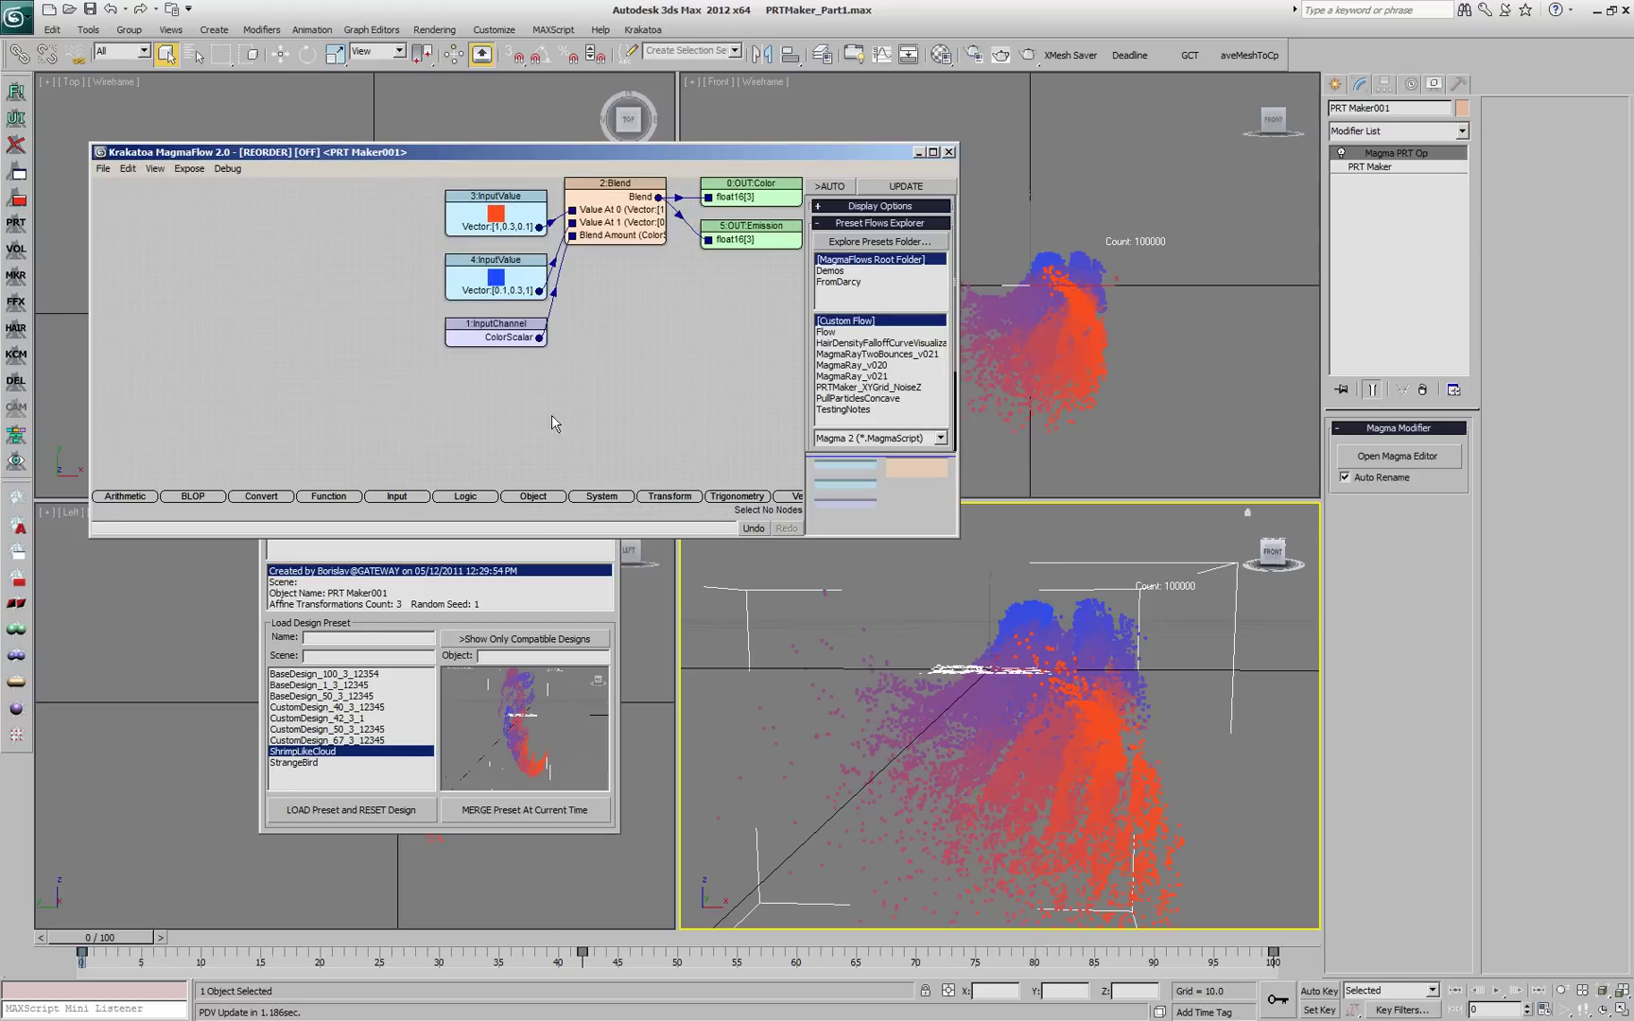
Step: Change the 3:InputValue colour to pale yellow [1, 0.827, 0.482] by raising green and blue
click(519, 216)
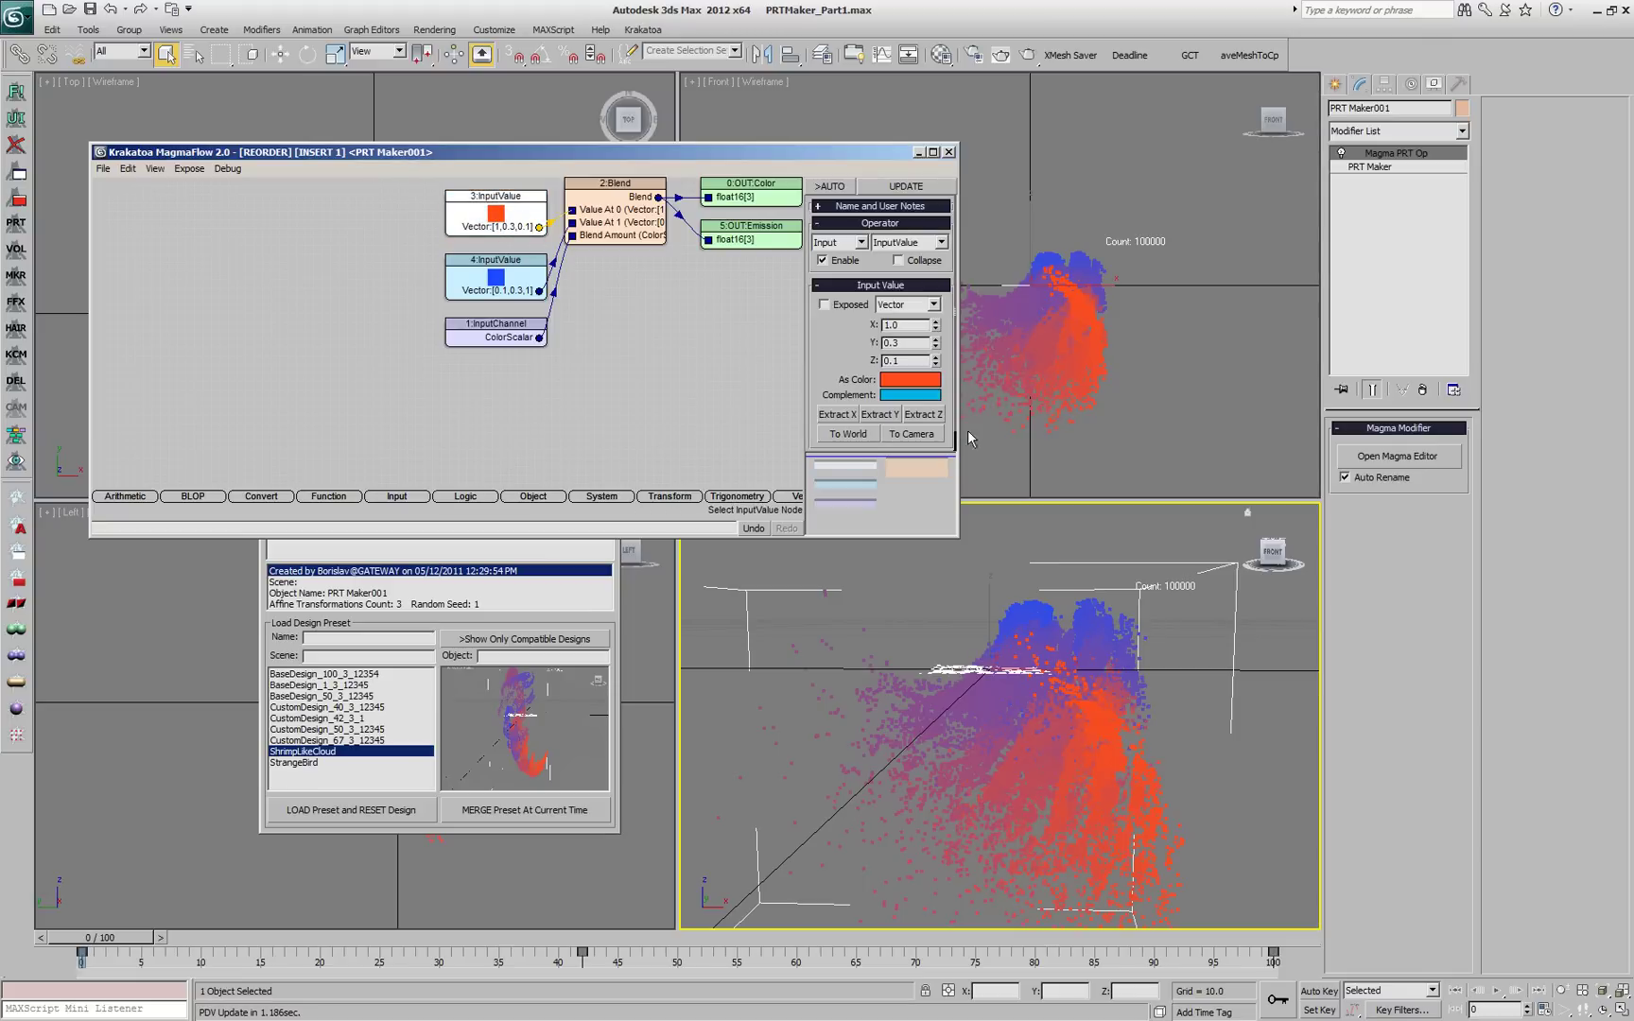
click(911, 383)
drag(598, 116, 634, 120)
click(624, 247)
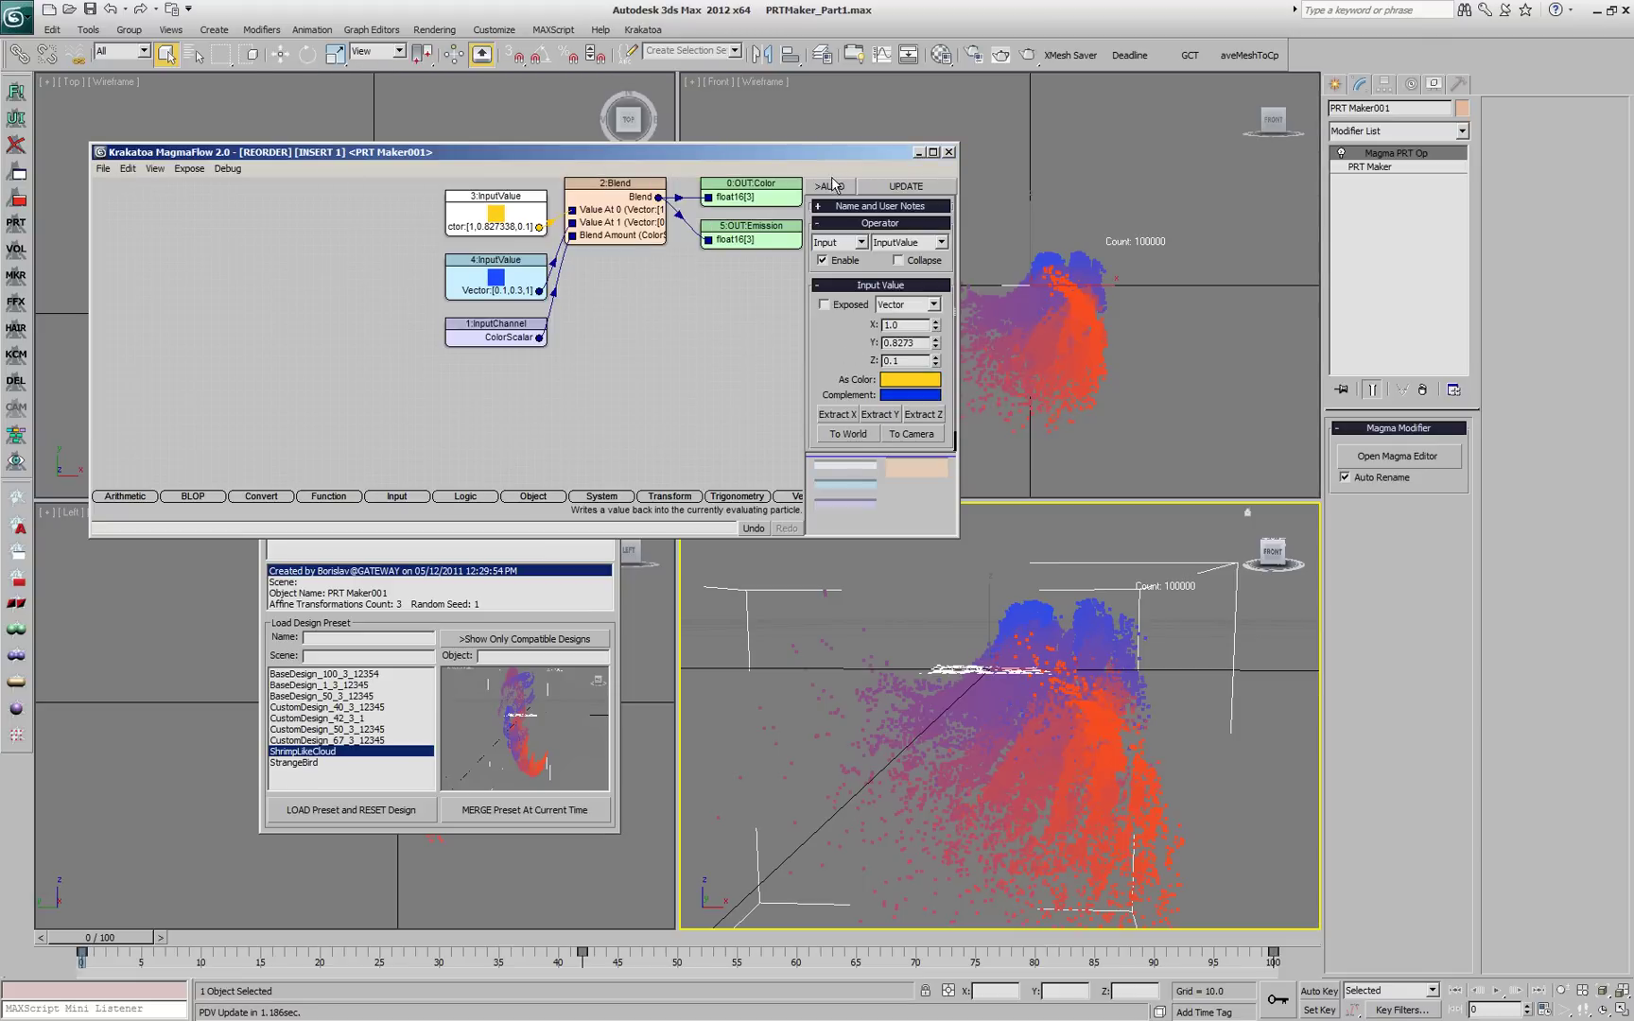
click(830, 186)
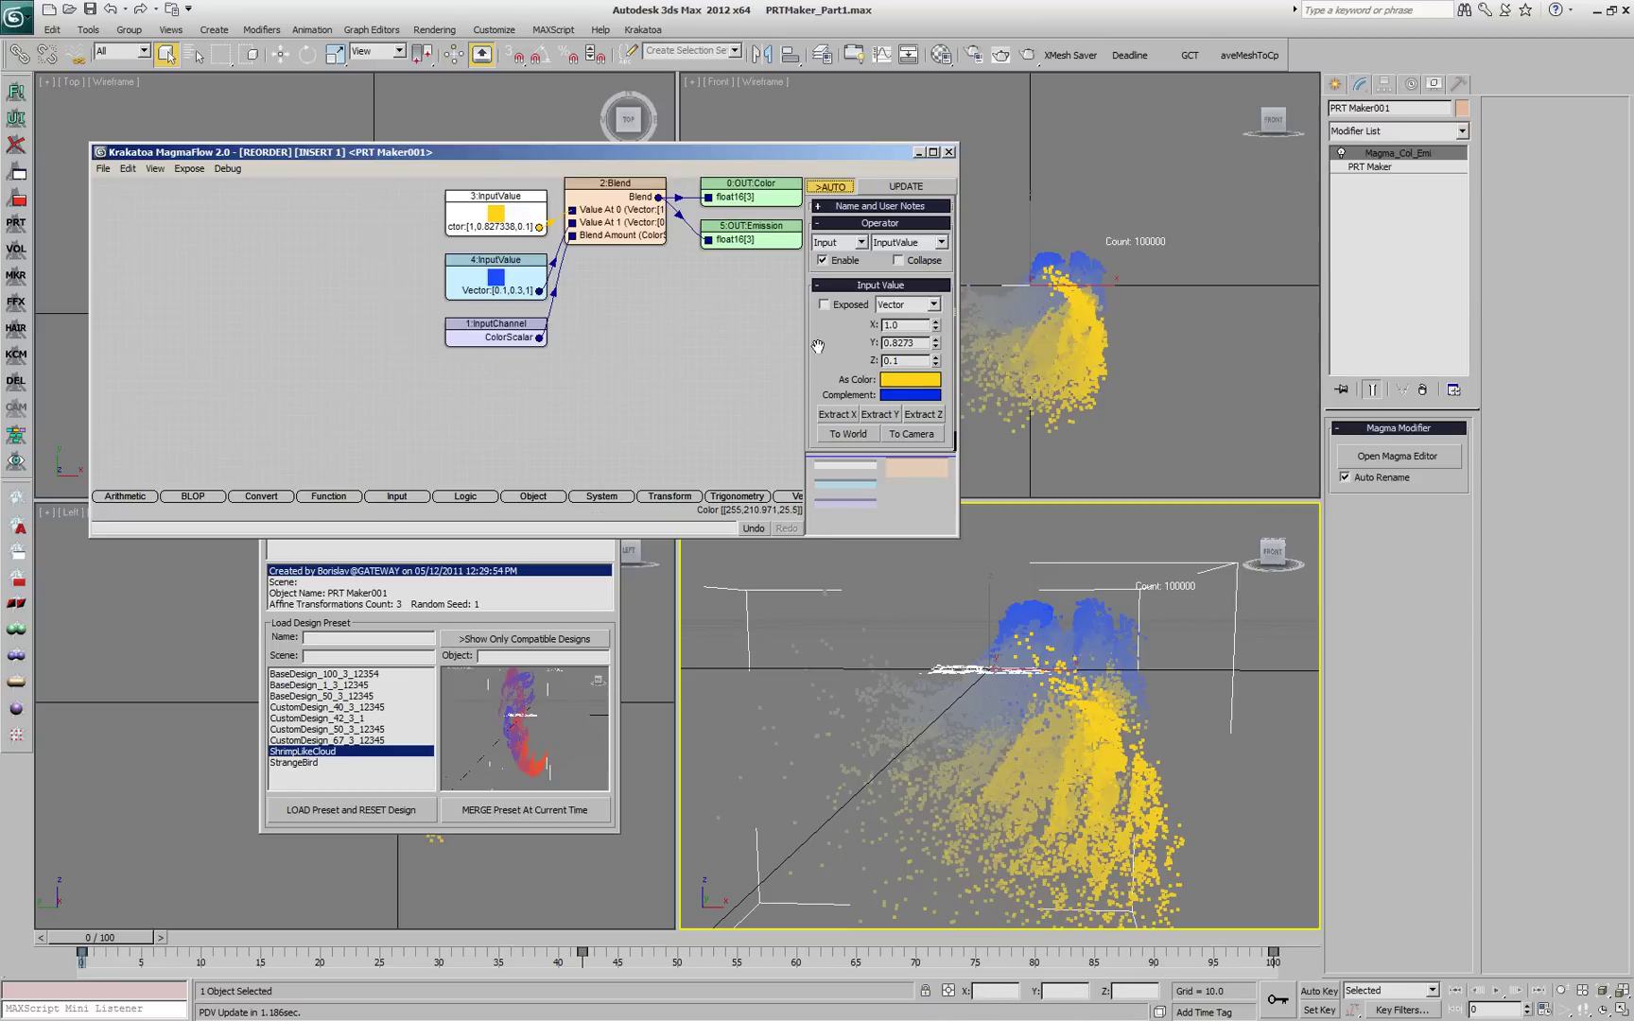
click(905, 388)
drag(629, 132, 593, 138)
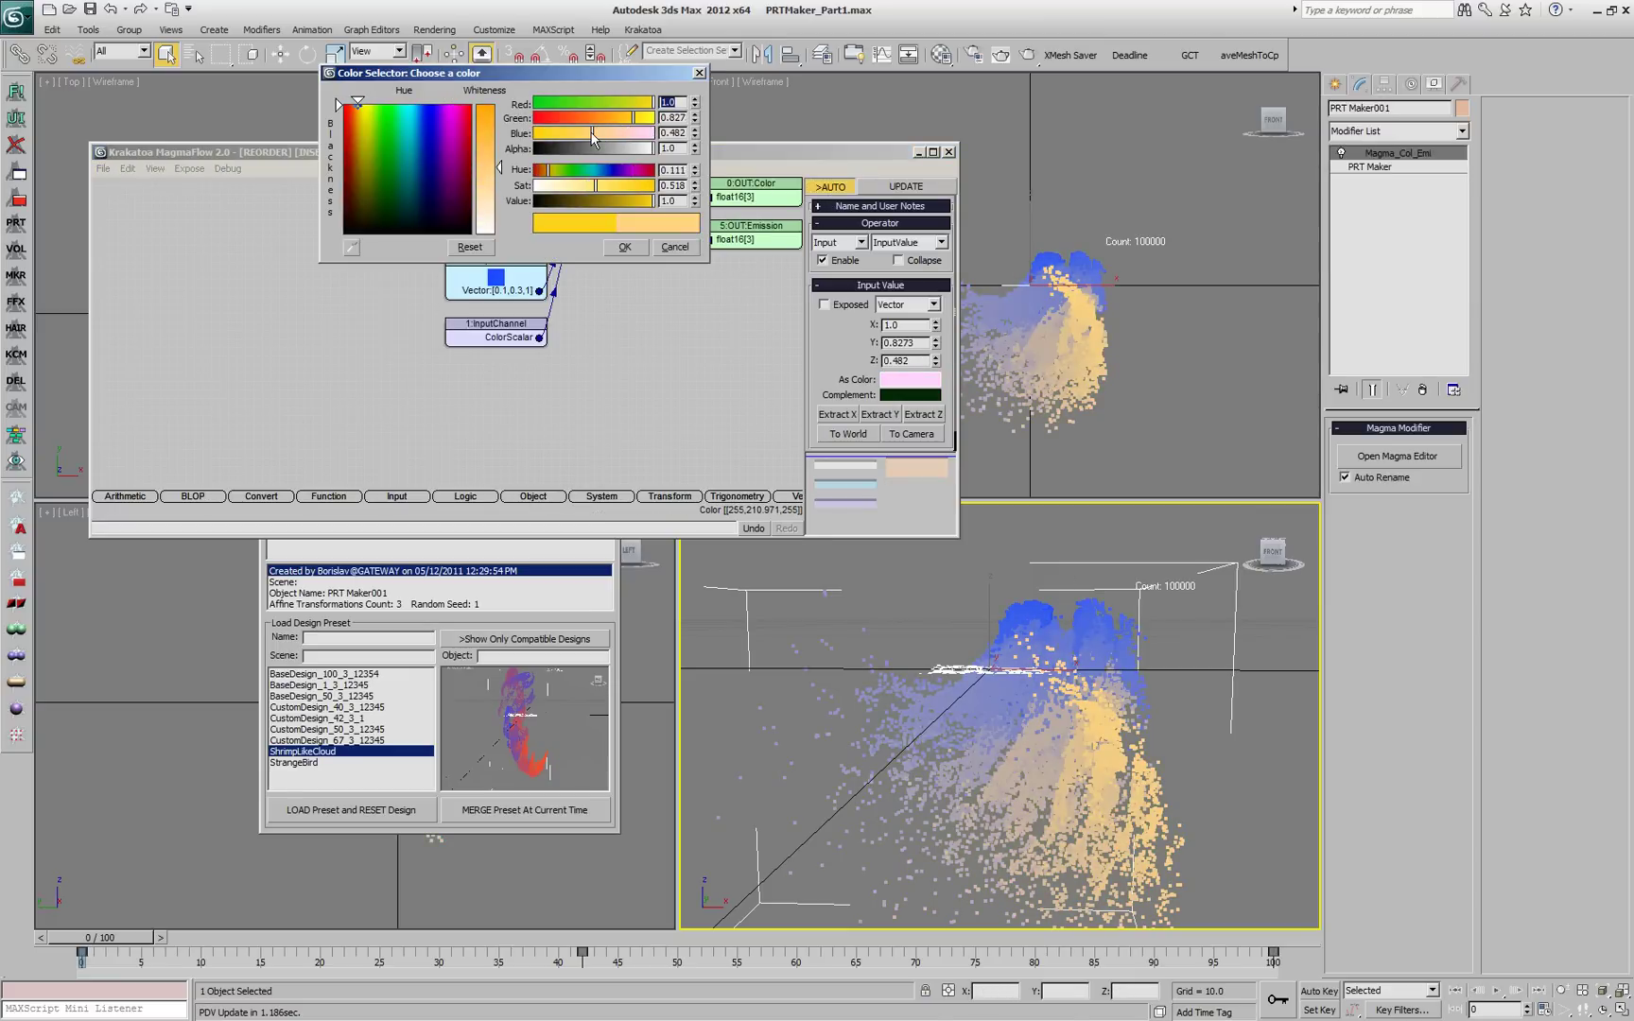
click(625, 247)
click(656, 333)
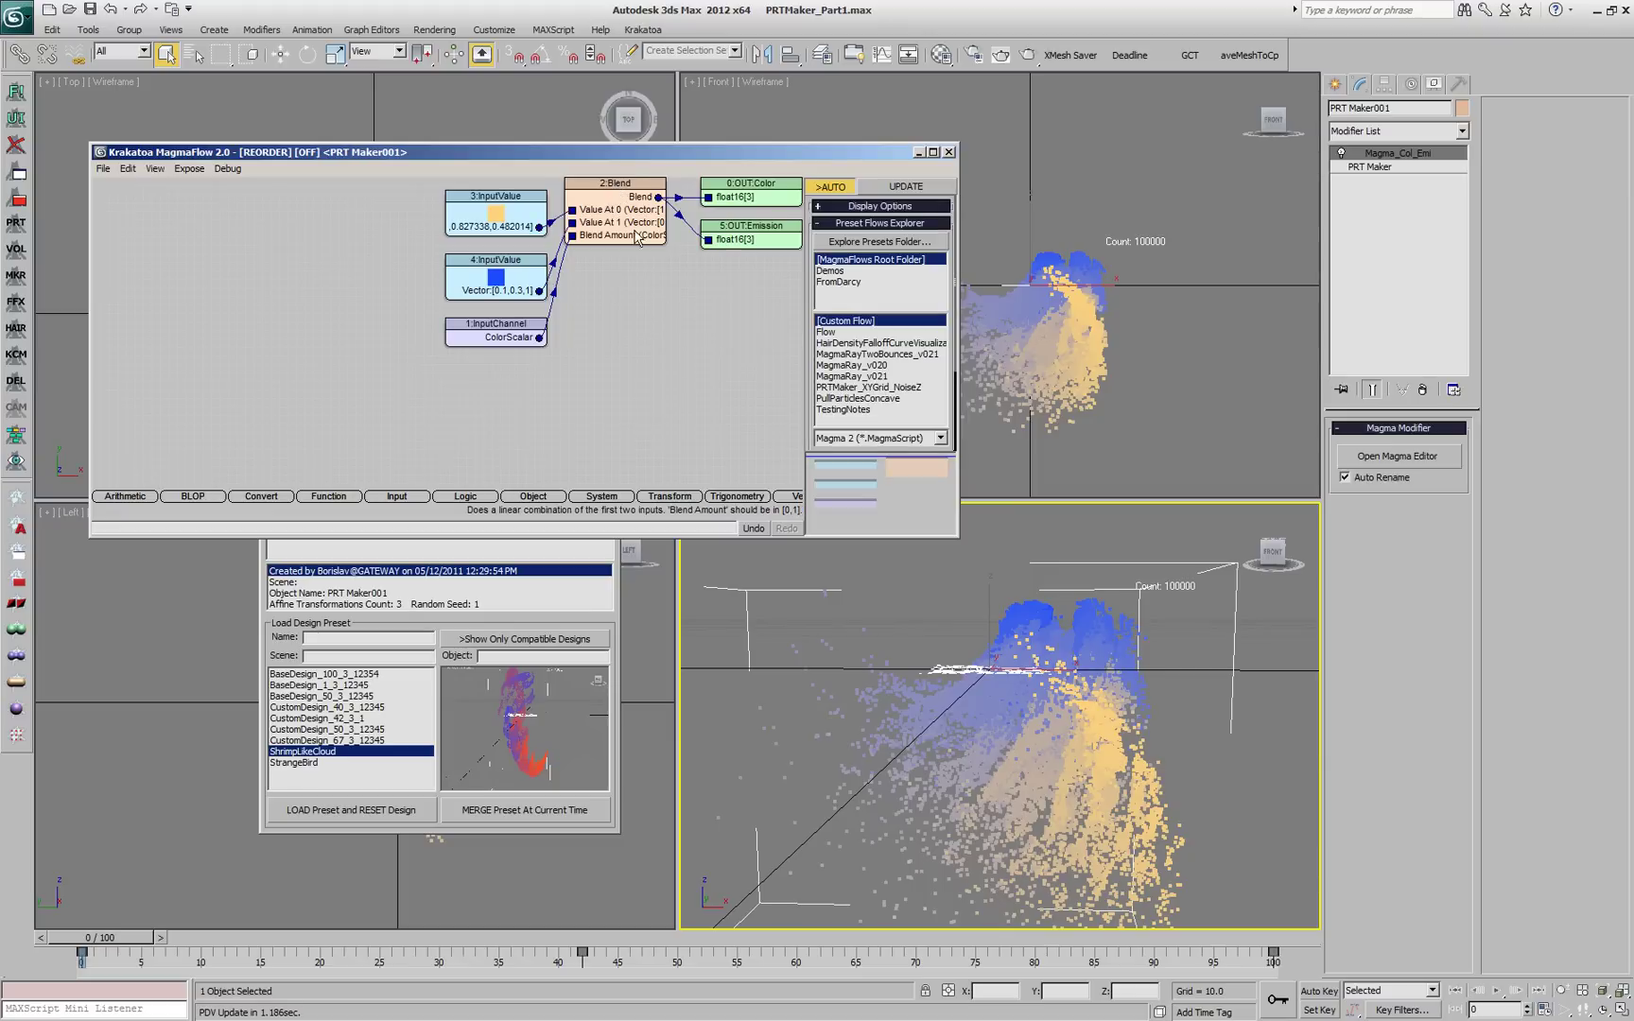
click(627, 216)
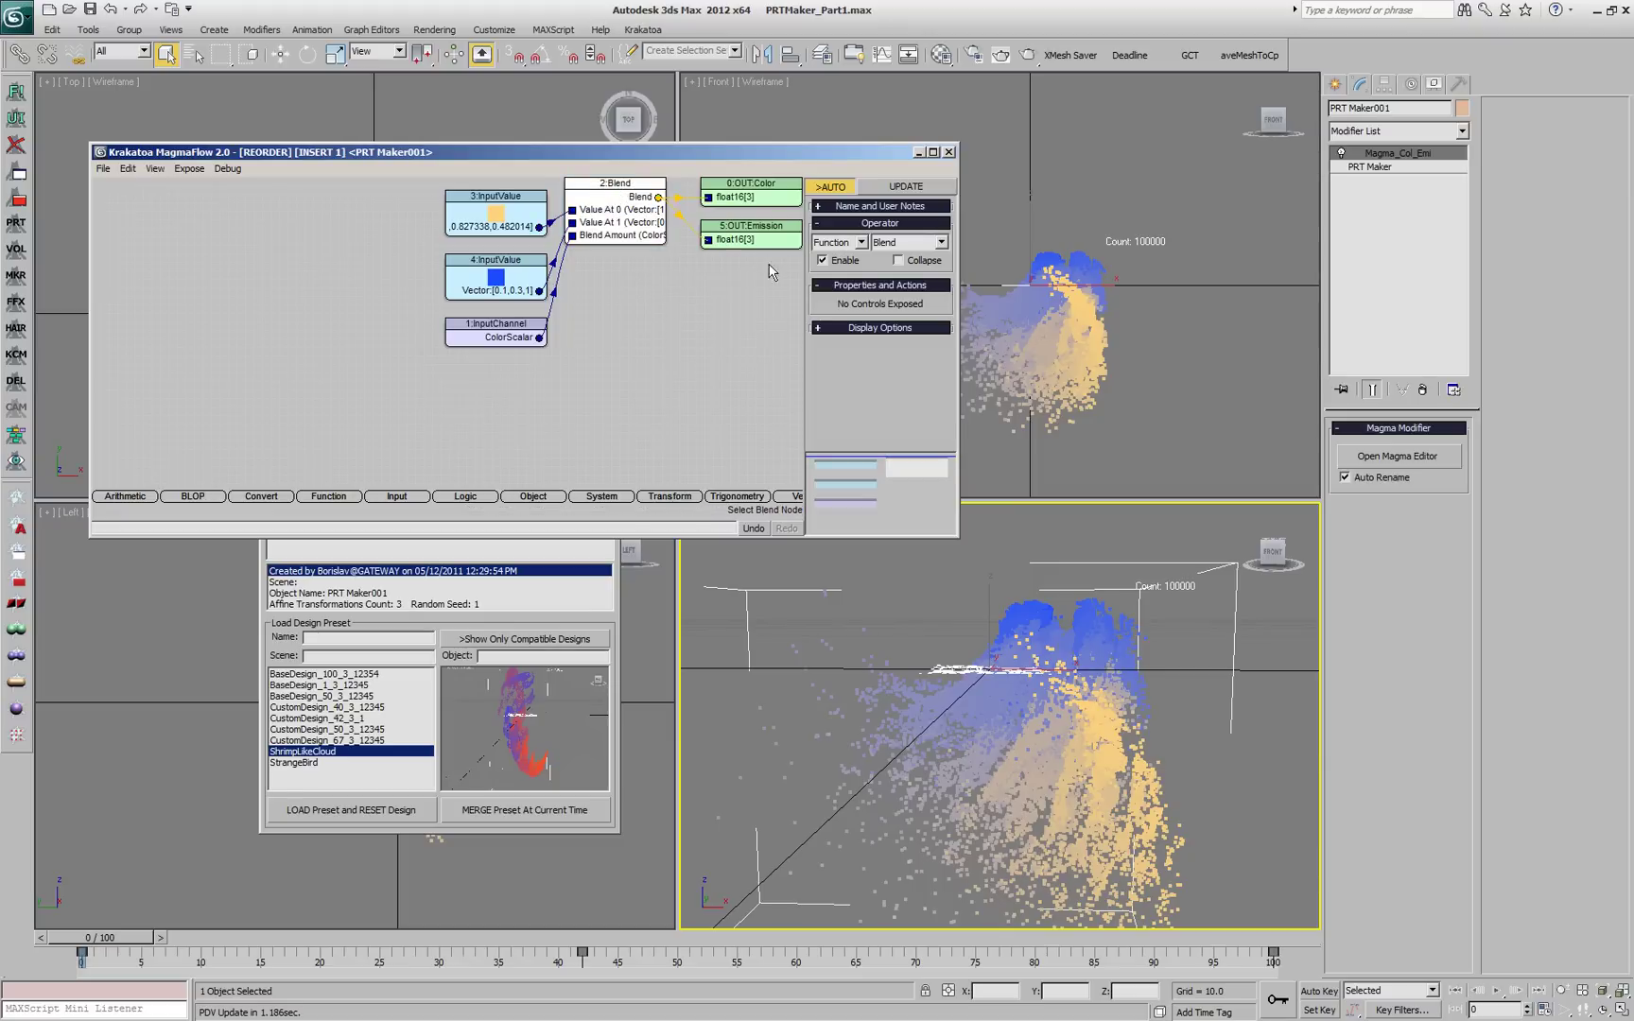
Step: Add a ThreeColorGradient BLOP with ColorScalar as Control, 3:InputValue as Color1, 4:InputValue as Color2
click(215, 503)
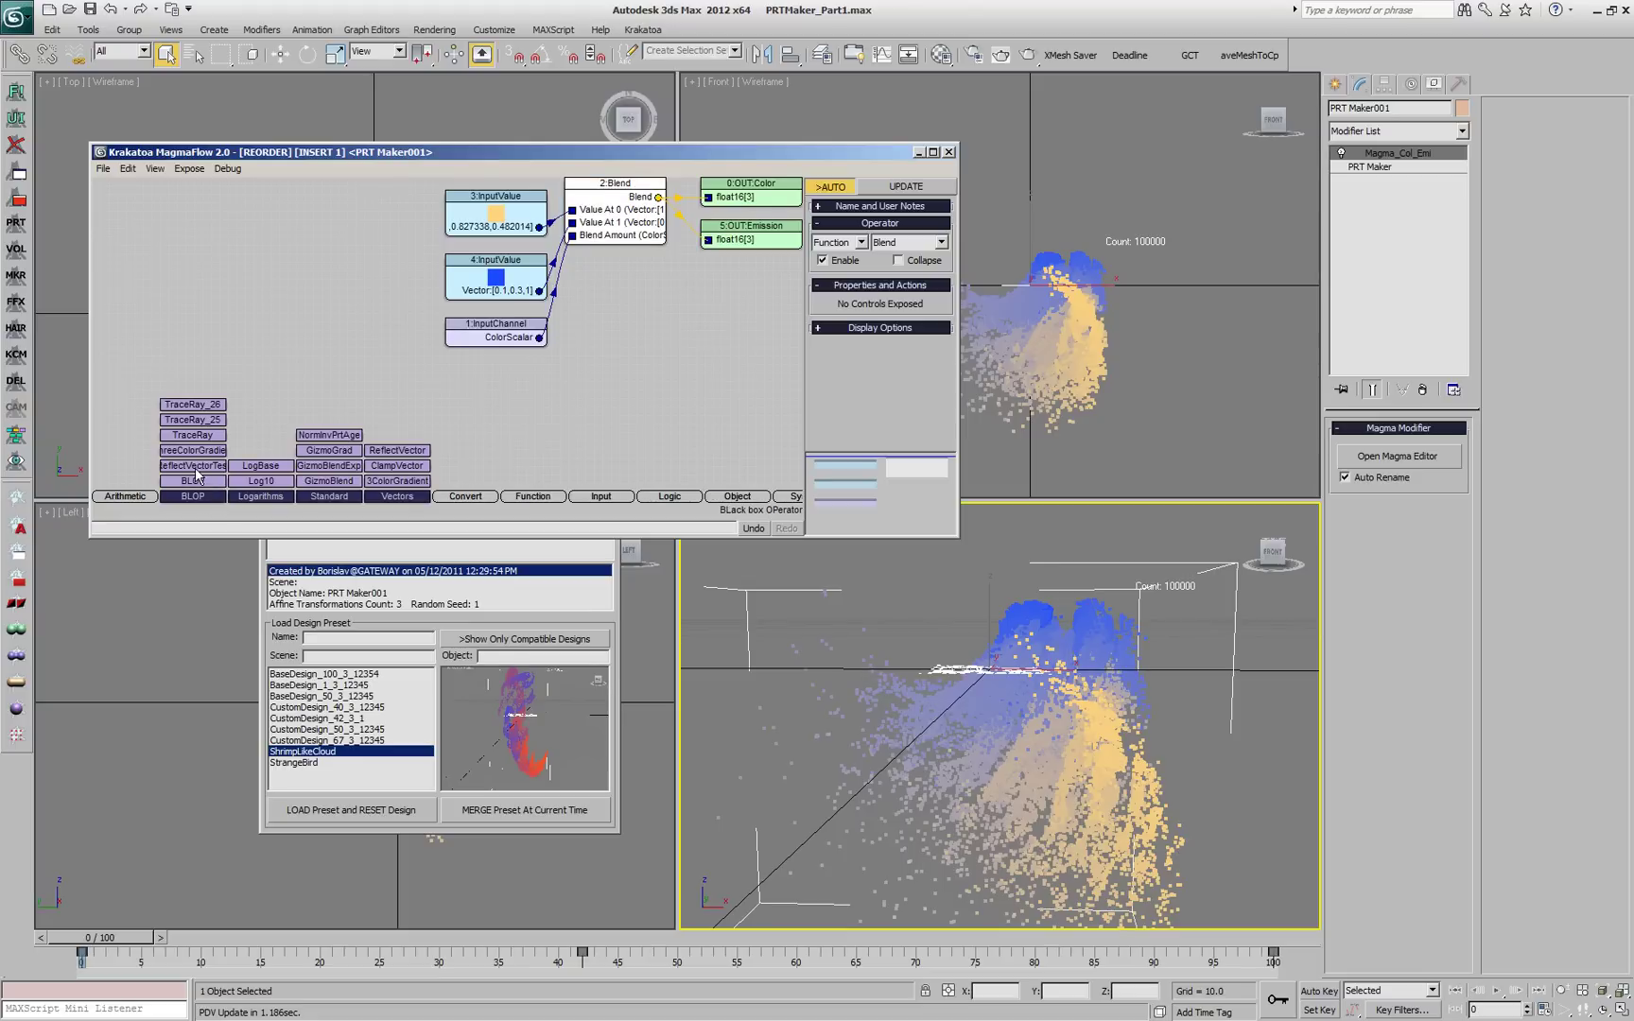
drag(193, 451, 398, 333)
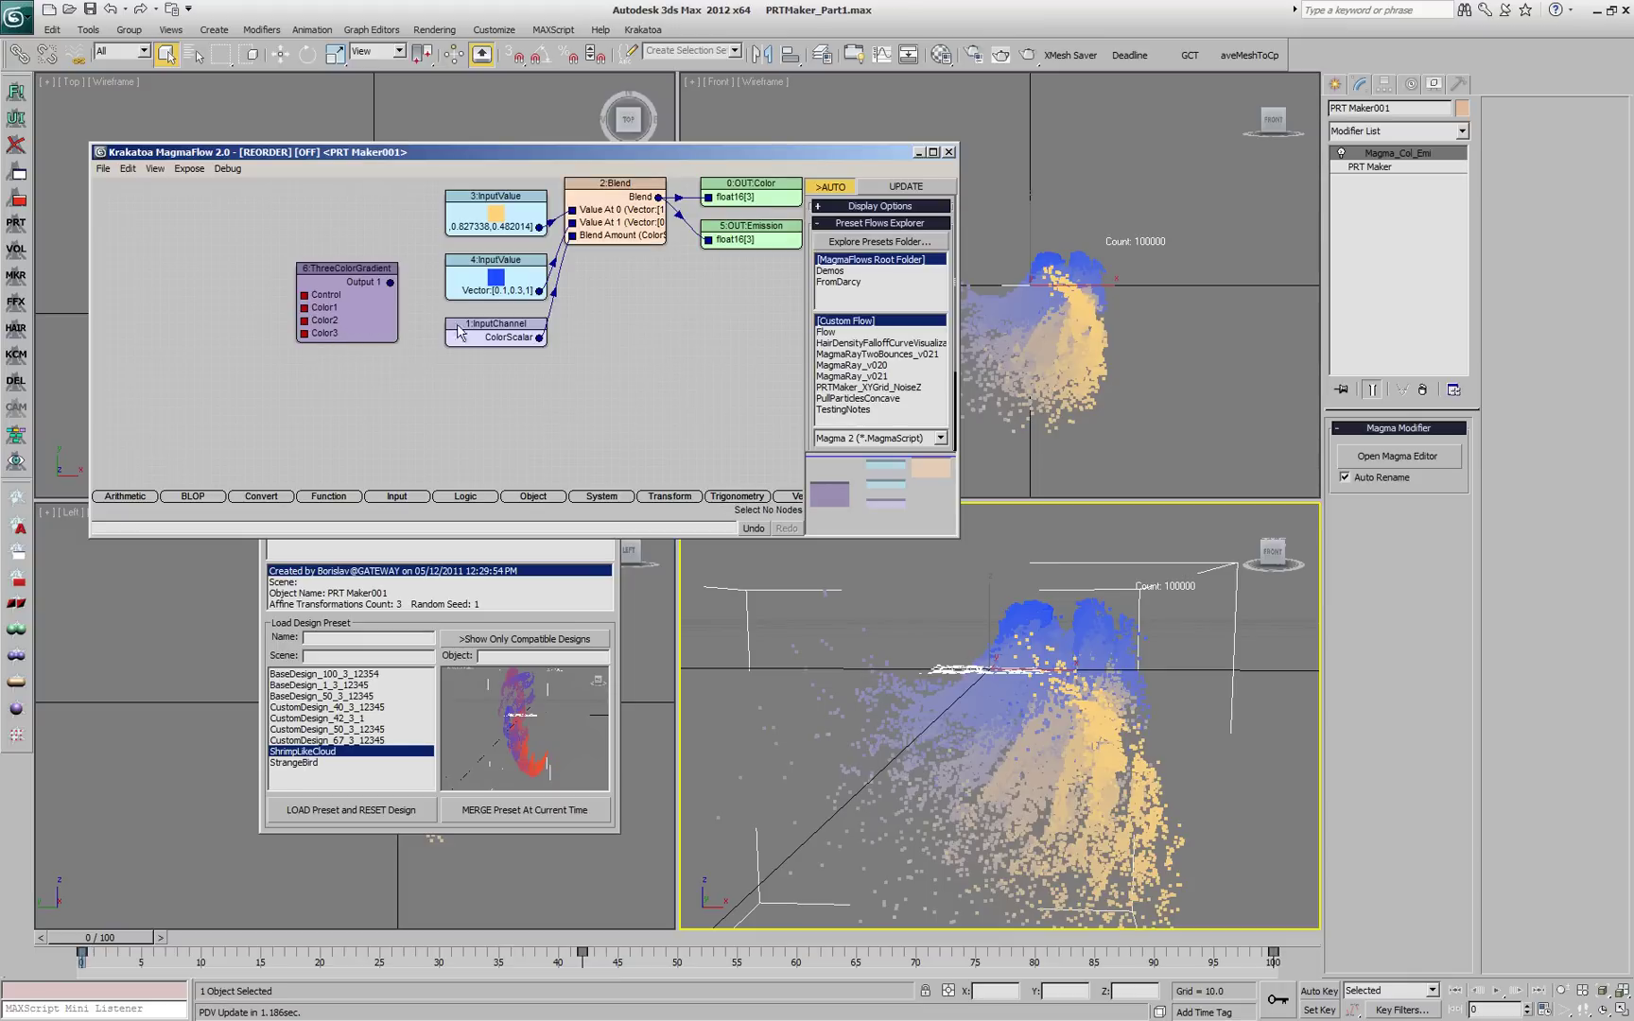
drag(539, 338, 304, 295)
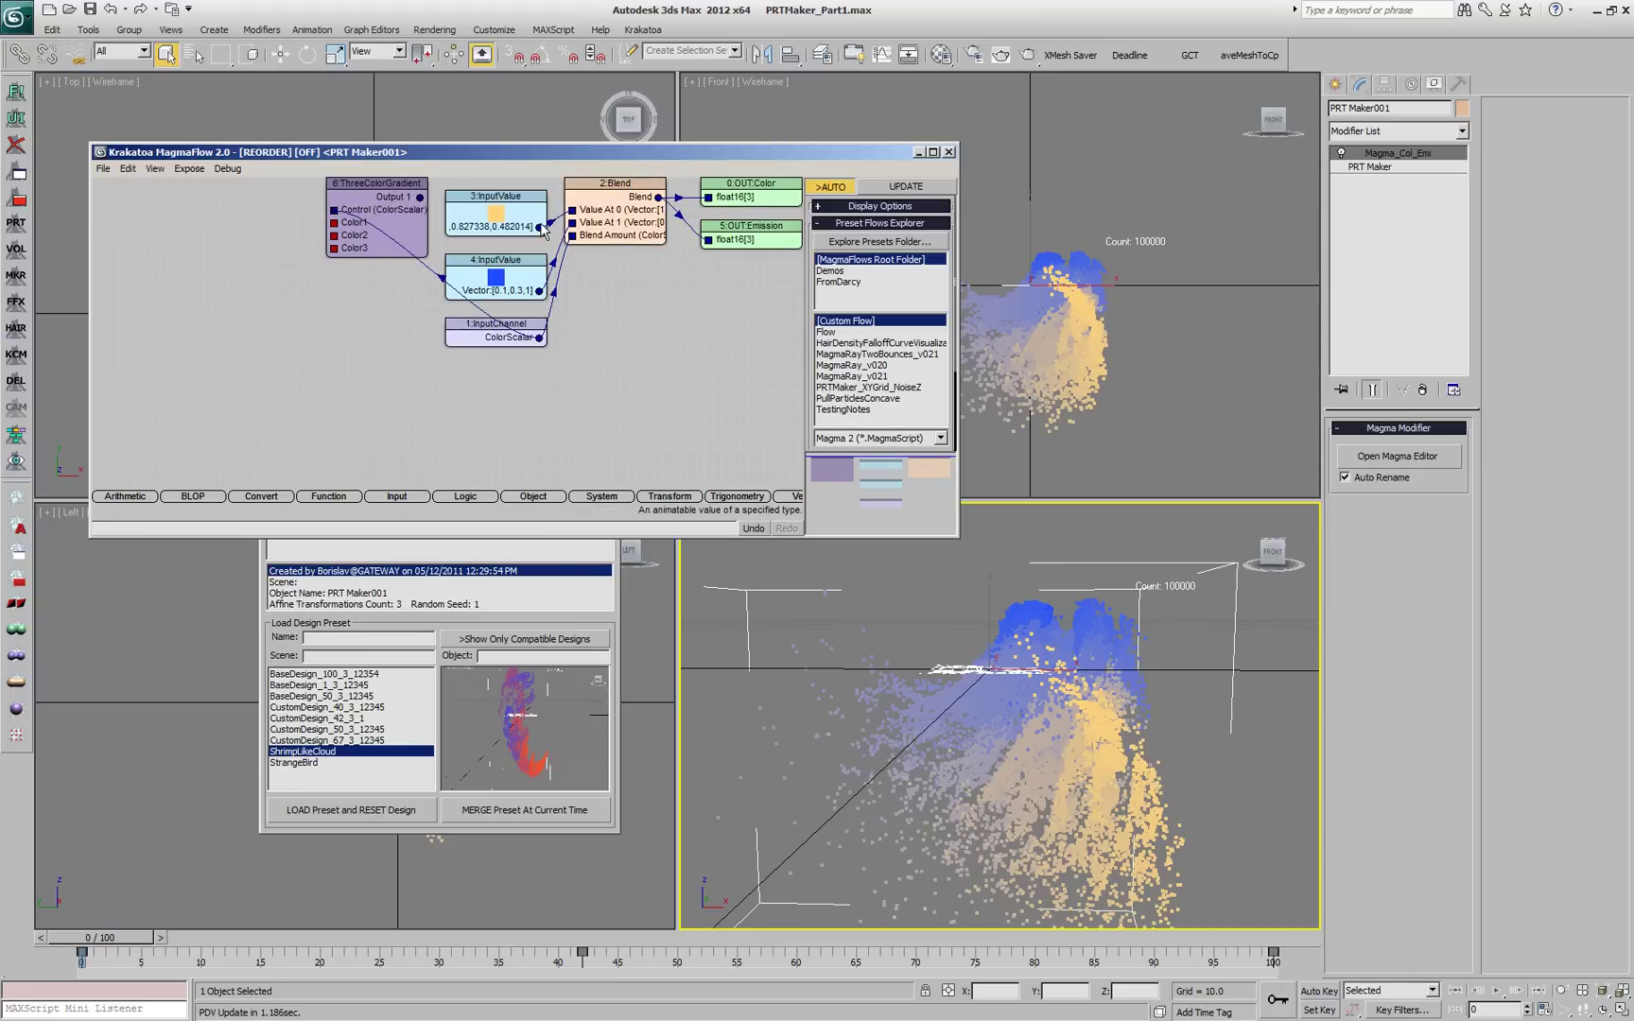
drag(539, 227, 334, 227)
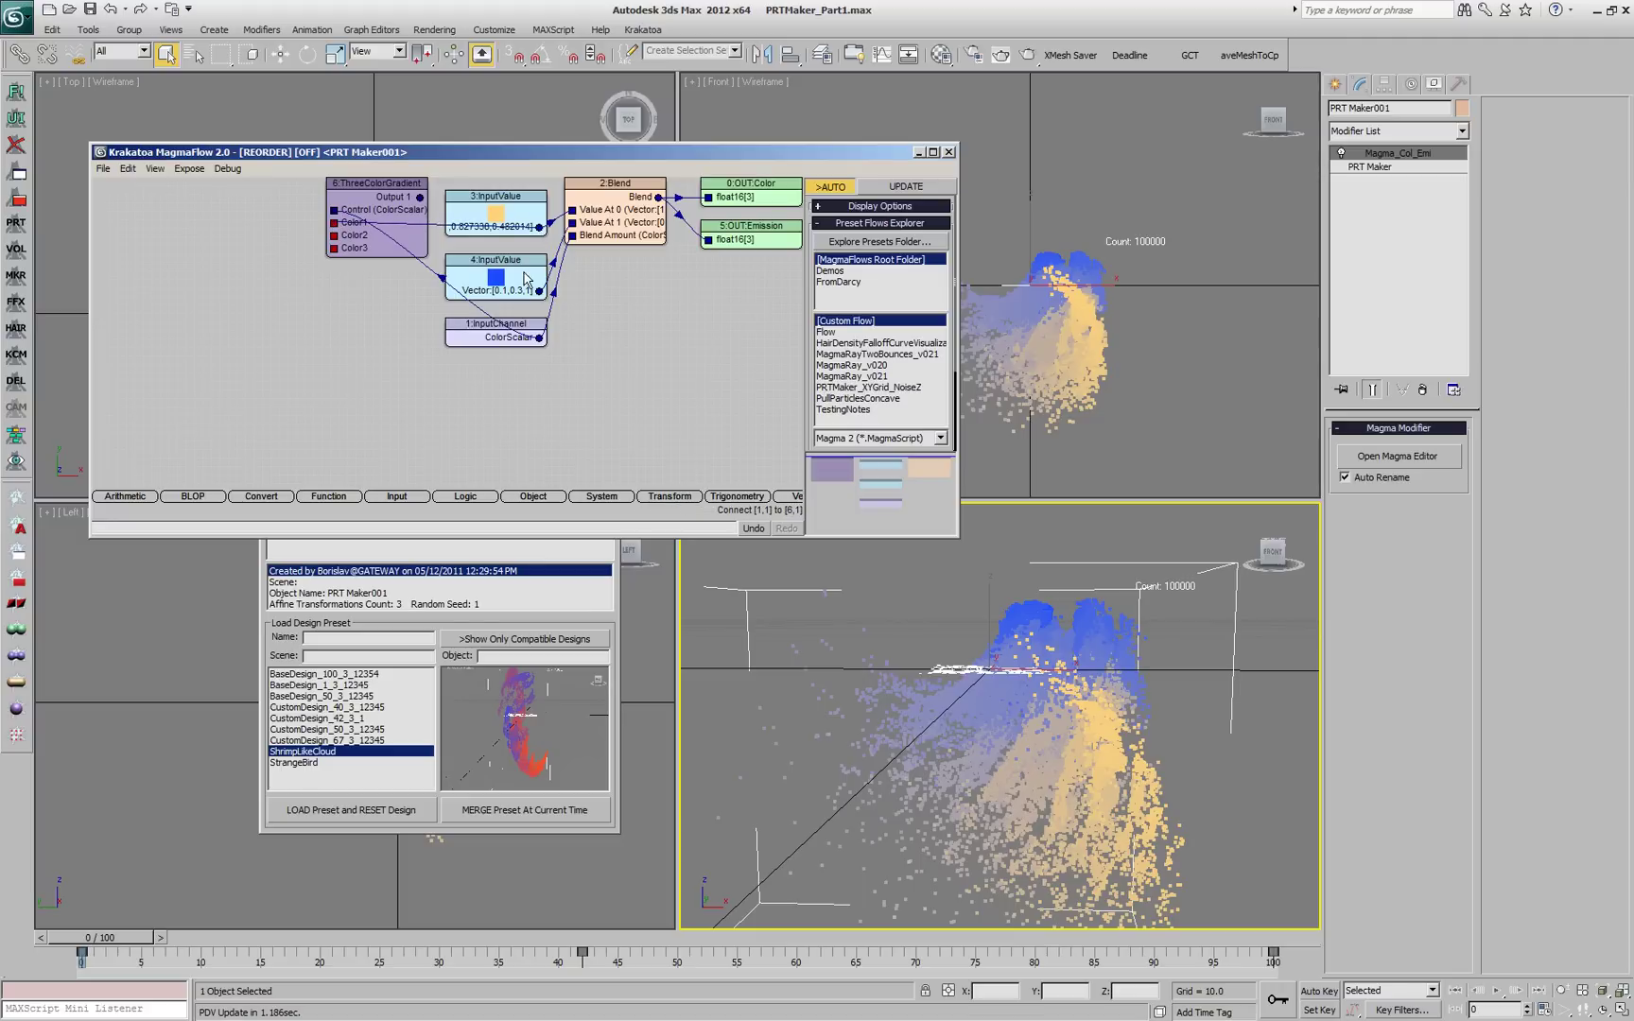
drag(539, 291, 227, 305)
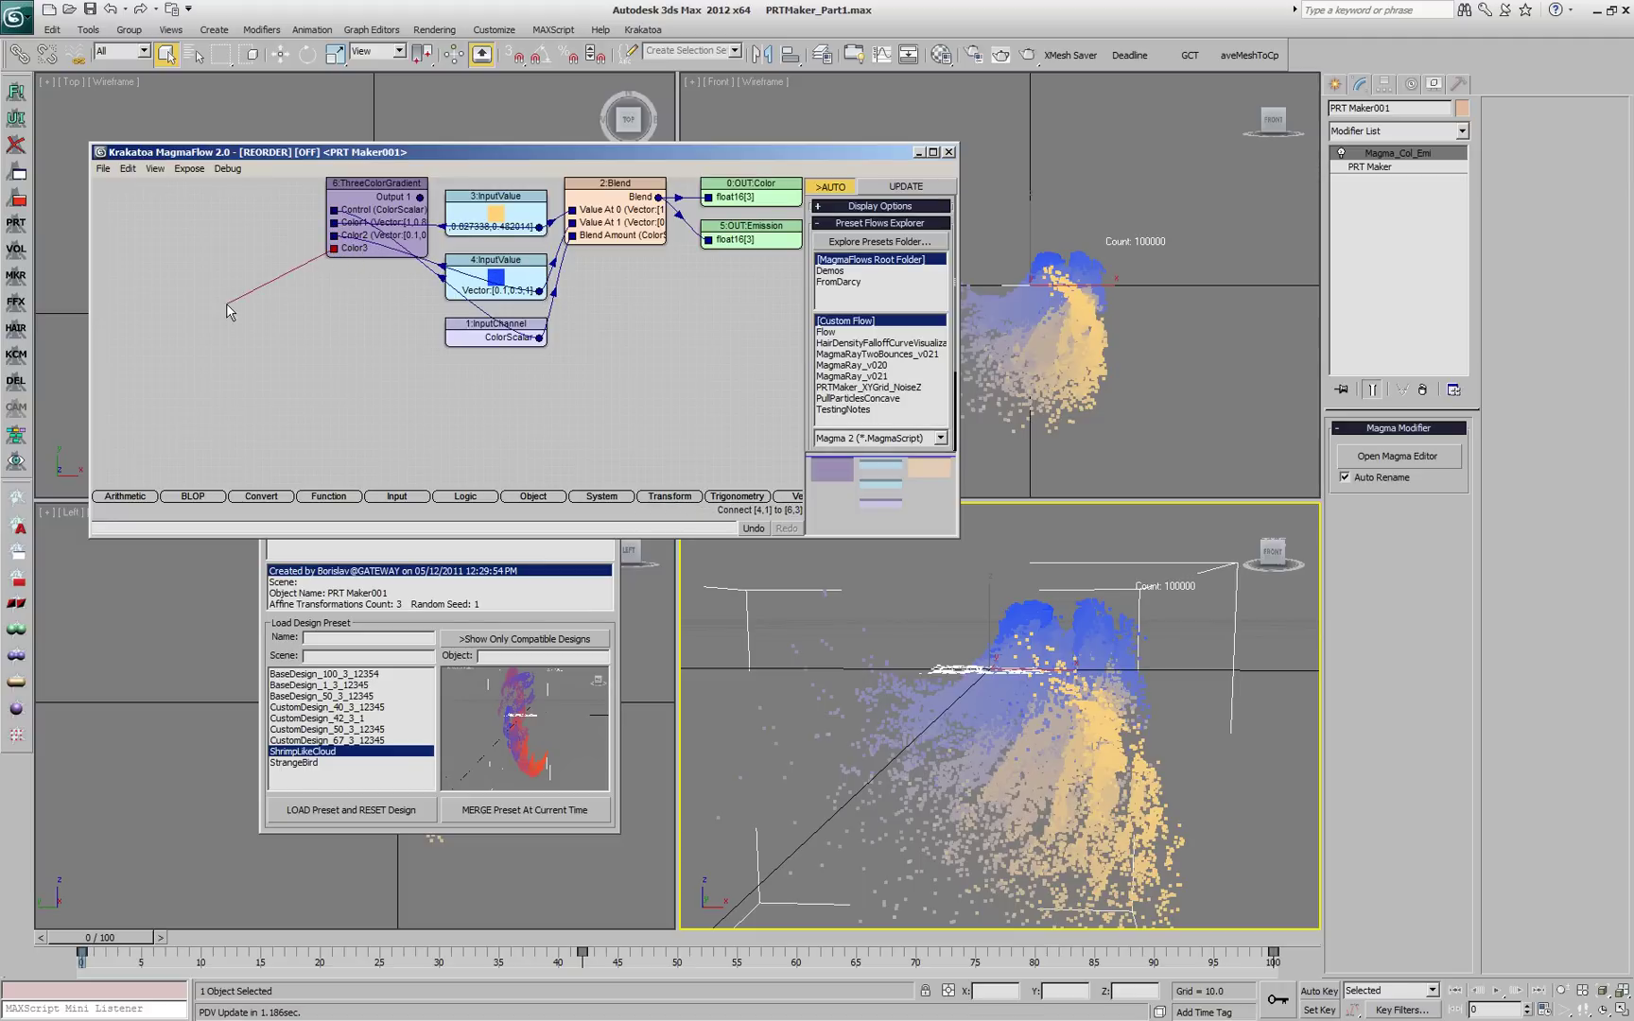
Step: Feed the gradient's Color3 from a new vector input value set to pure red [1,0,0]
mouse_move(273, 371)
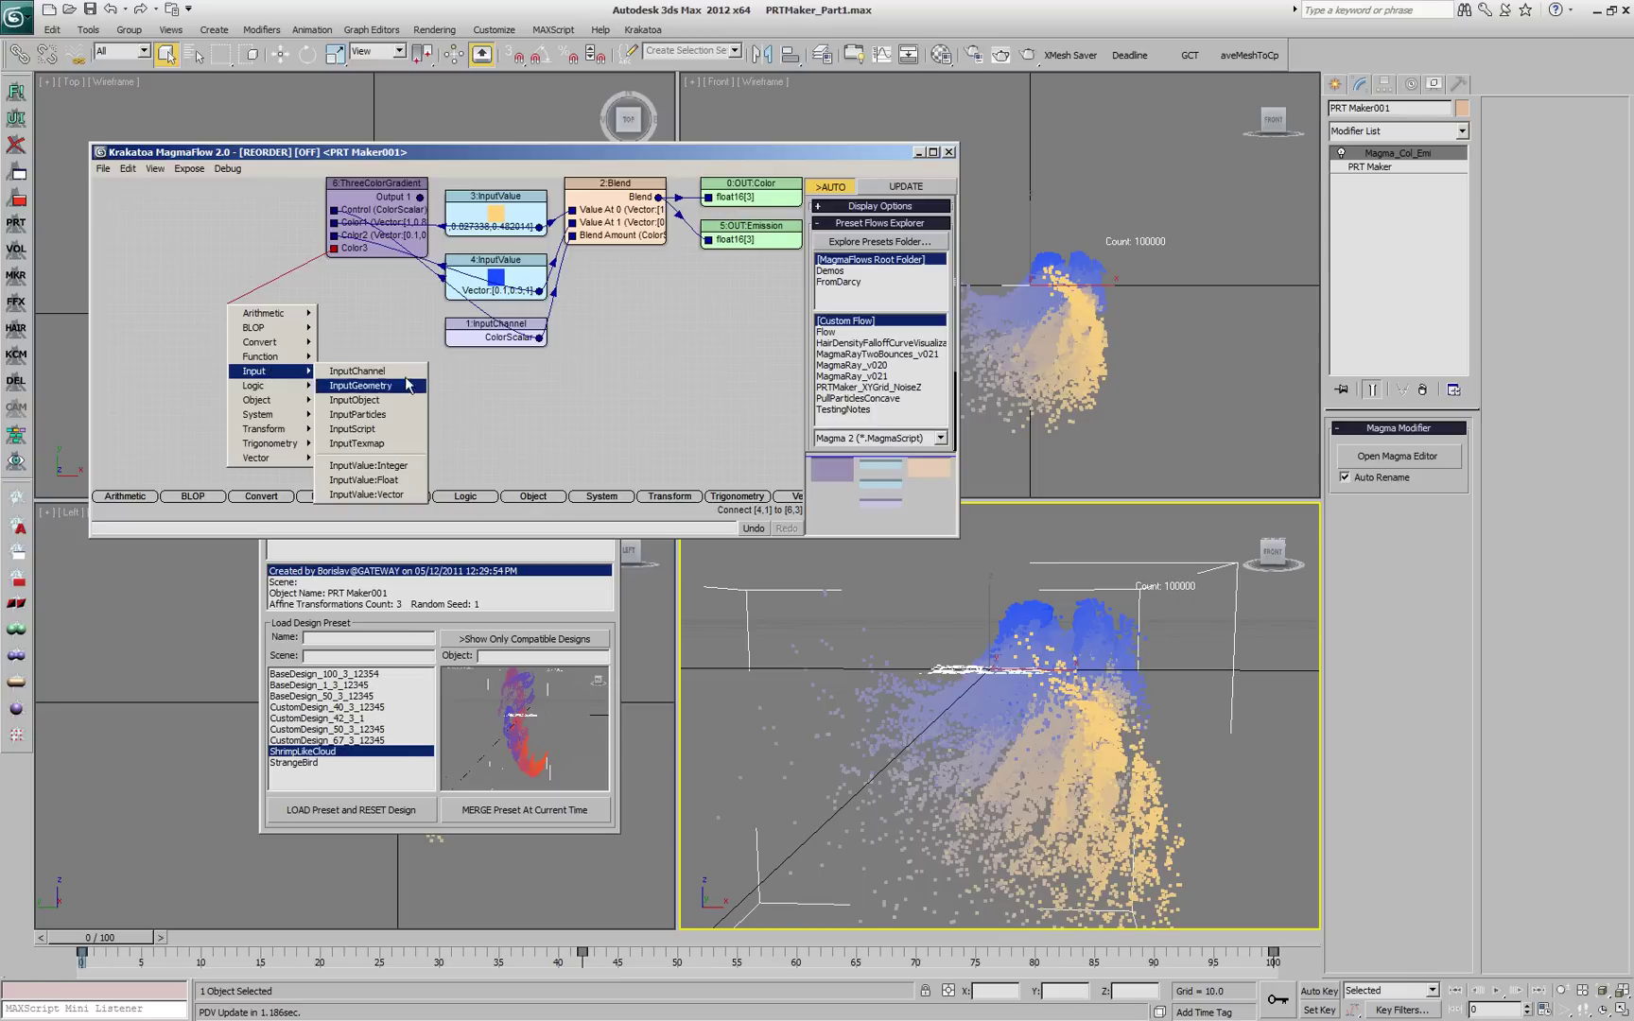
click(393, 494)
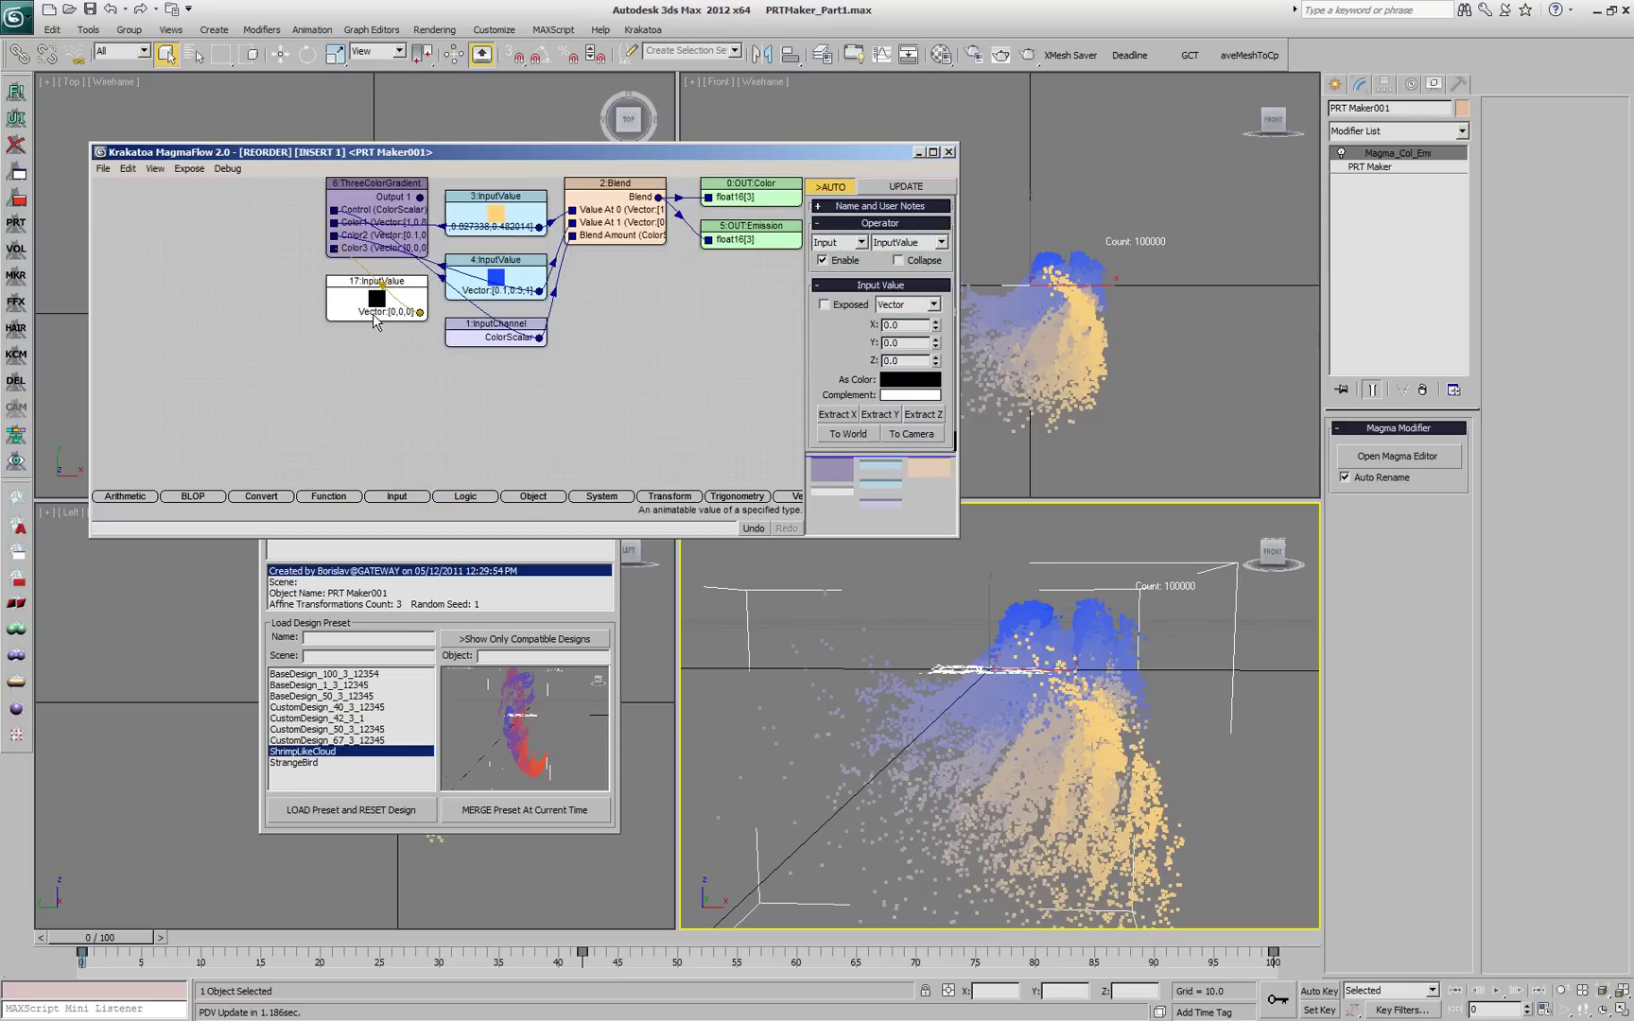
click(906, 380)
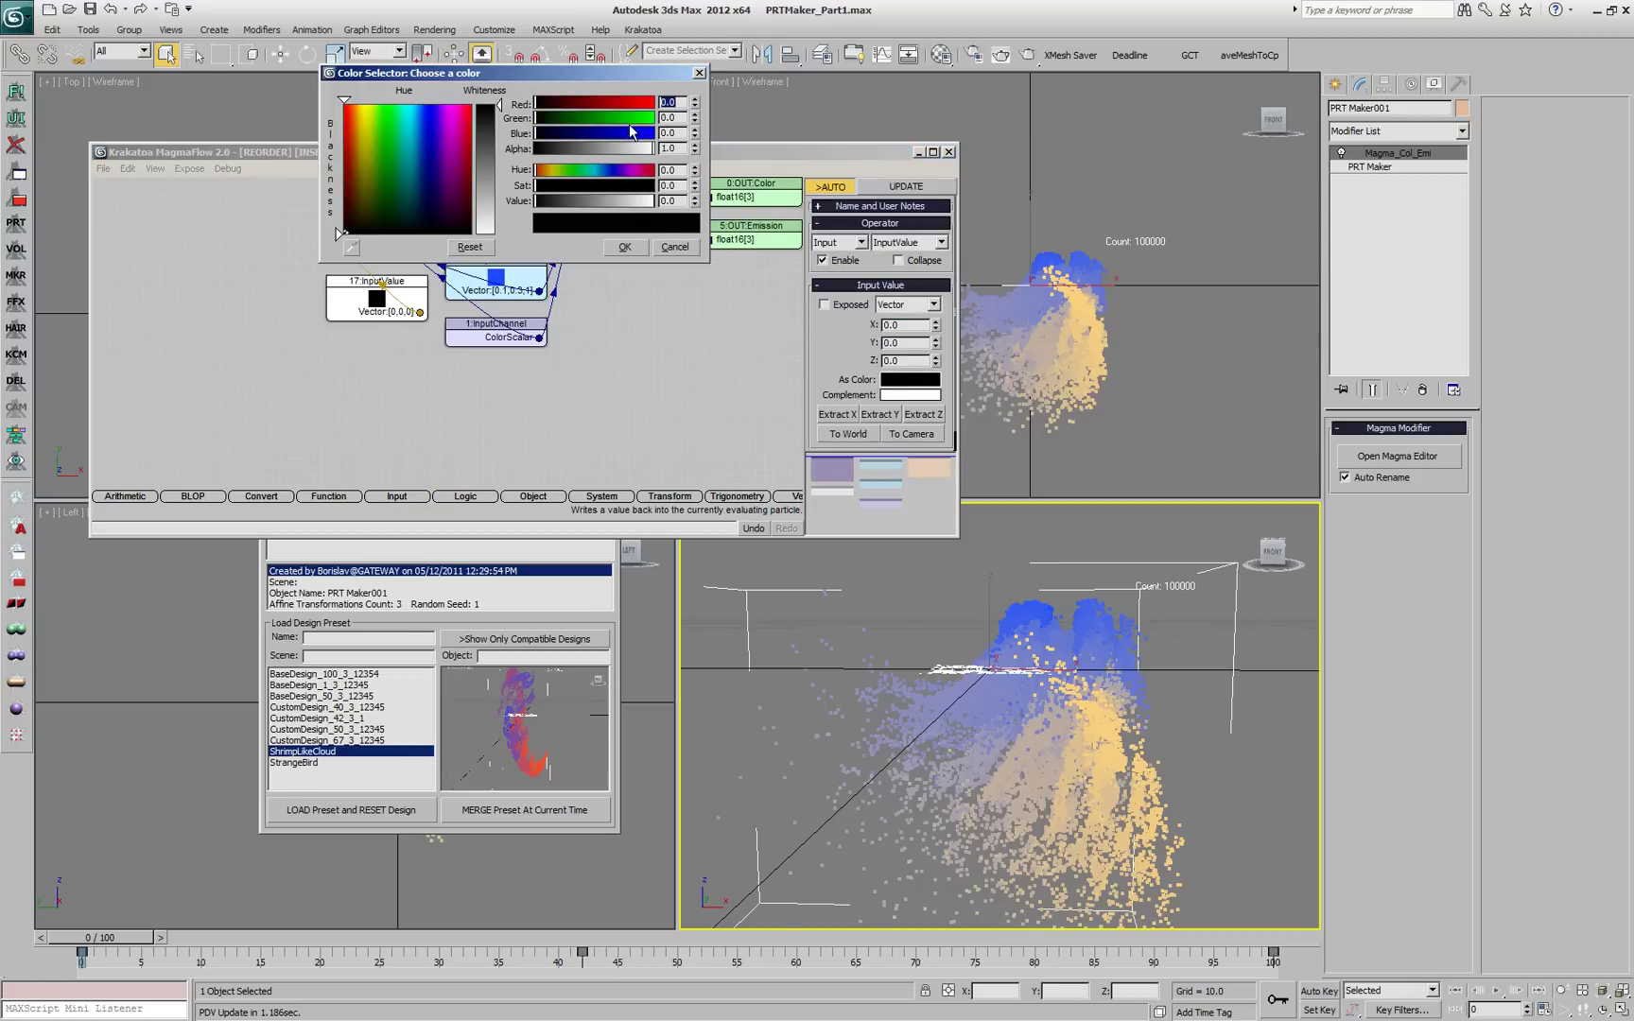
drag(634, 107, 655, 102)
click(625, 247)
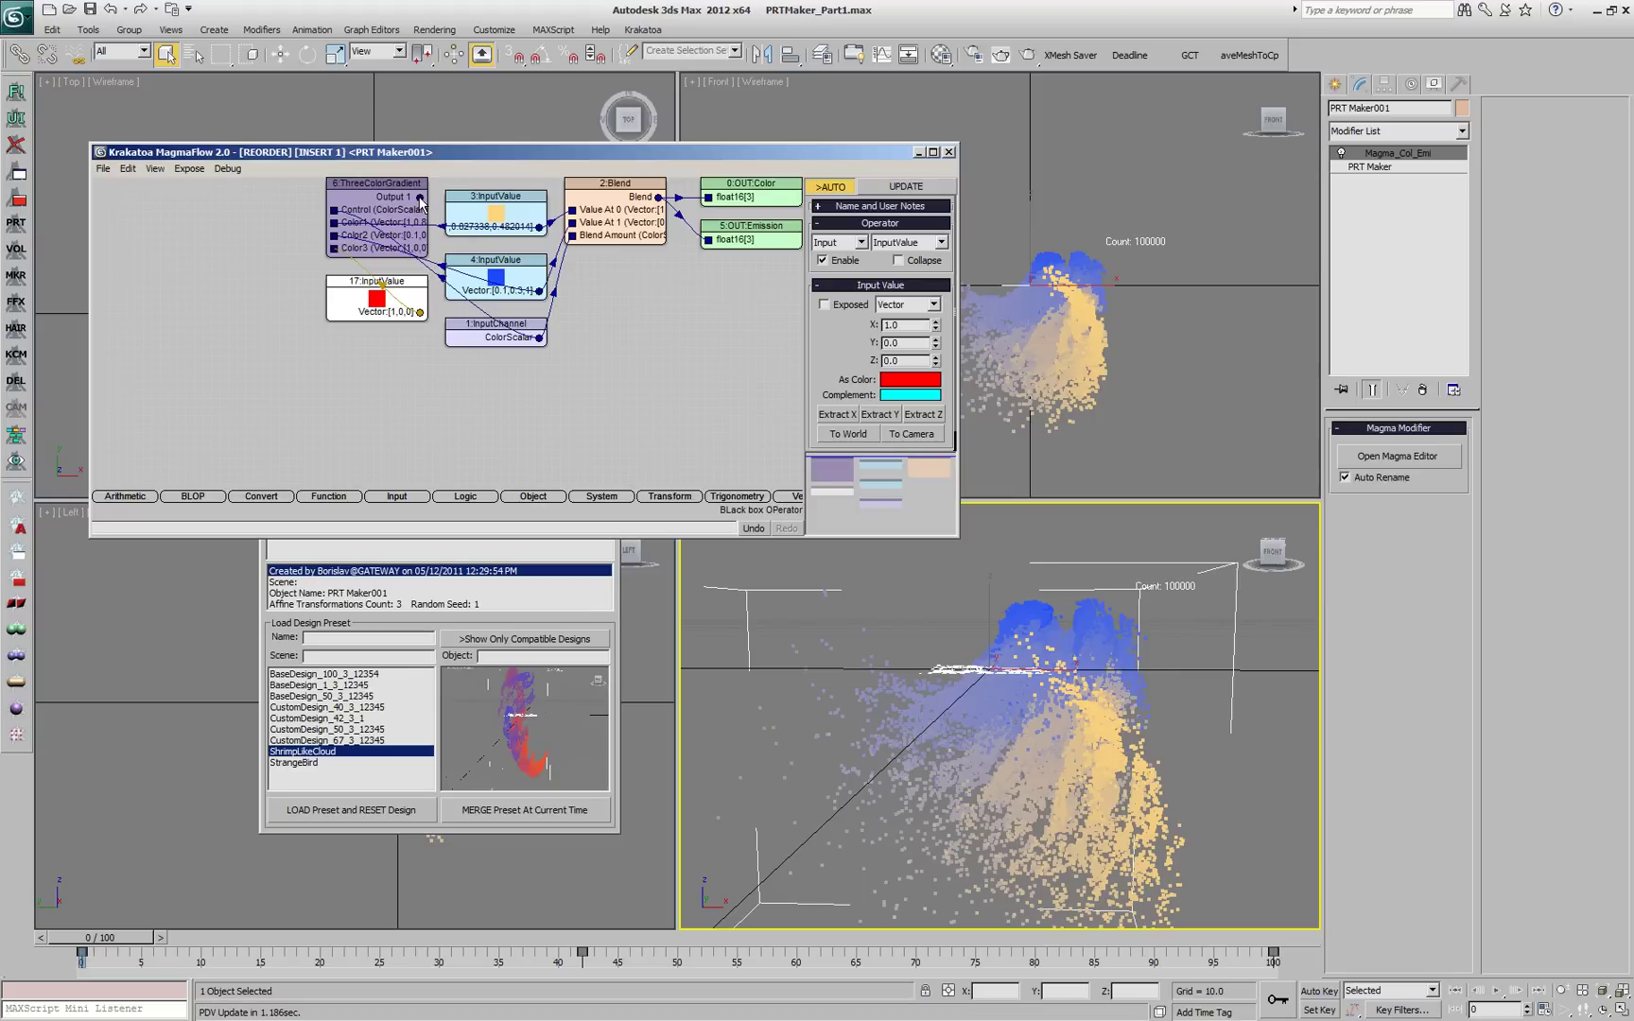
Step: Wire the gradient output to OUT:Color and OUT:Emission and delete the old Blend node
drag(421, 198, 710, 198)
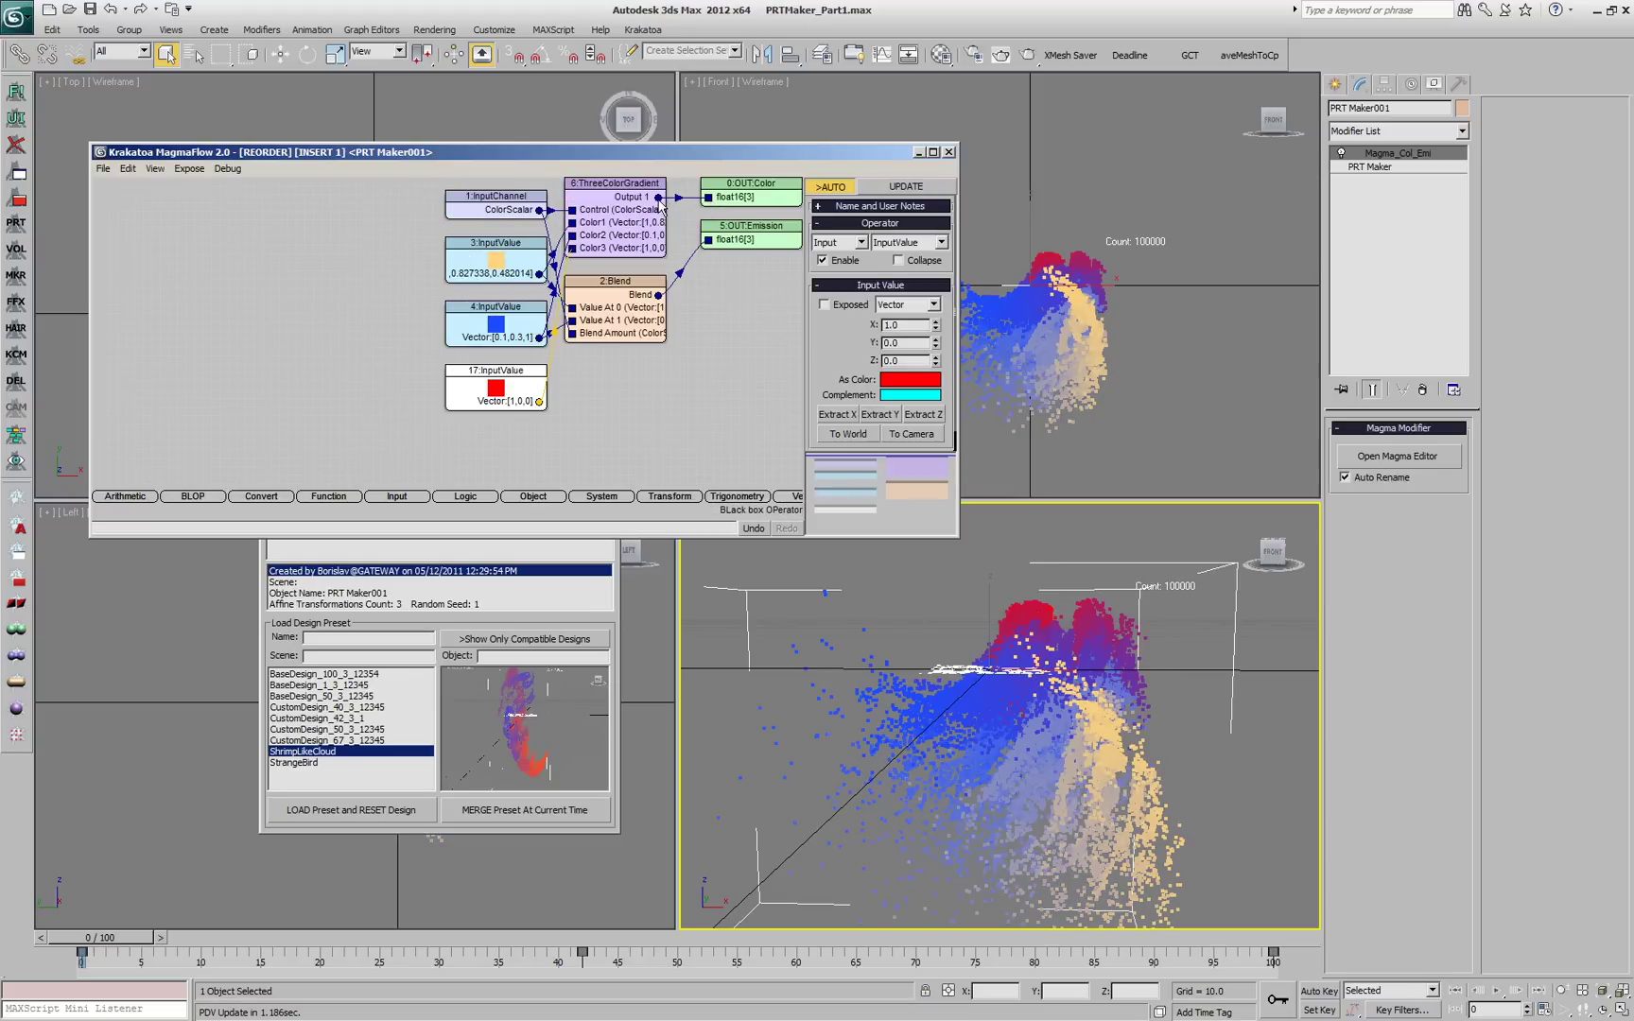
drag(659, 201, 710, 242)
click(401, 217)
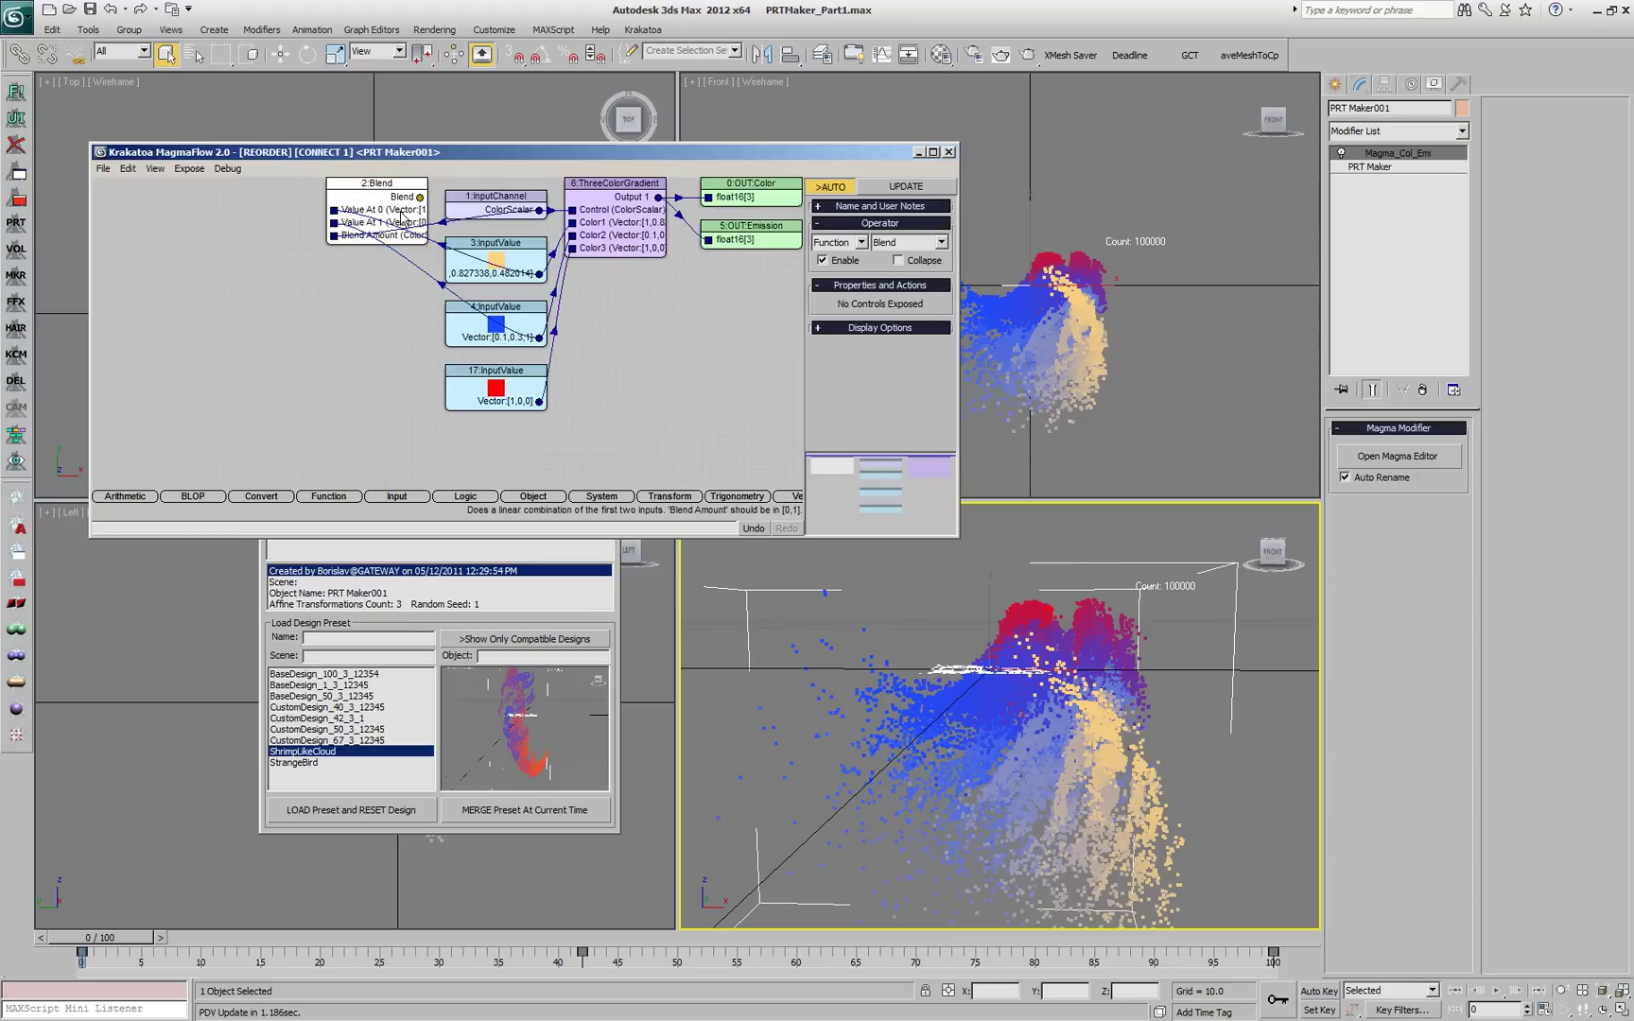
key(Delete)
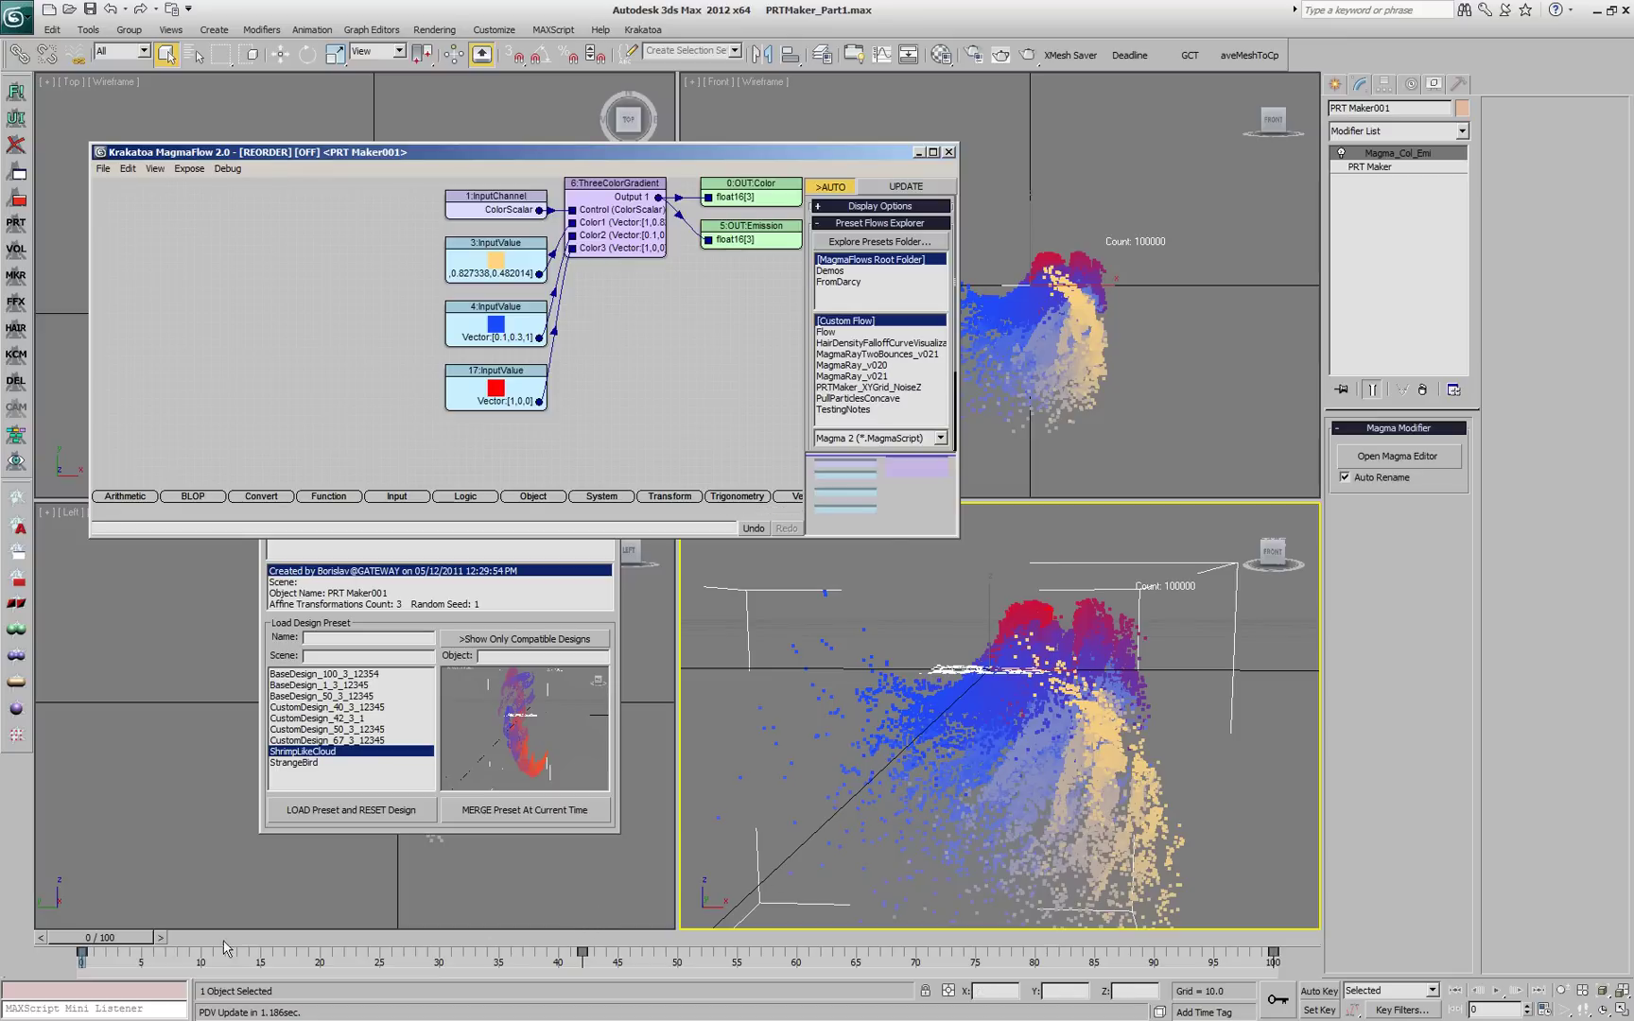
Step: Return the animation to frame 0 and delete the ThreeColorGradient node from the Magma flow
drag(132, 943, 1430, 934)
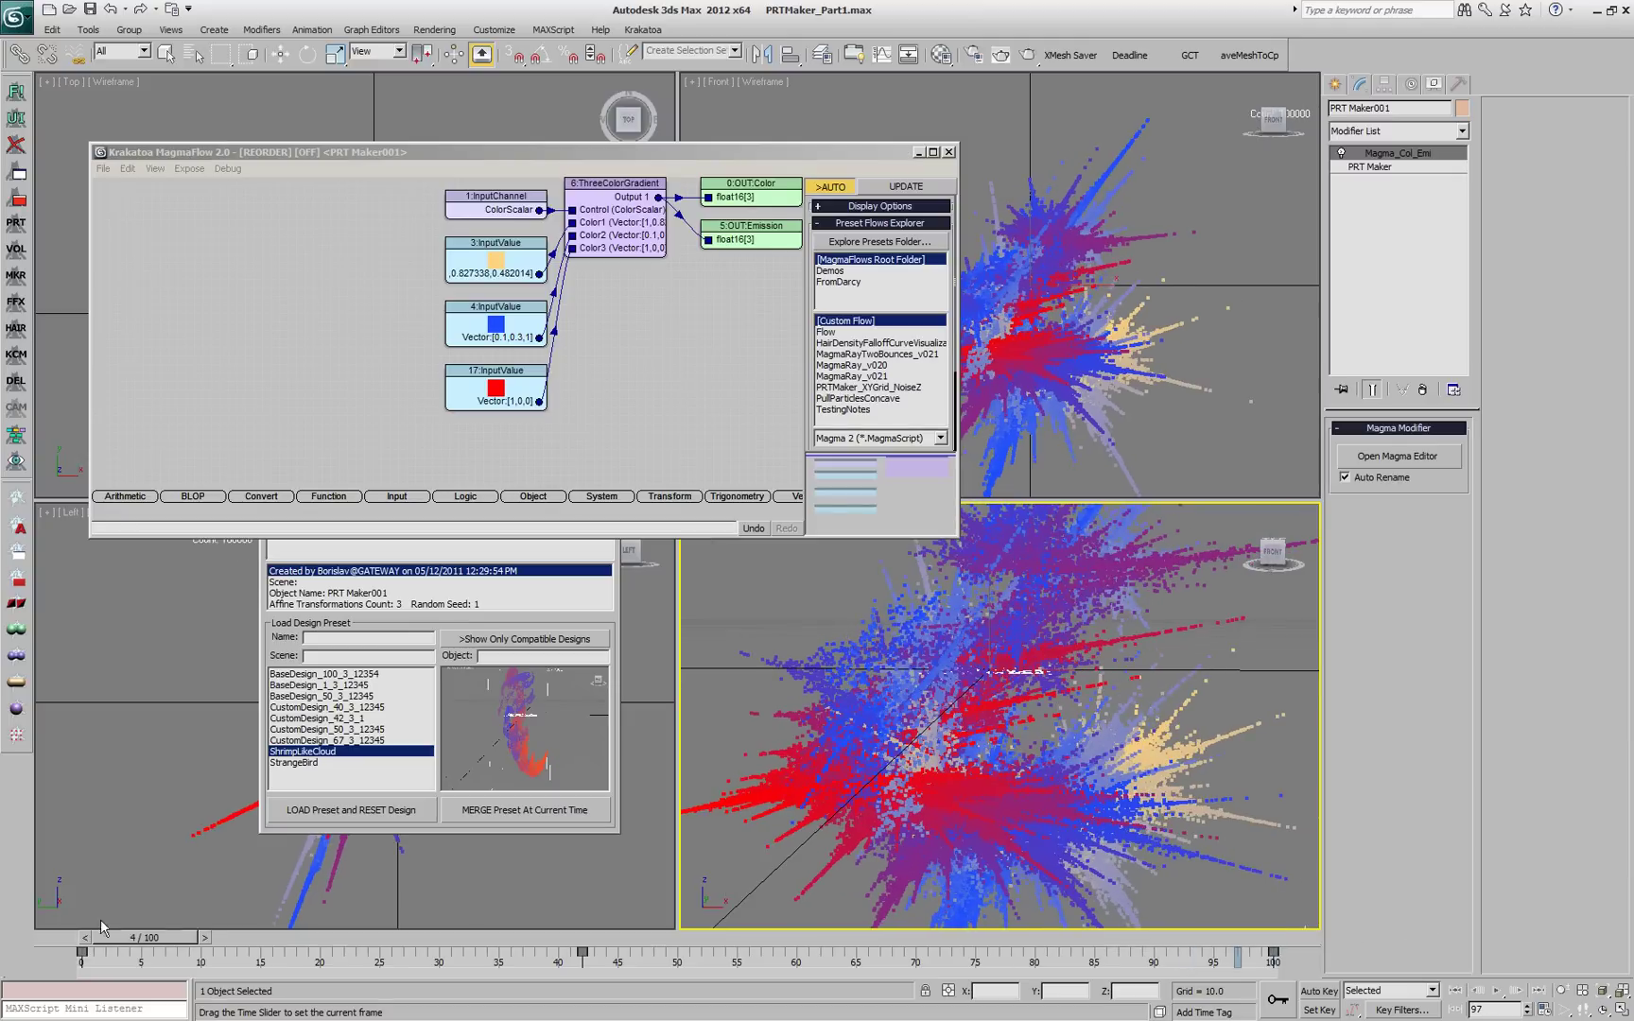
click(1456, 990)
click(650, 371)
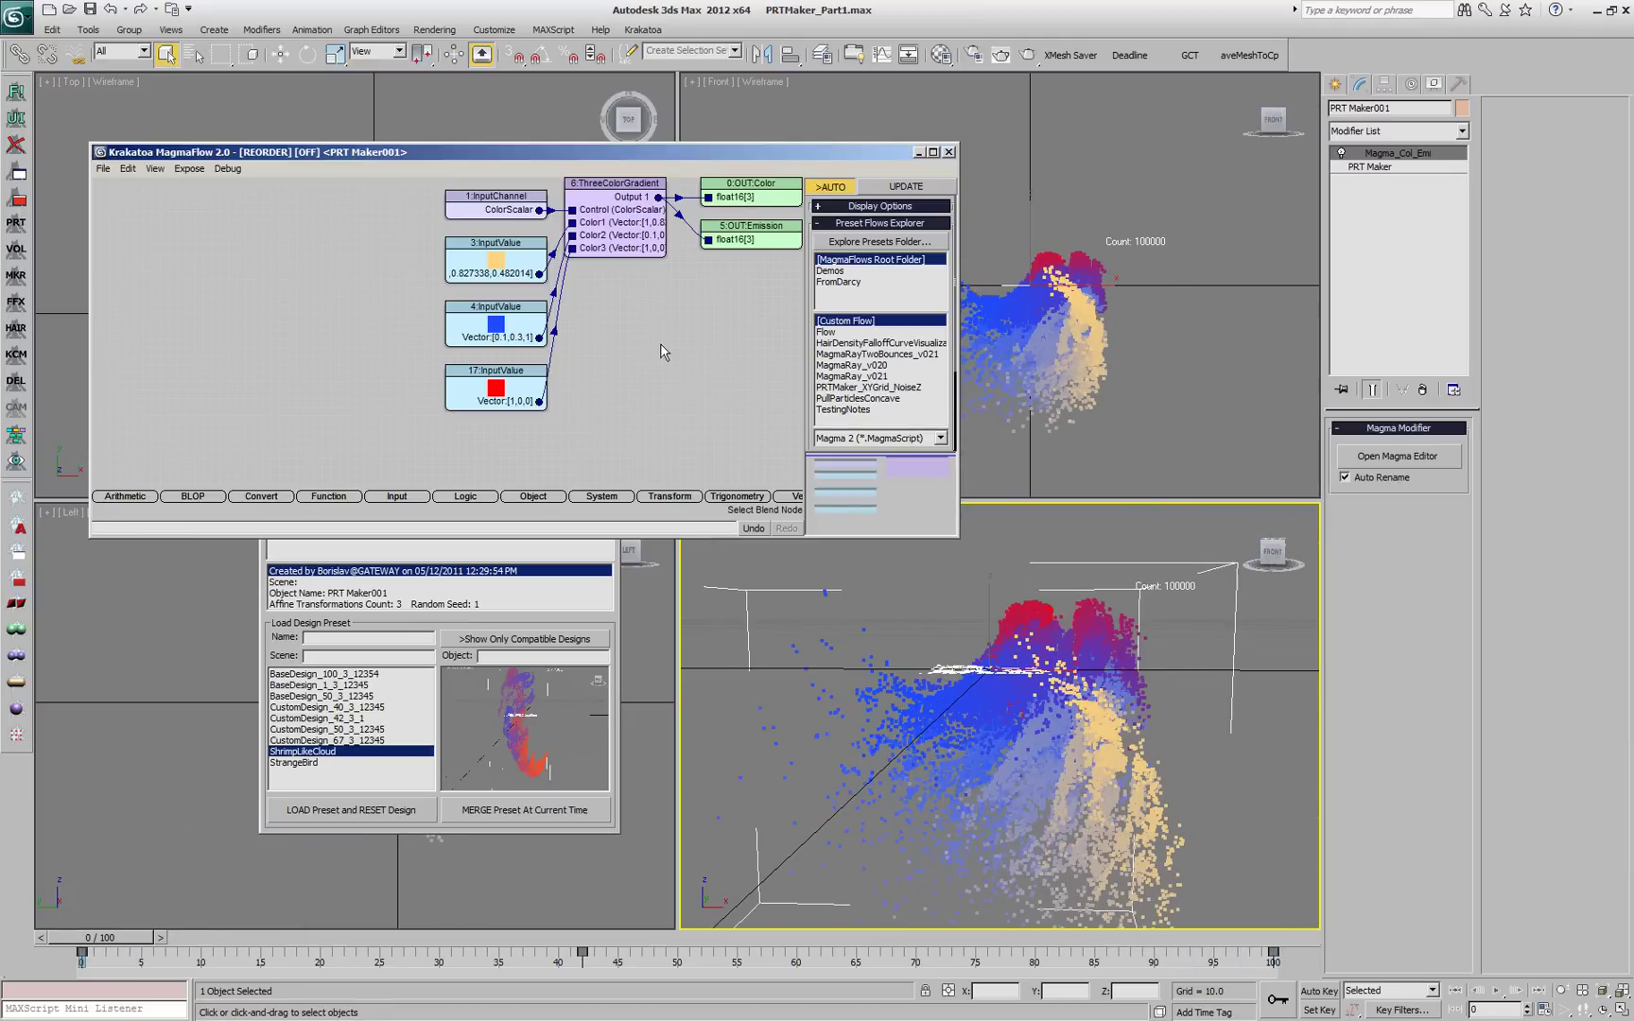
click(617, 214)
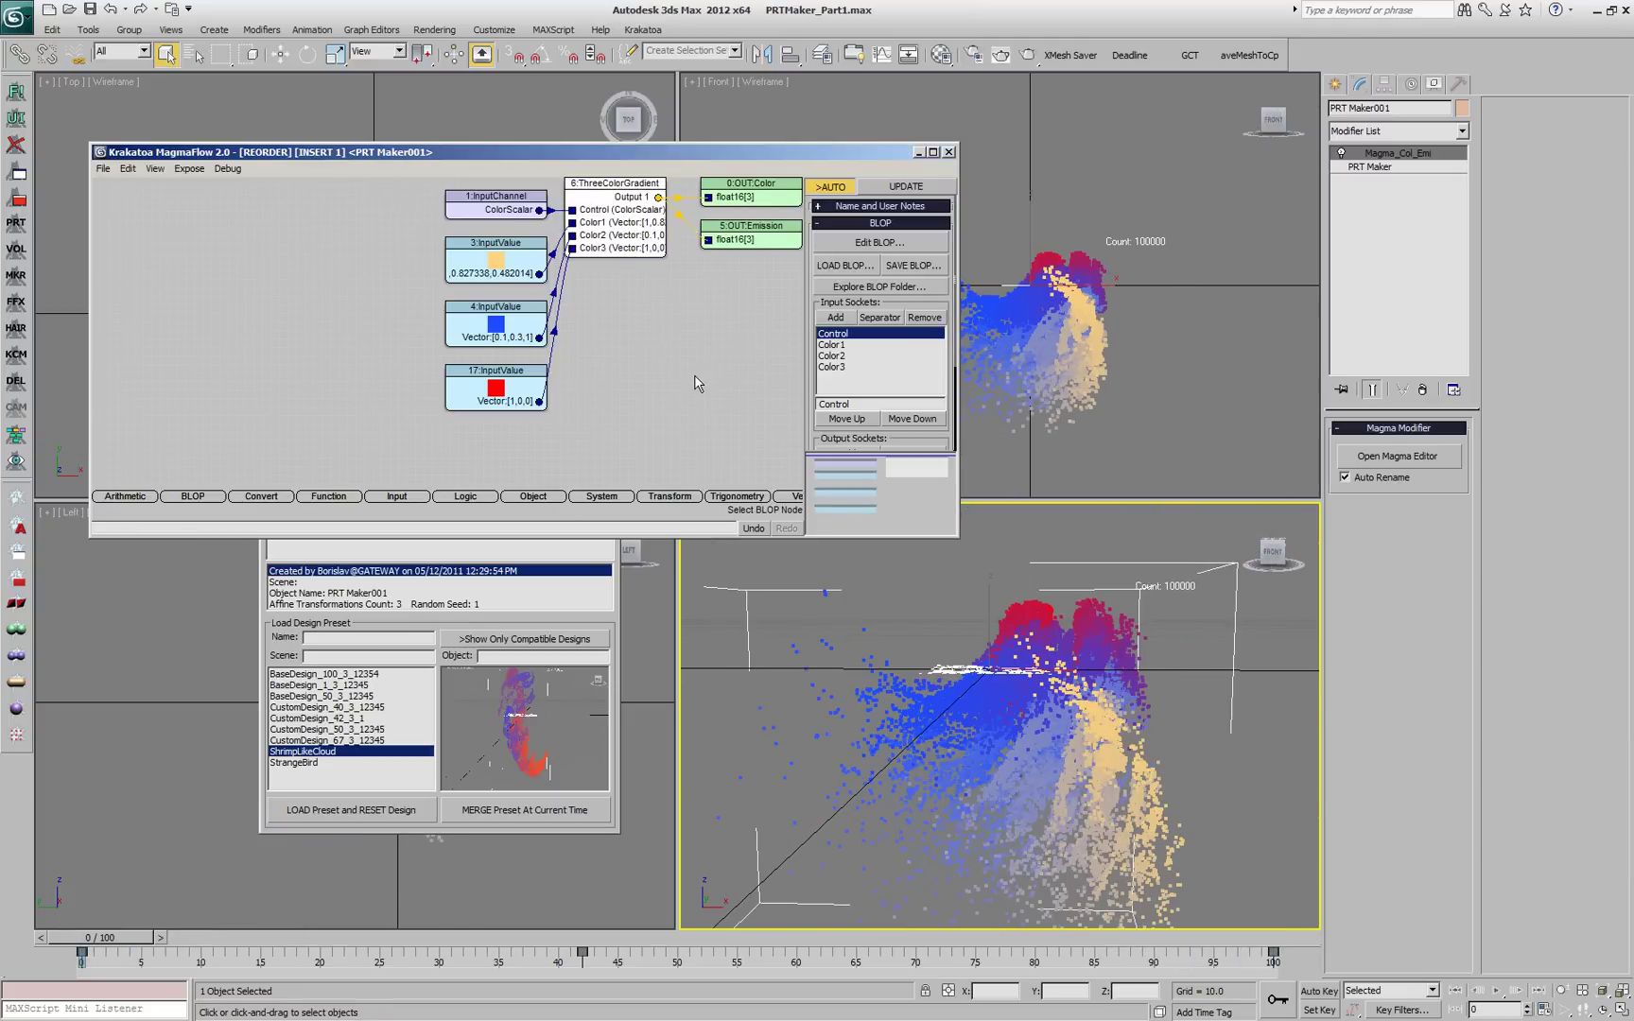
click(898, 224)
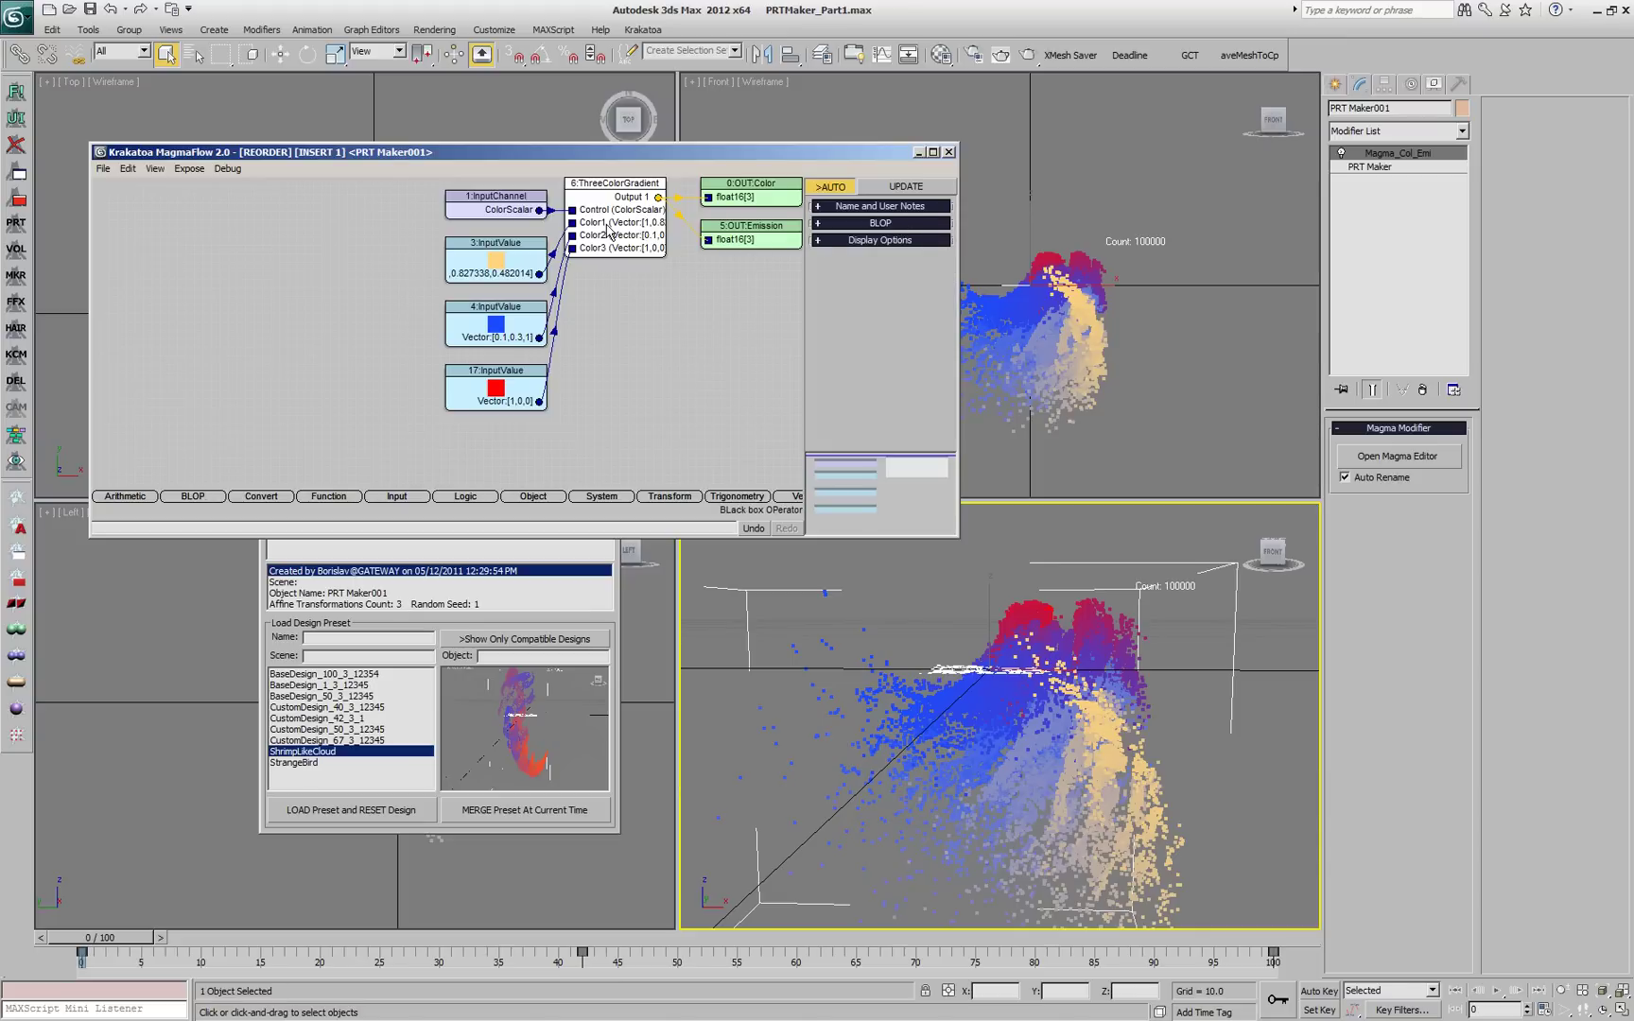
key(Delete)
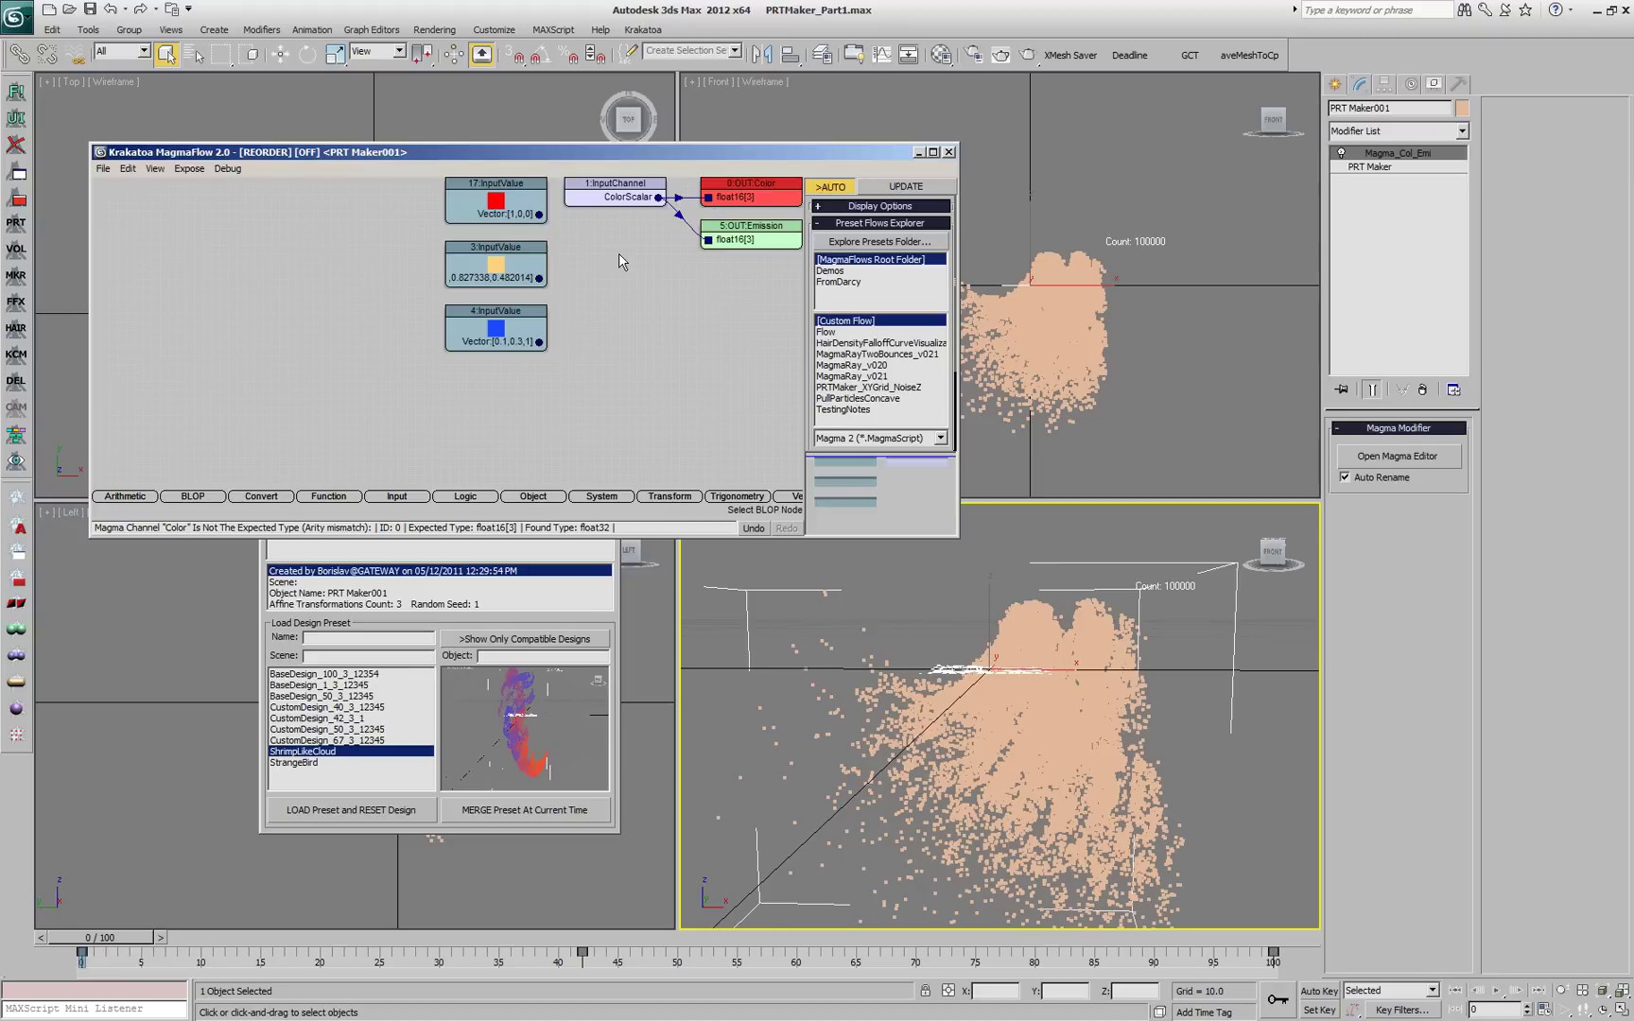
Step: Add an InputTexmap node wired to OUT:Color, with its TextureCoord input enabled
right_click(620, 261)
click(662, 335)
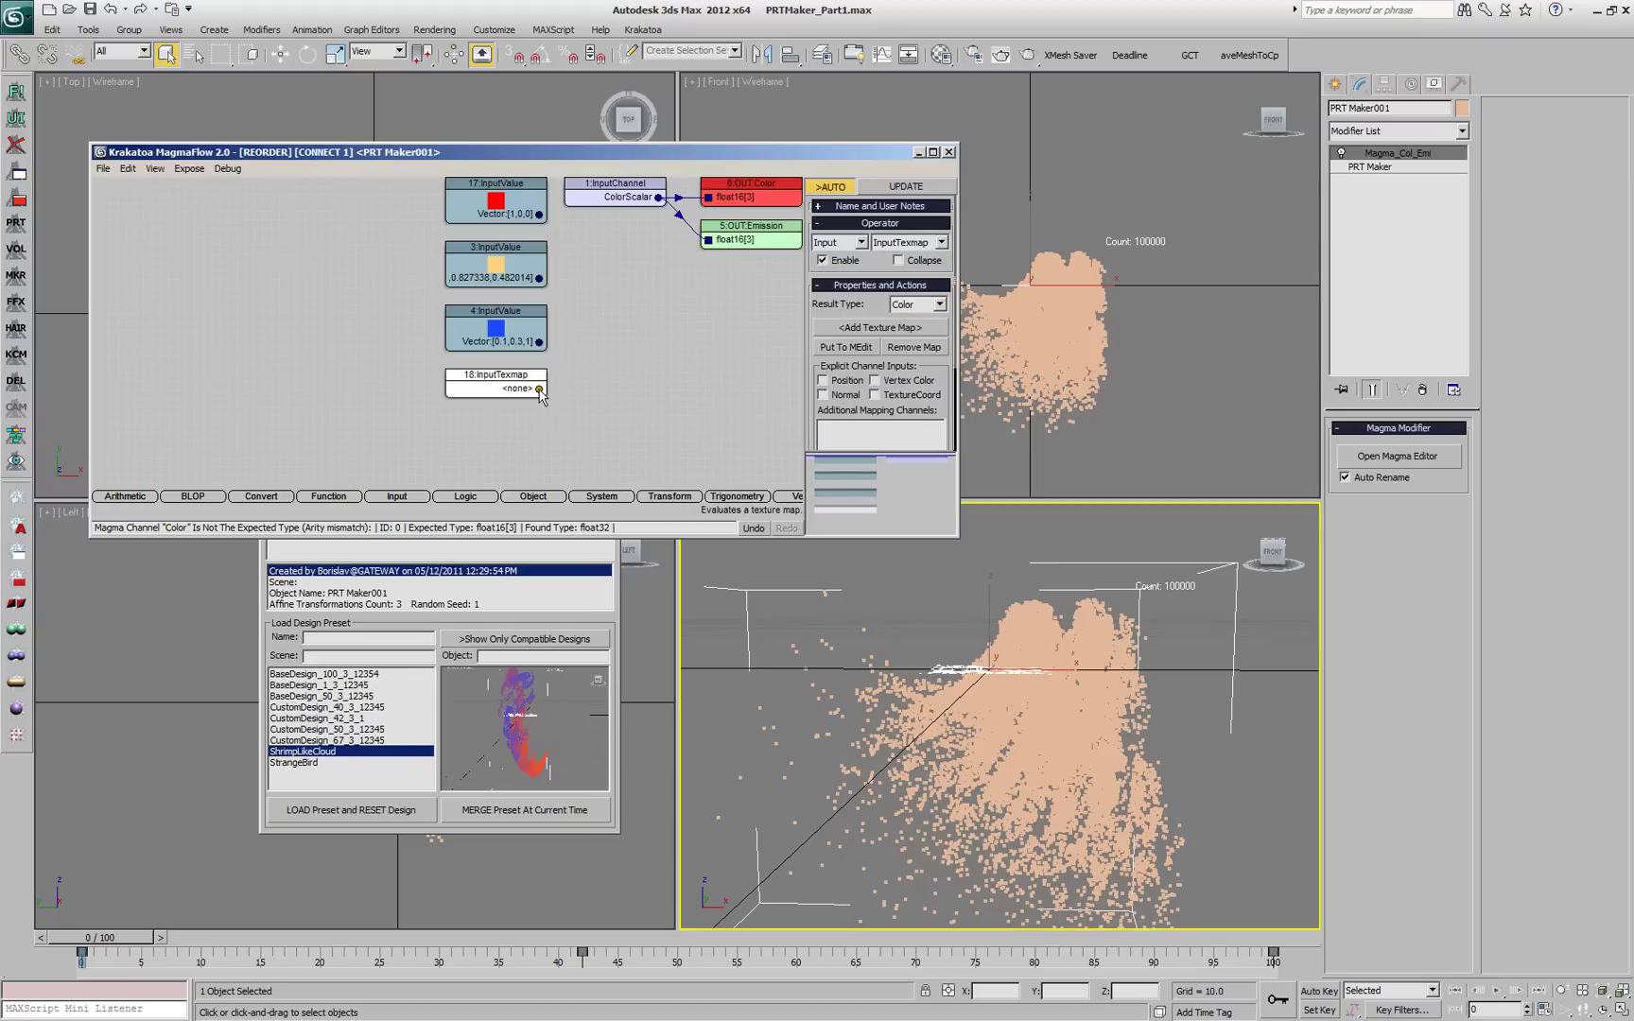
drag(540, 391, 708, 239)
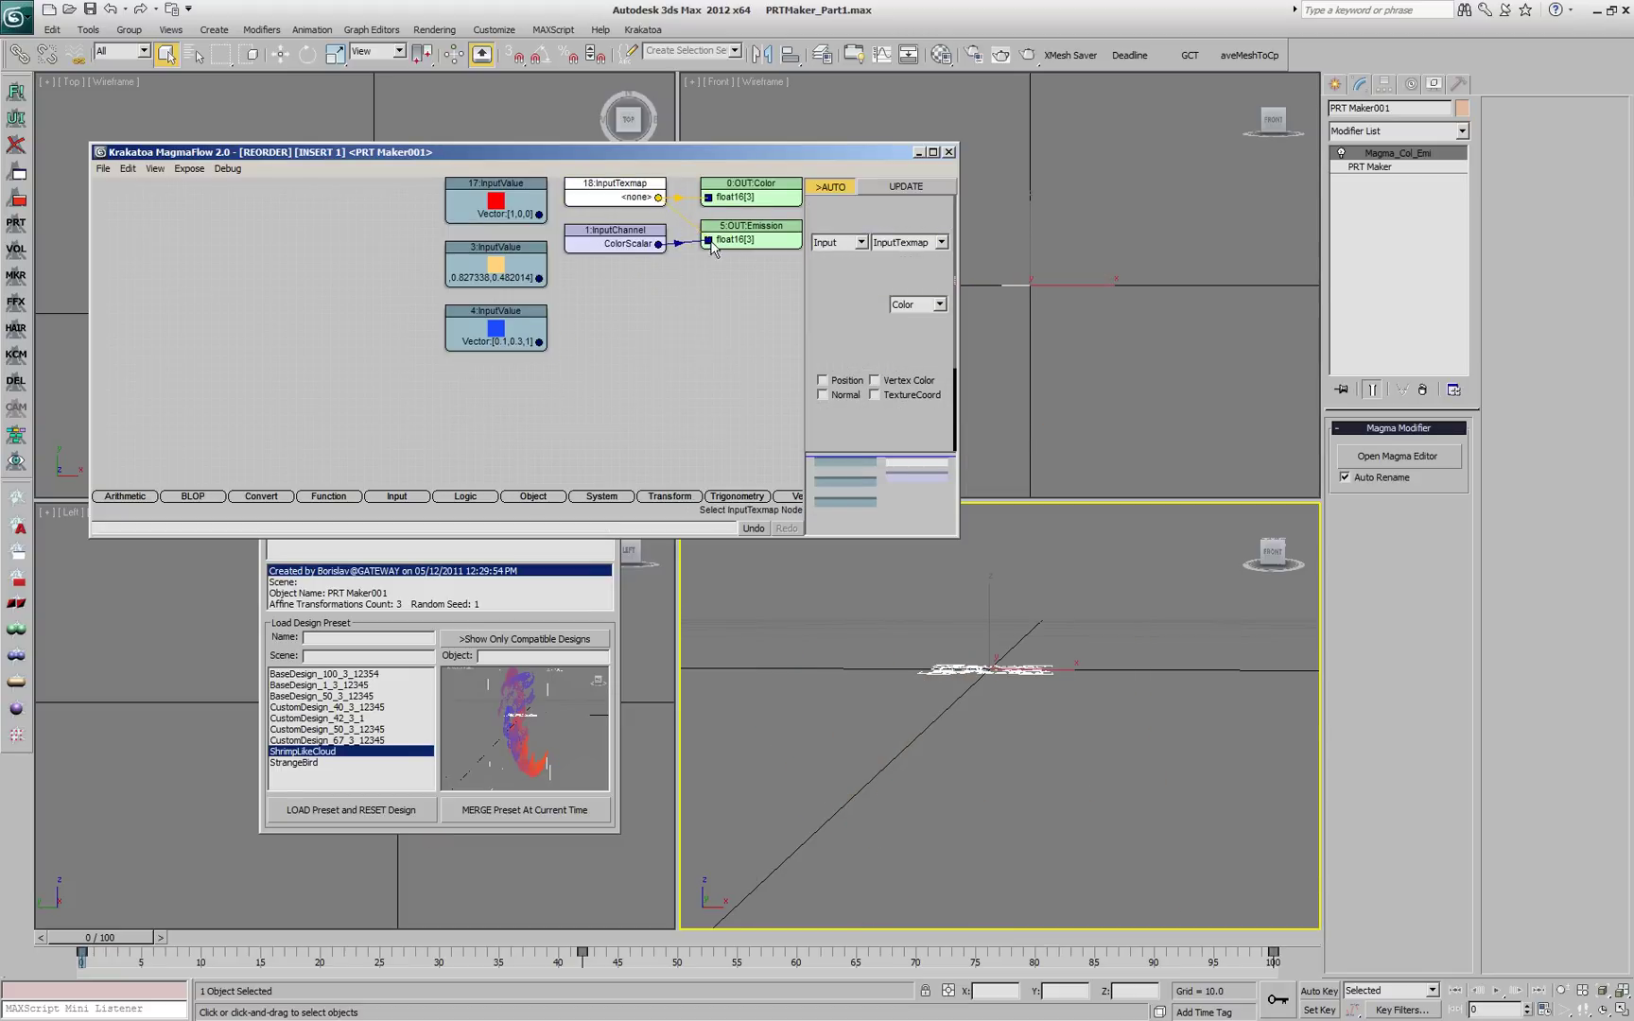
click(901, 394)
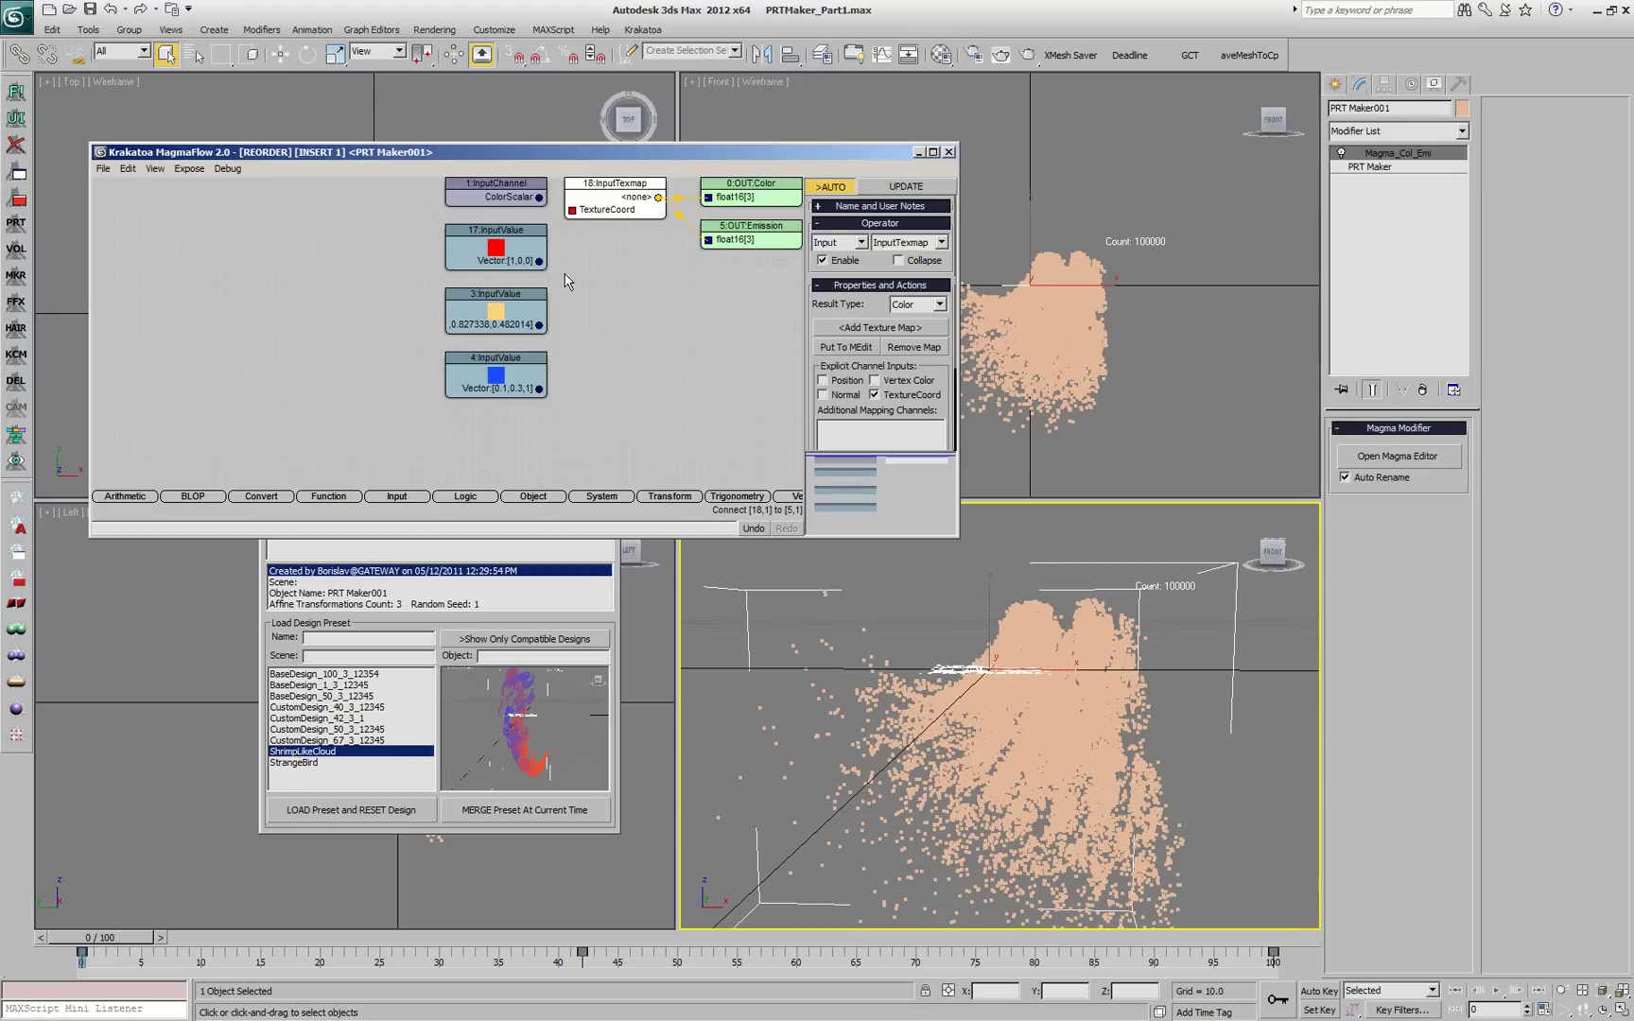
Step: Feed ColorScalar through ToVector into the texture coordinate, and bring up the Material/Map Browser
drag(541, 197, 572, 210)
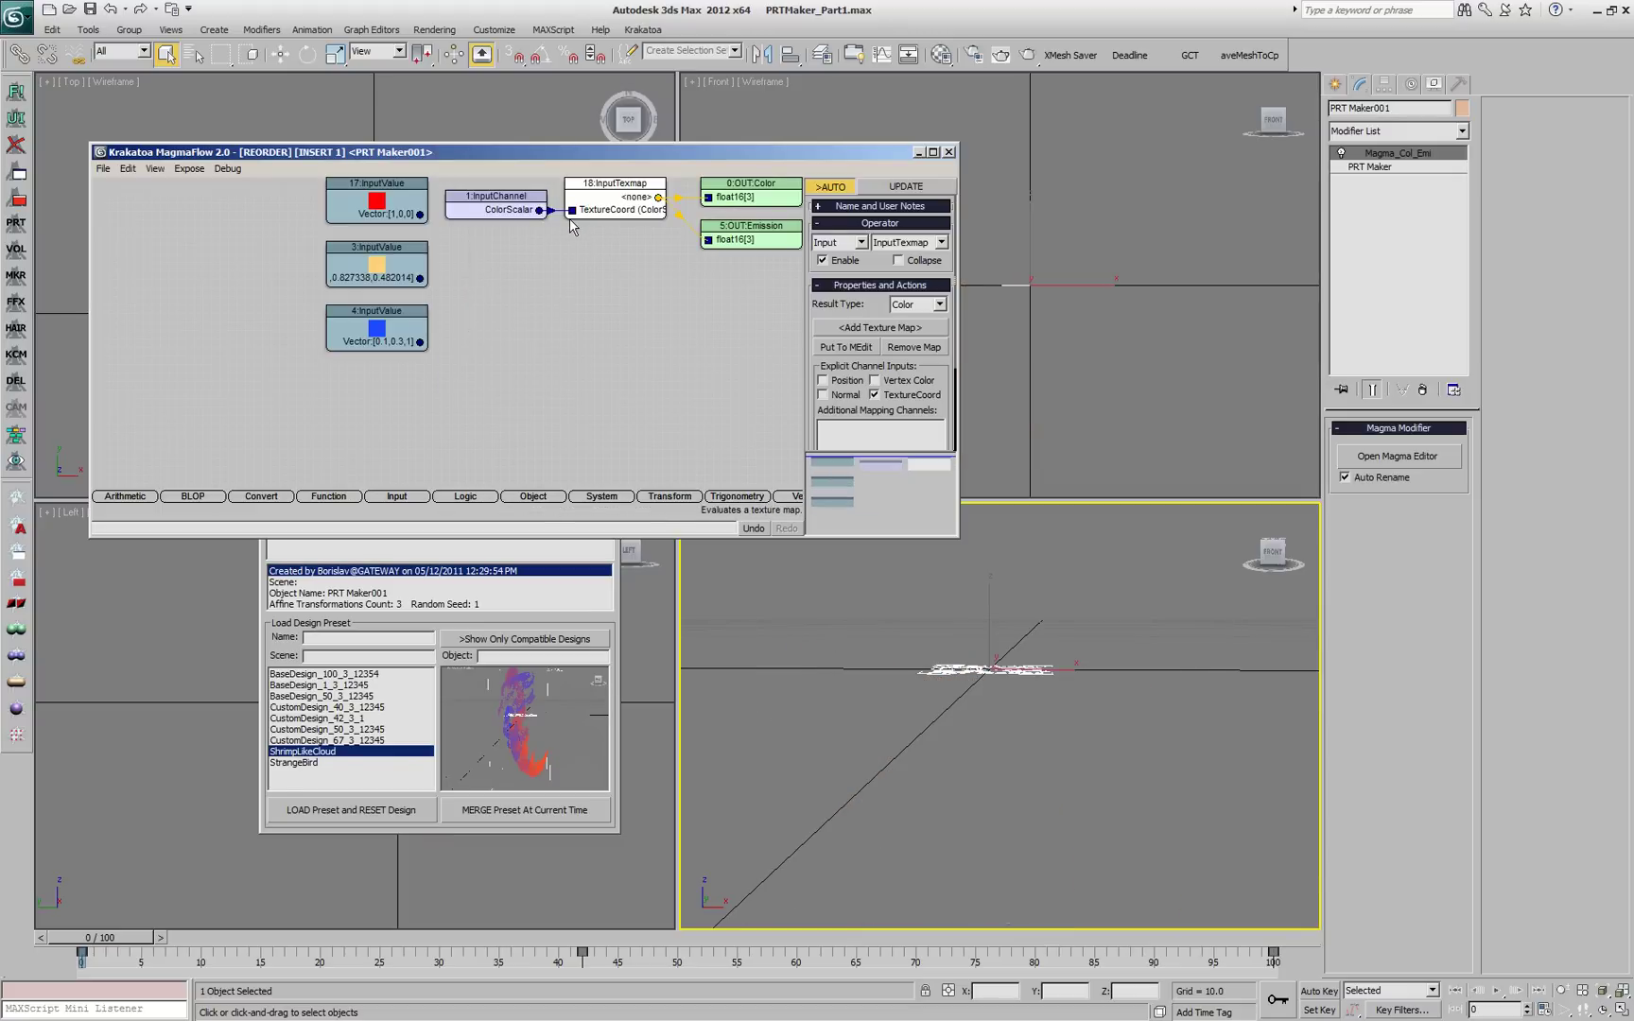
click(516, 216)
right_click(517, 216)
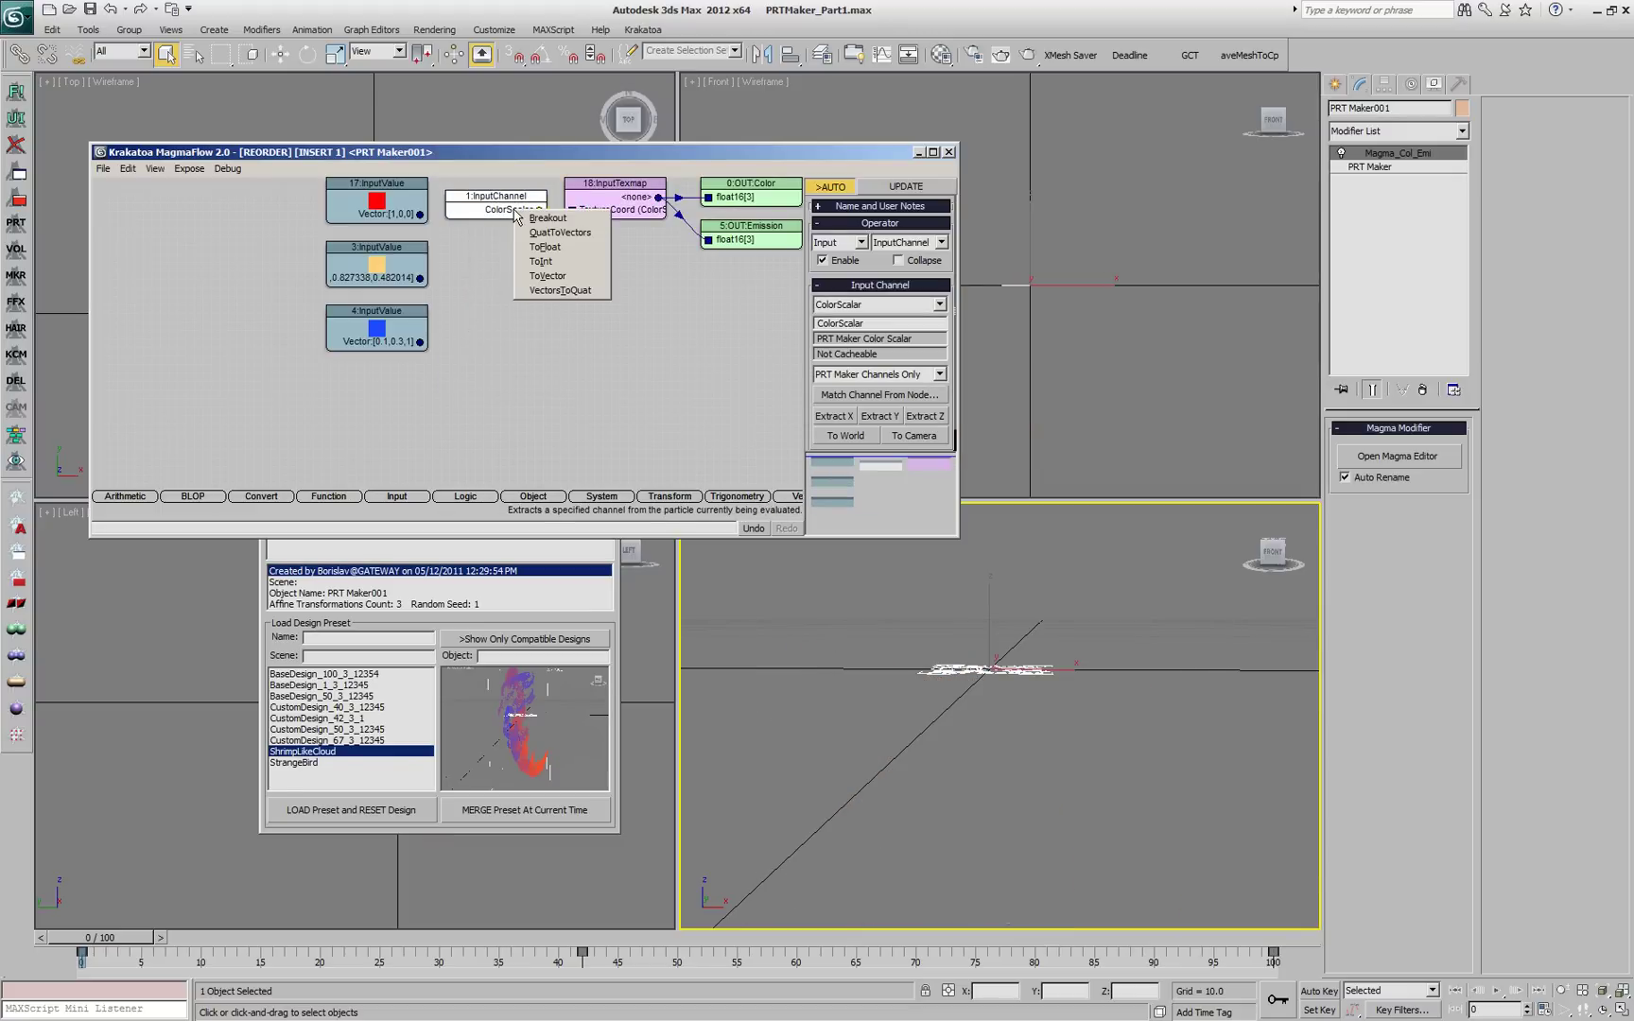
click(547, 275)
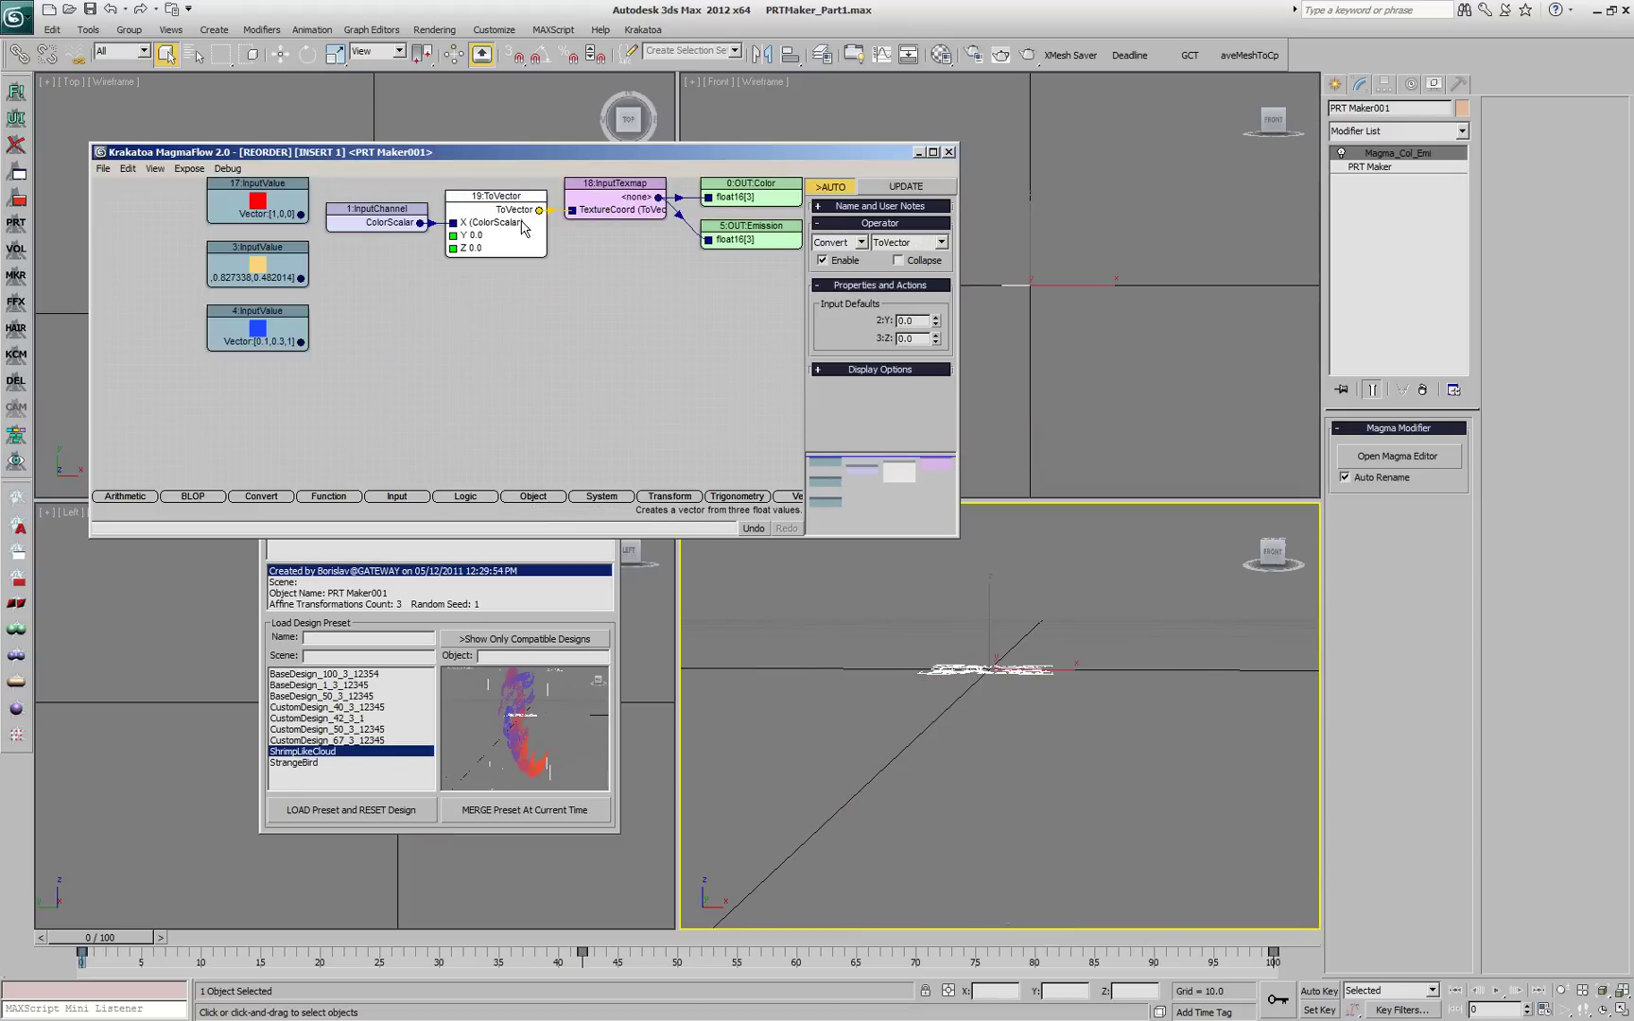
click(624, 198)
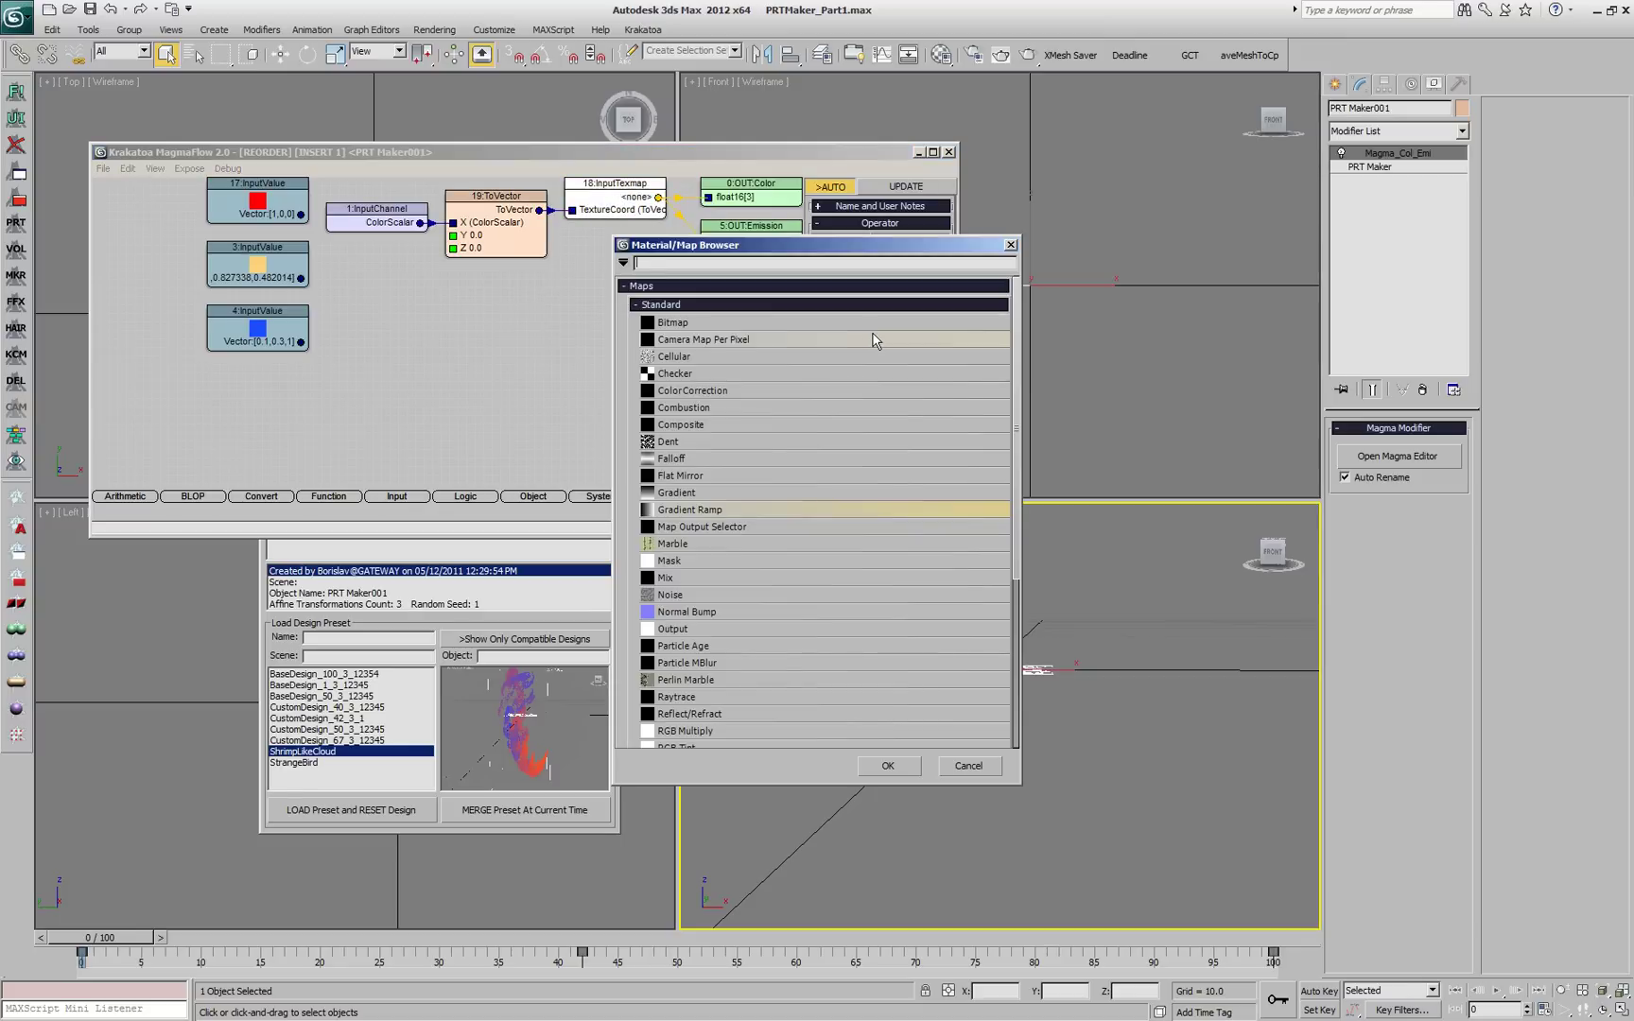
Step: Assign a Gradient Ramp texture map and set its left flag red and right flag blue
double_click(750, 510)
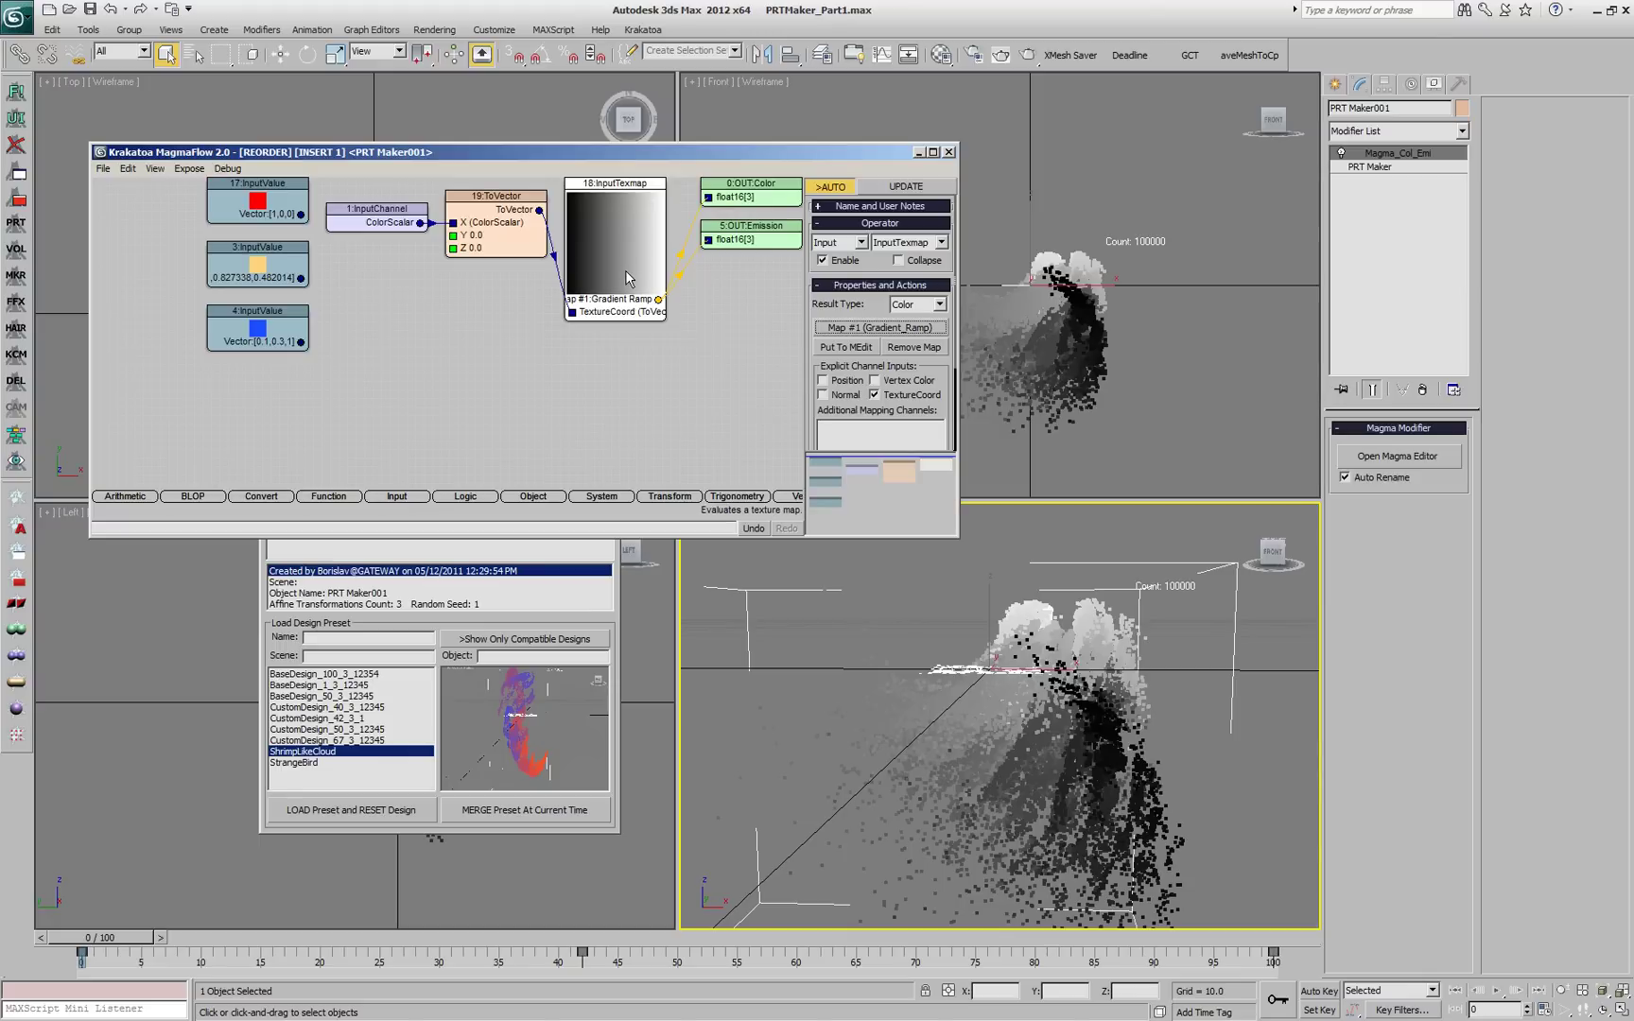
click(938, 57)
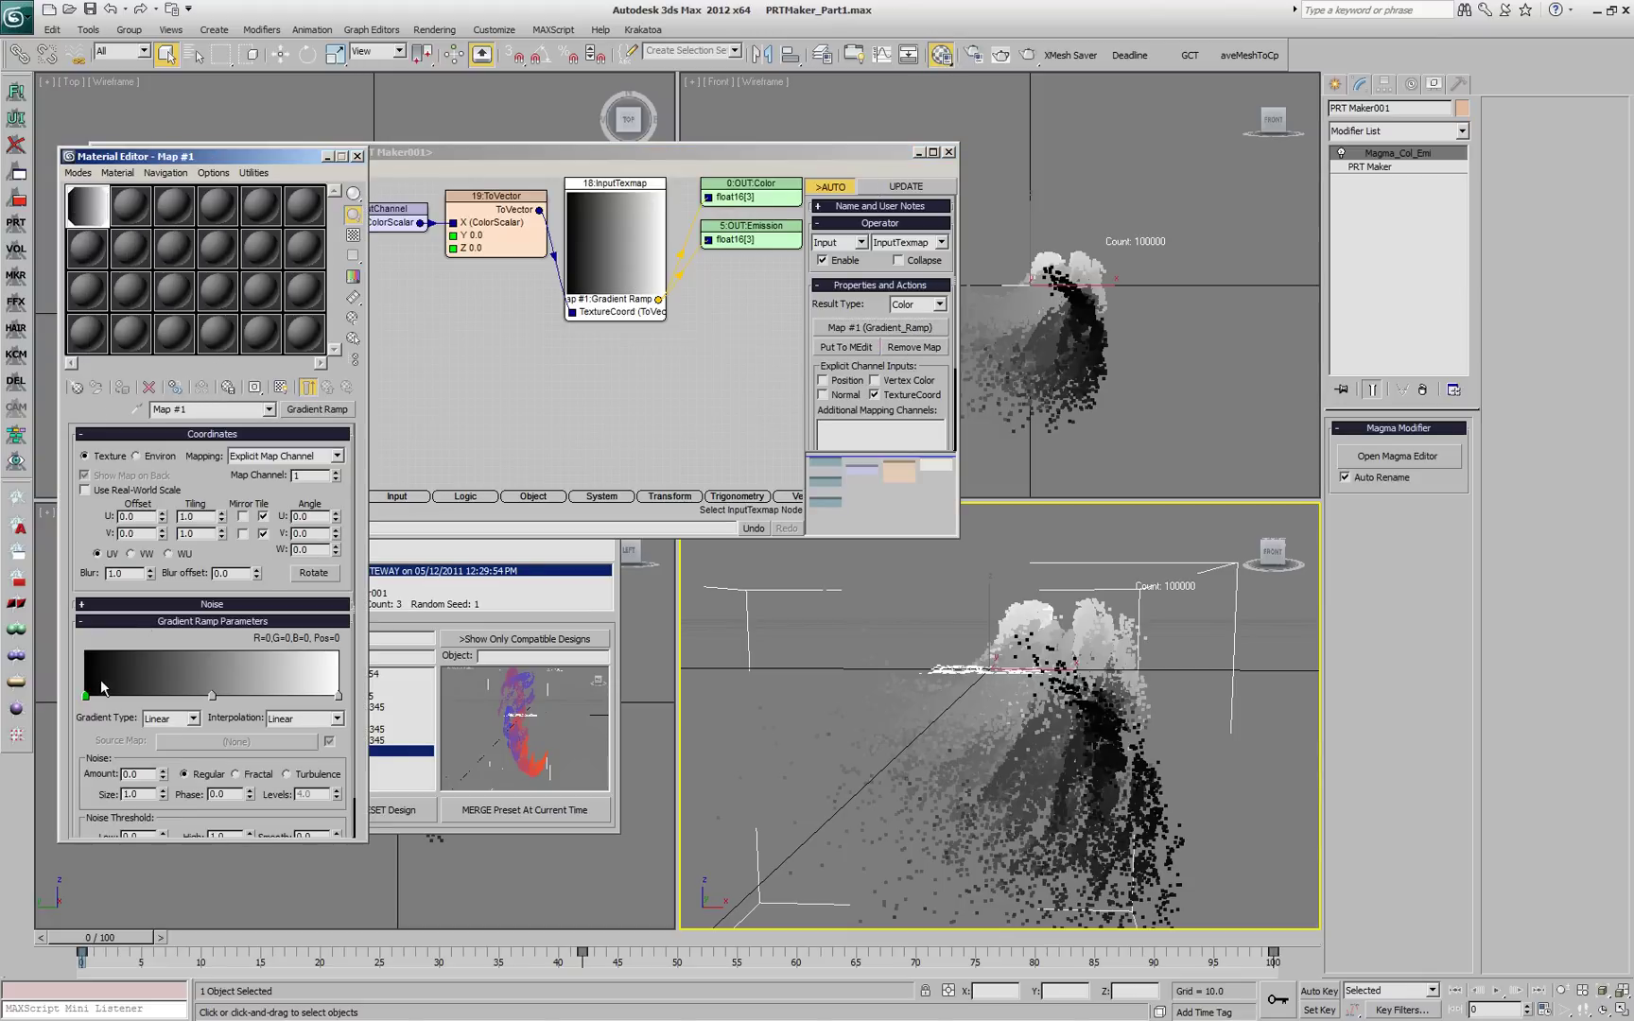
double_click(87, 697)
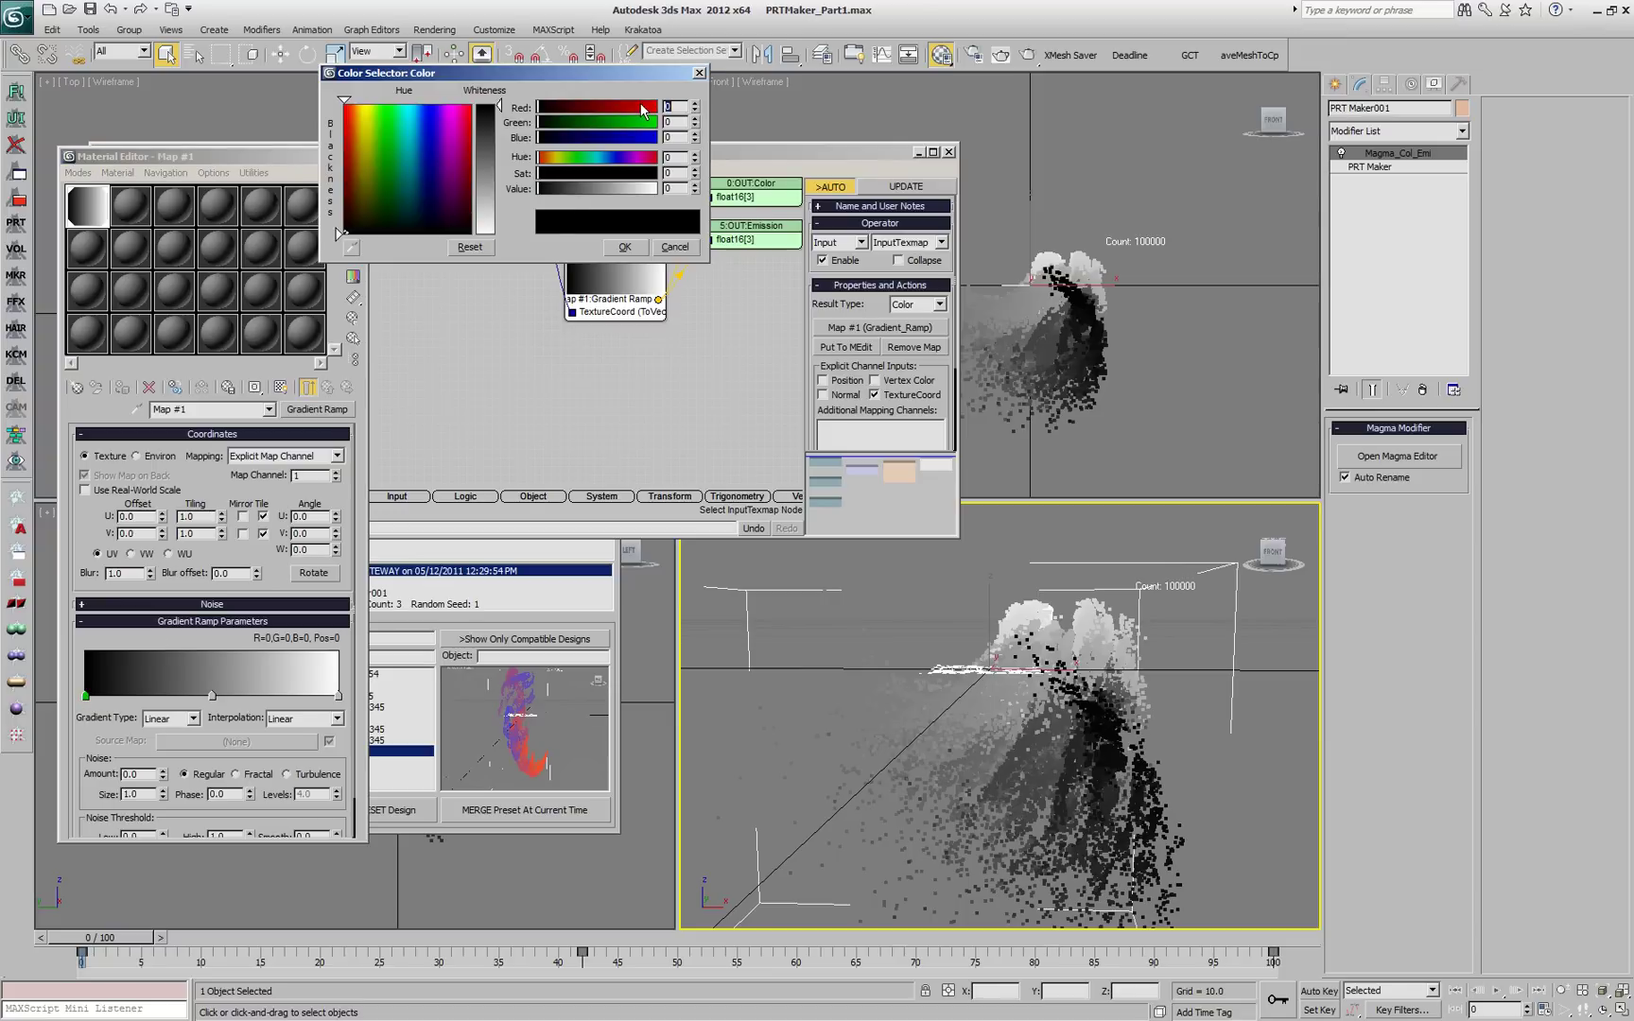
drag(643, 111, 657, 122)
click(211, 695)
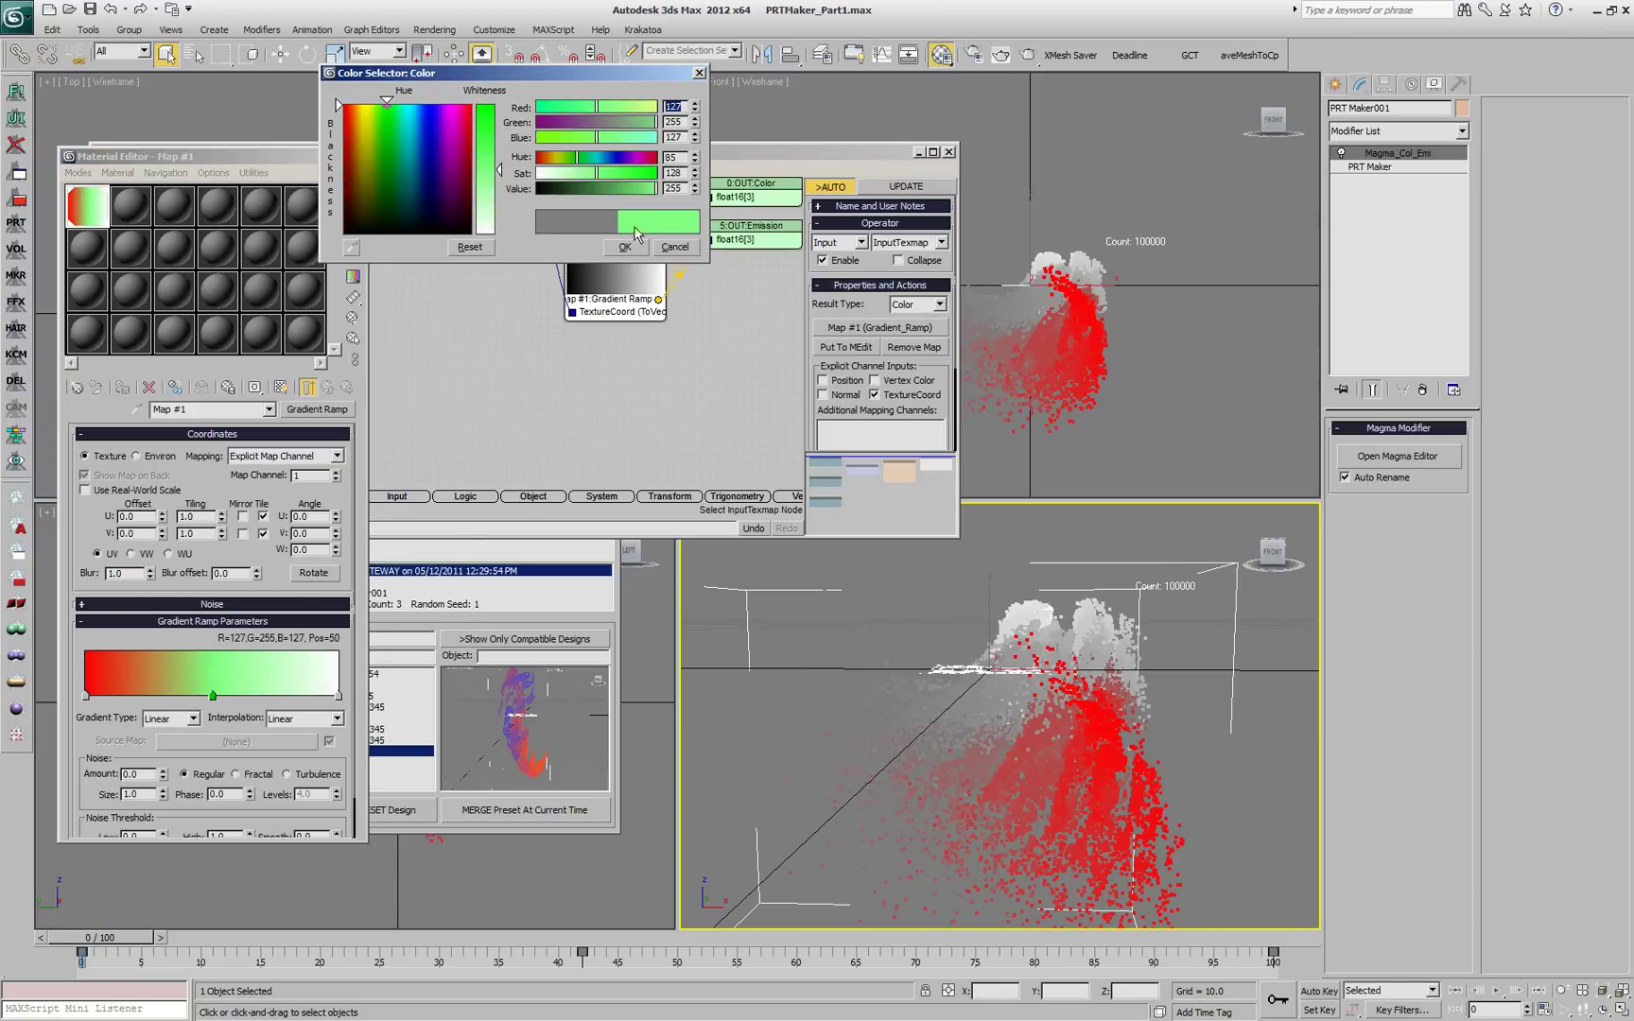
click(339, 697)
drag(652, 108, 536, 123)
Step: Add an orange-yellow stop at position 24 and a cyan stop at 77, then confirm
click(146, 697)
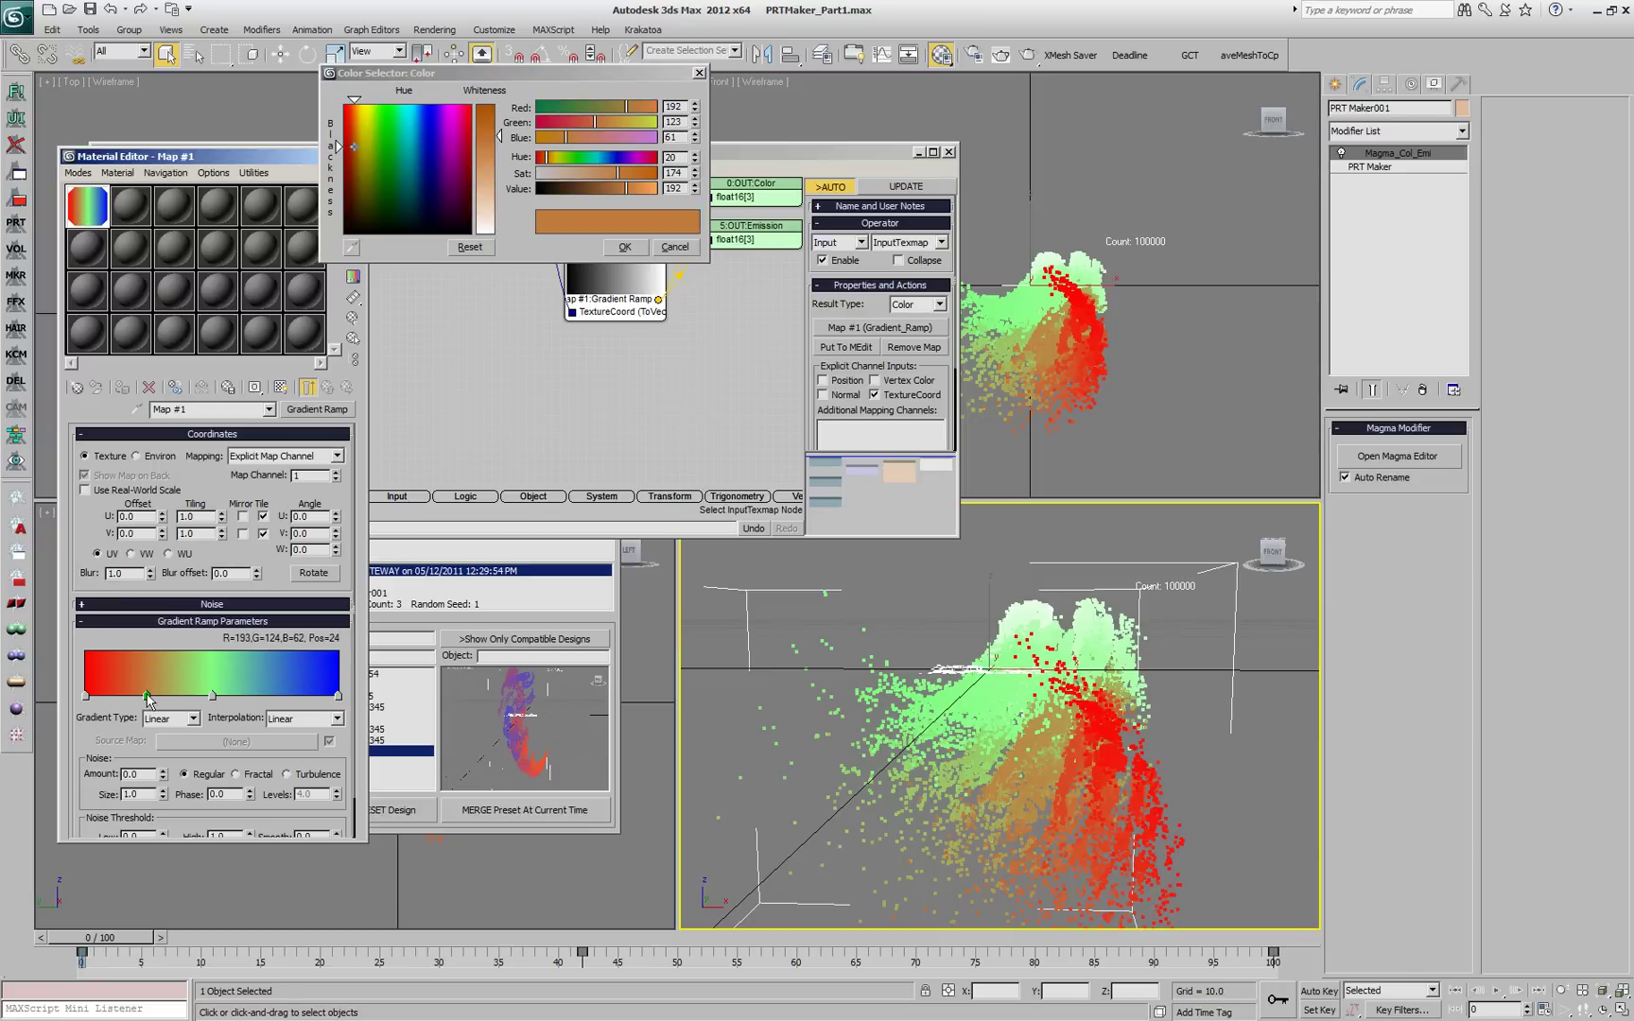
drag(646, 195, 719, 194)
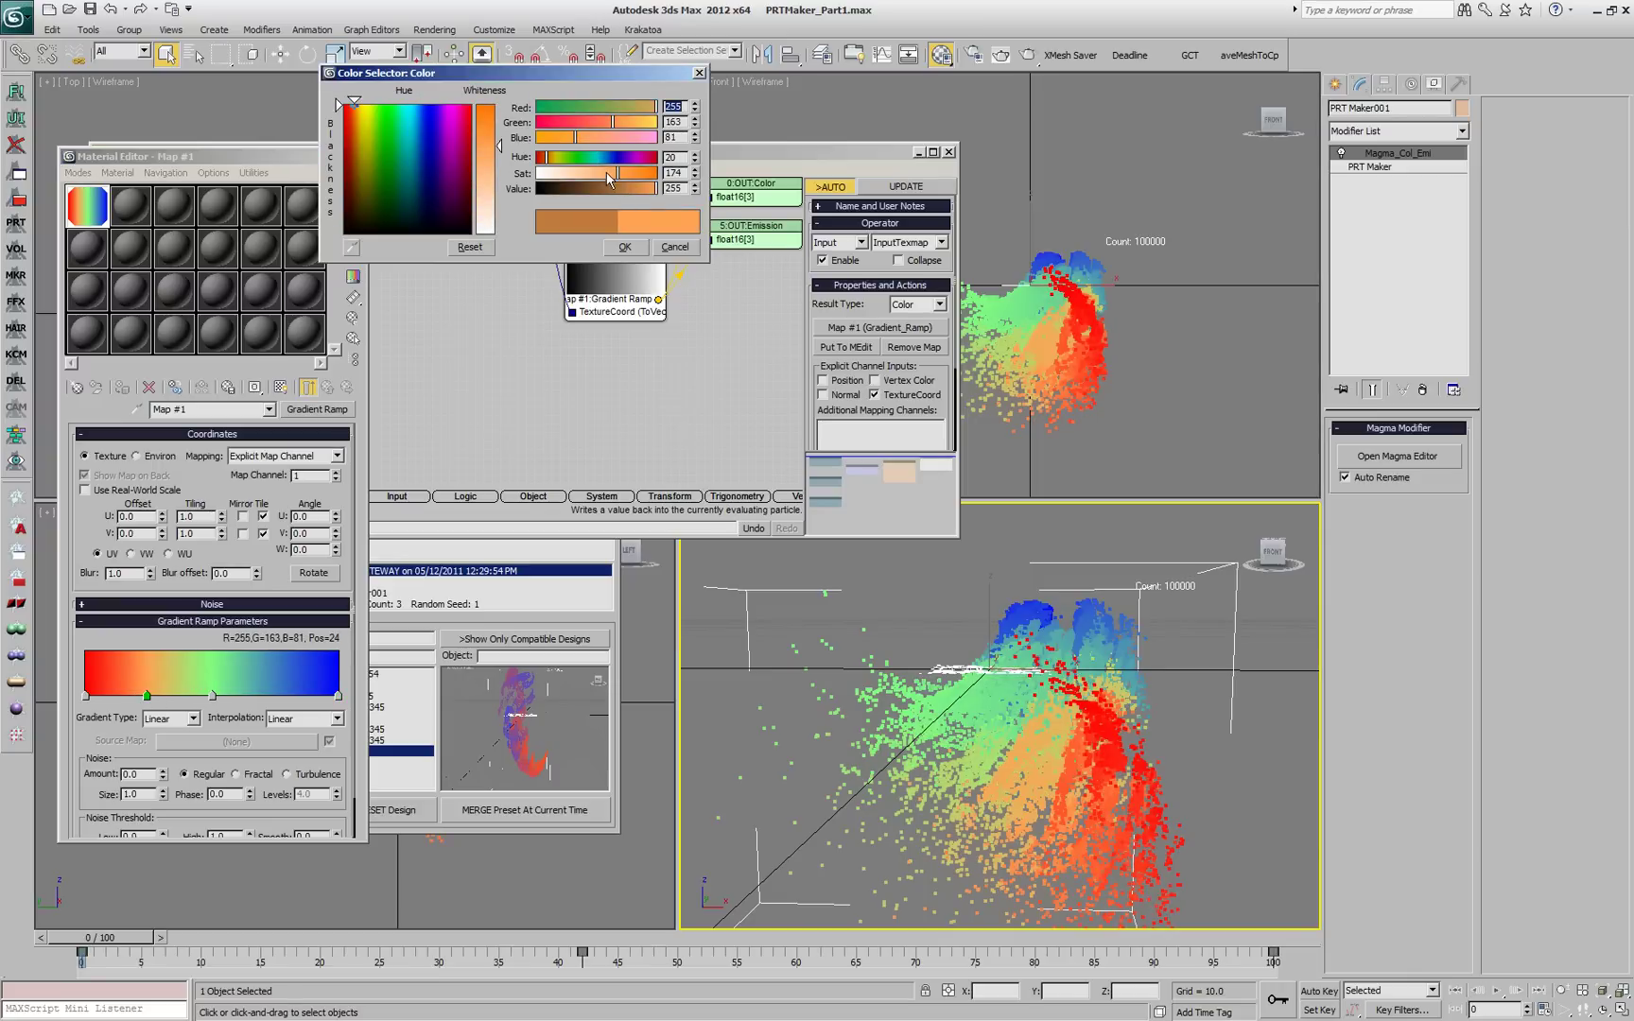
drag(619, 124, 658, 123)
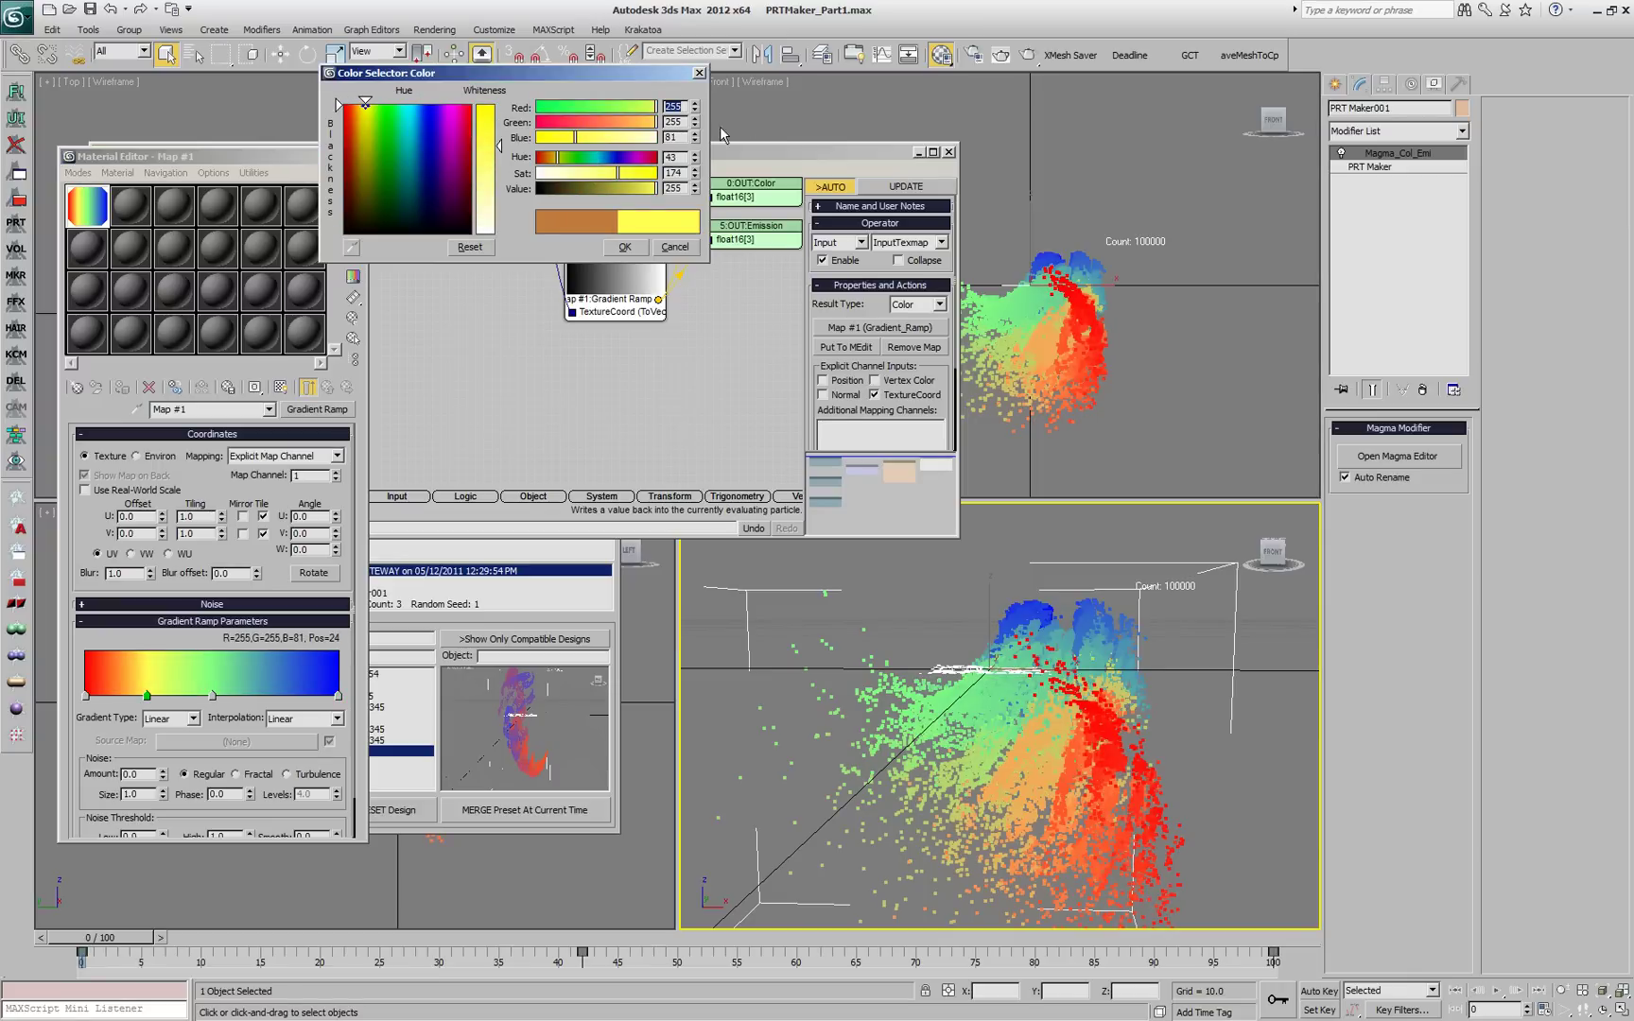
click(280, 697)
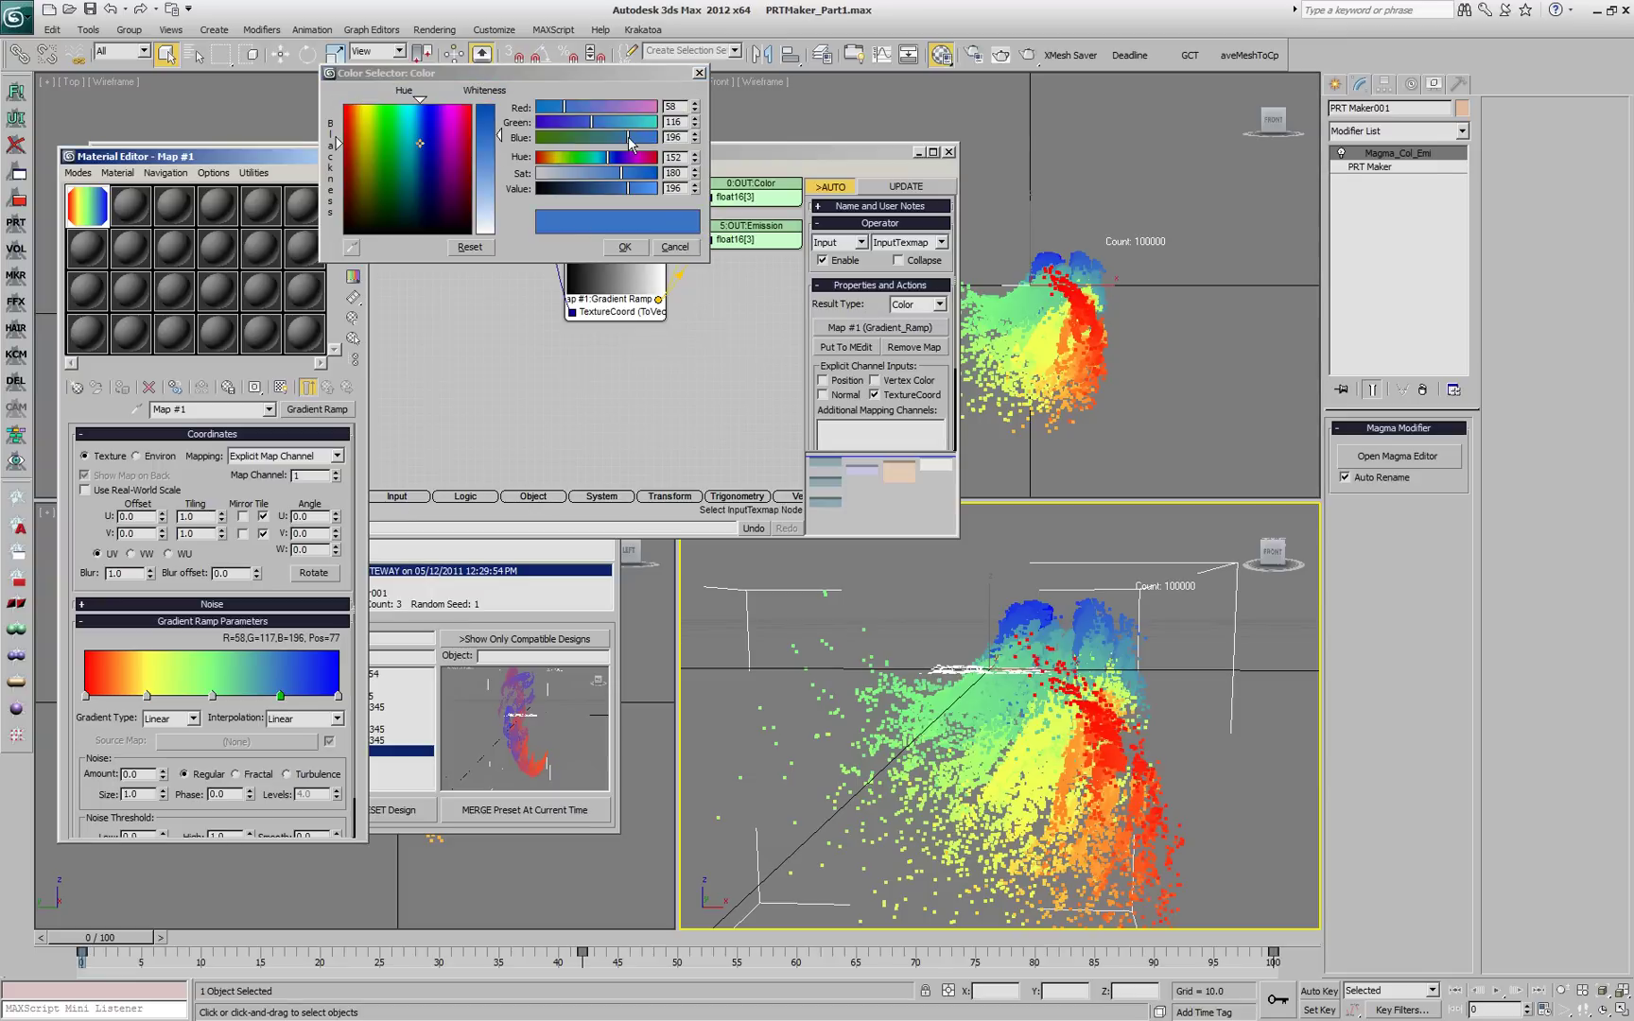
drag(631, 142, 685, 121)
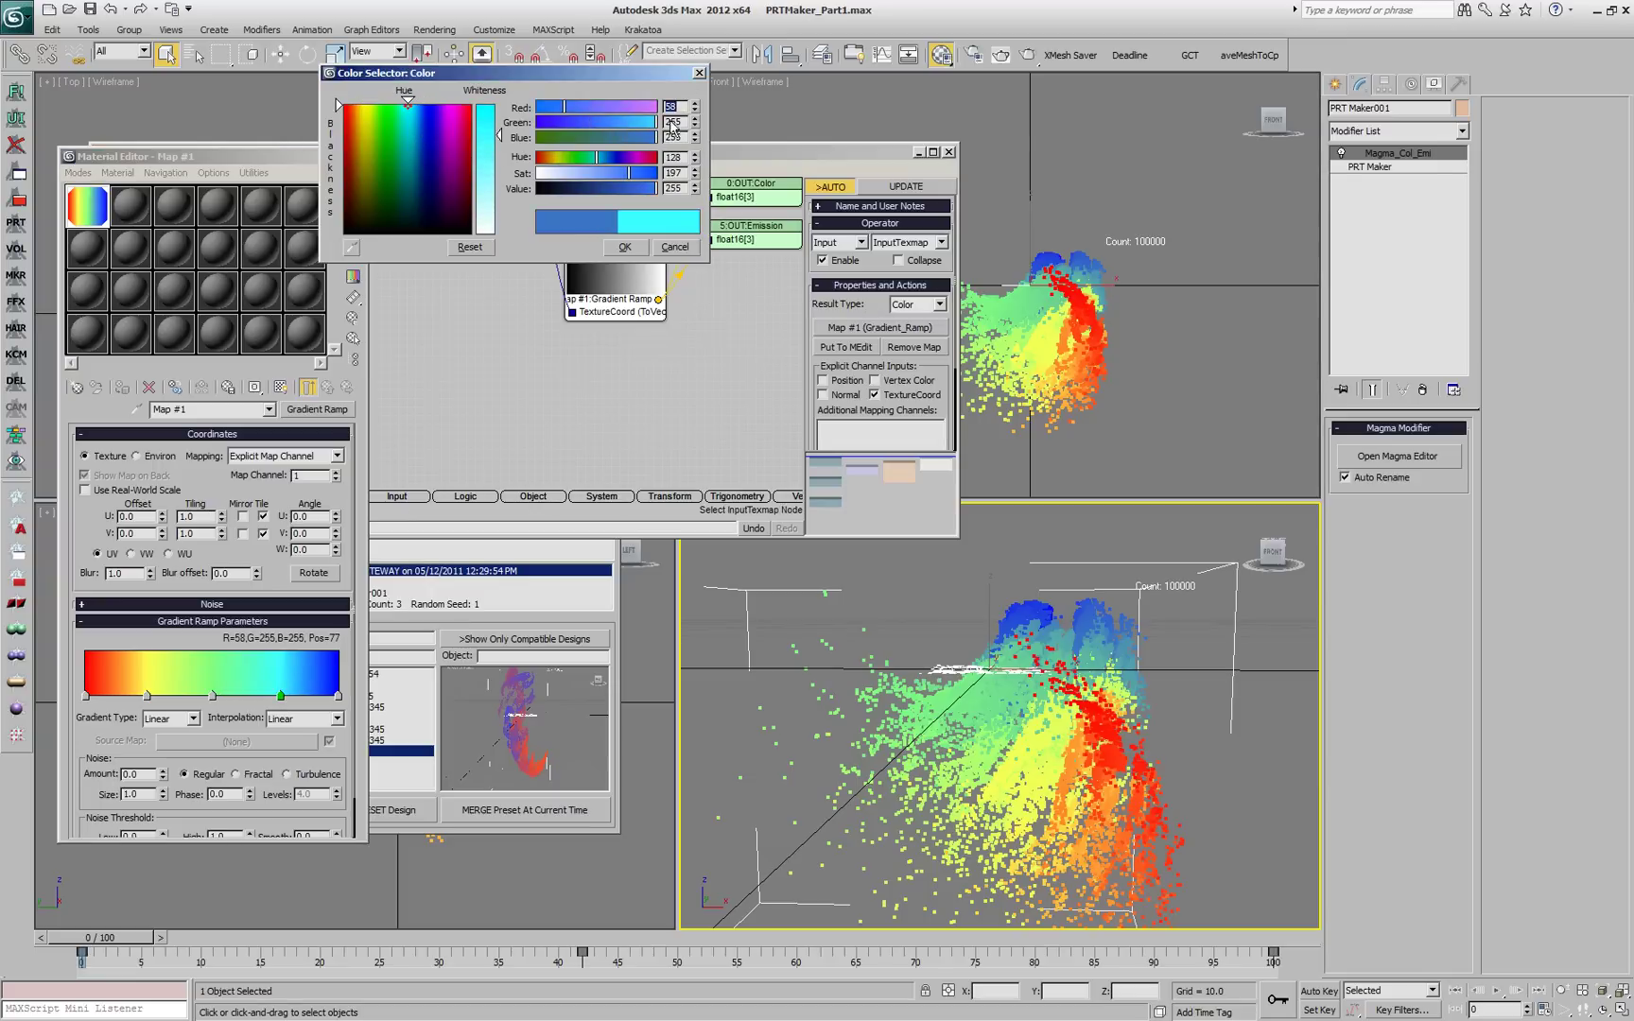
click(622, 248)
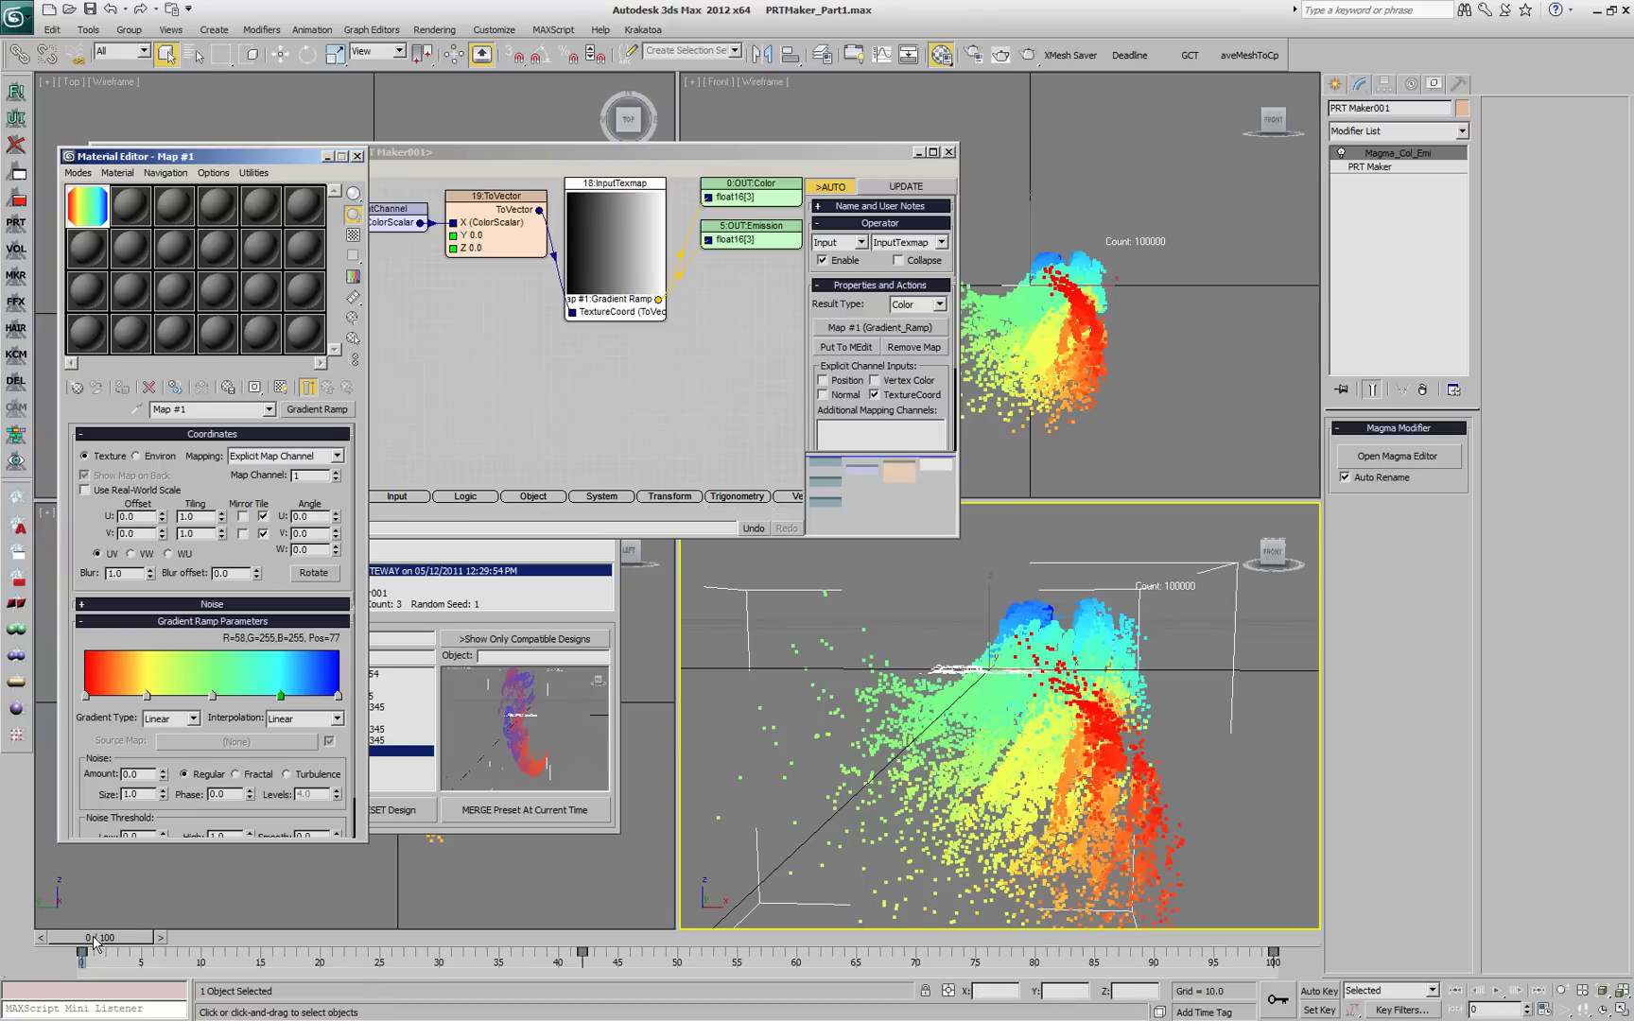
Step: Scrub the timeline to check the rainbow colours, then select the ColorScalar channel node
drag(94, 941, 1374, 939)
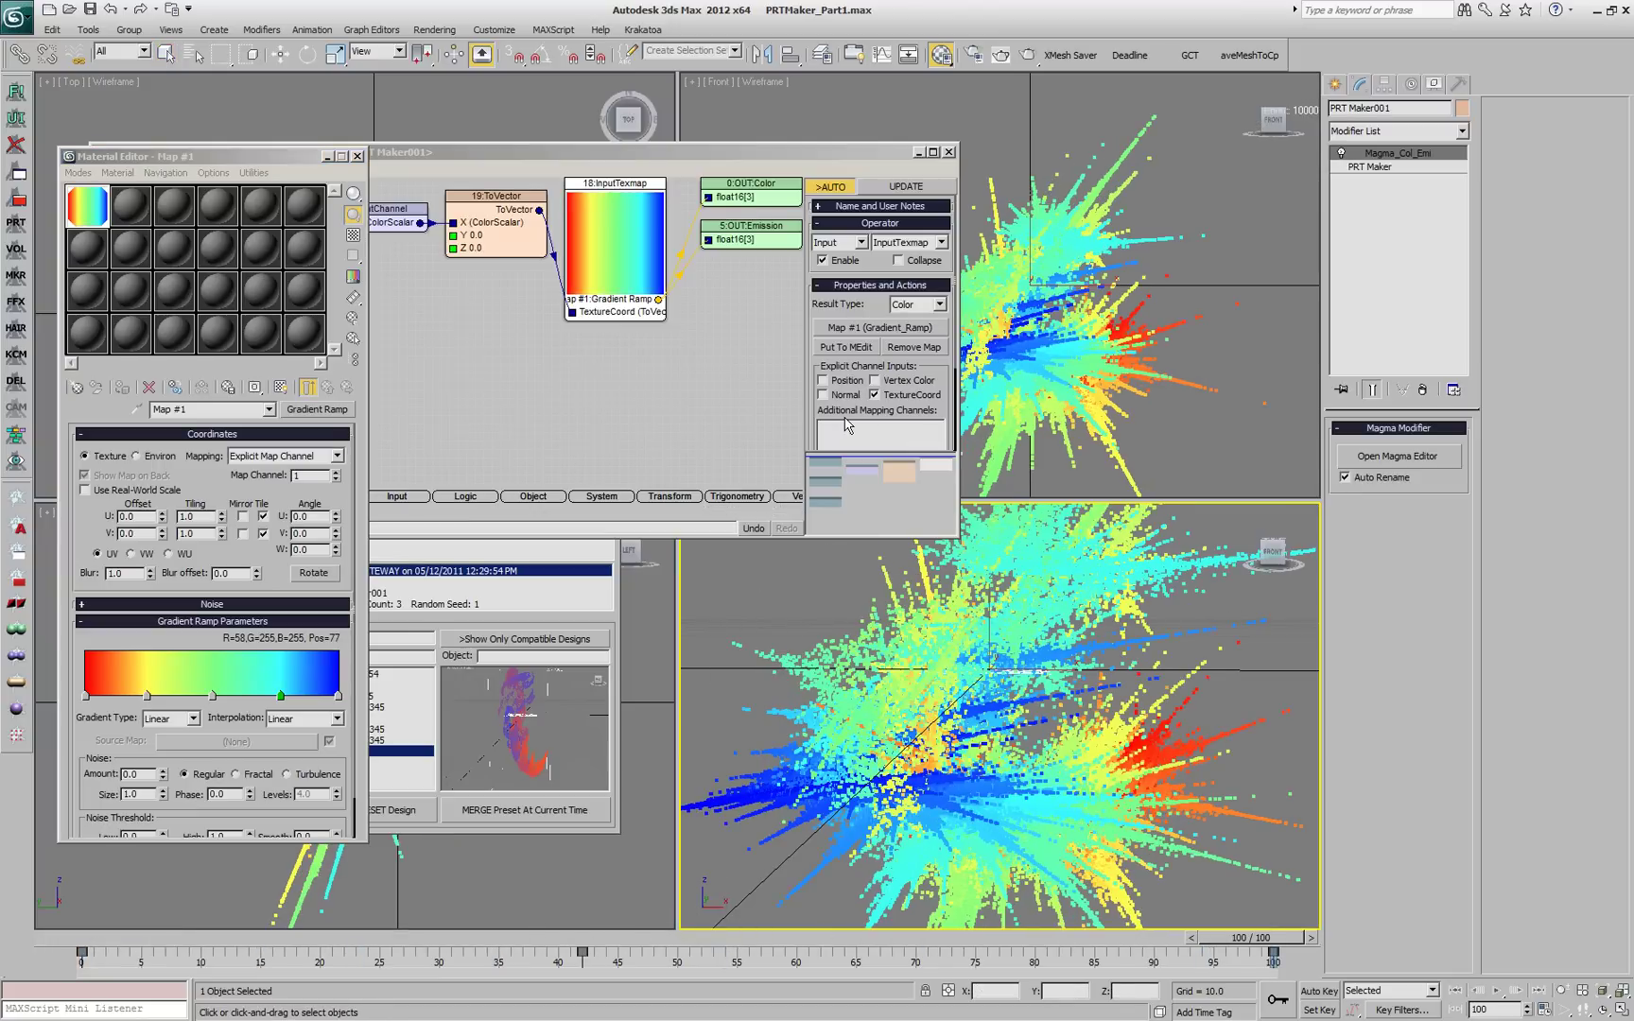
click(463, 291)
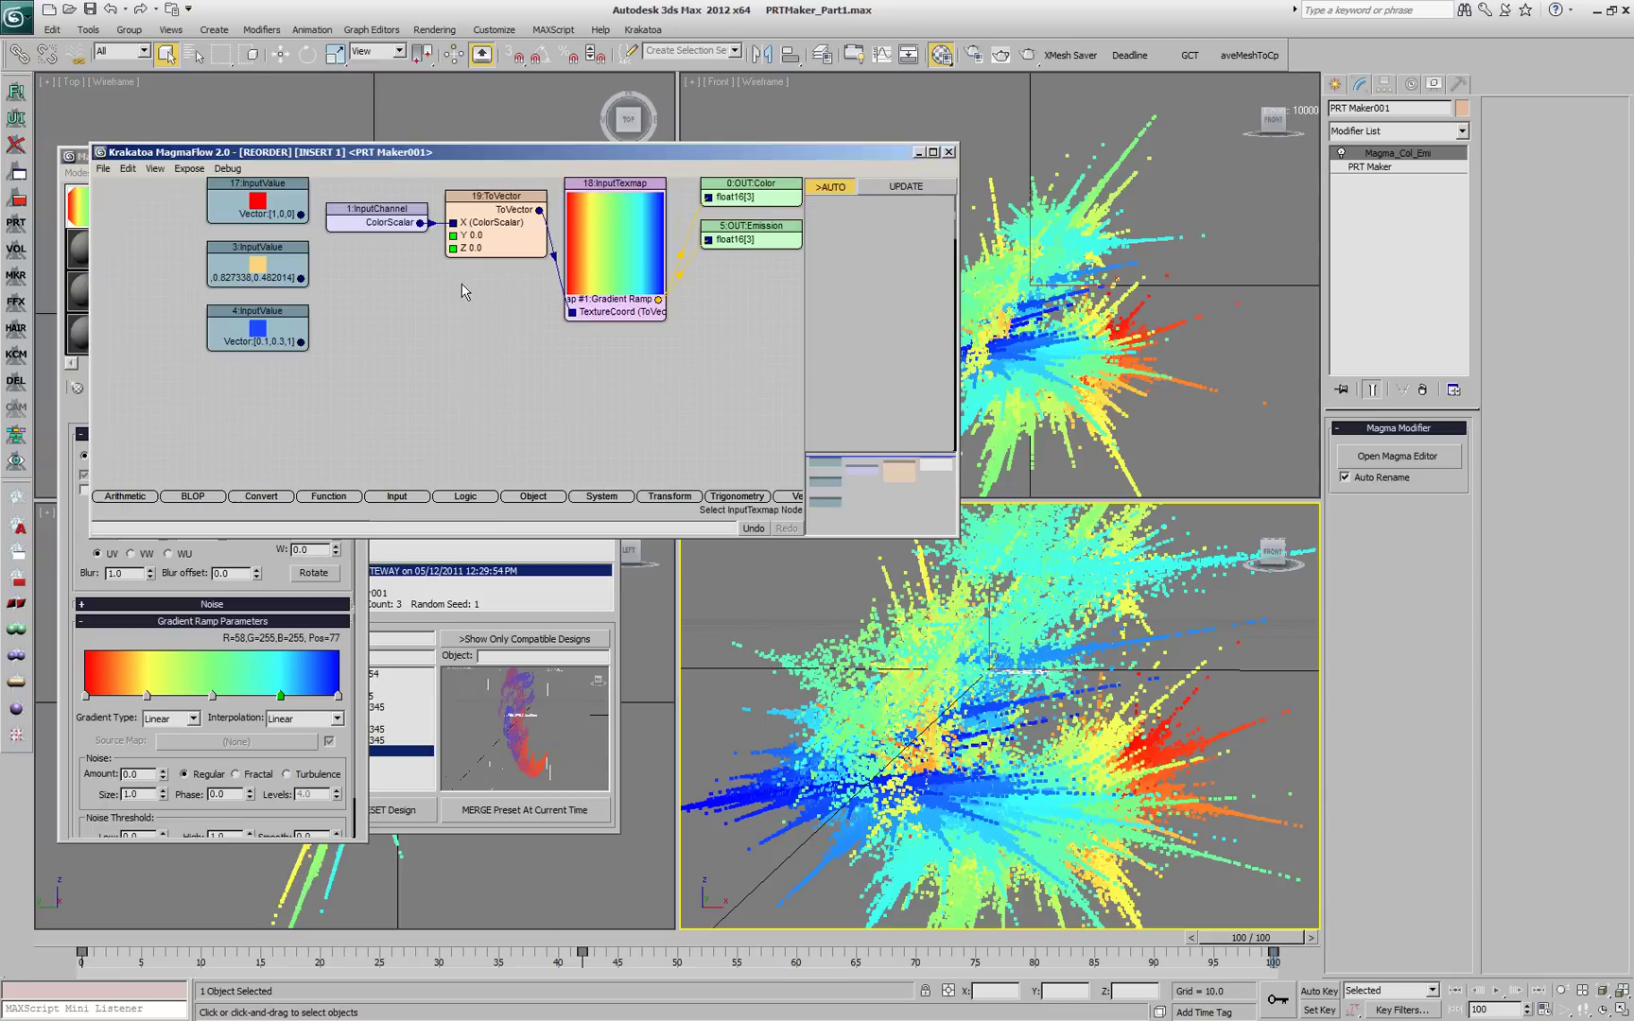
click(376, 215)
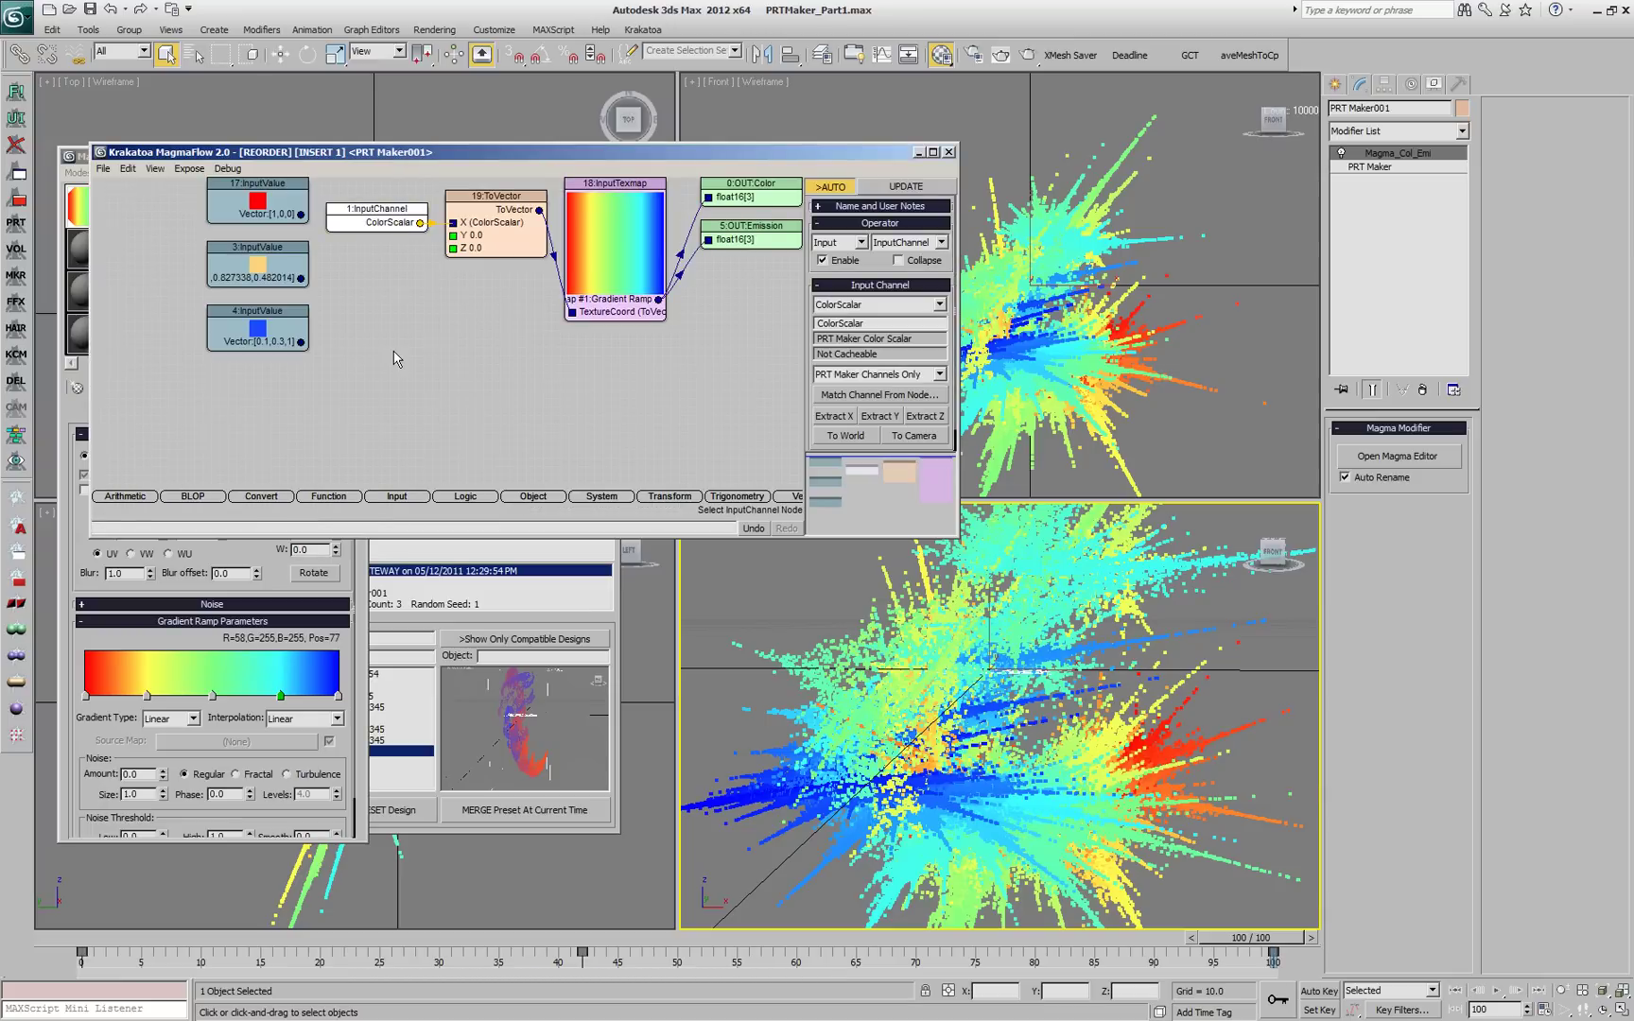
Step: Insert a Power node after ColorScalar with exponent 4, then marquee-select the three unused value nodes
key(p)
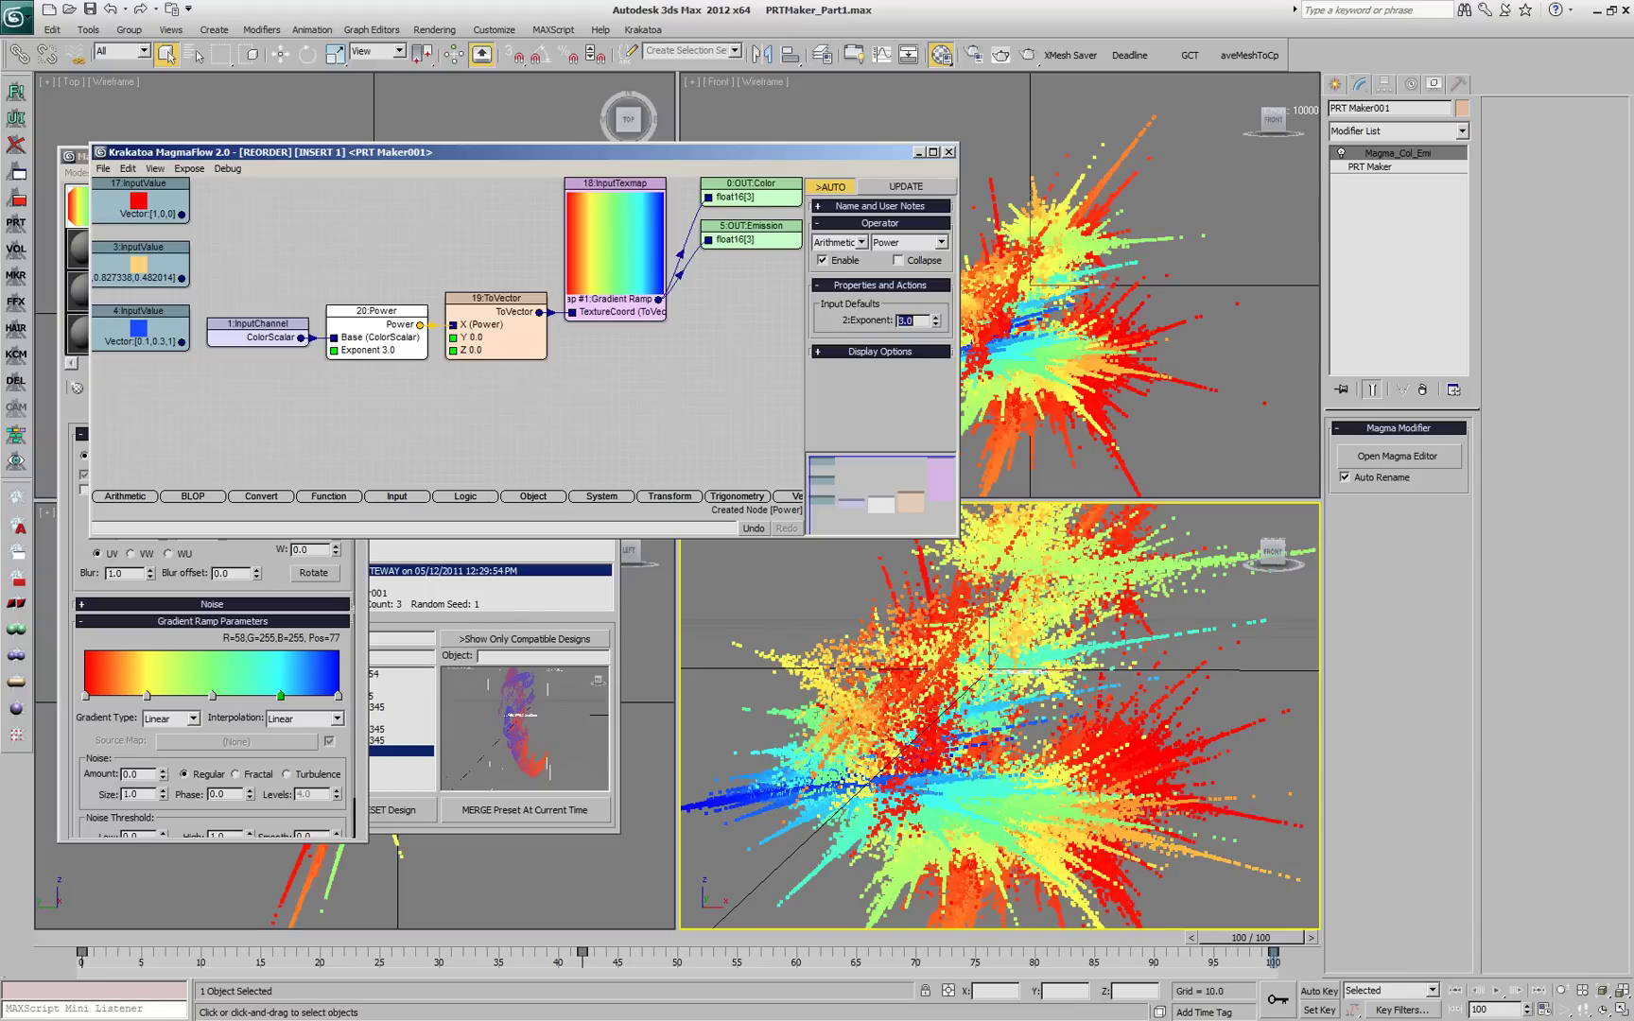
text(4)
key(Return)
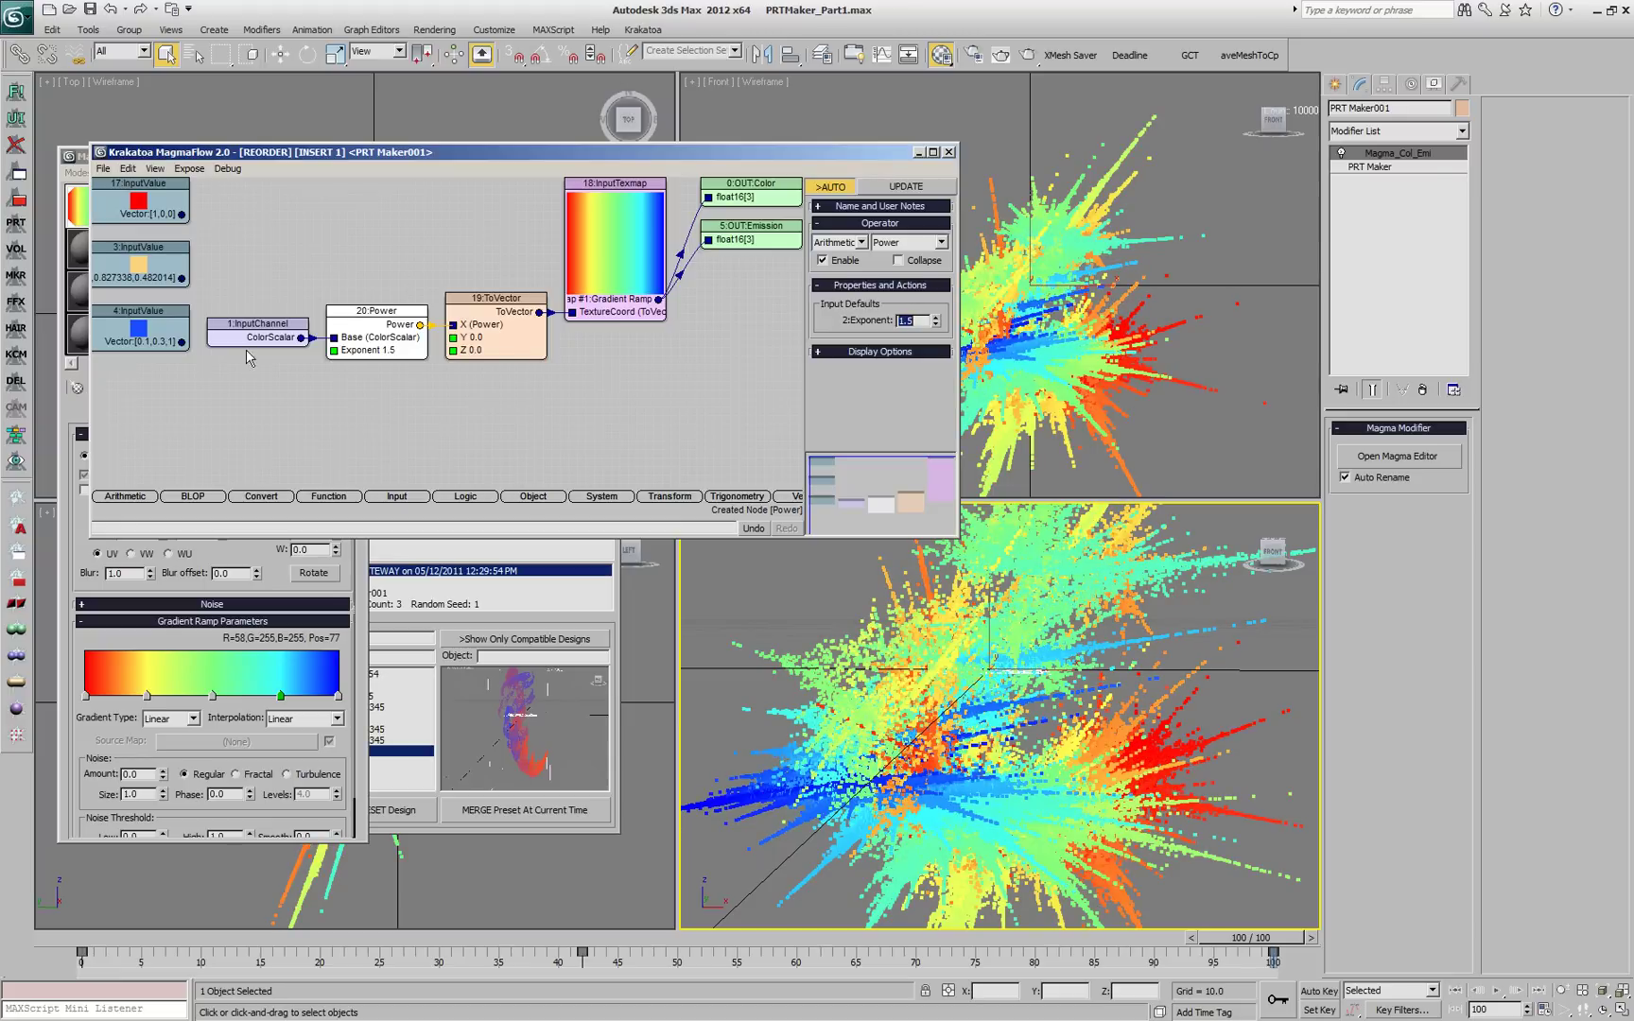
drag(203, 393, 64, 170)
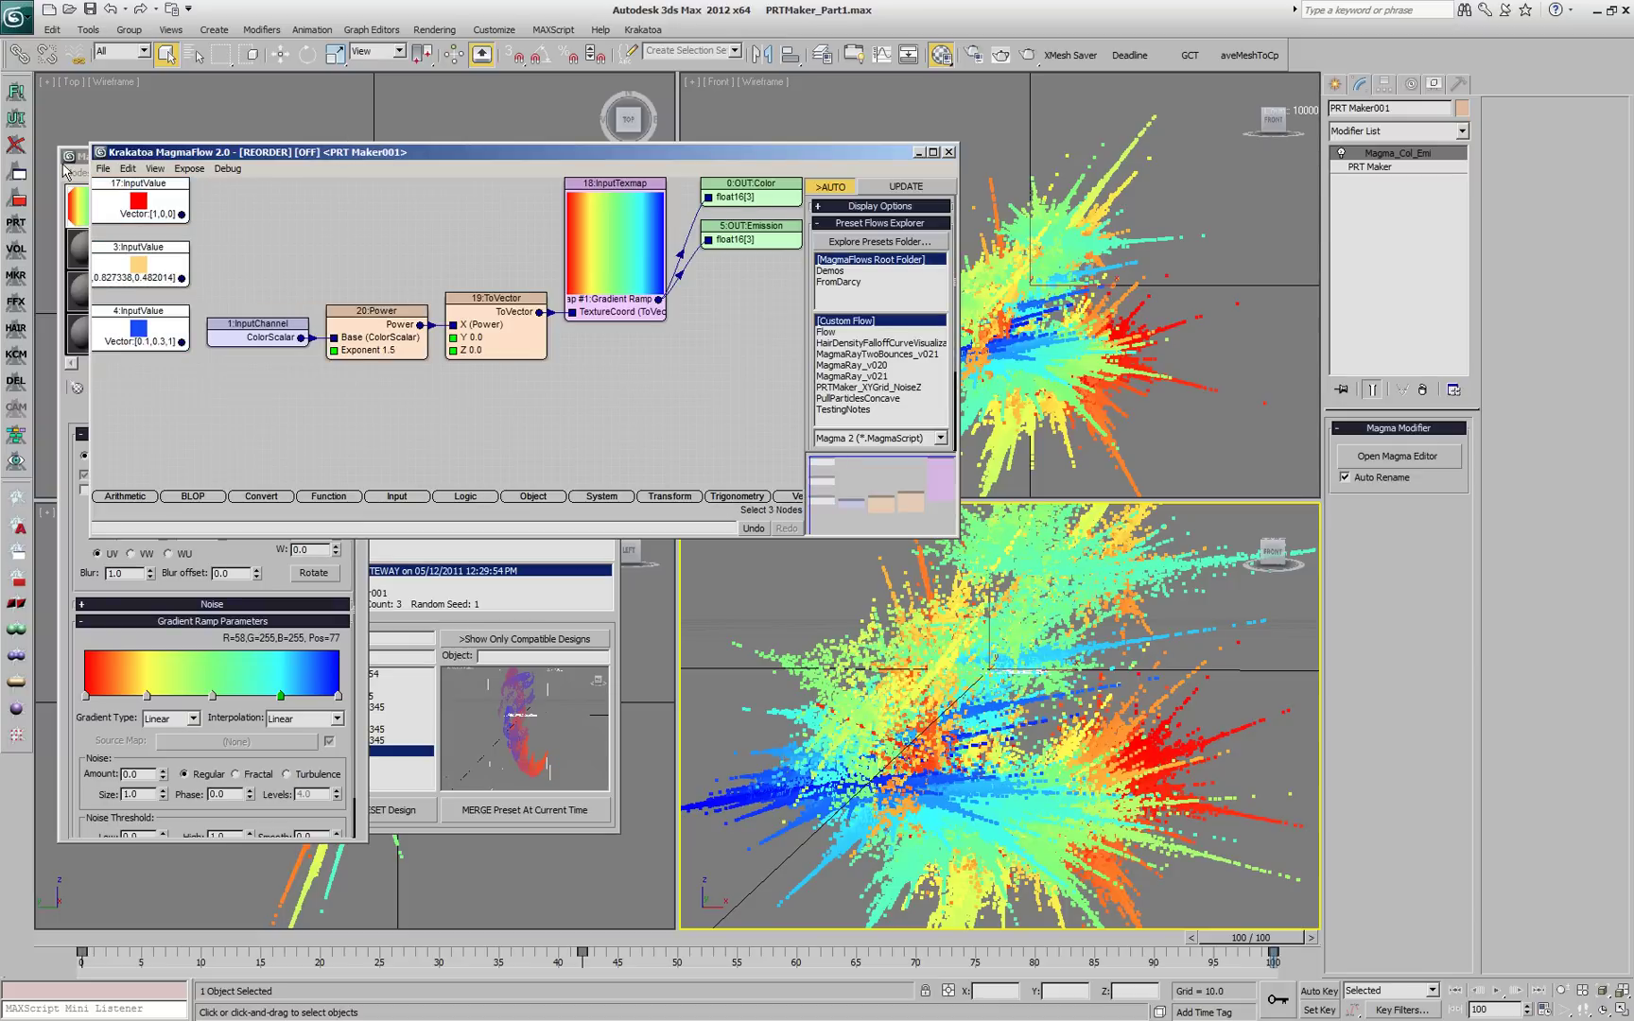
Step: Delete the three value nodes, close MagmaFlow and the Material Editor, and open the Fractal Design Parameters Editor
key(Delete)
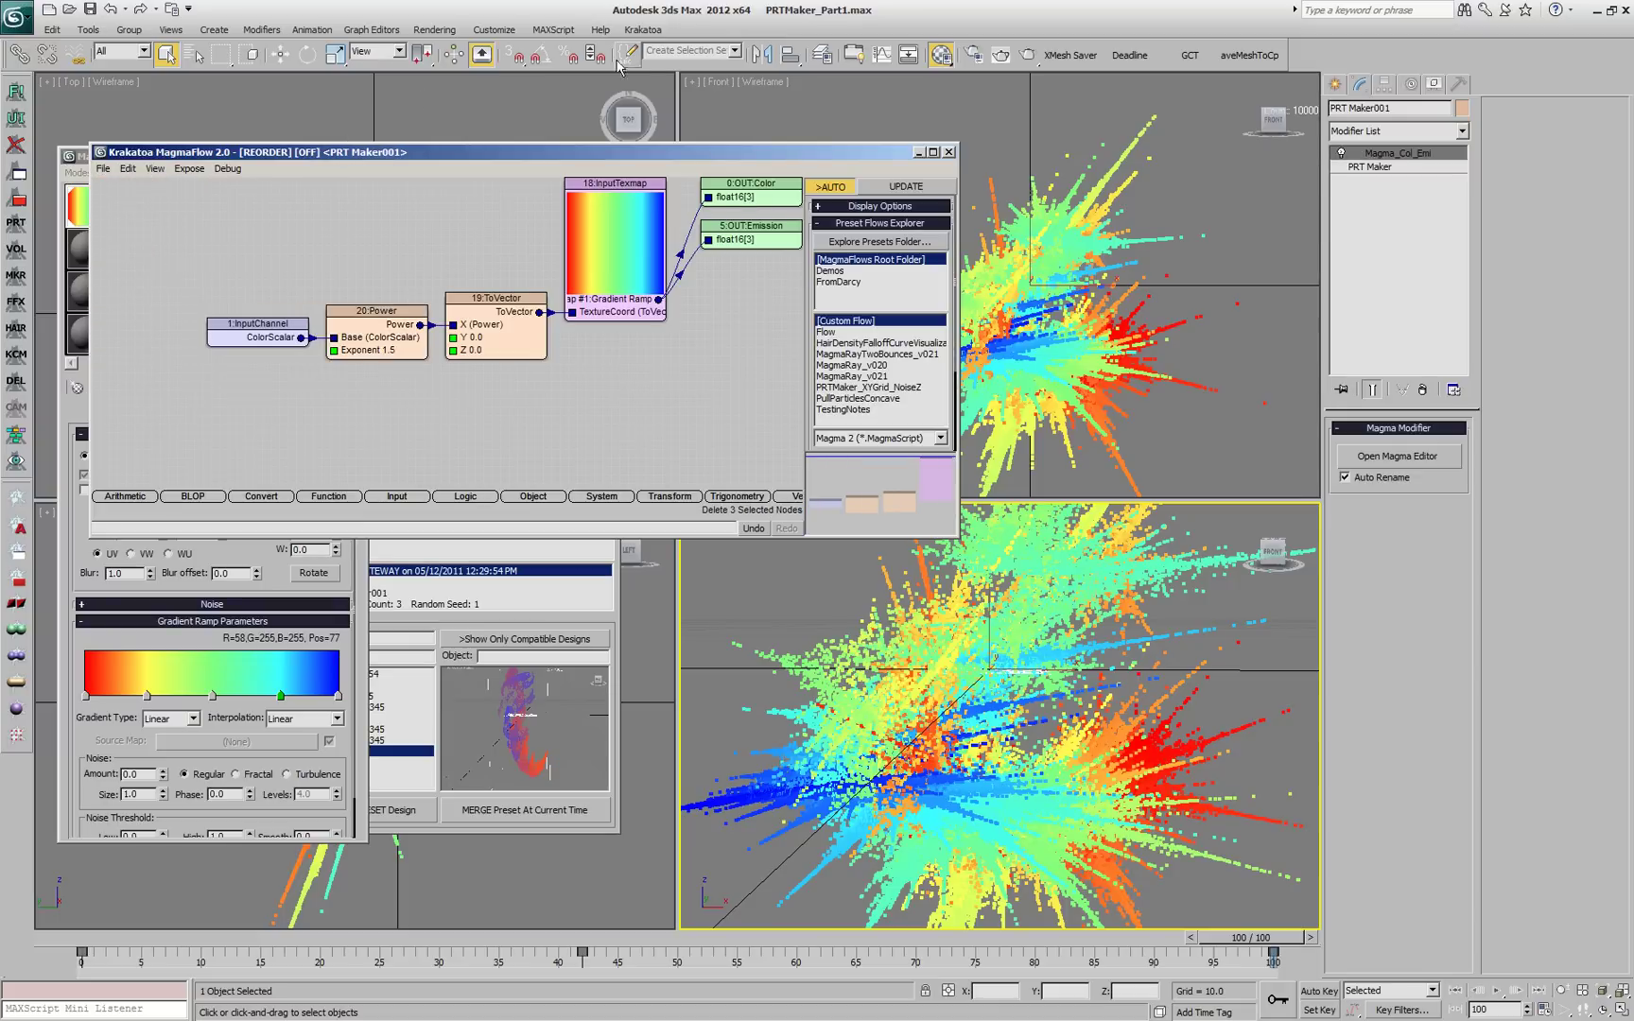
click(949, 152)
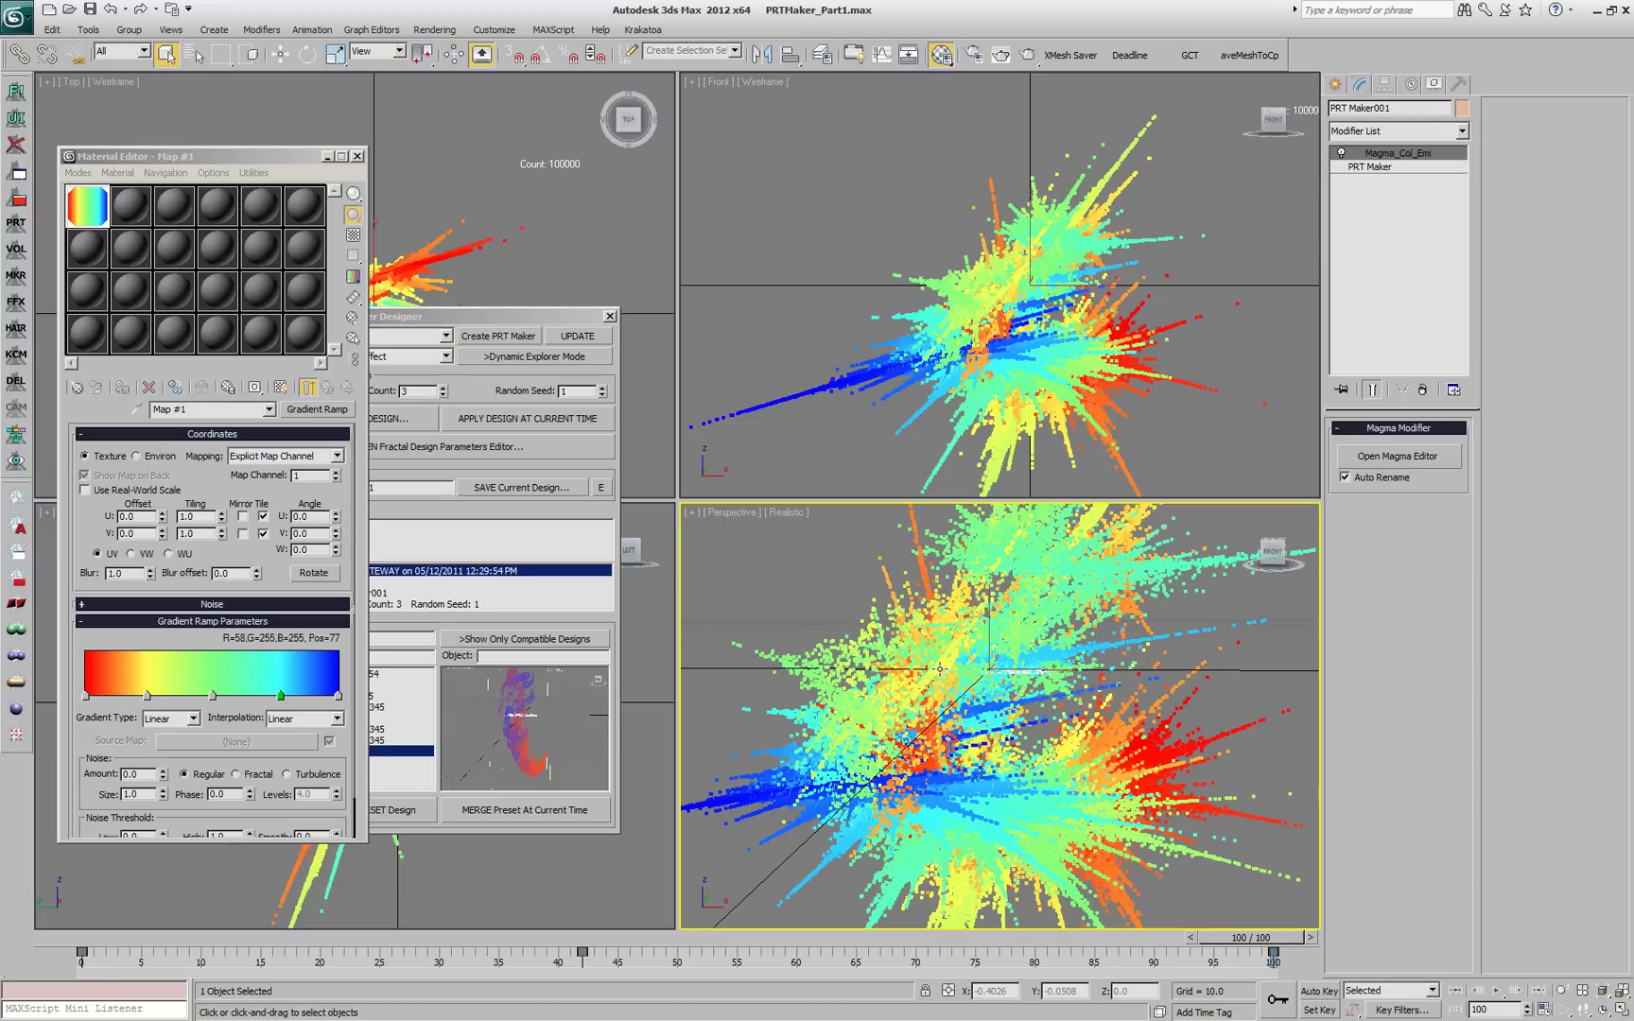
click(358, 157)
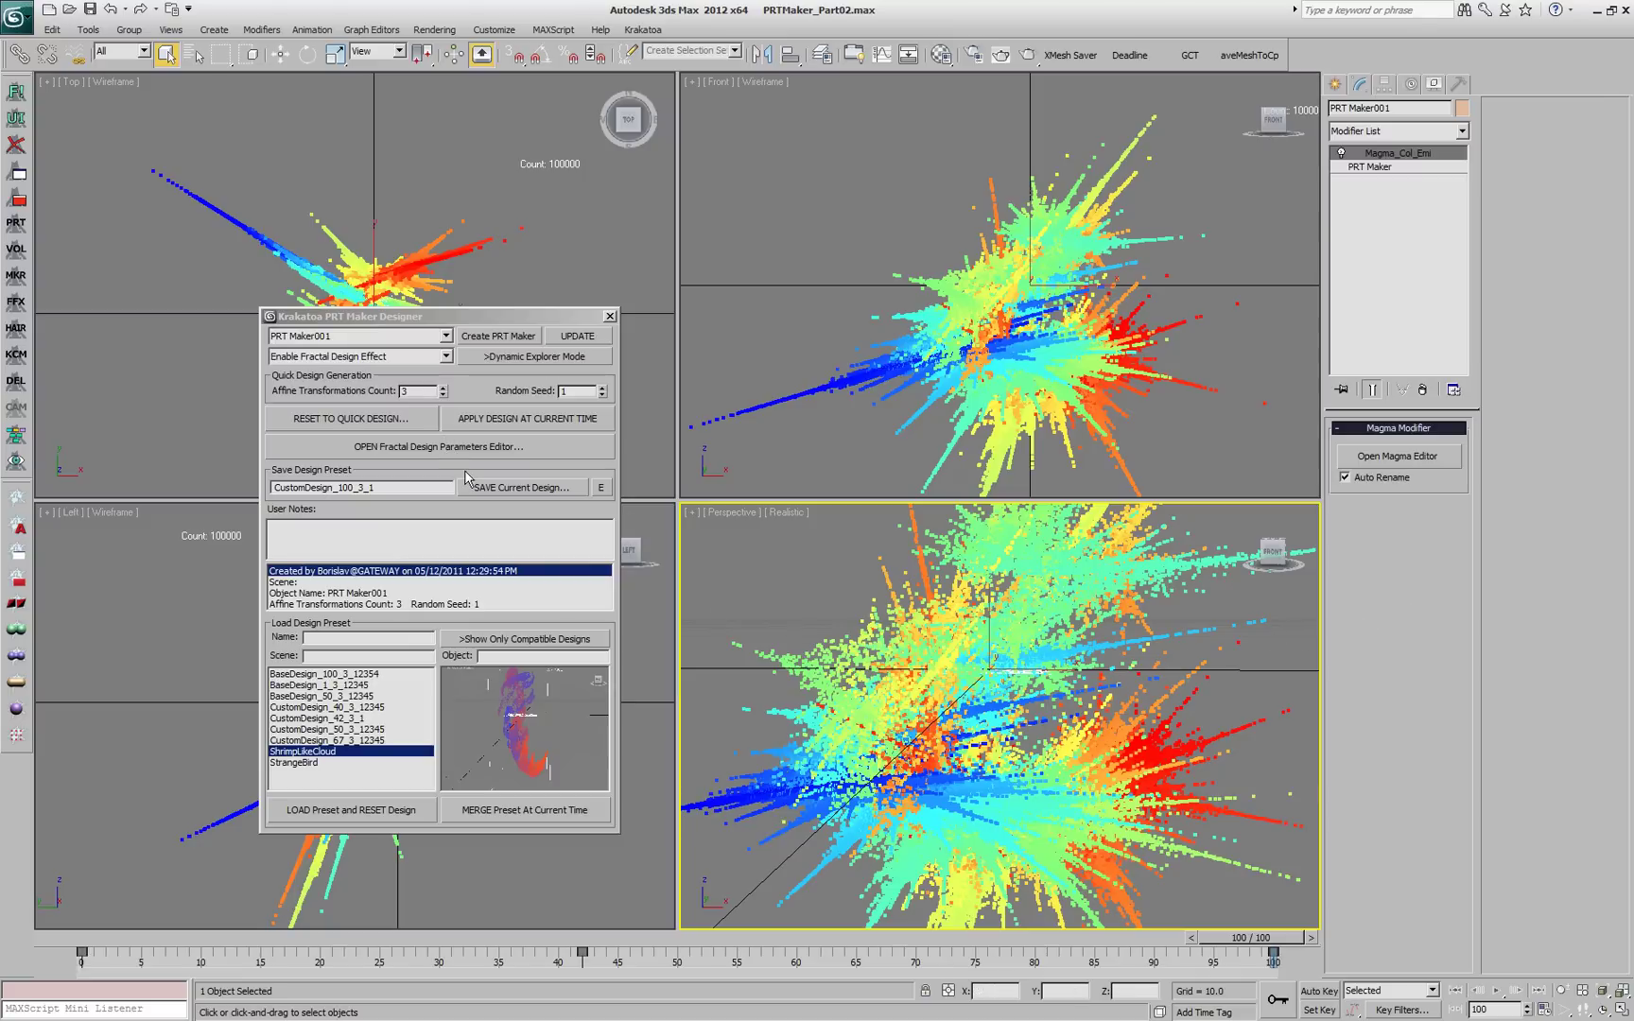
click(462, 453)
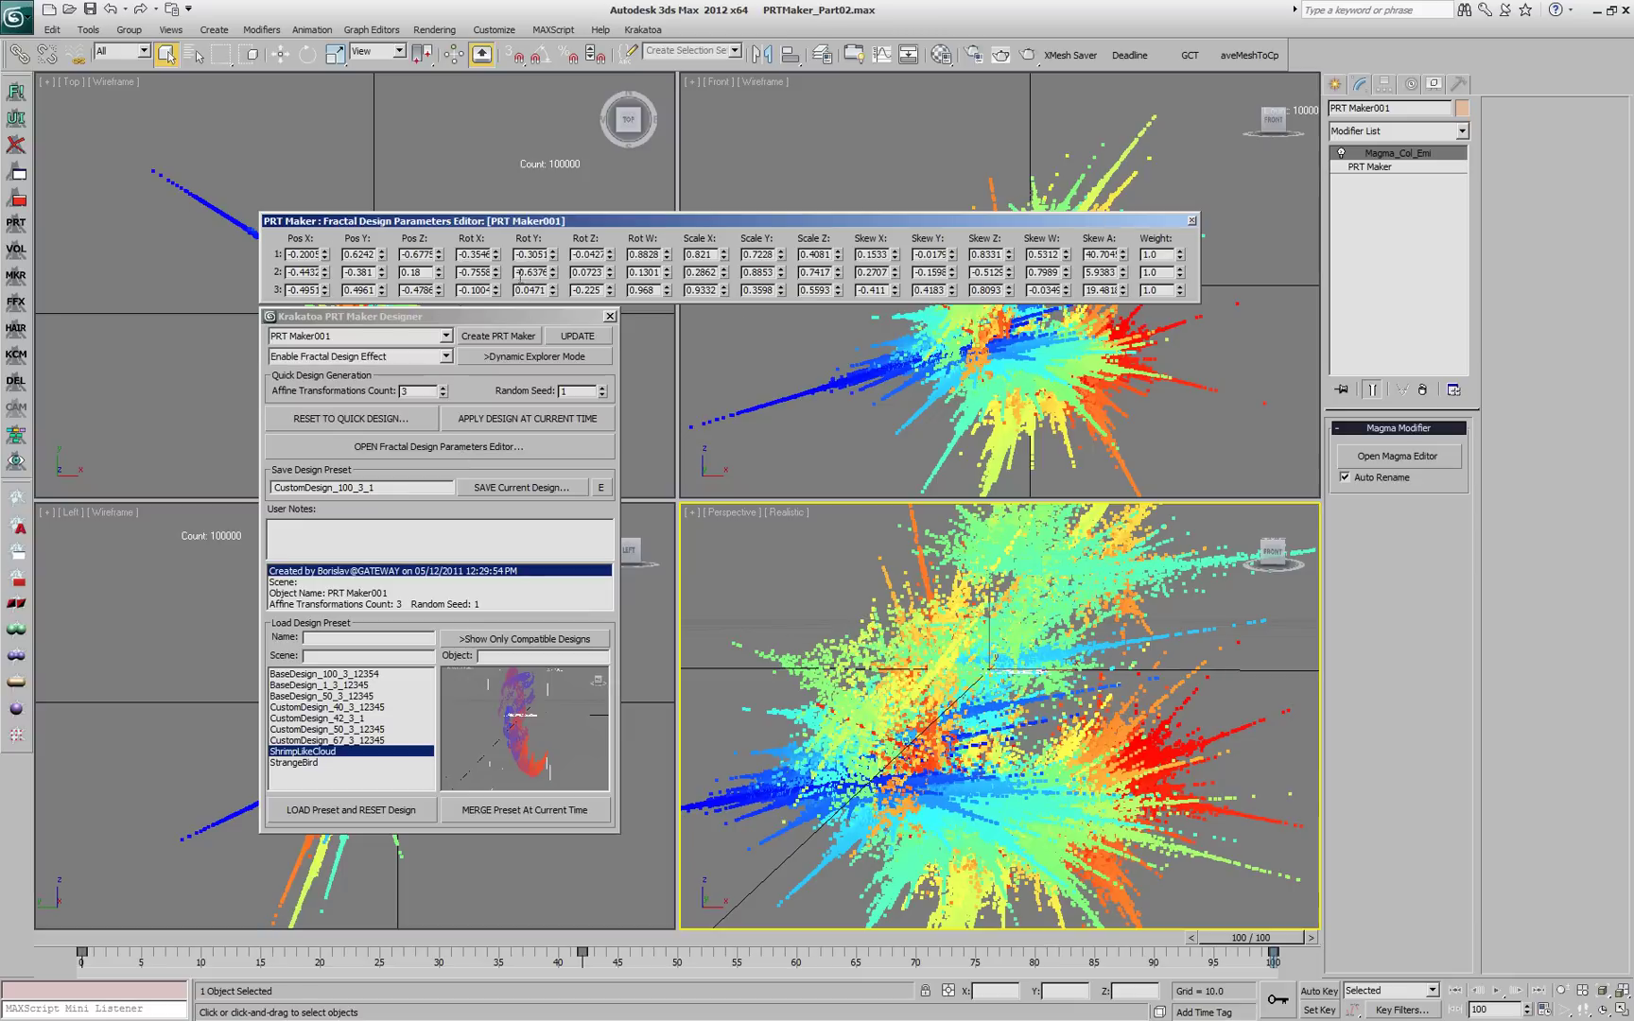
Step: Go to frame 90 and lower the third and second transformations' weights
drag(82, 943, 1114, 937)
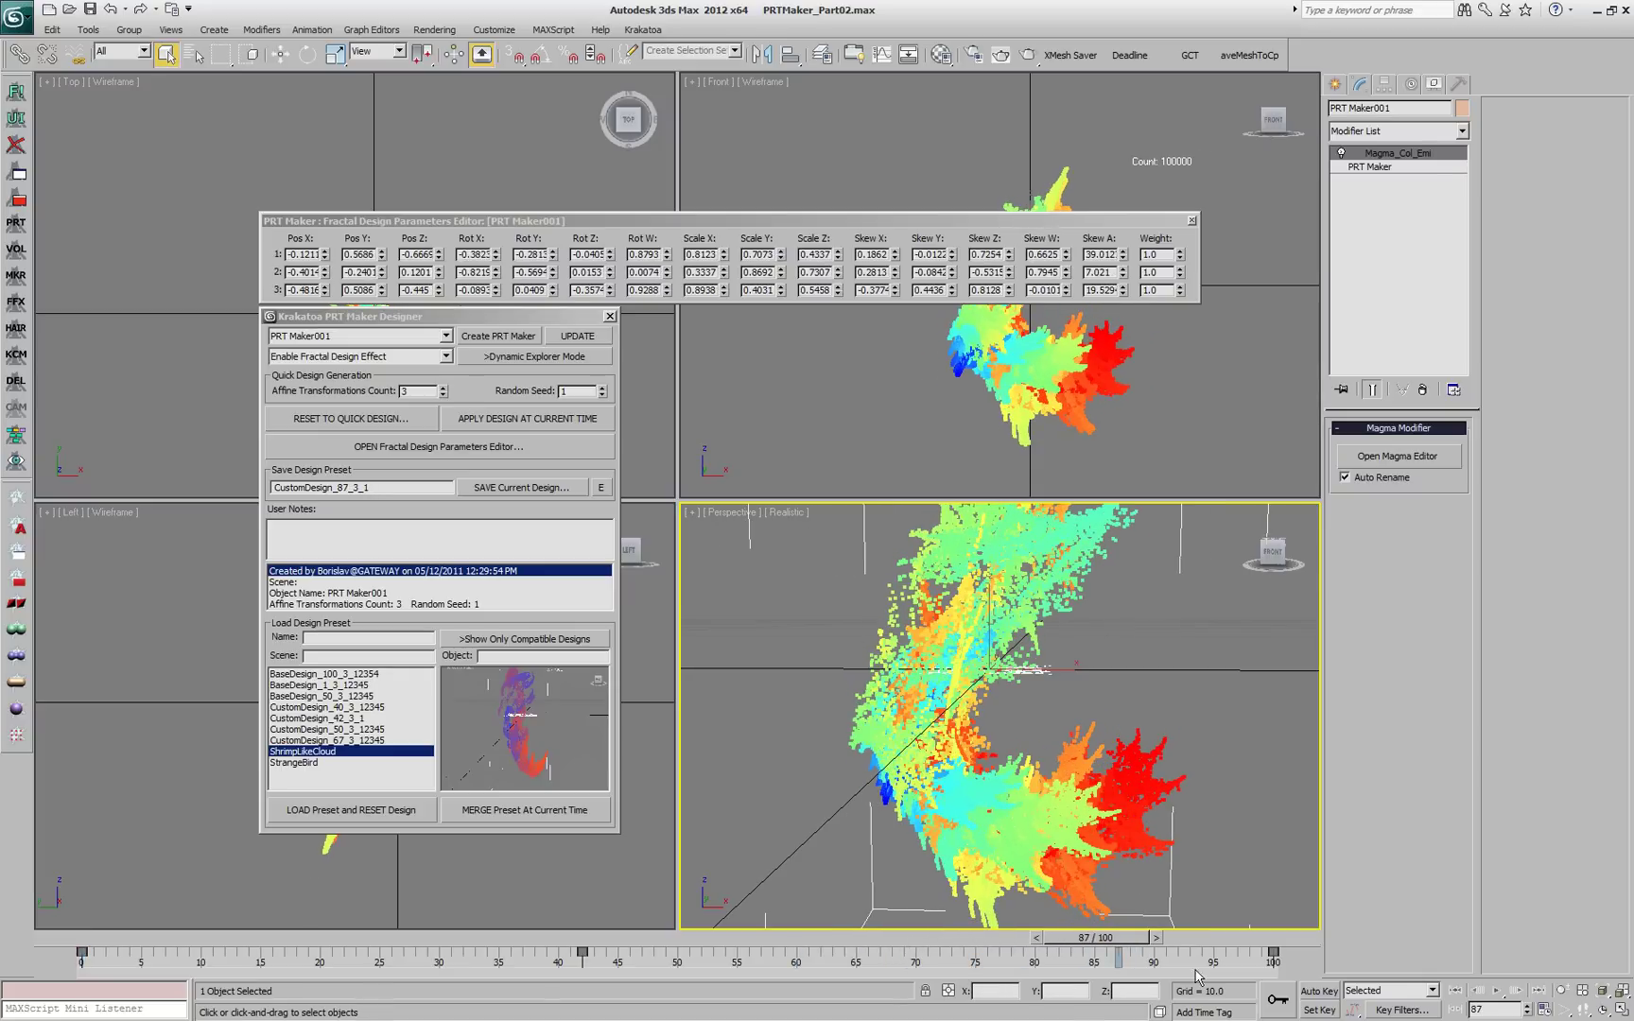
click(1156, 937)
click(1168, 937)
click(1178, 938)
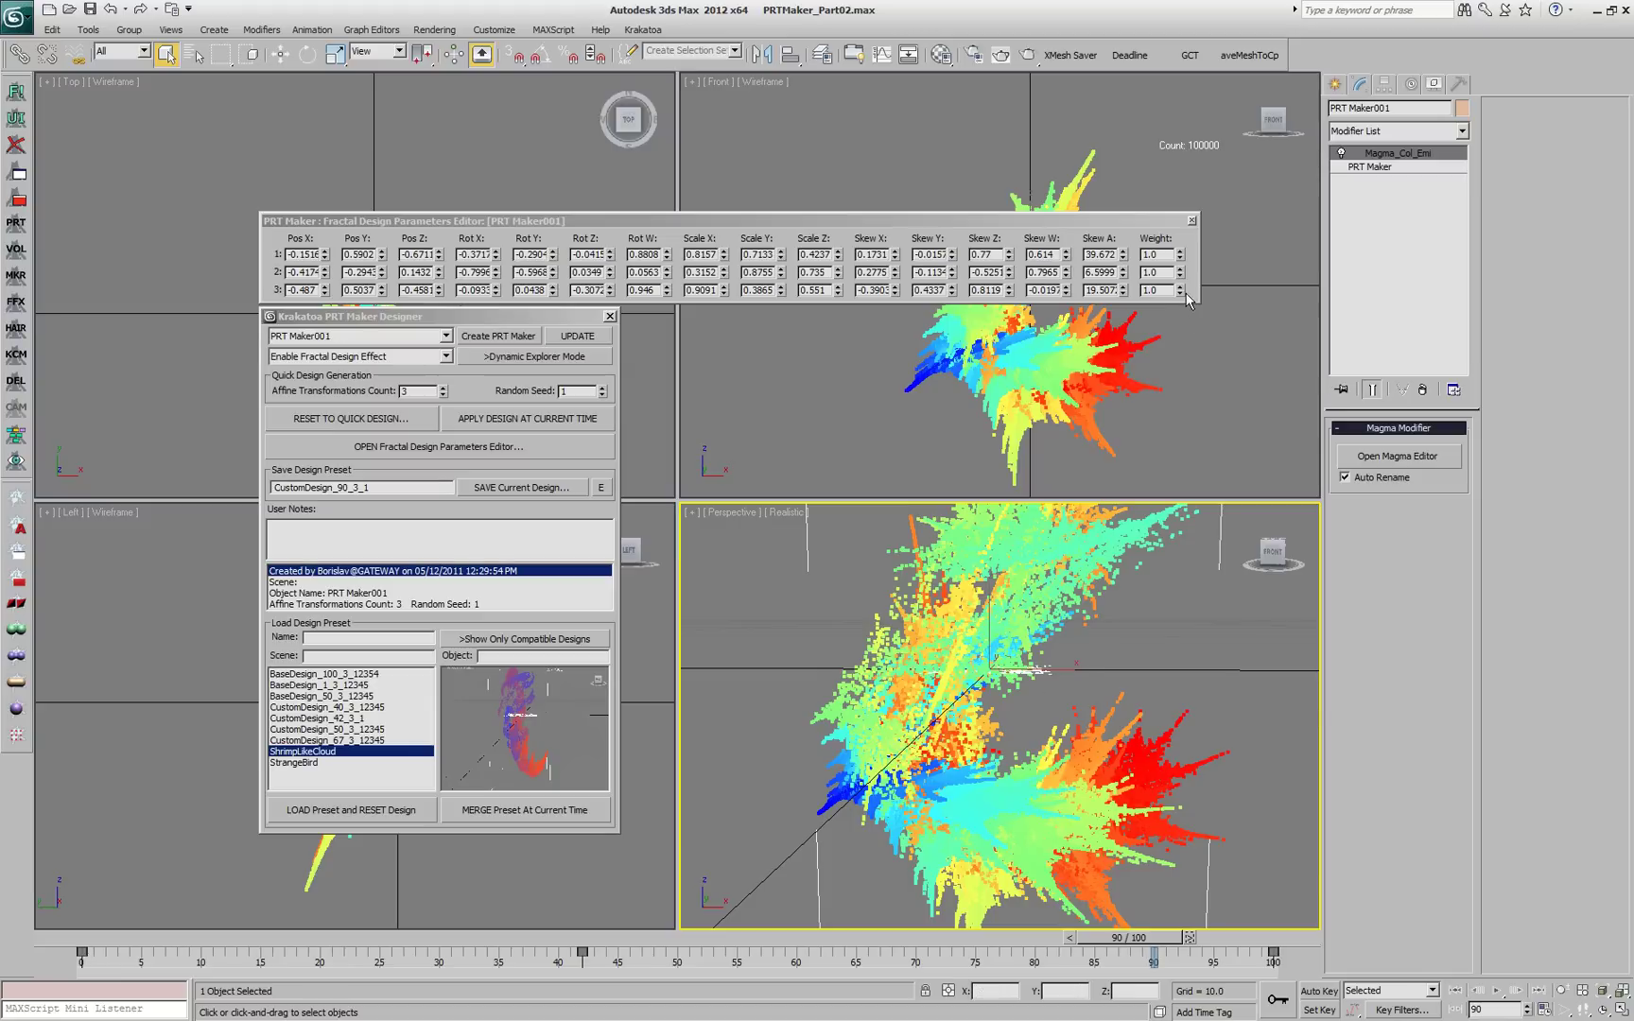
drag(1180, 291, 1171, 402)
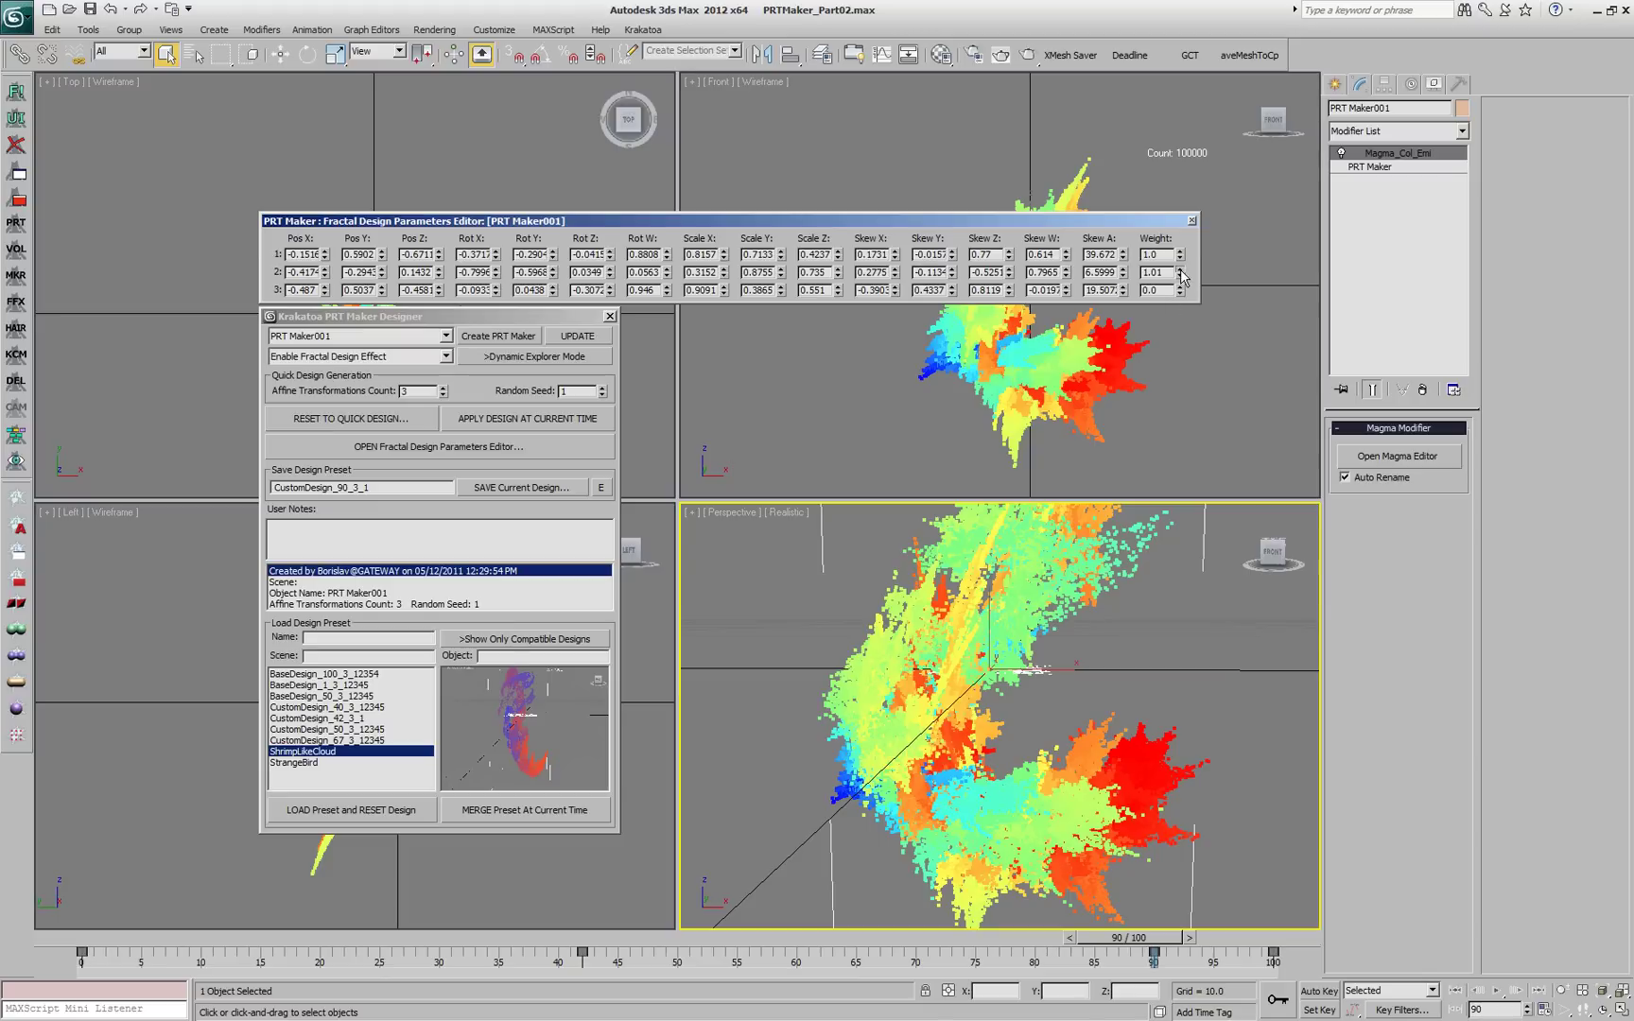
mouse_move(1182, 277)
mouse_down()
mouse_move(1177, 343)
mouse_move(1173, 273)
mouse_up()
Step: Check frames 91 and 100, switch to selection mode, and return to frame 90
drag(1152, 944, 1190, 947)
drag(1334, 946, 1343, 946)
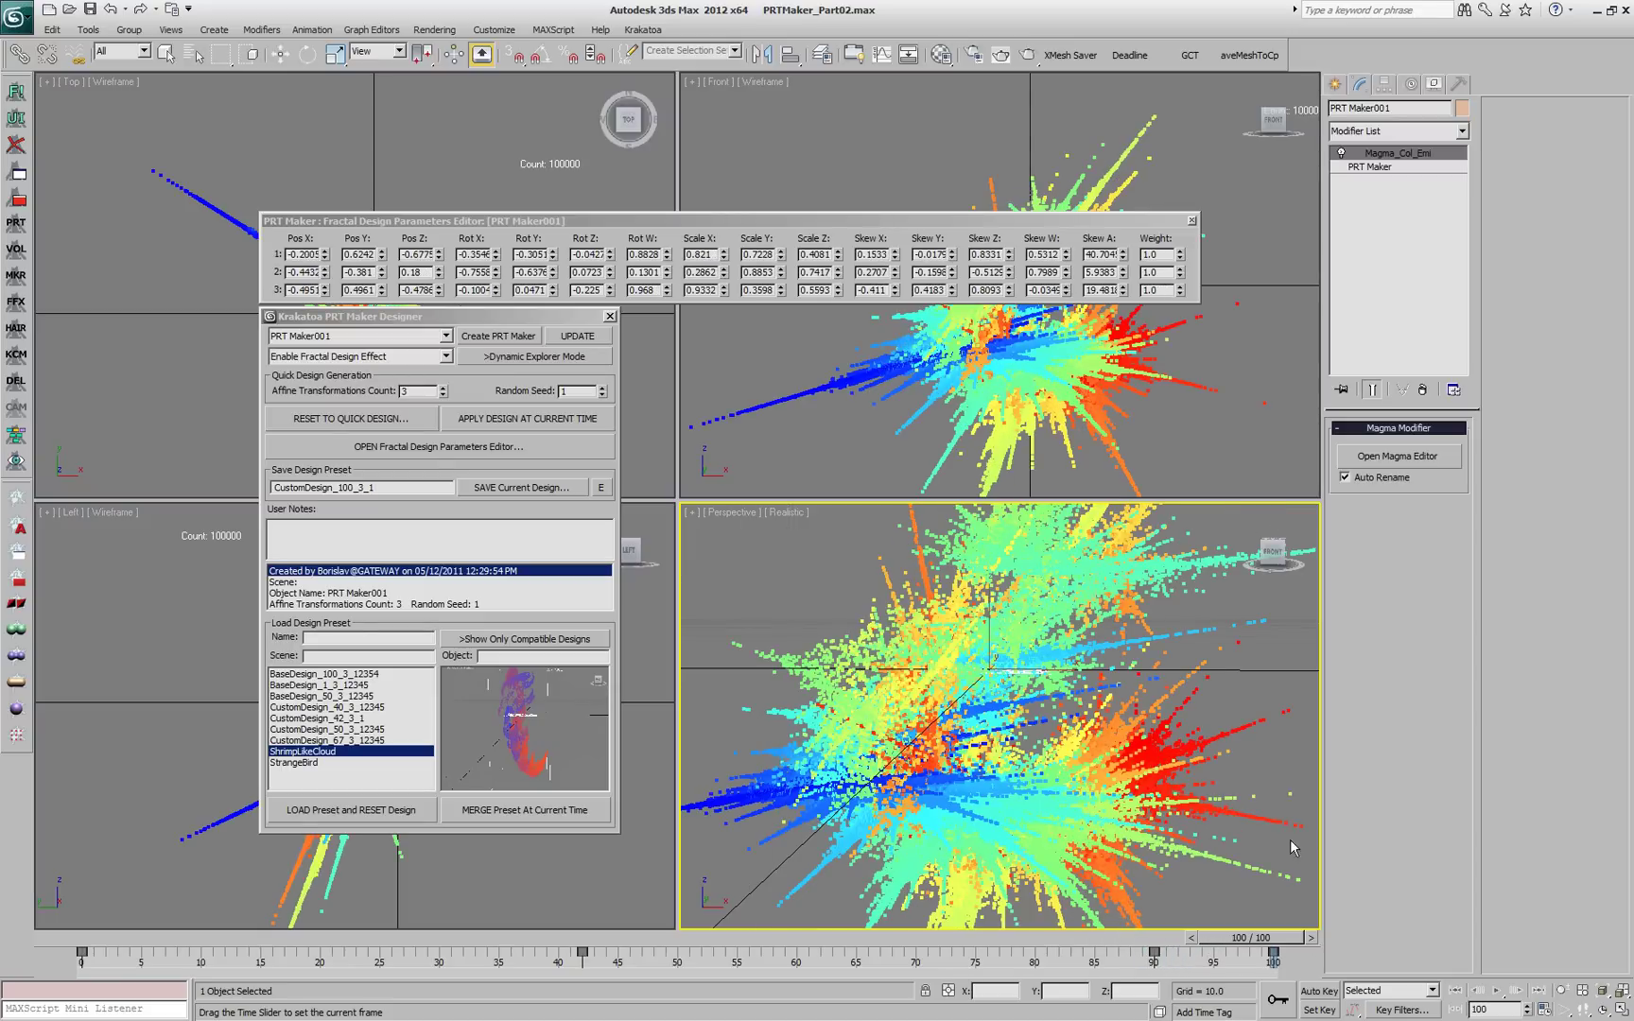
key(q)
drag(1274, 944, 1155, 934)
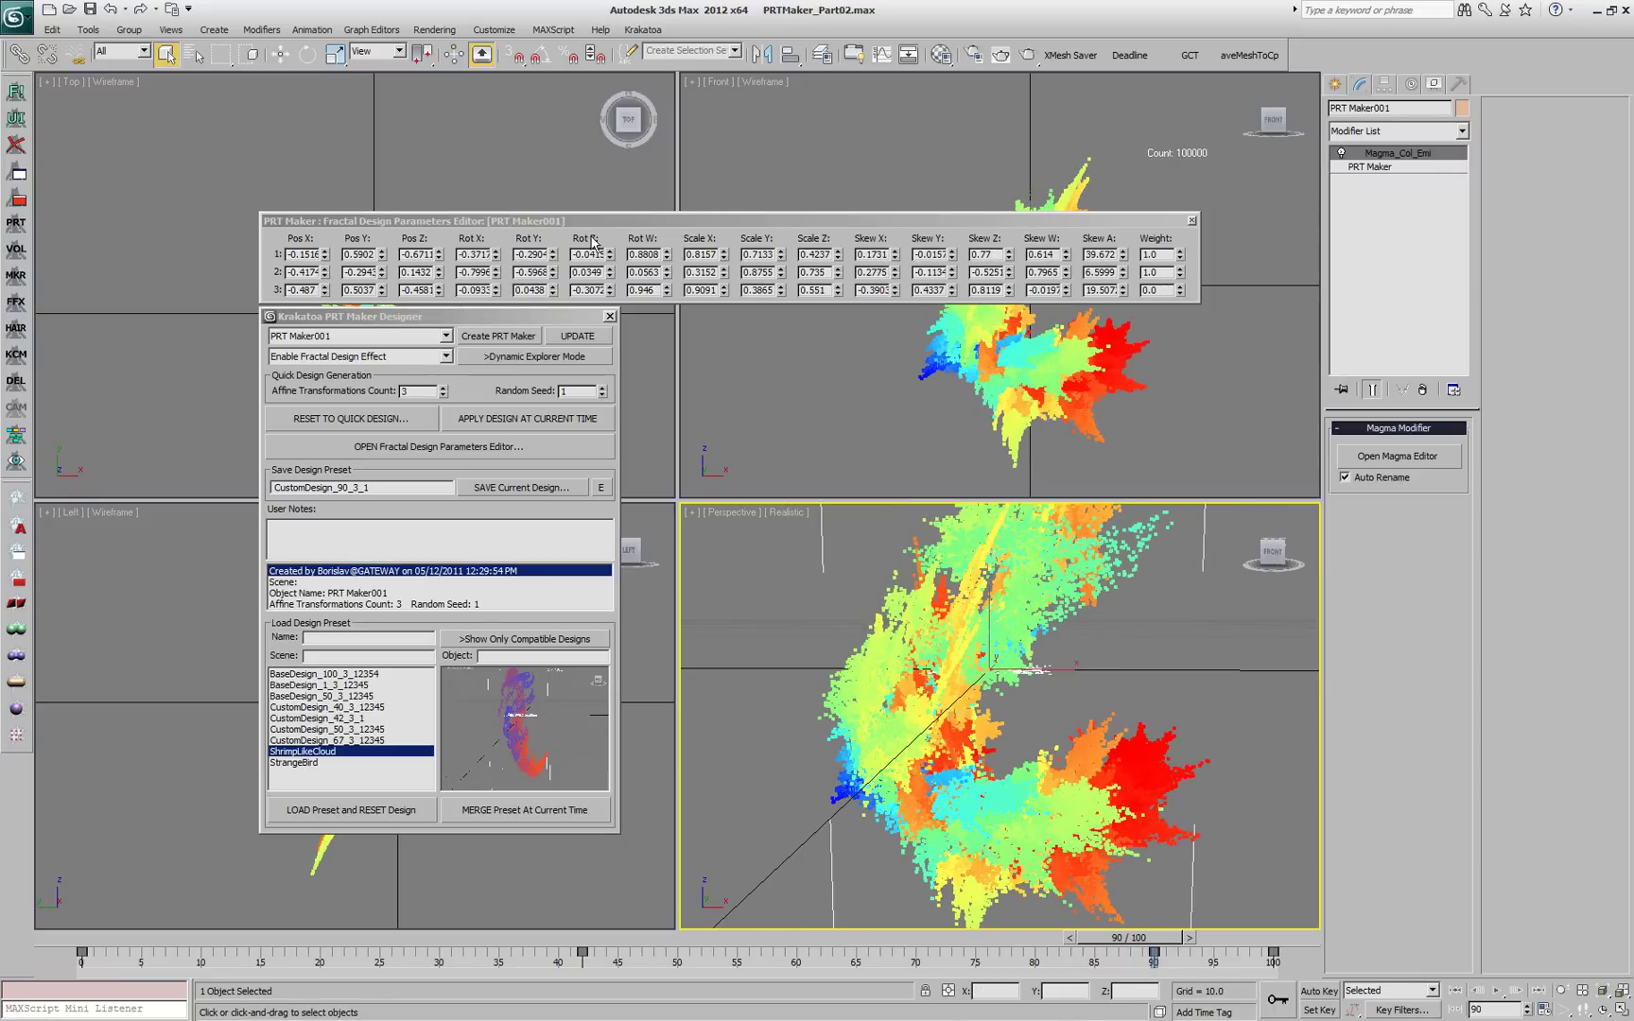
Step: Raise the first transformation's Rot Z, then scrub from frame 60 to 96 to preview
drag(610, 257, 630, 828)
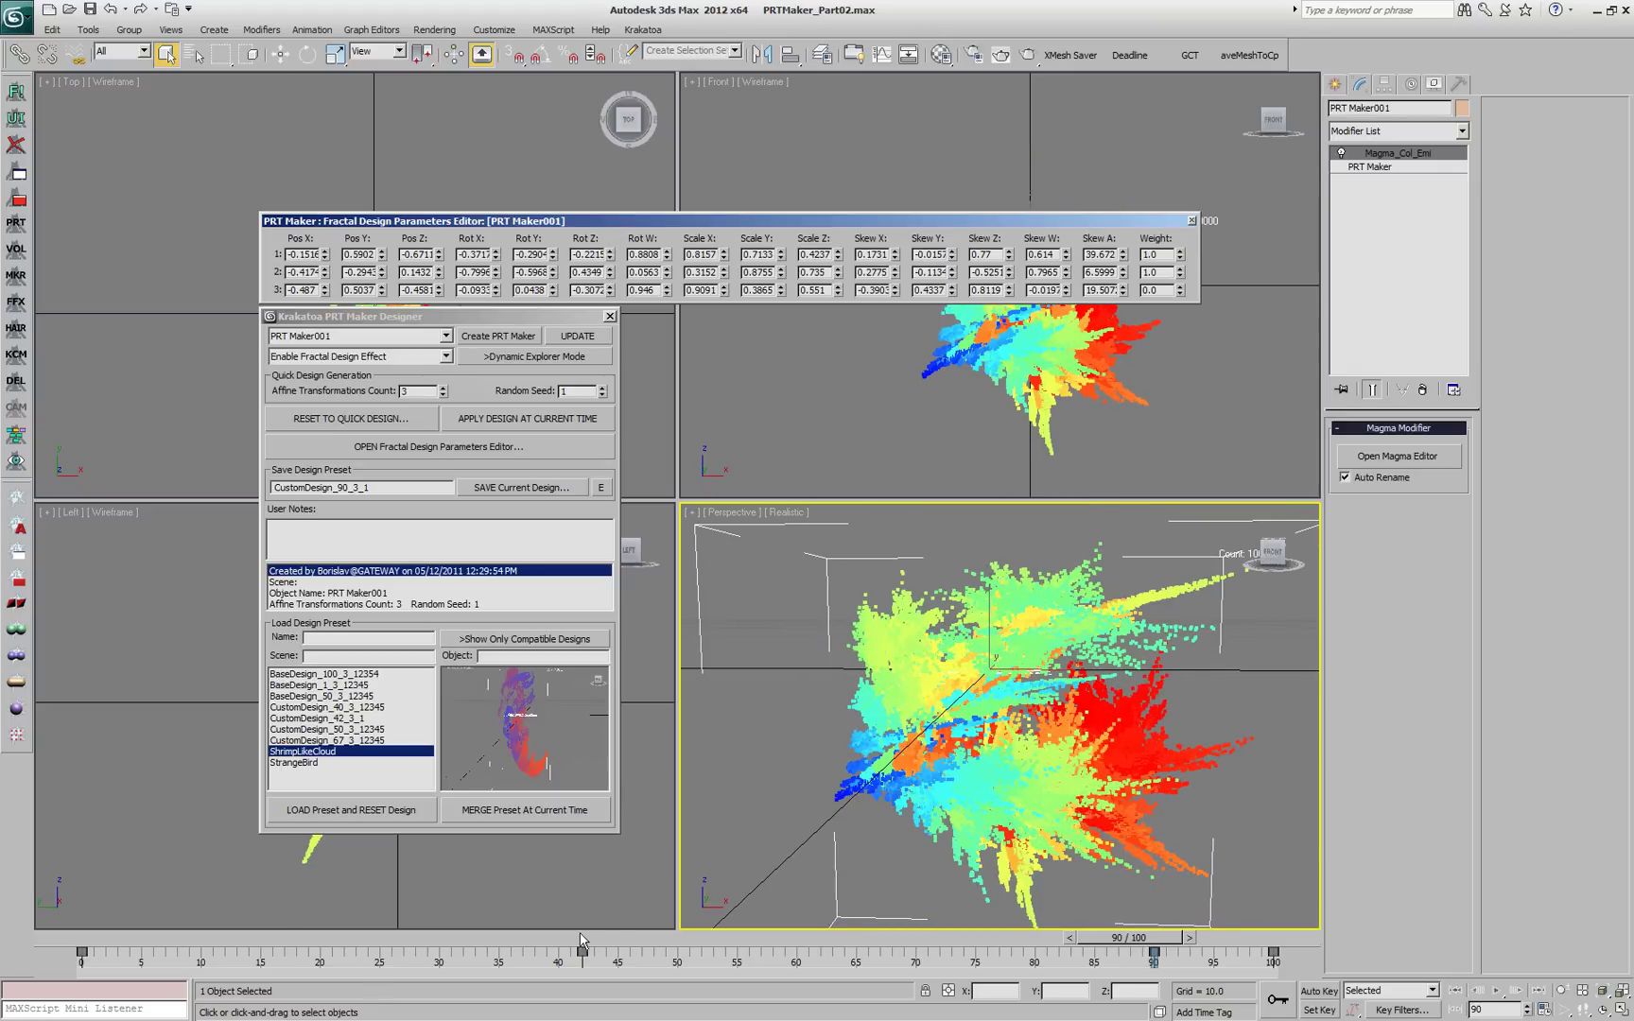
drag(582, 941, 913, 945)
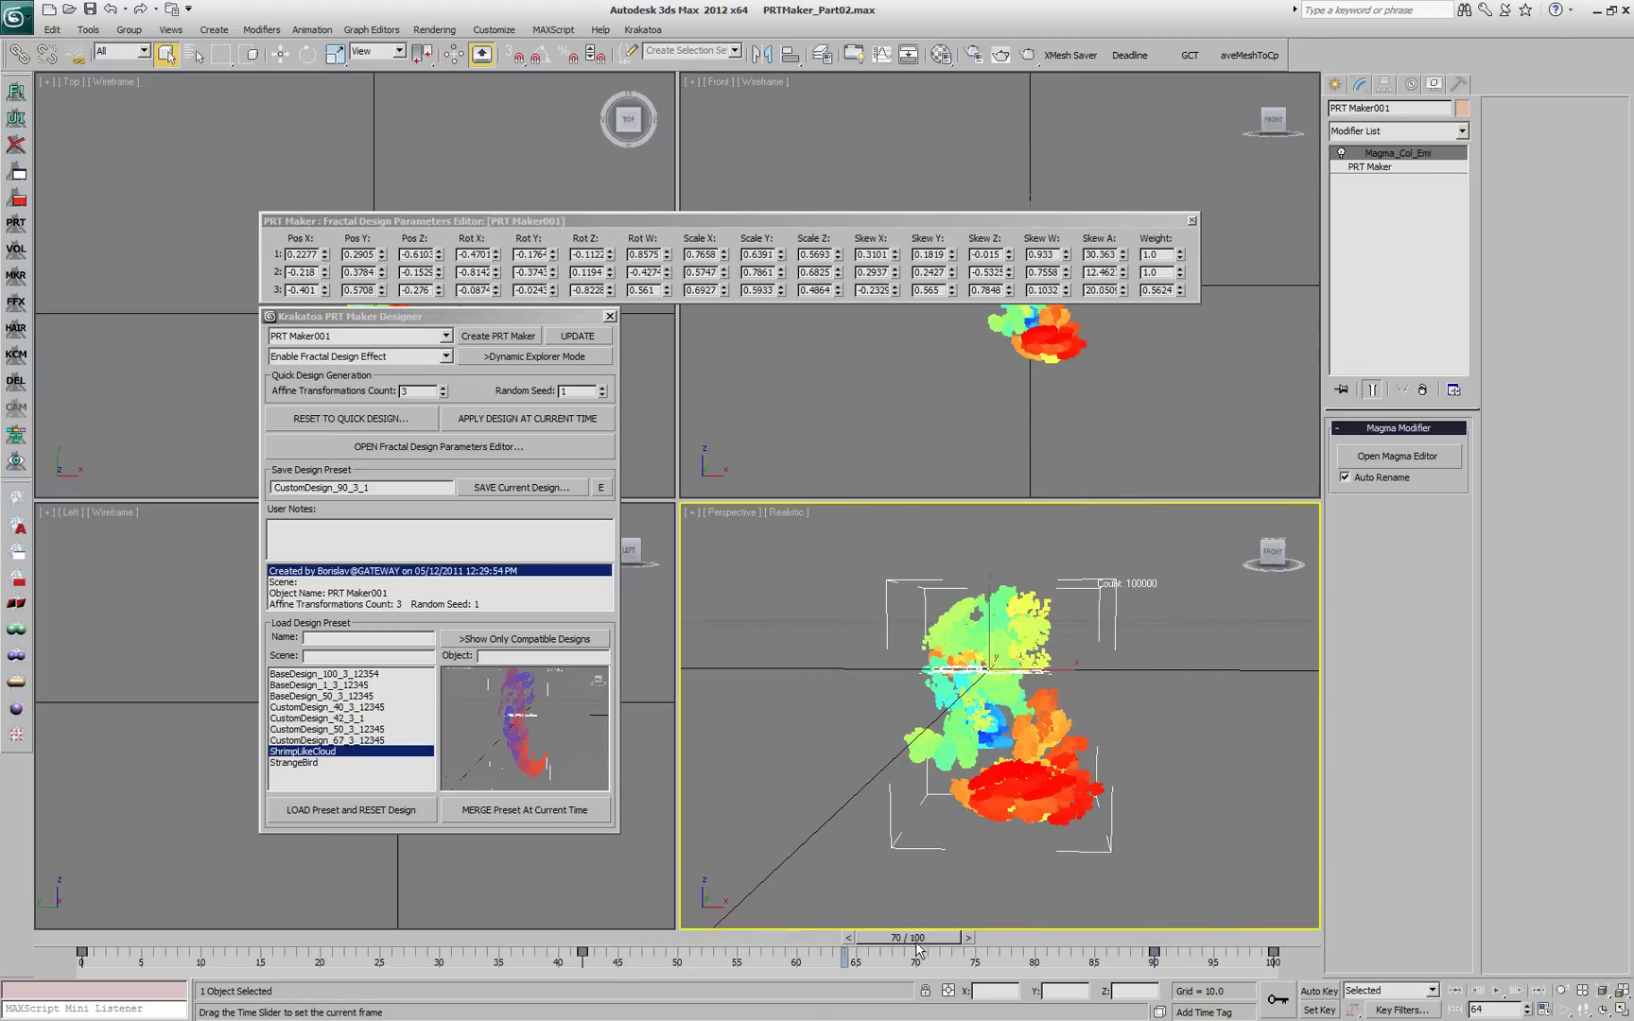
drag(1017, 943, 1010, 942)
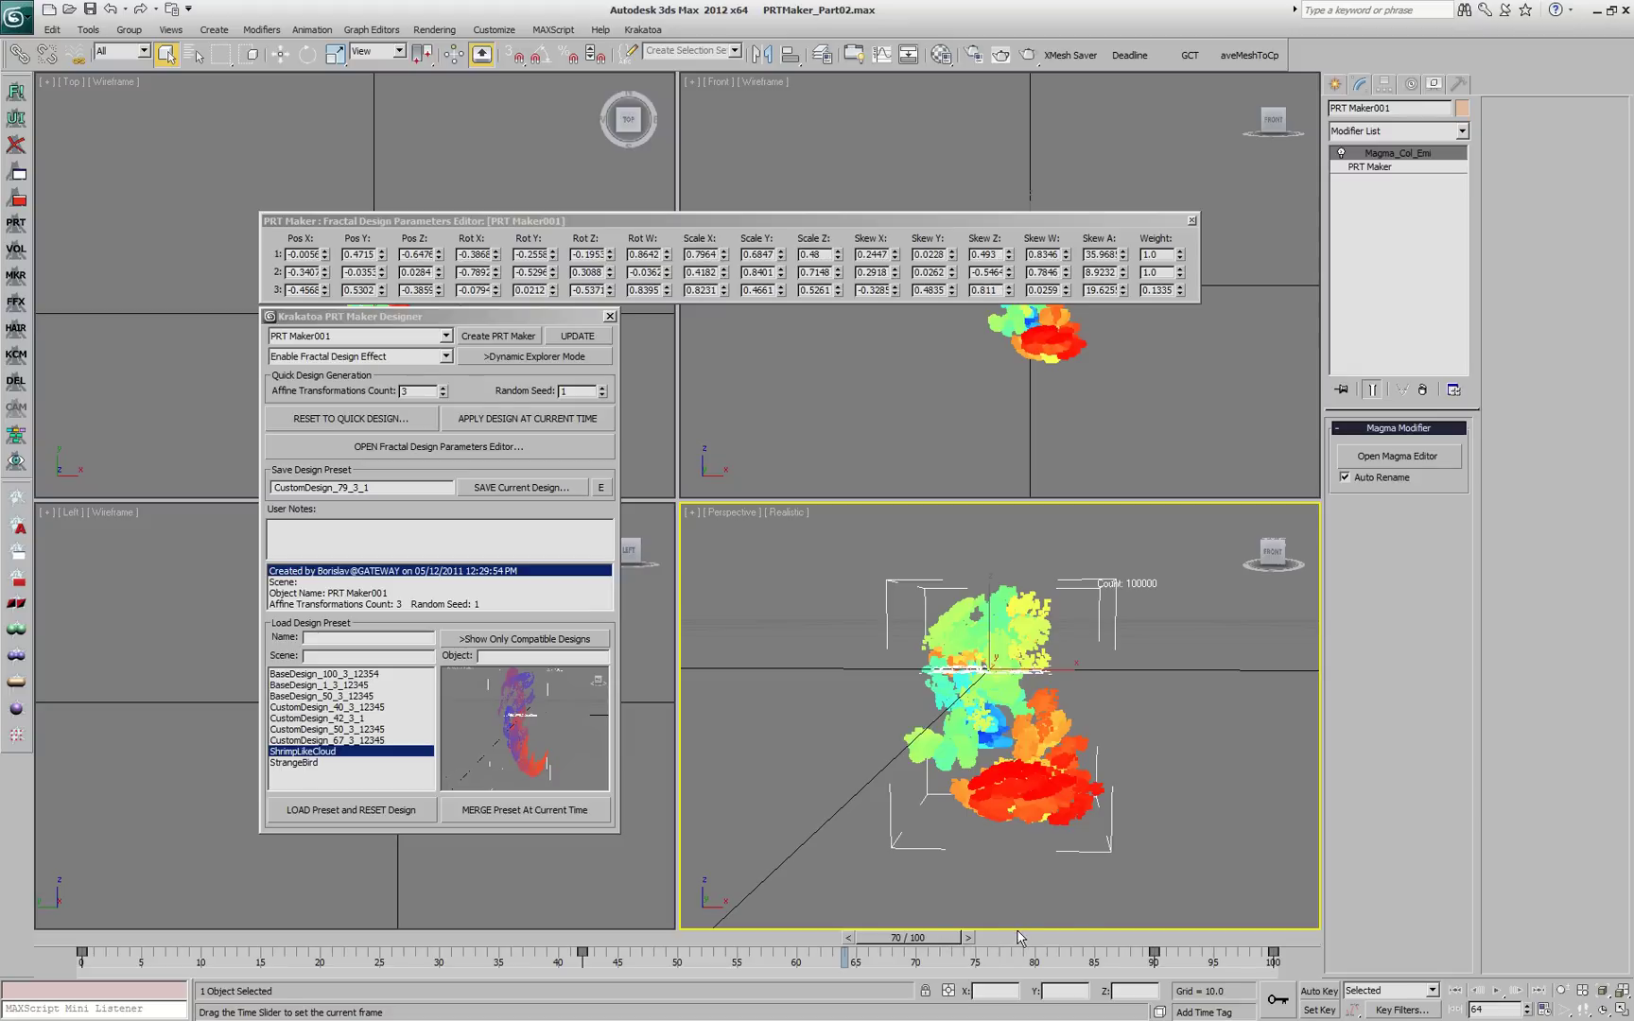
drag(1133, 941, 1171, 943)
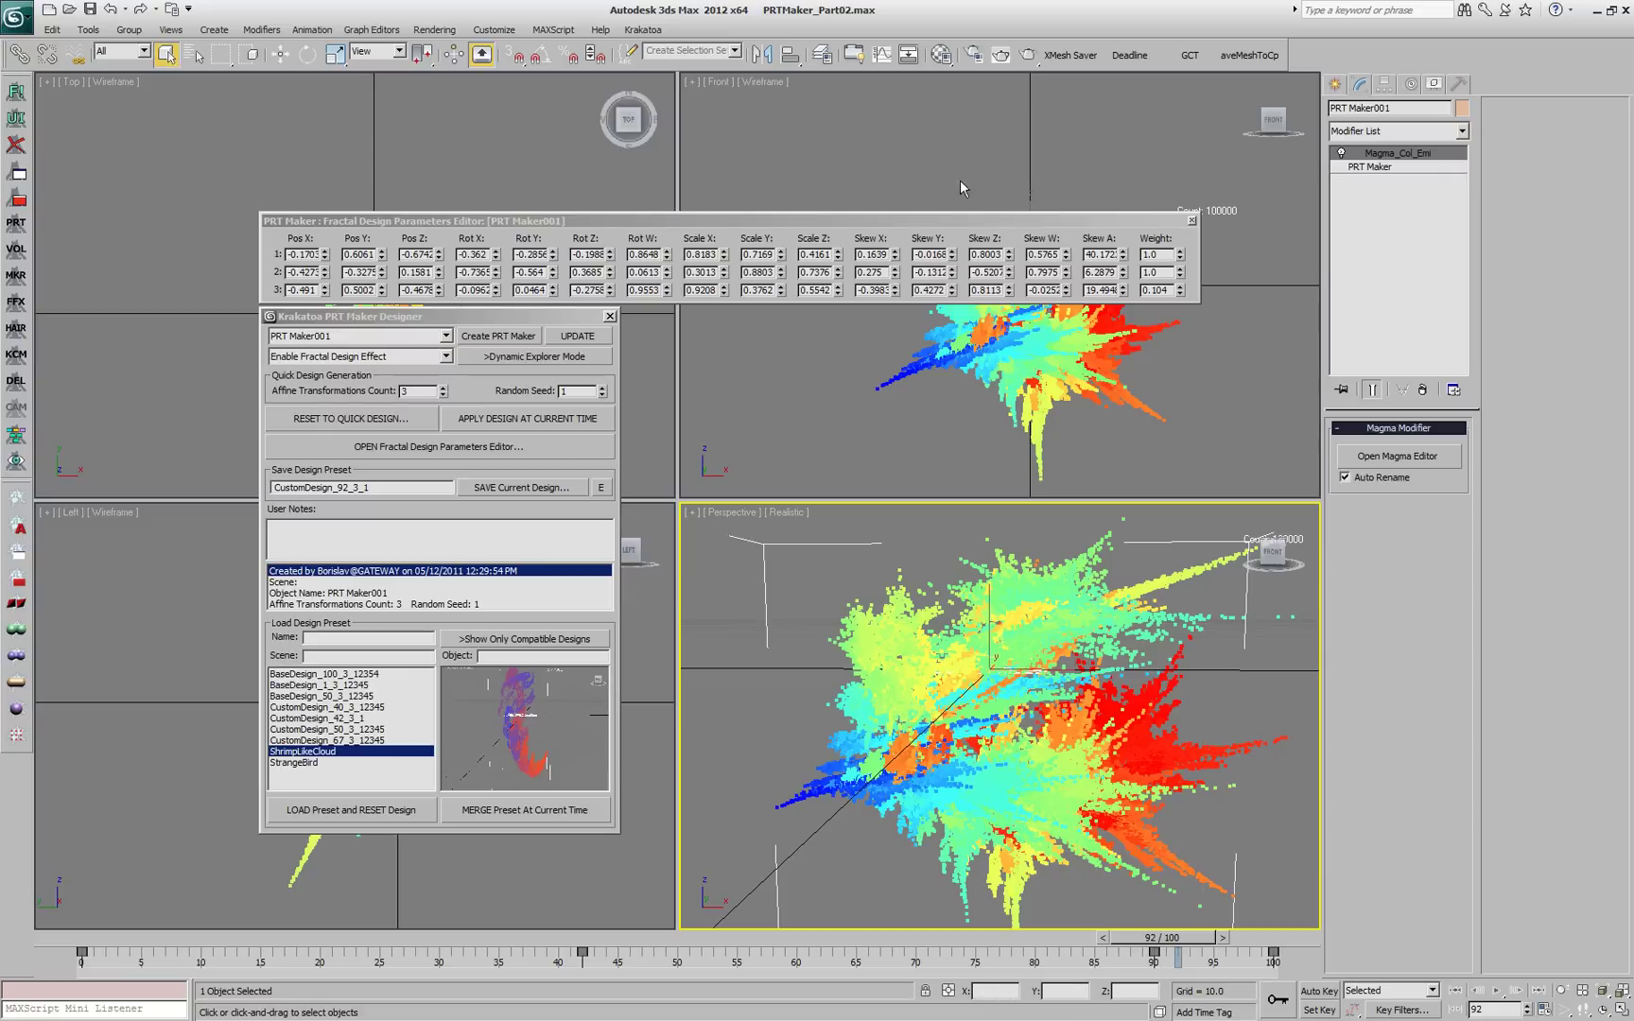
click(884, 56)
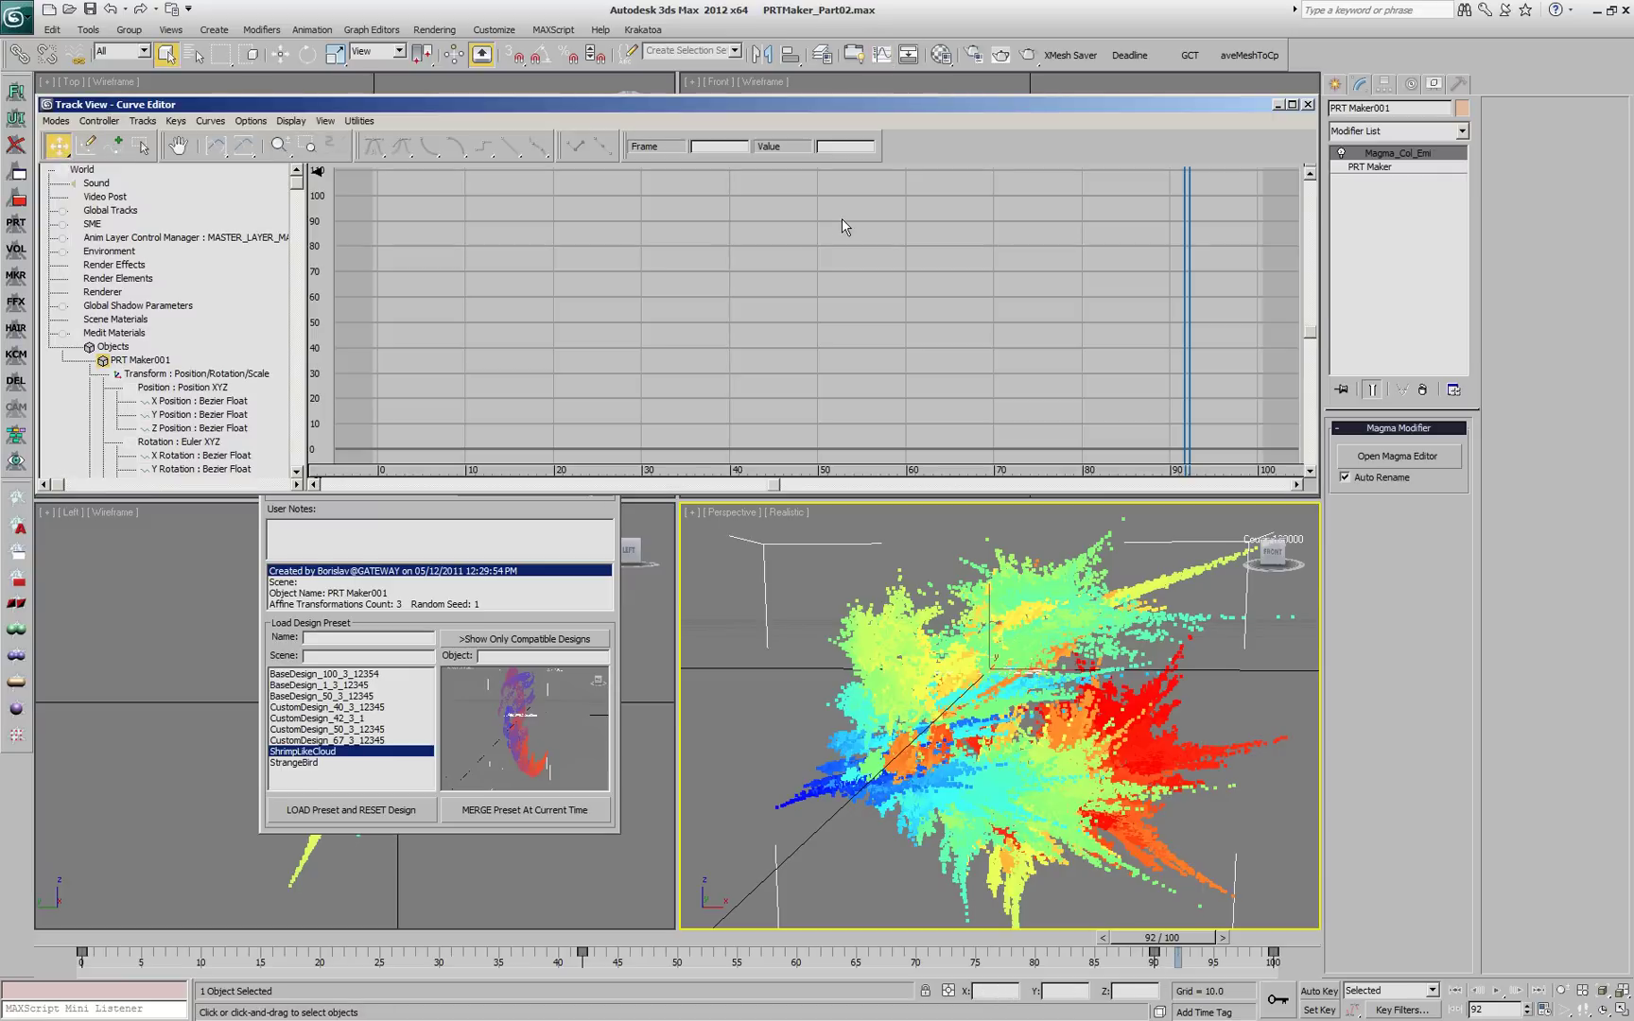
scroll(58, 330, down, 1)
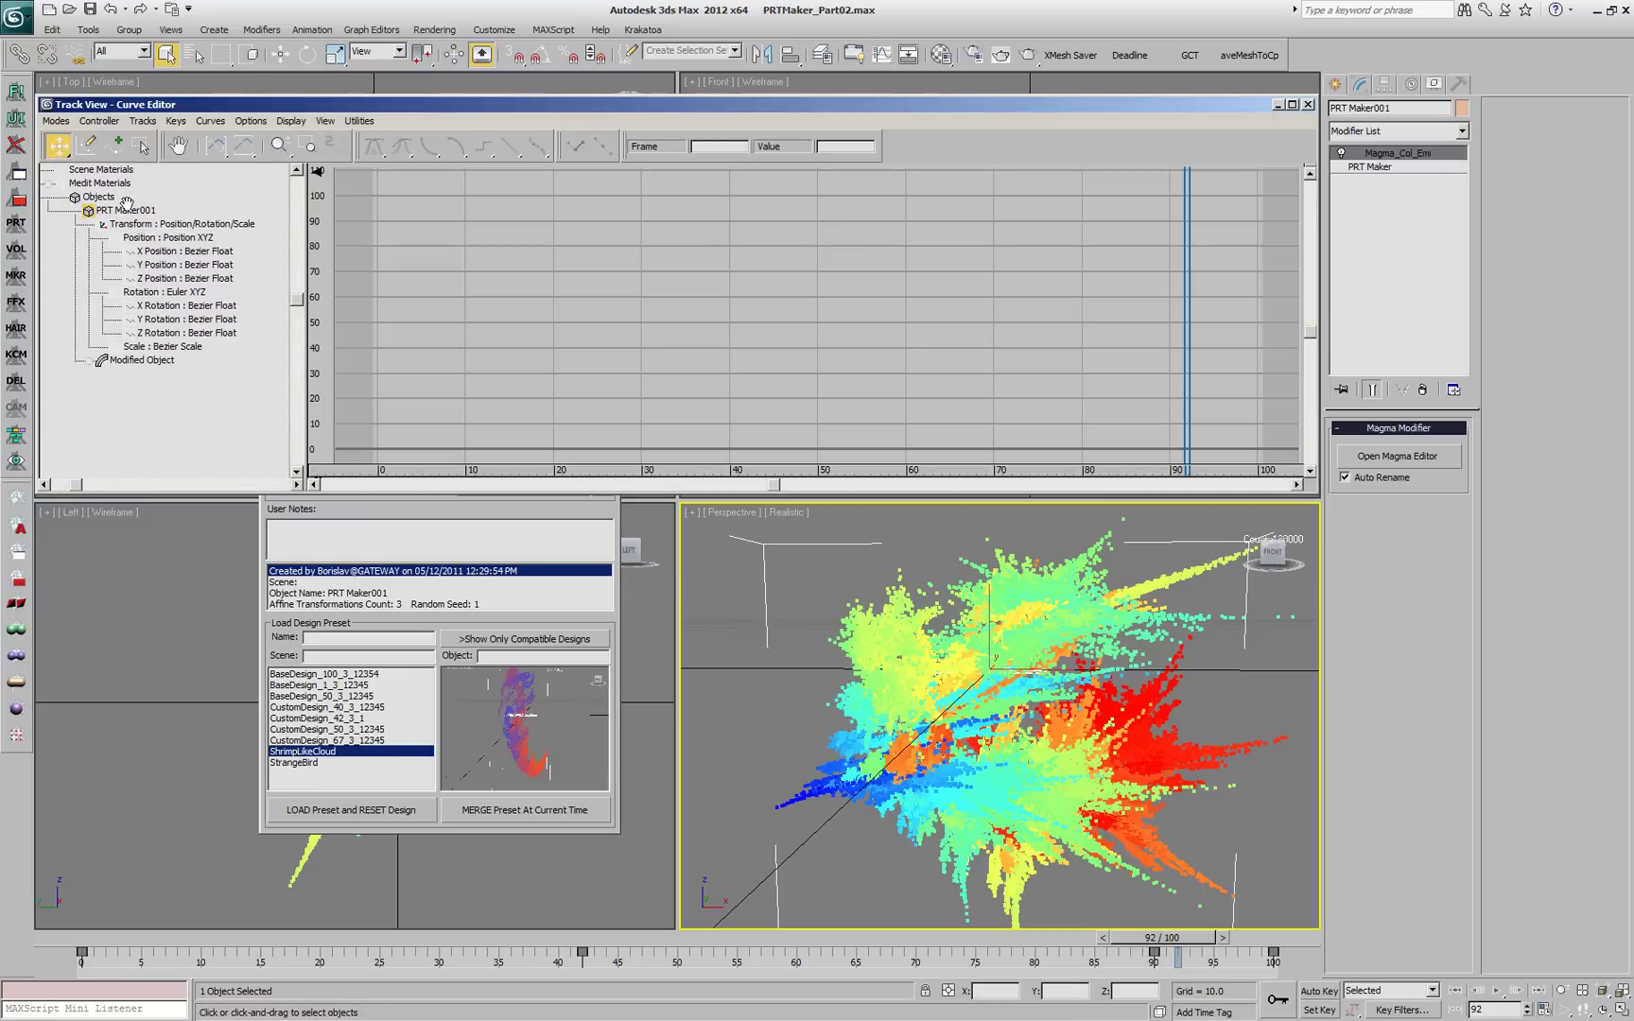
click(89, 363)
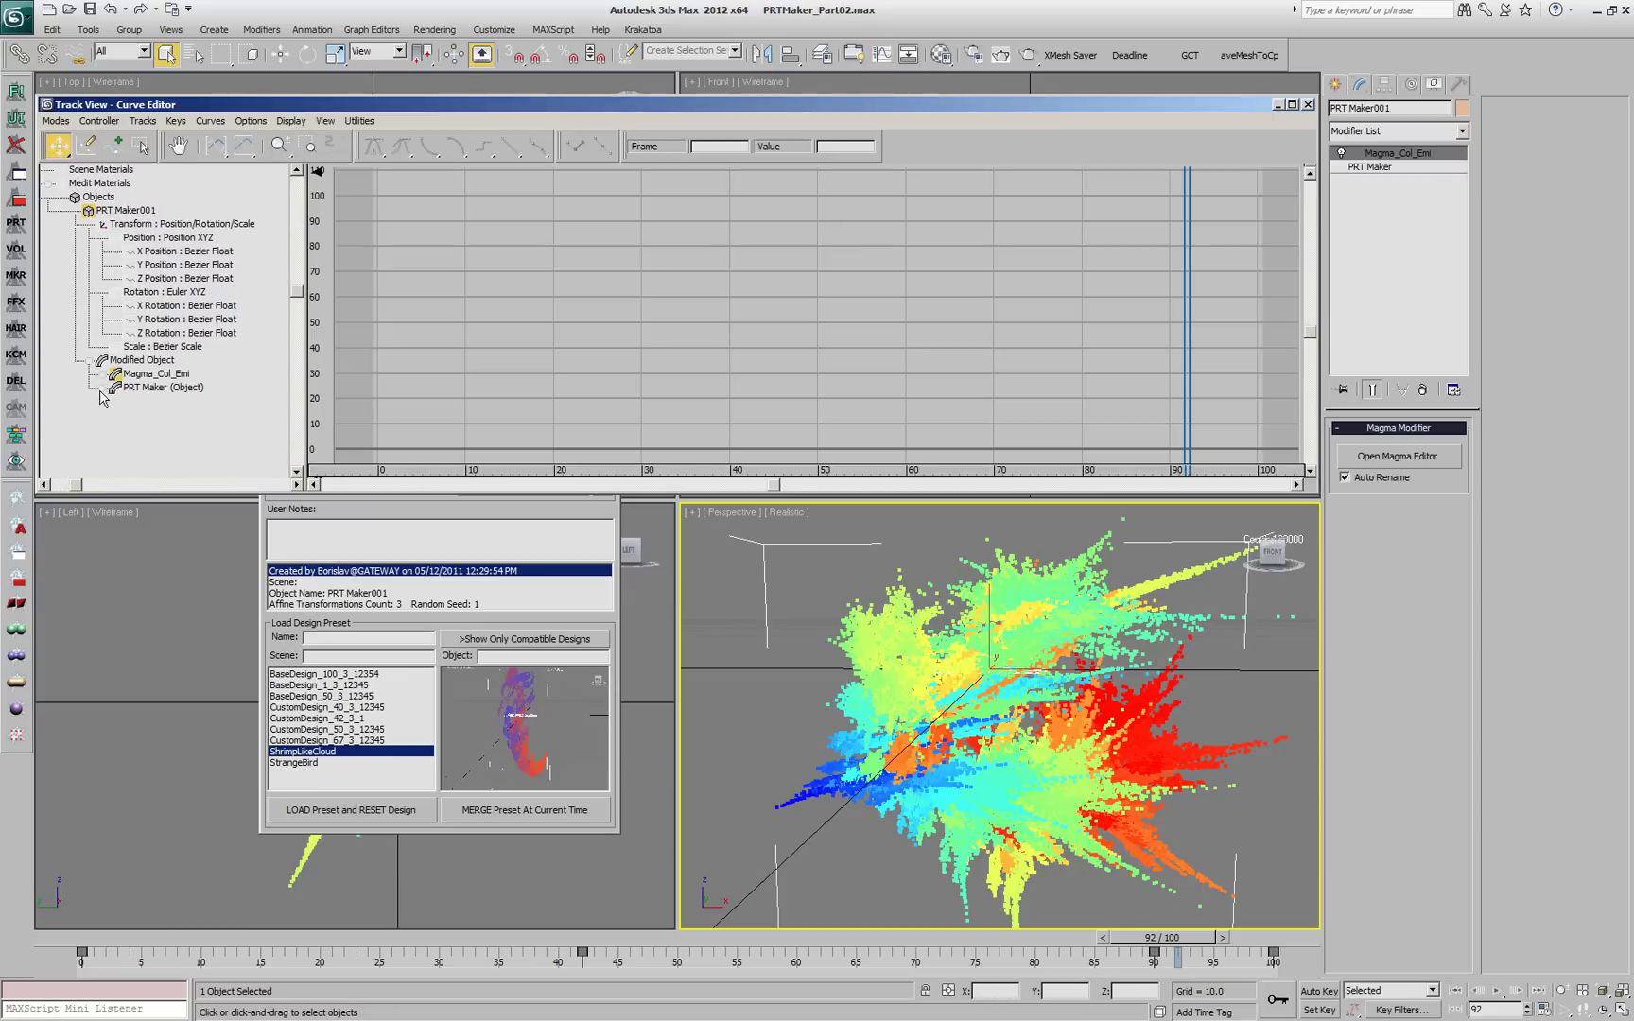
click(103, 388)
scroll(95, 437, down, 3)
click(114, 307)
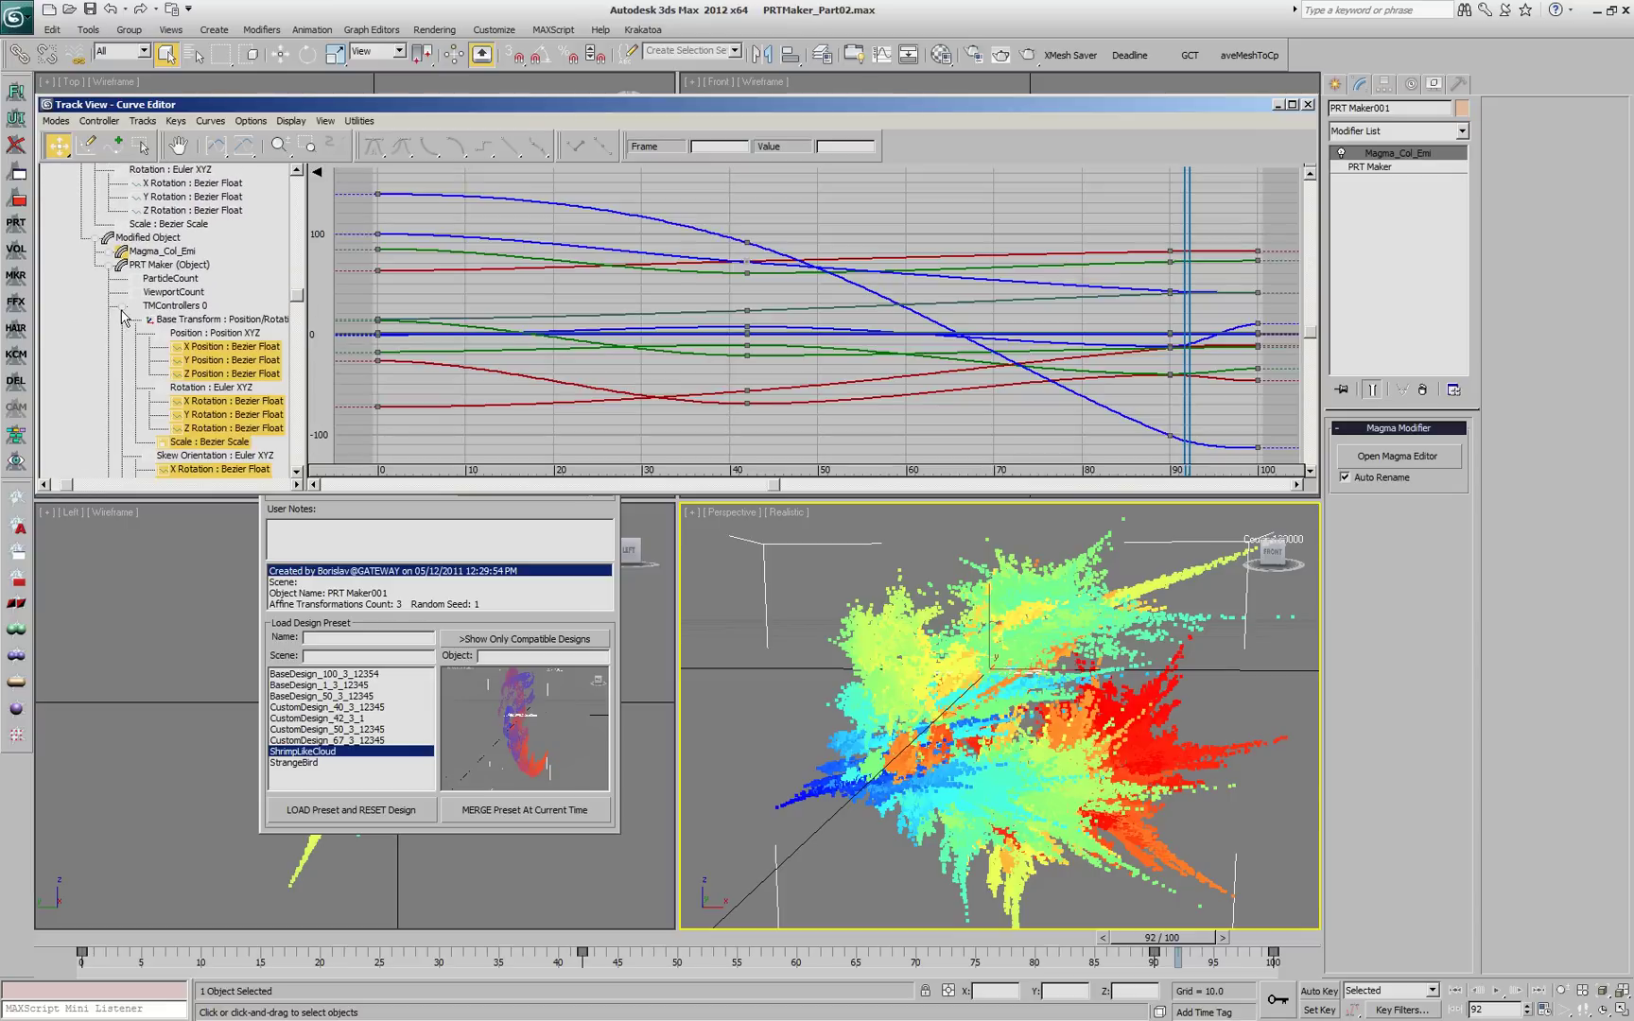
scroll(120, 402, down, 2)
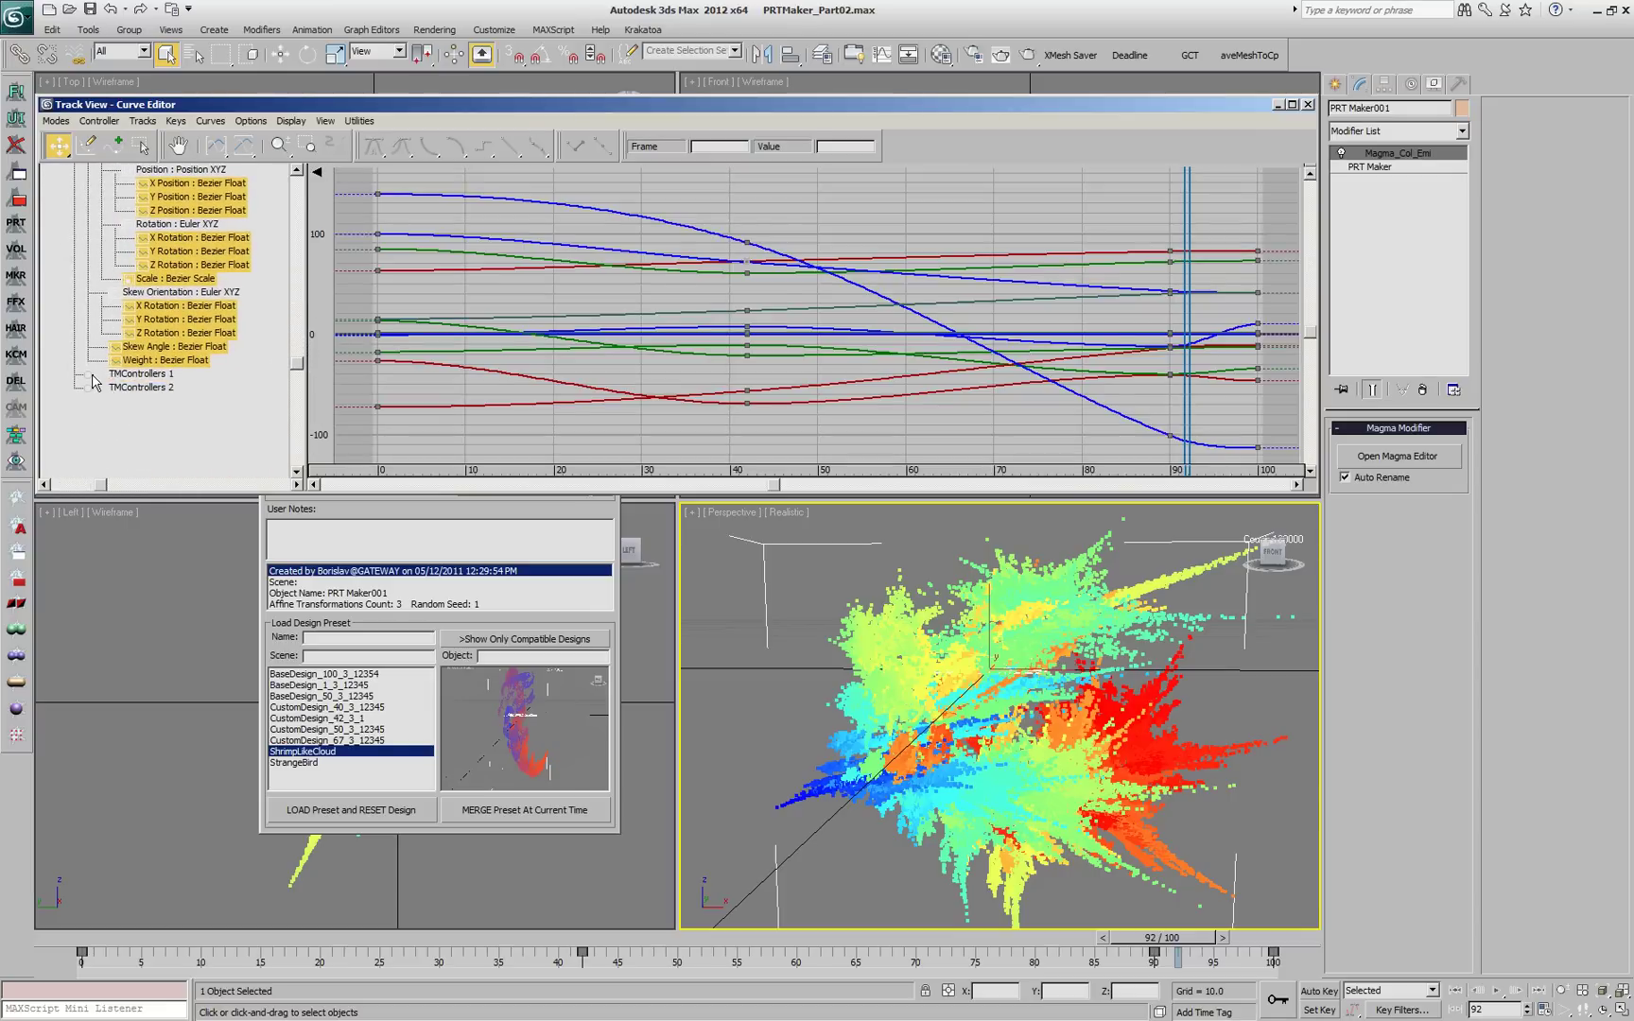
click(89, 374)
scroll(70, 453, down, 4)
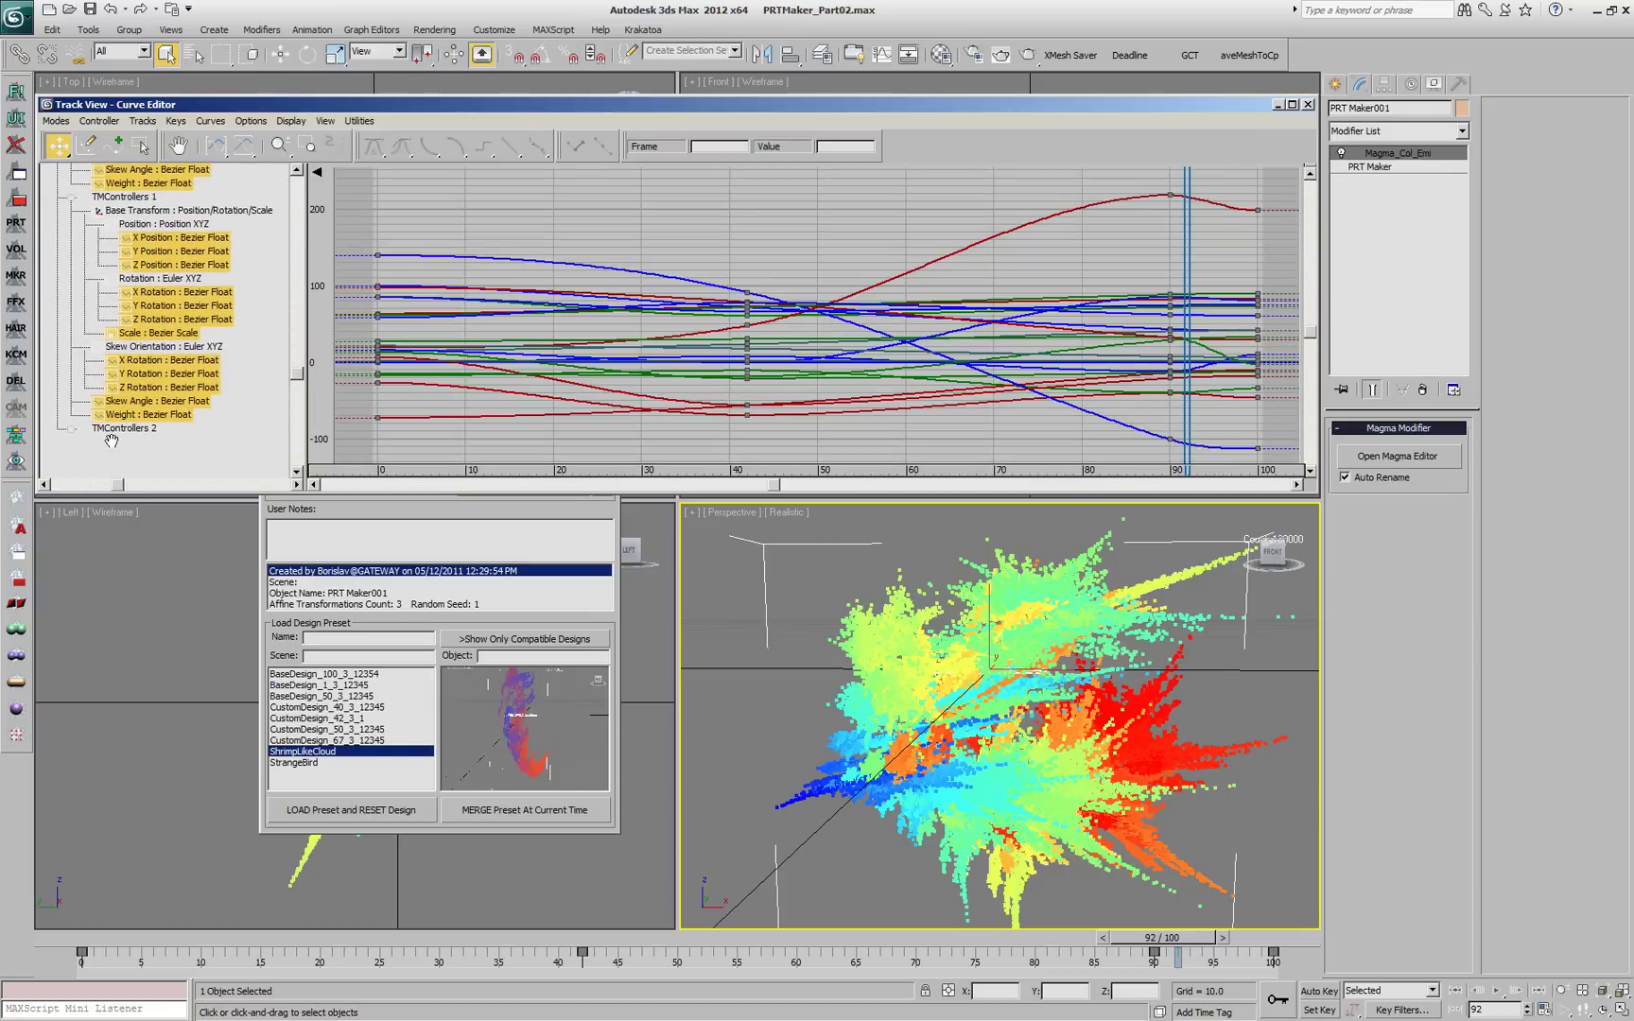
click(170, 293)
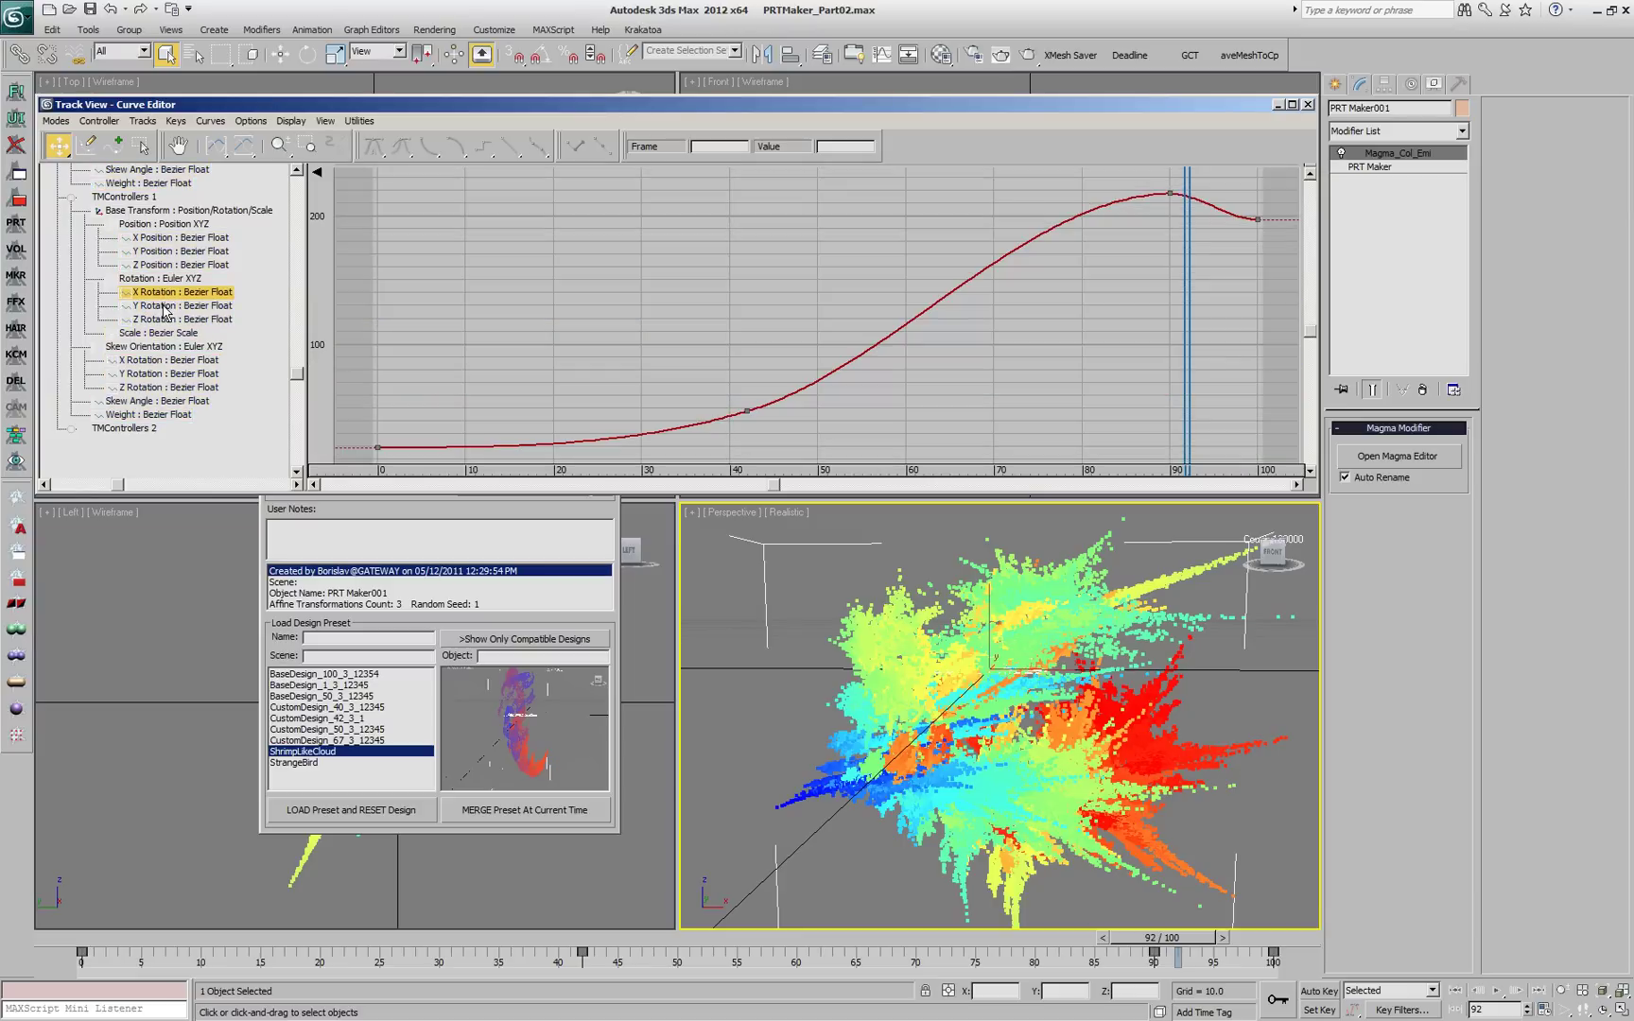
click(163, 308)
click(164, 323)
click(169, 294)
click(169, 265)
click(168, 239)
click(165, 252)
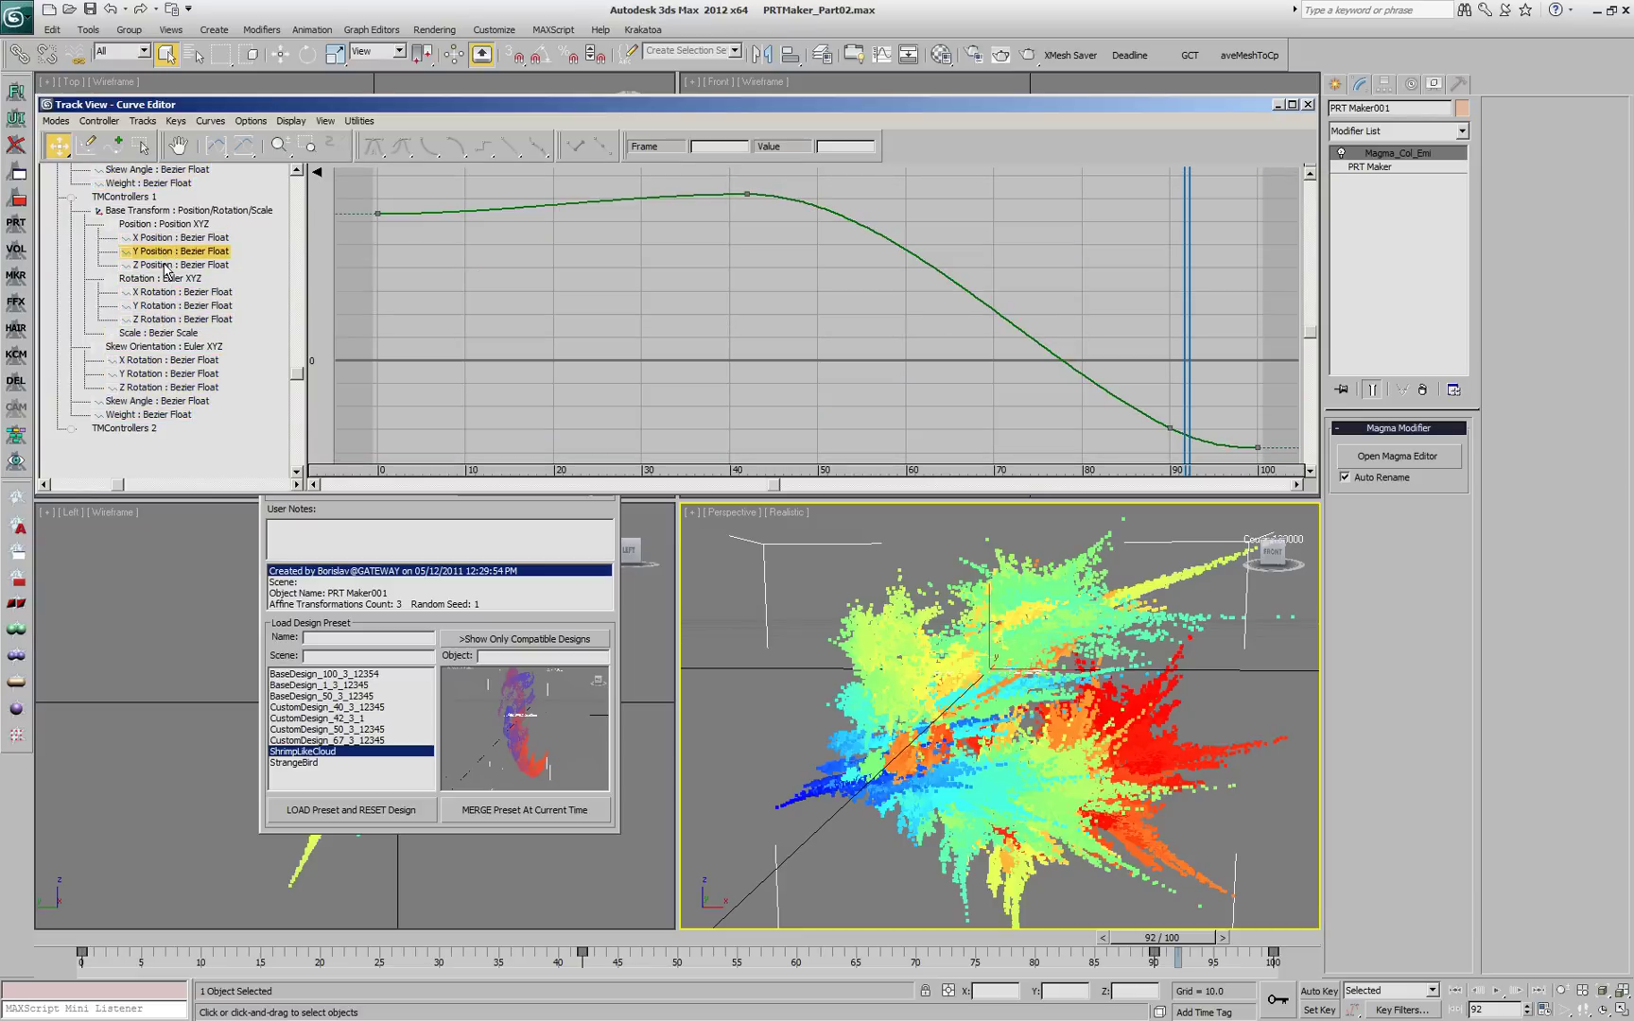
shift+click(165, 268)
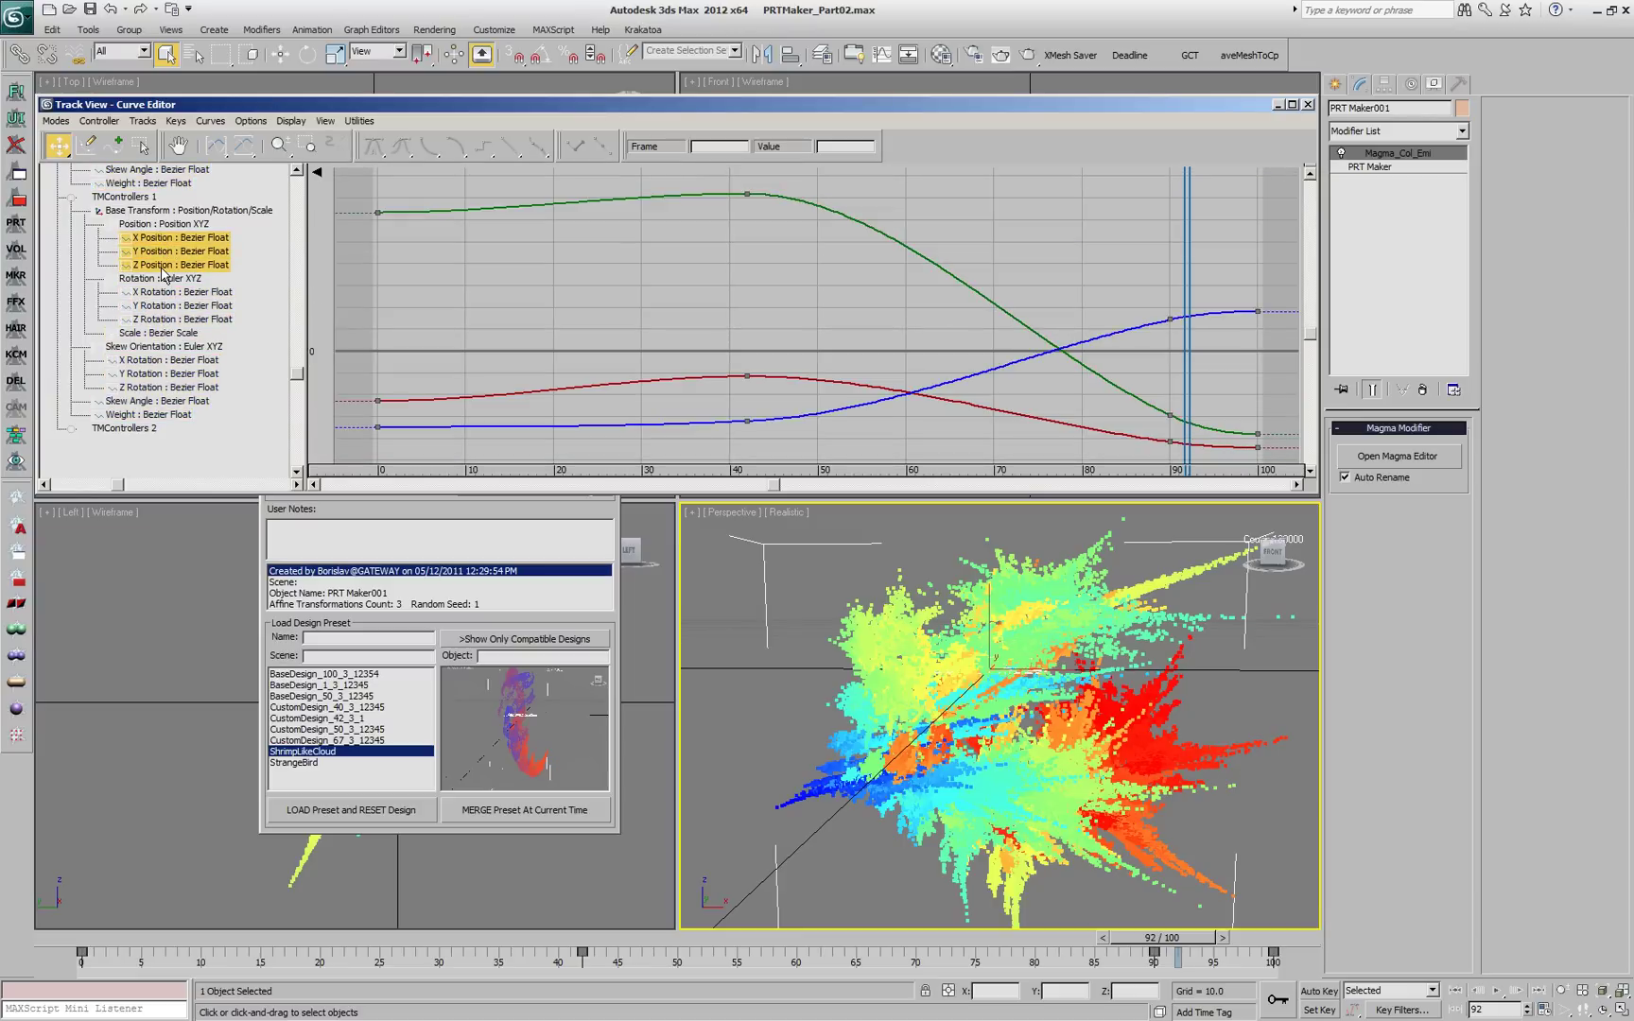
click(1308, 105)
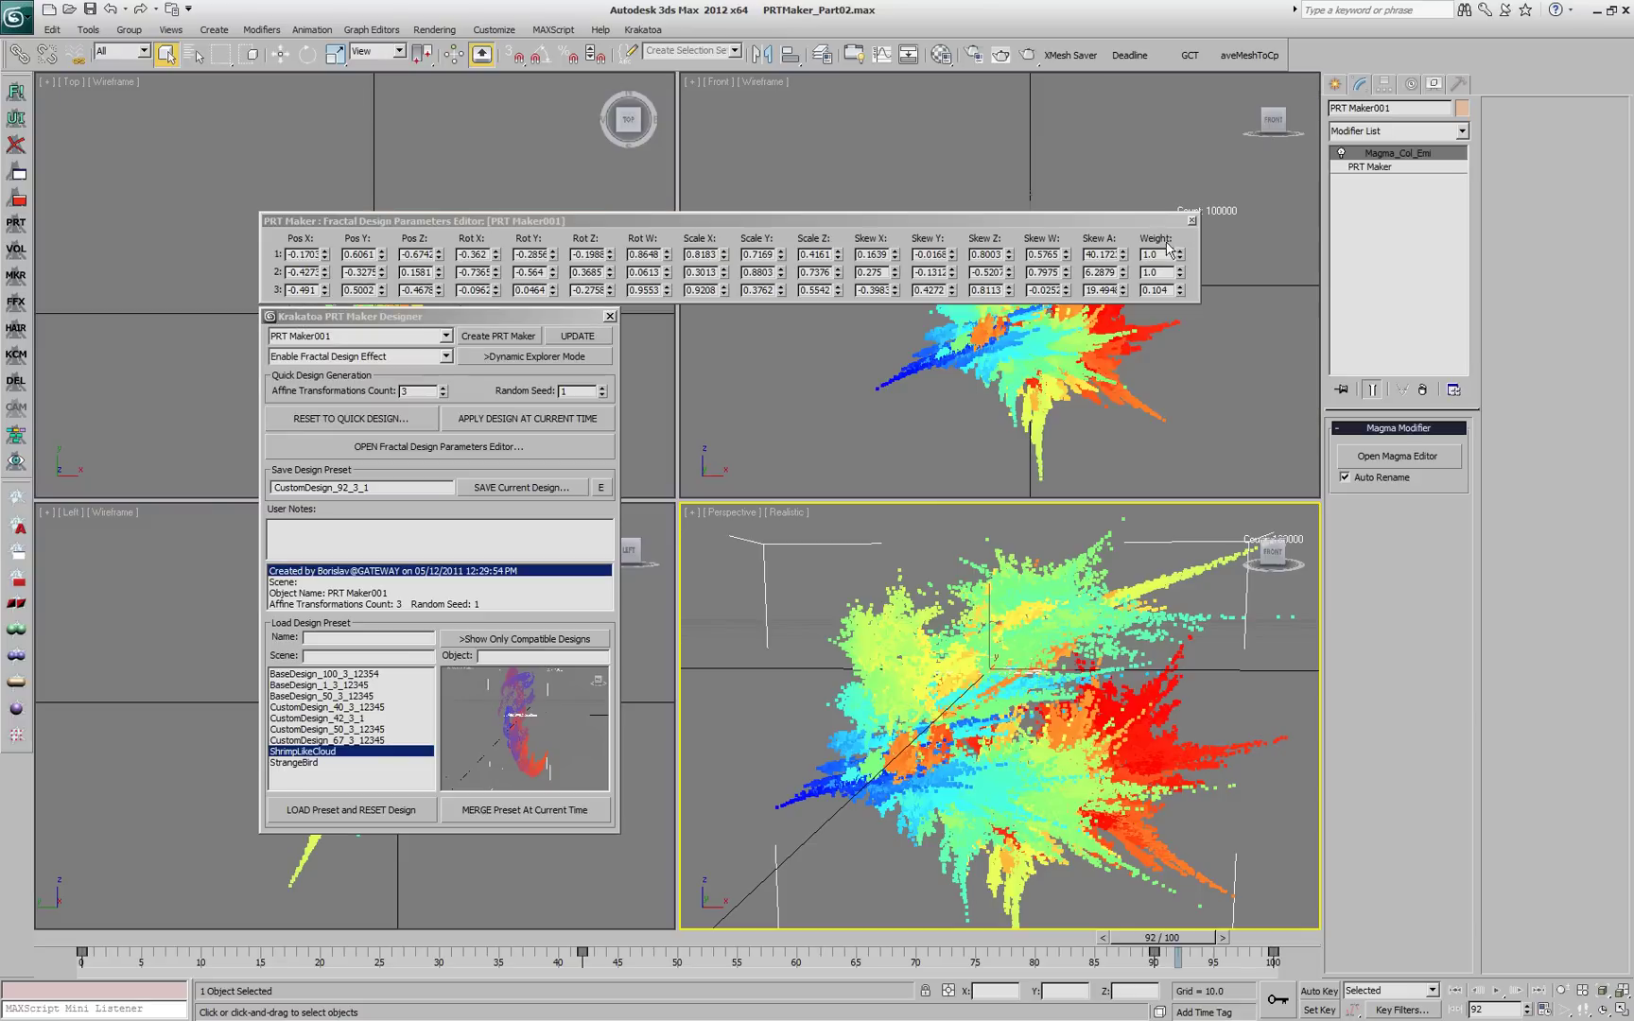
Step: Close the Fractal Design Parameters Editor and jump to frame 100
click(1193, 280)
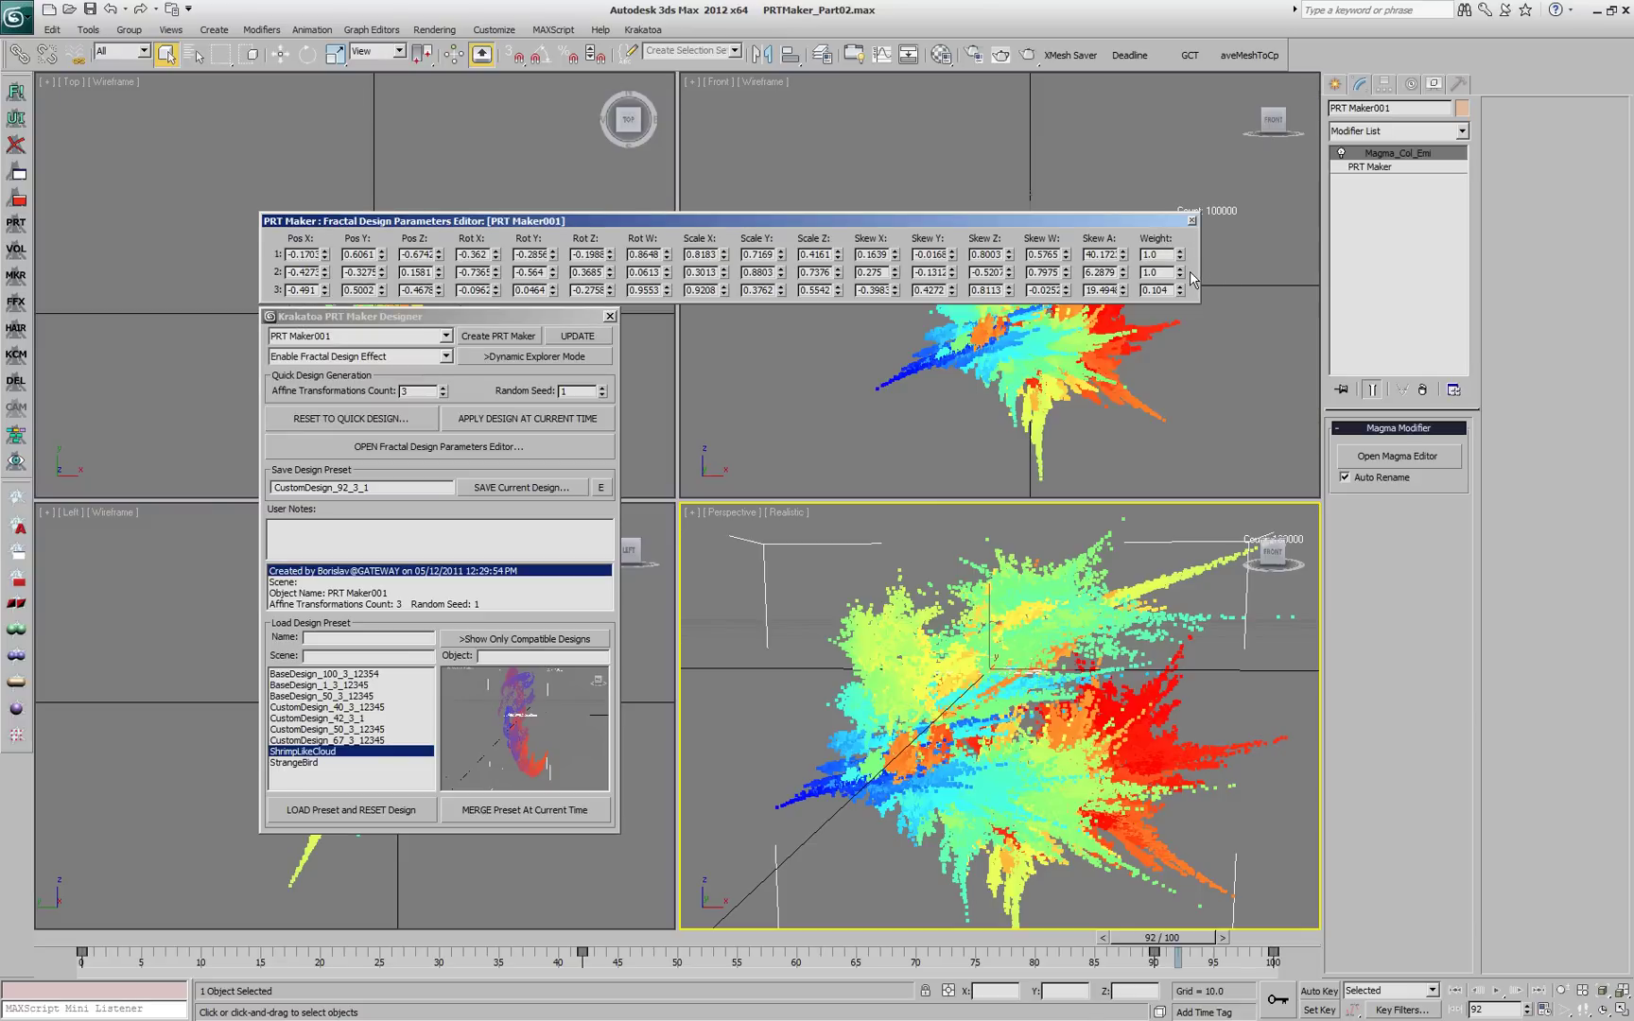
drag(1187, 966, 1128, 946)
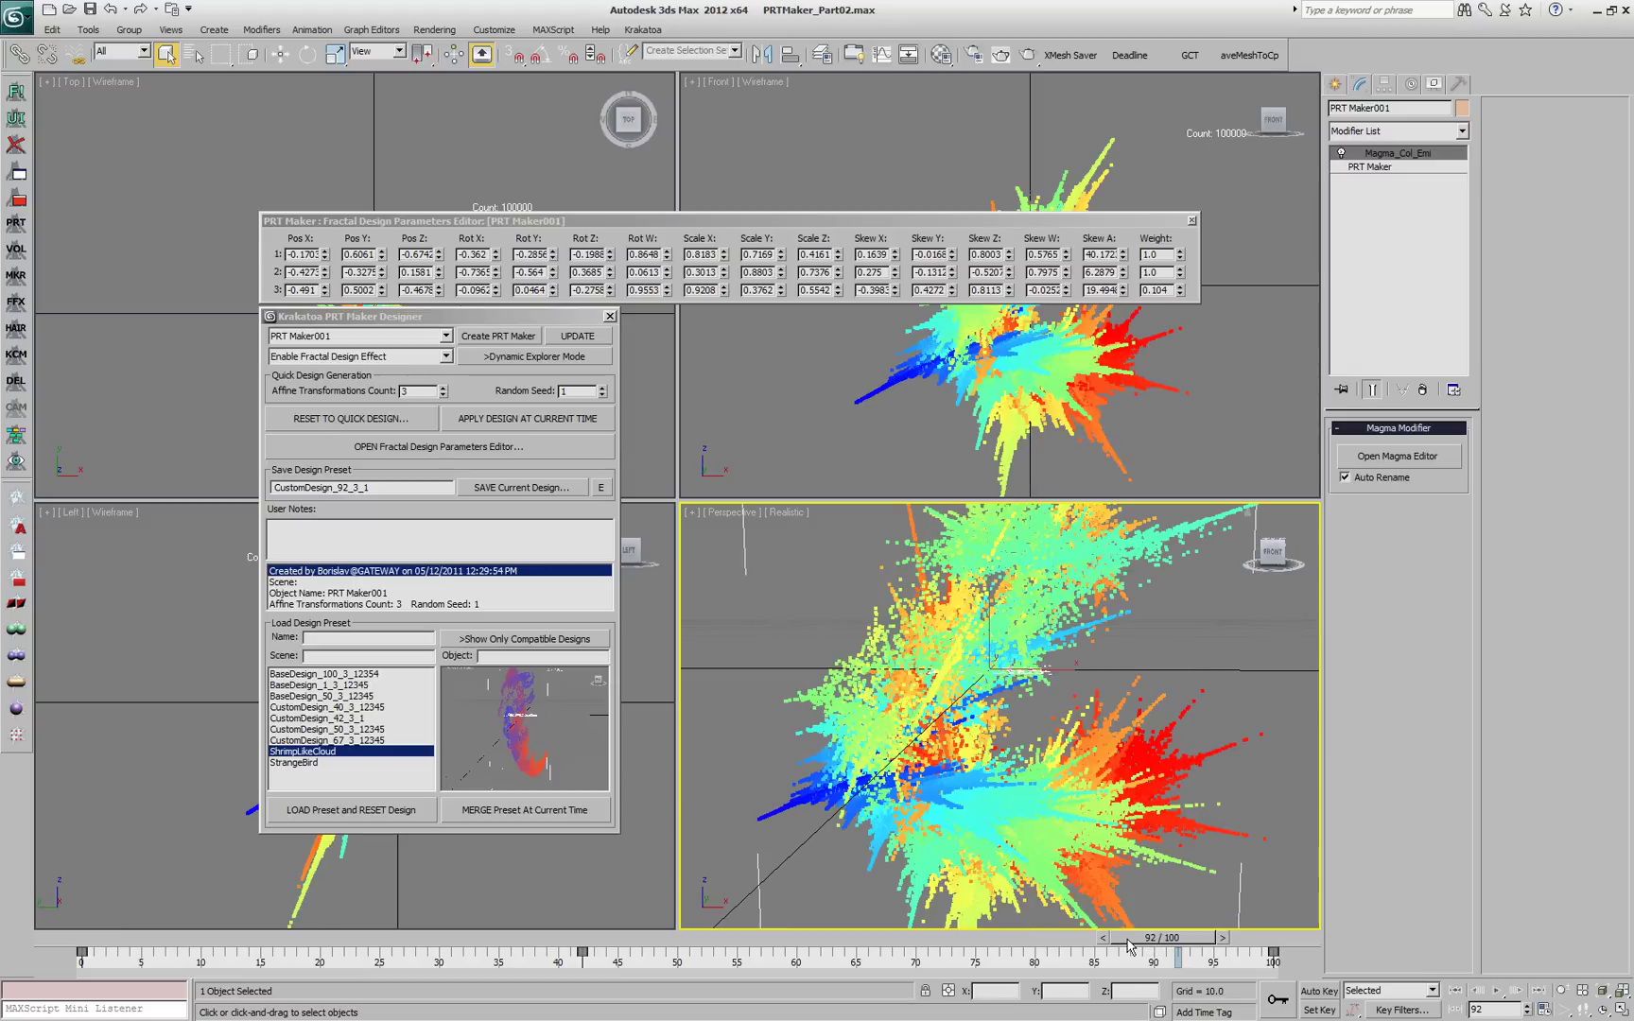
click(1192, 223)
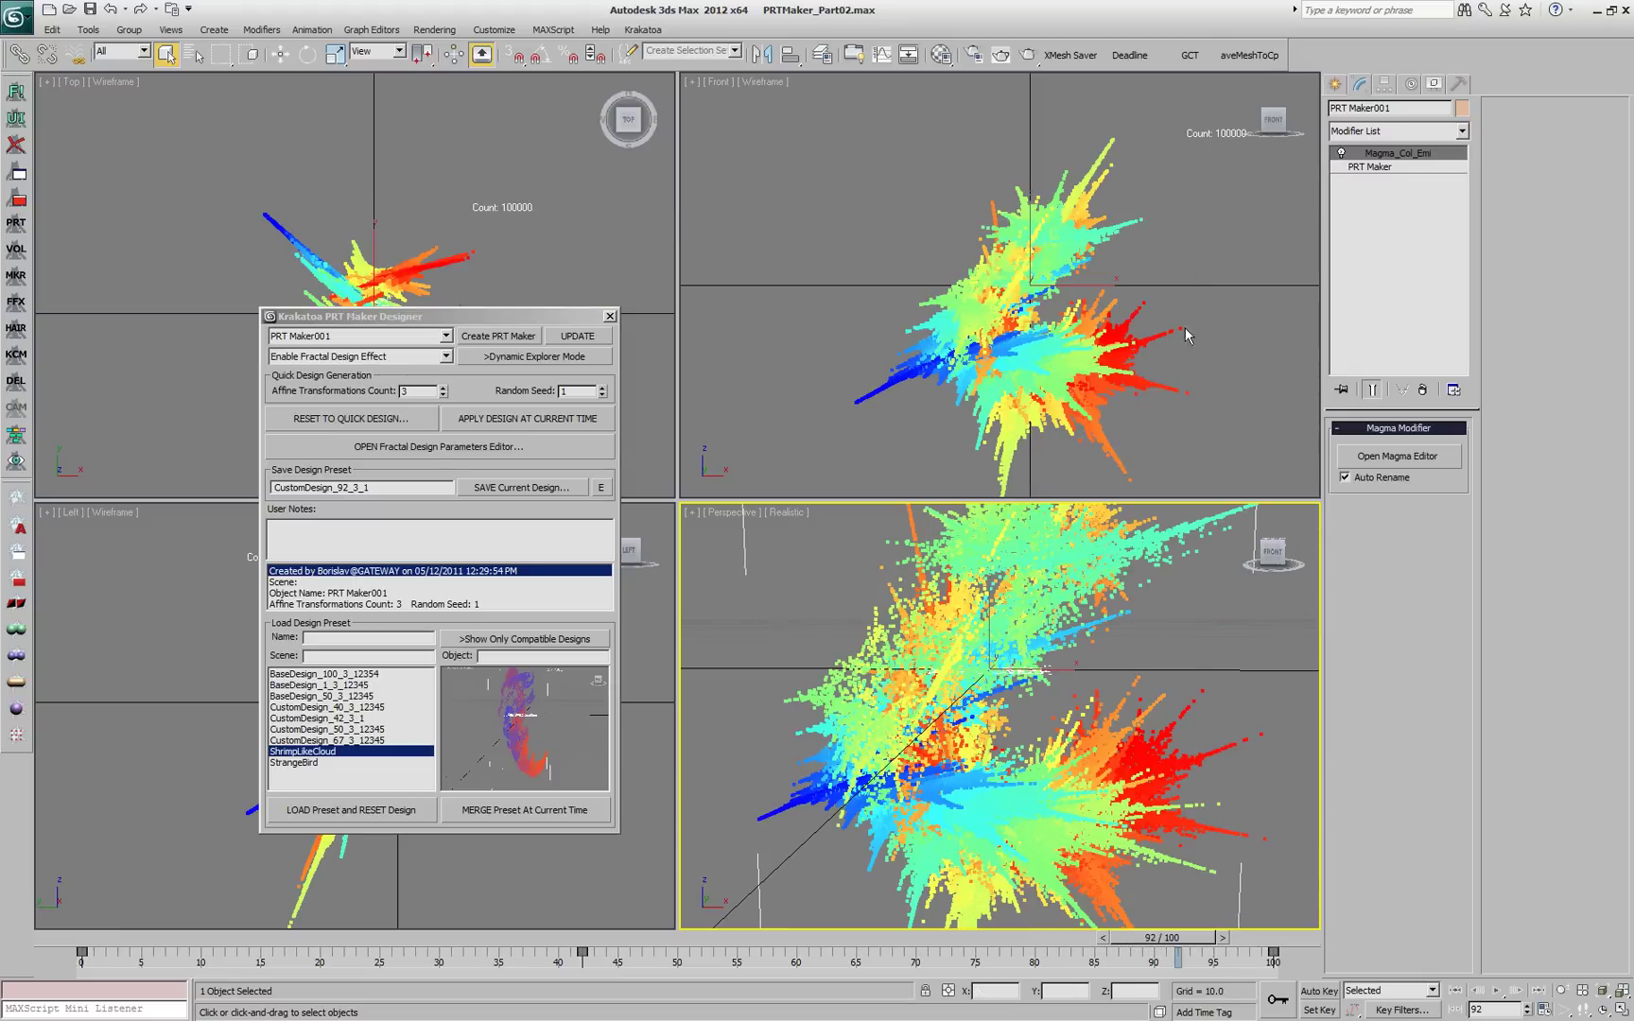
click(1247, 946)
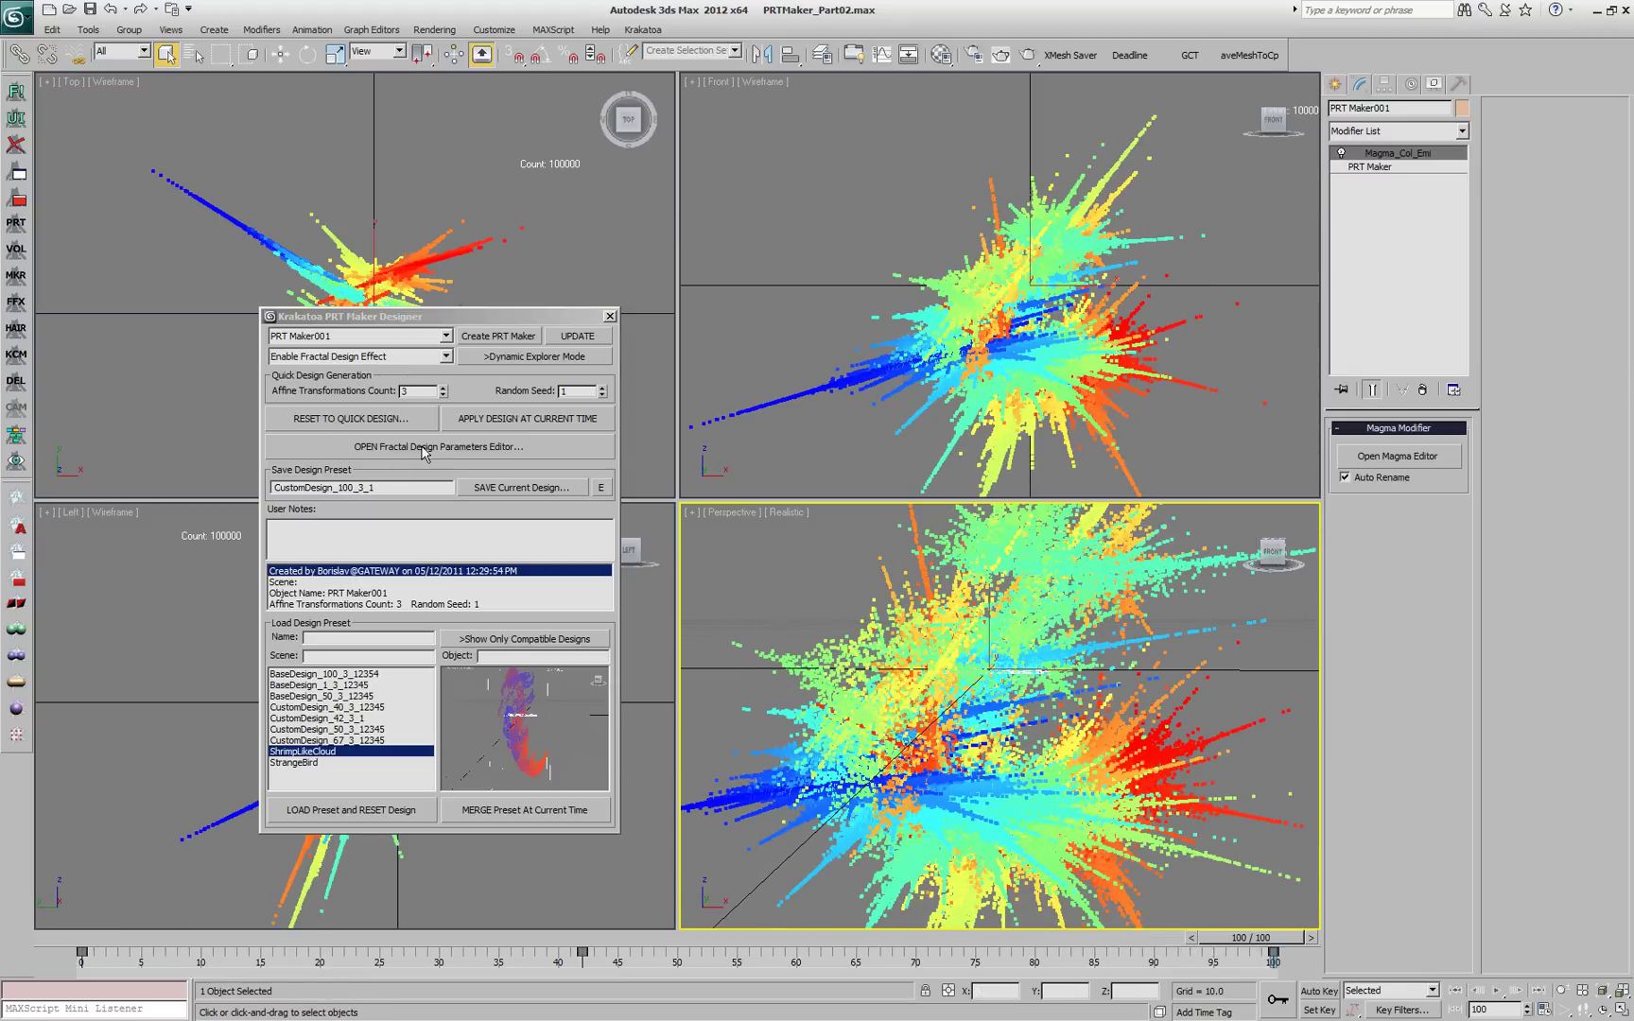
Step: Enter the user note 'Created for the online demo video' in the design
click(347, 540)
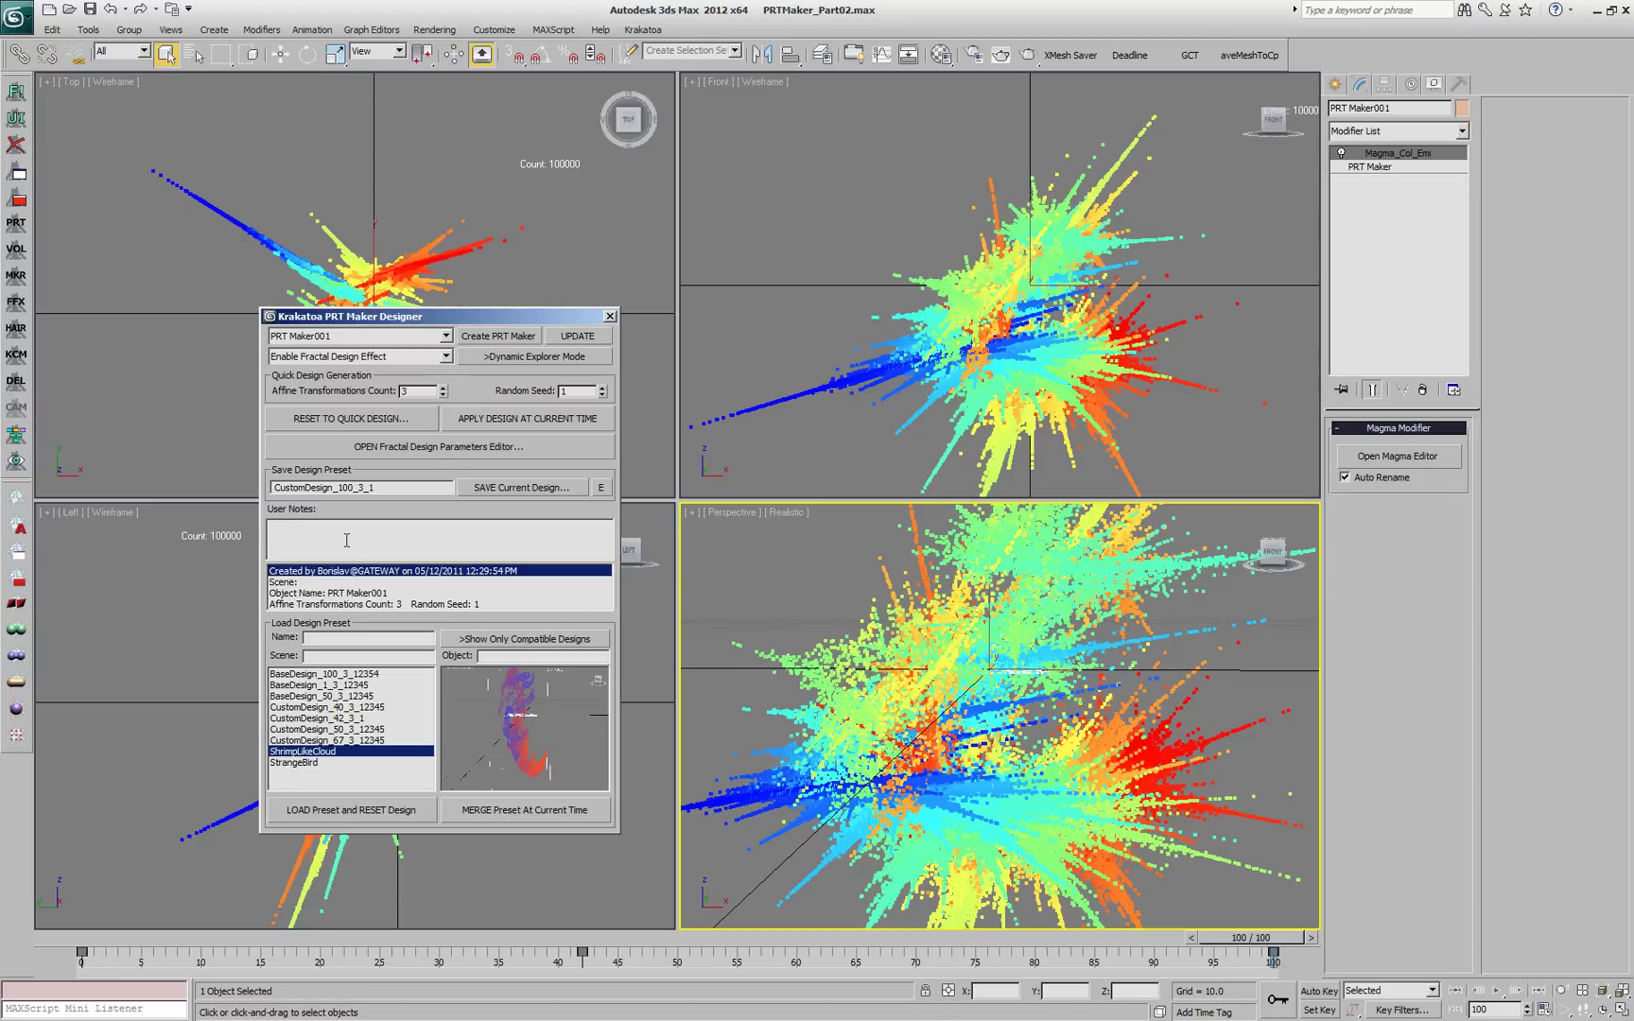
text(Created for the online demo vc)
key(BackSpace)
text(ideo)
Step: Compare the CustomDesign_67_3_12345 and StrangeBird presets, ending back on ShrimpLikeCloud
click(339, 741)
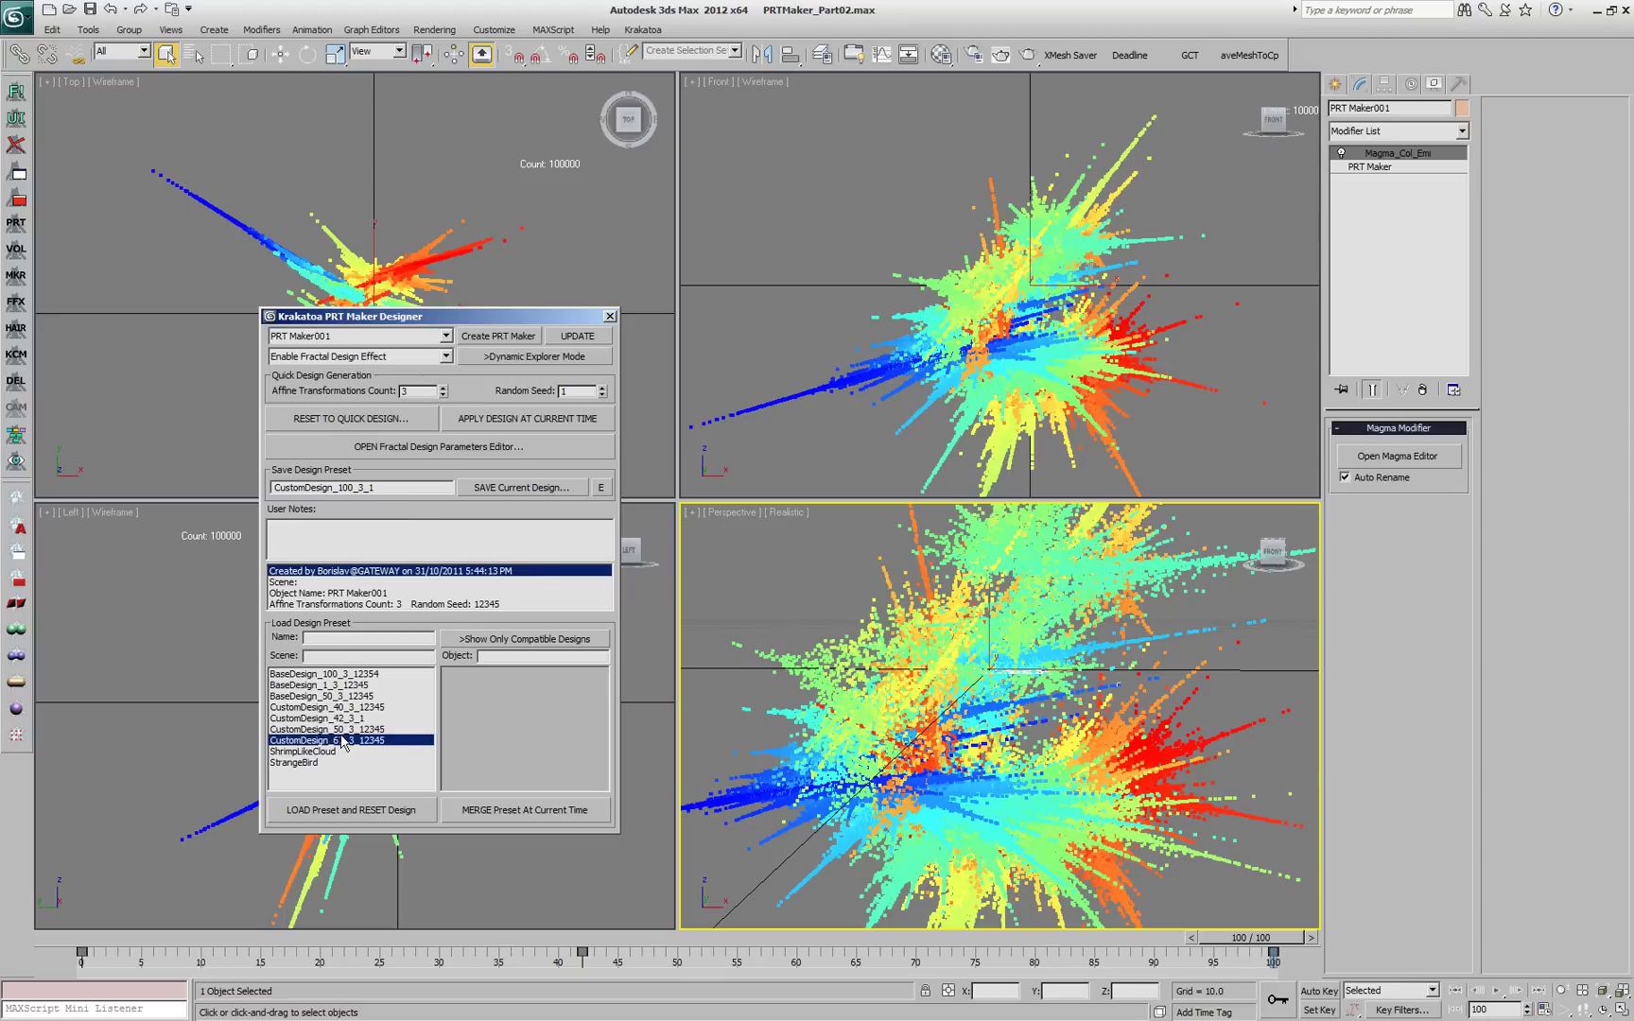
click(336, 752)
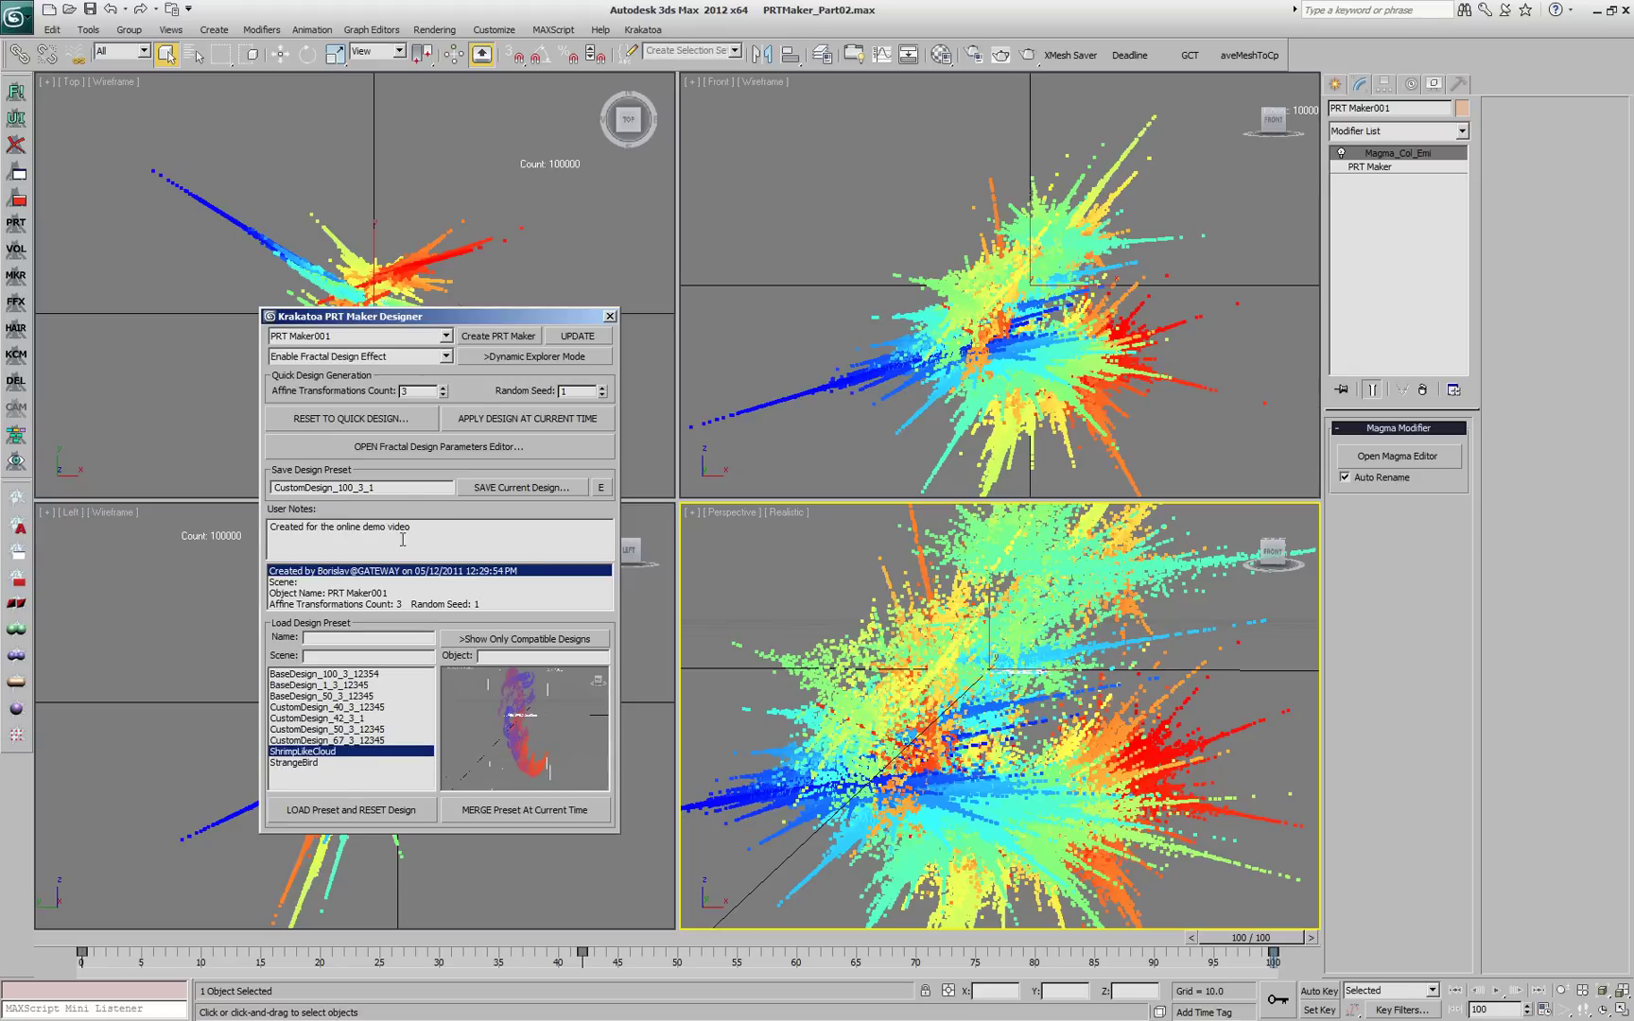
click(297, 764)
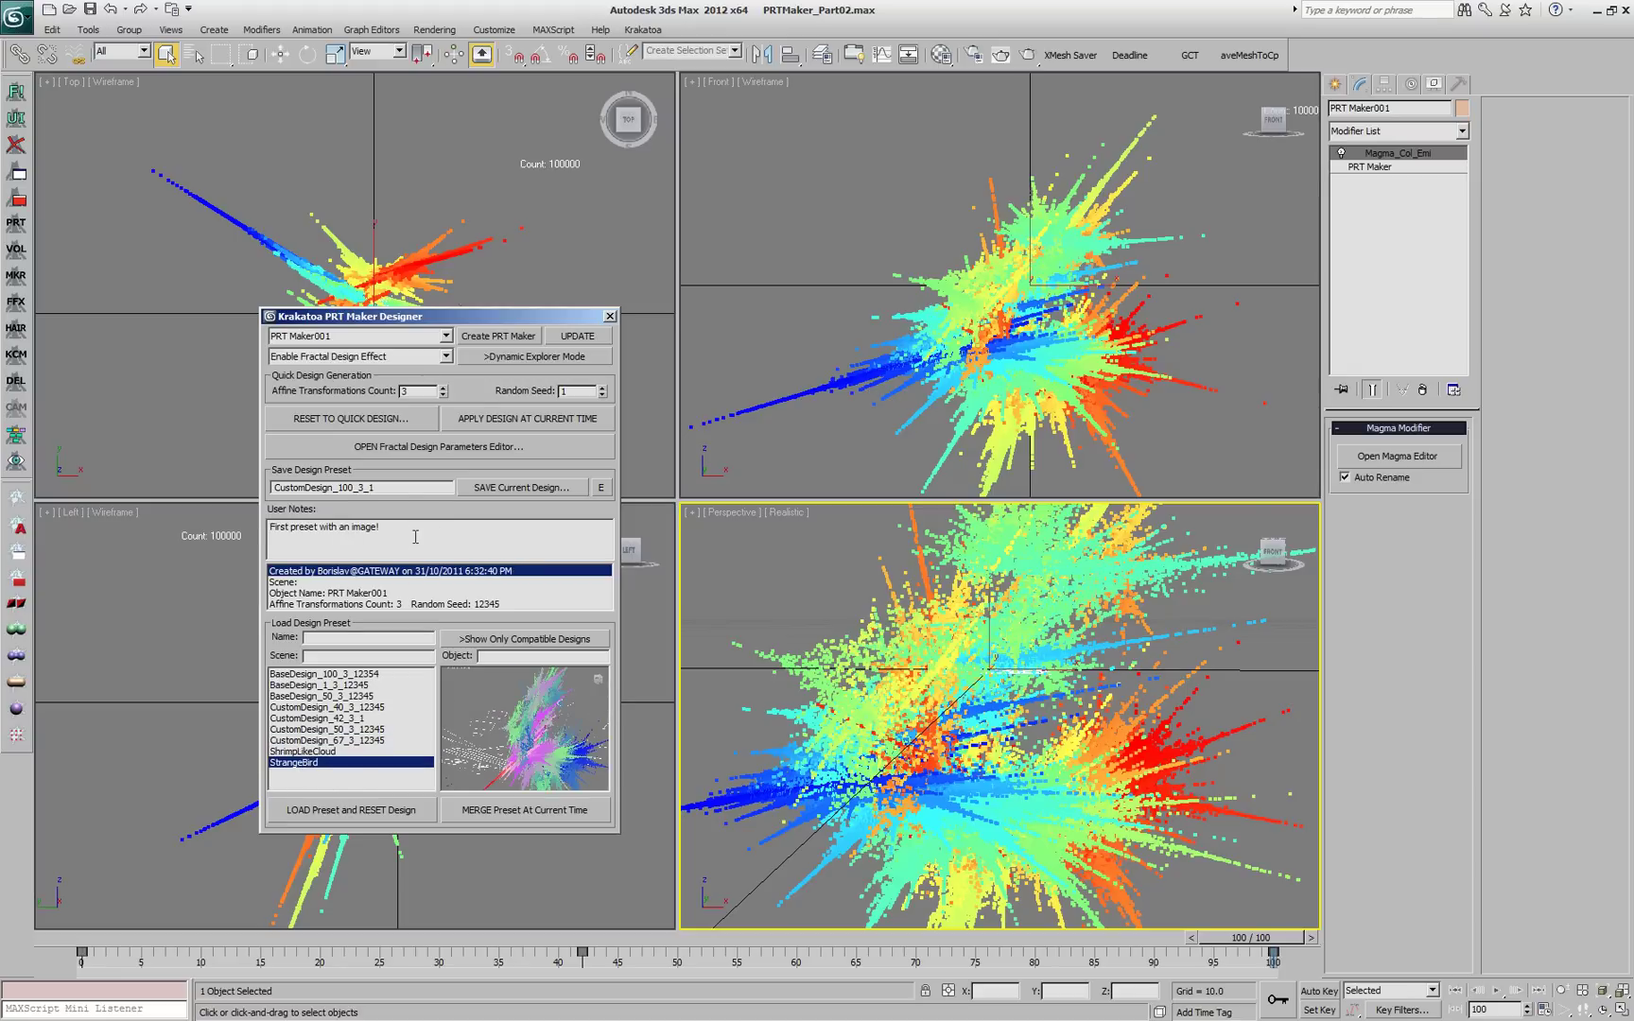
click(324, 753)
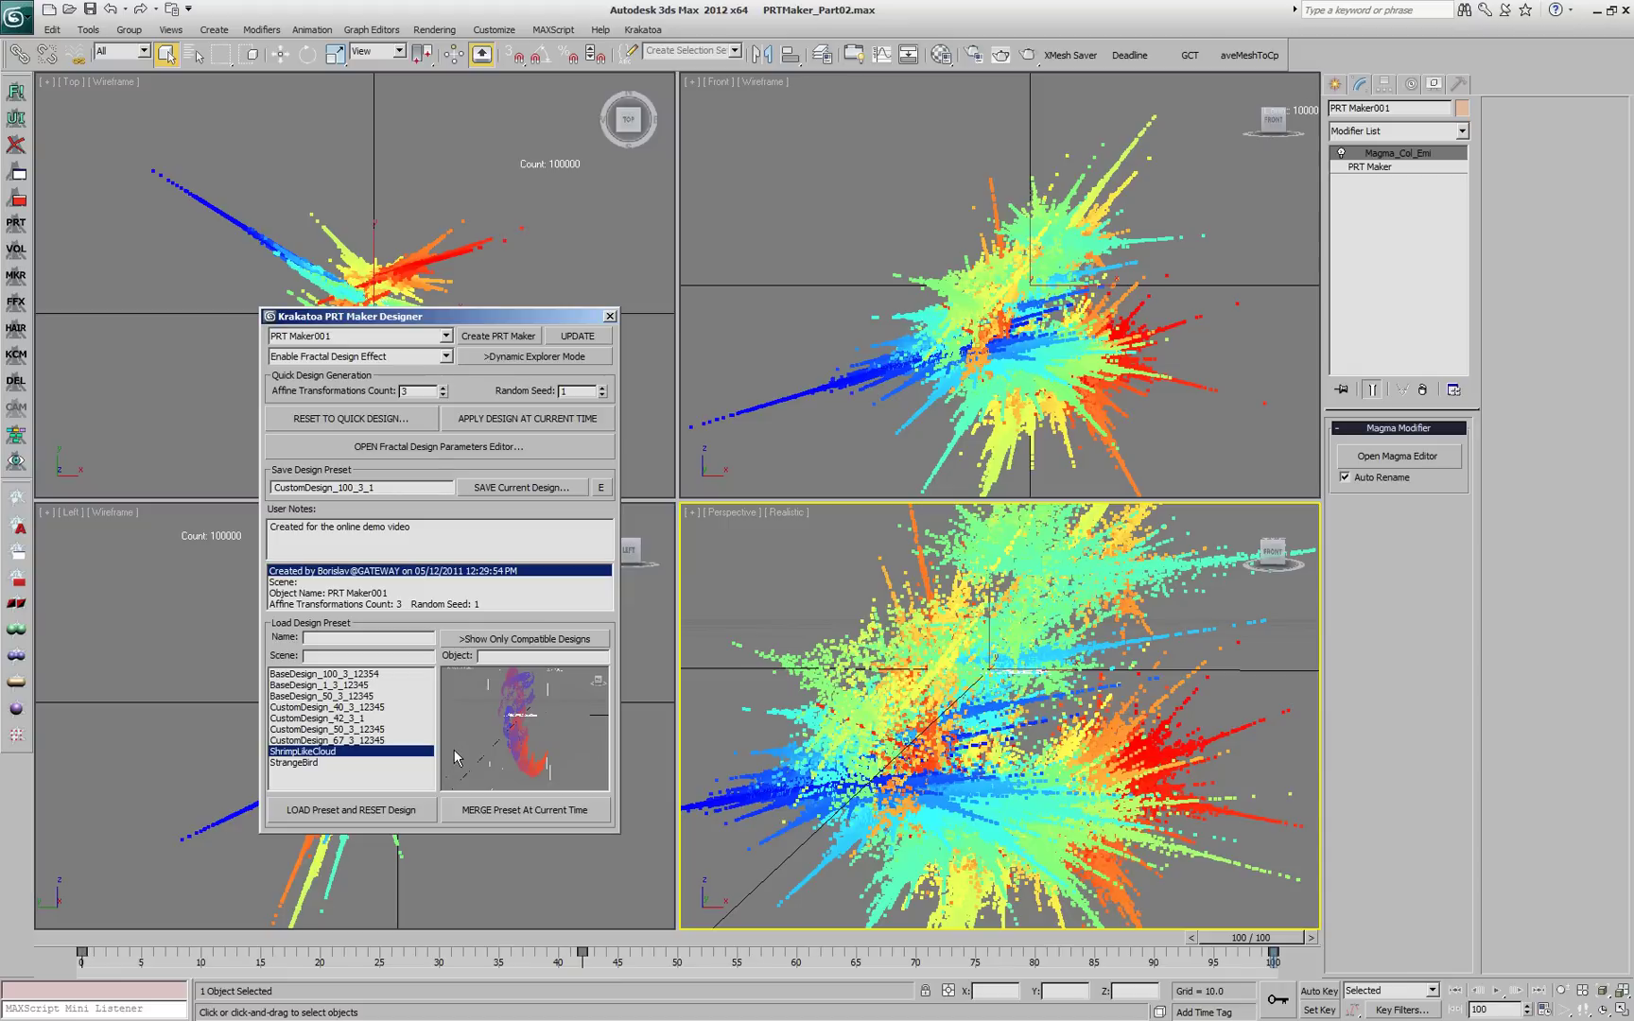
Step: Close the PRT Maker Designer to reveal the rainbow fractal cloud in all four viewports
click(610, 316)
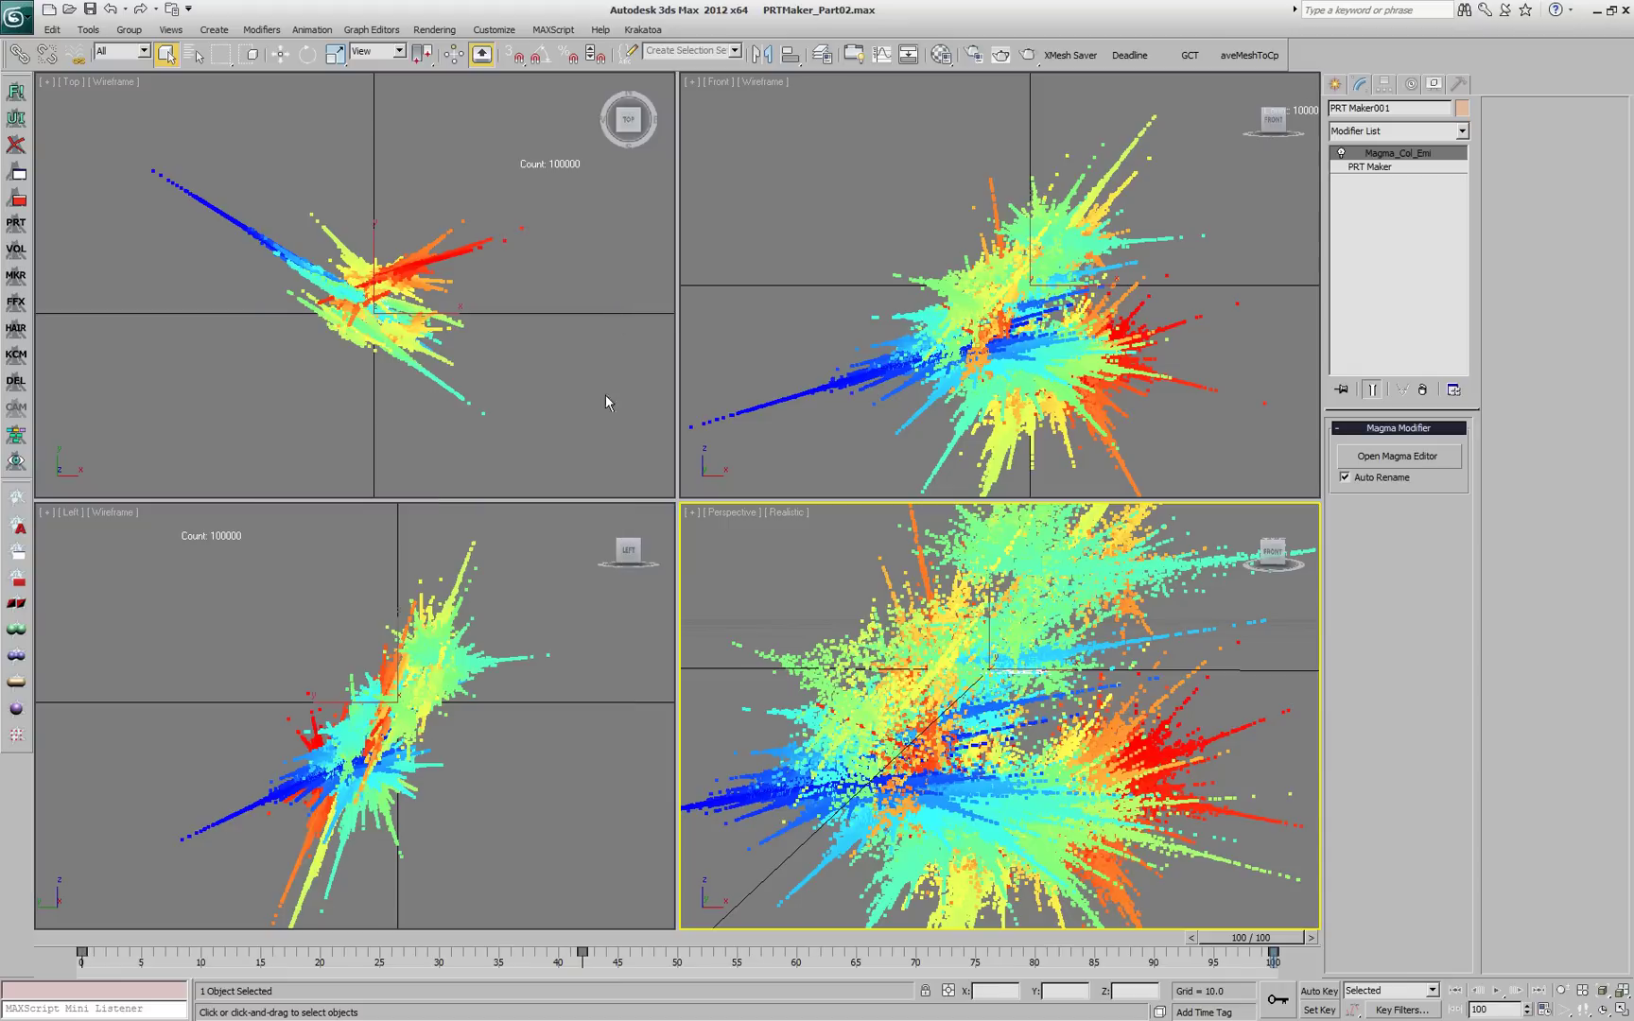